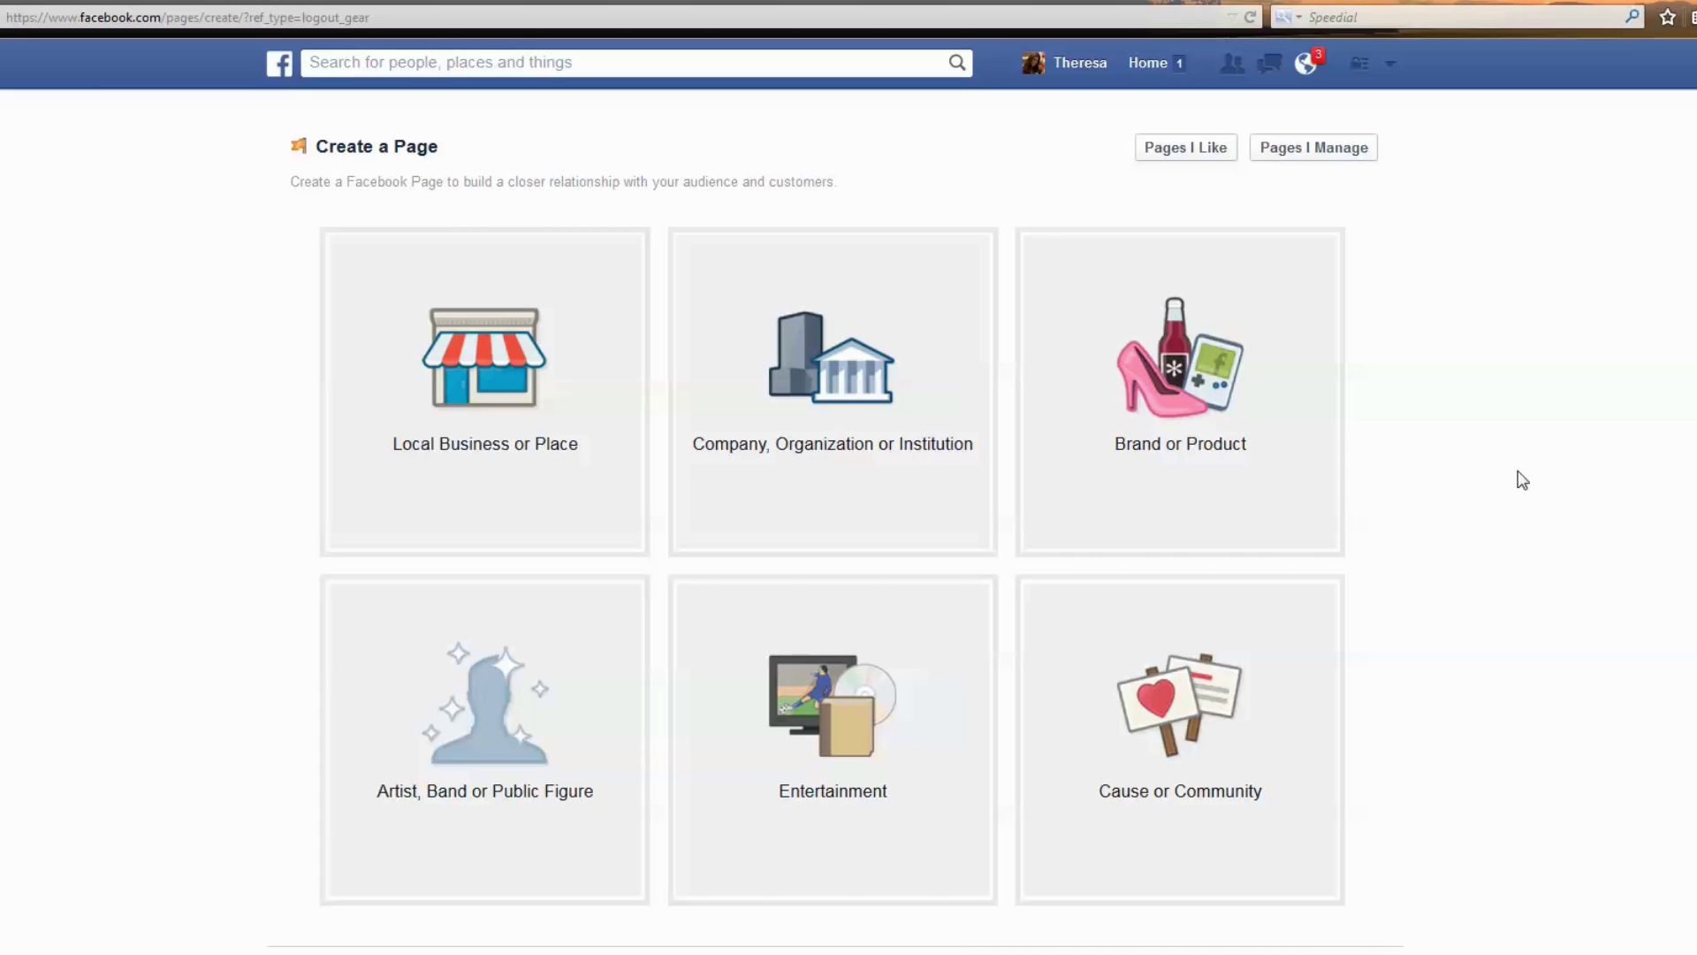
# Preview the Local Business, Company and Brand or Product forms, browsing Brand or Product categories.
pyautogui.click(481, 457)
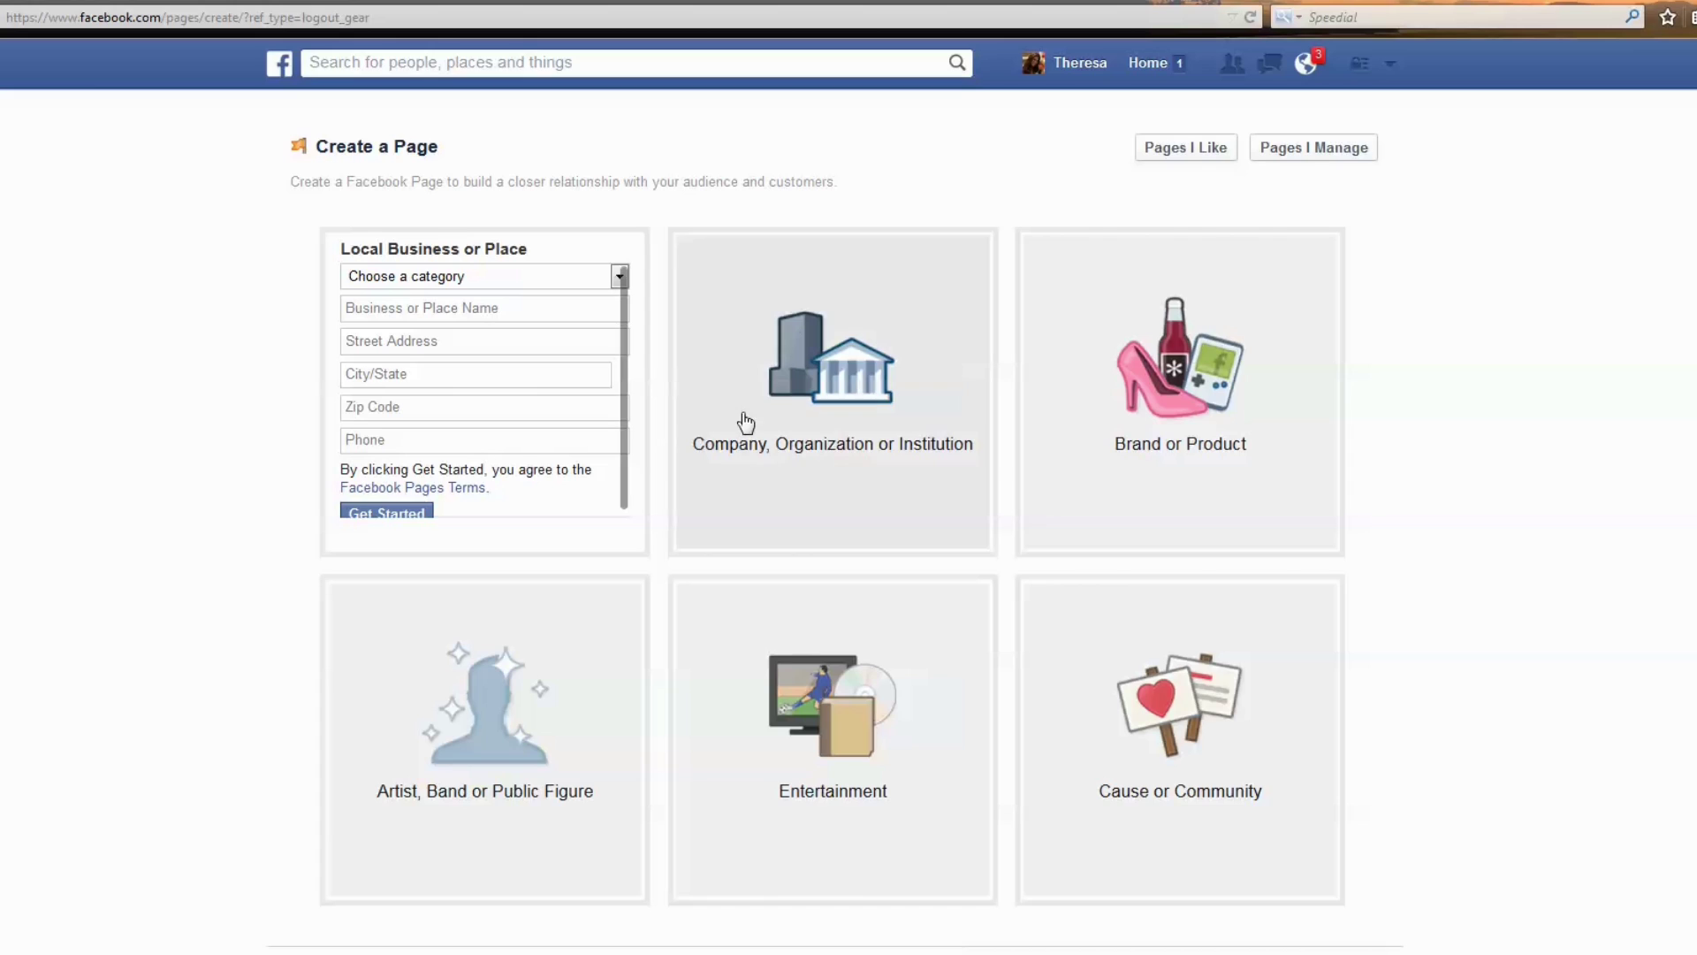
pyautogui.click(860, 466)
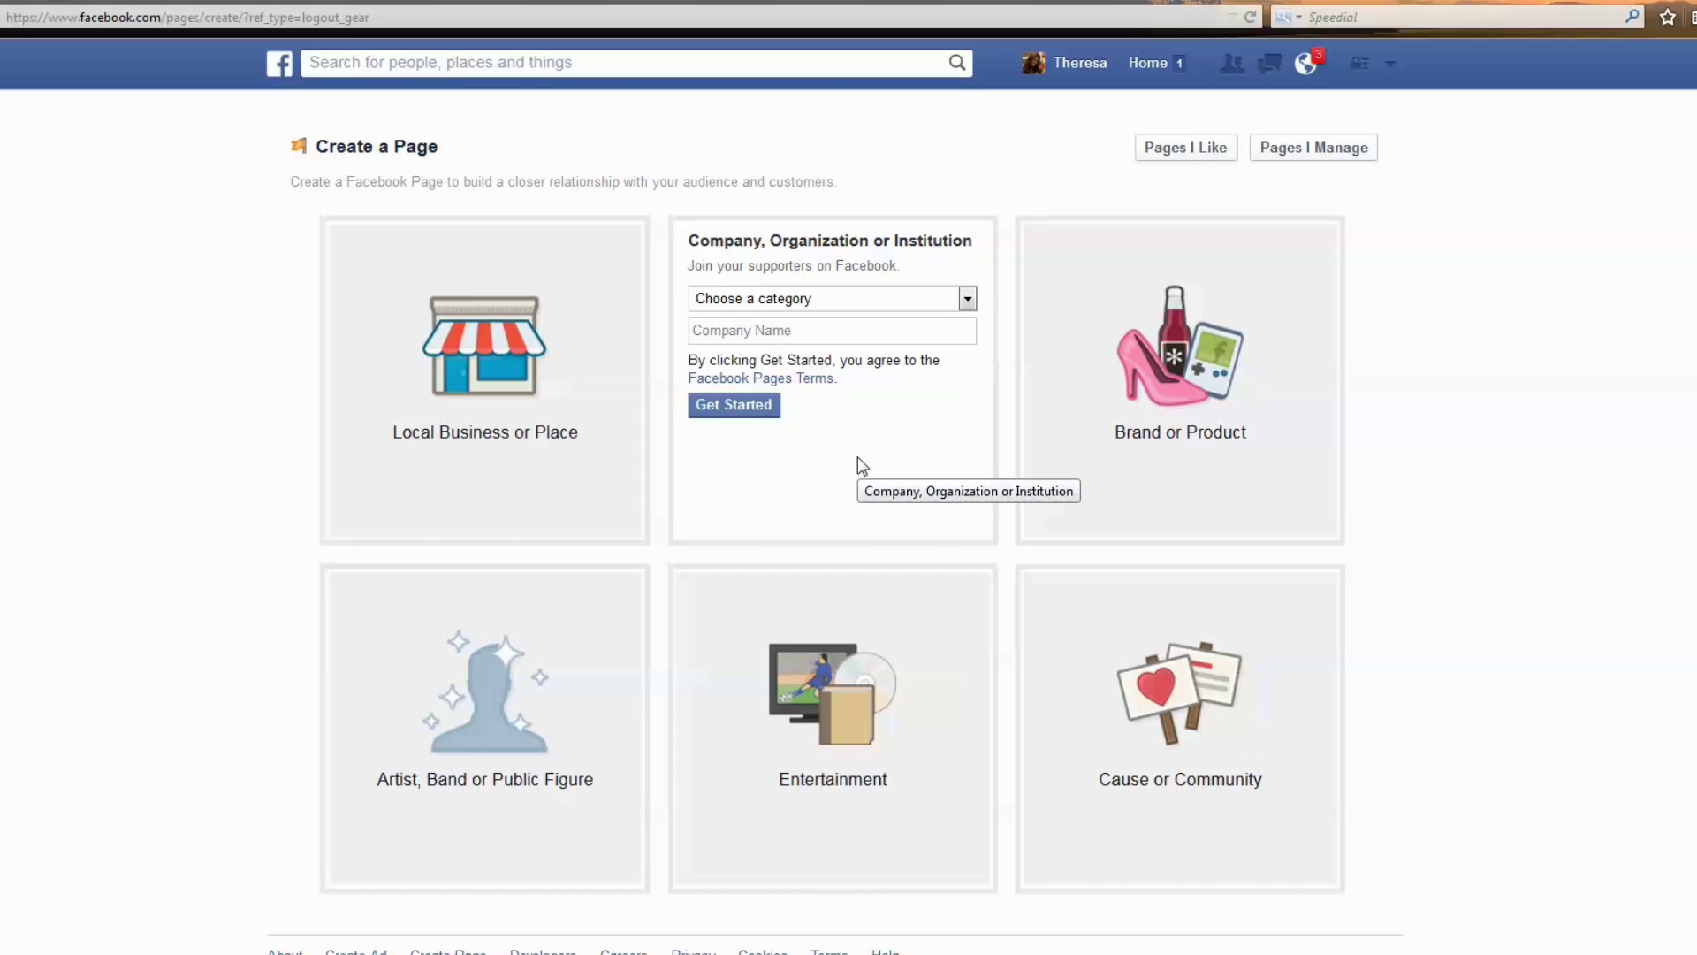
pyautogui.click(1185, 430)
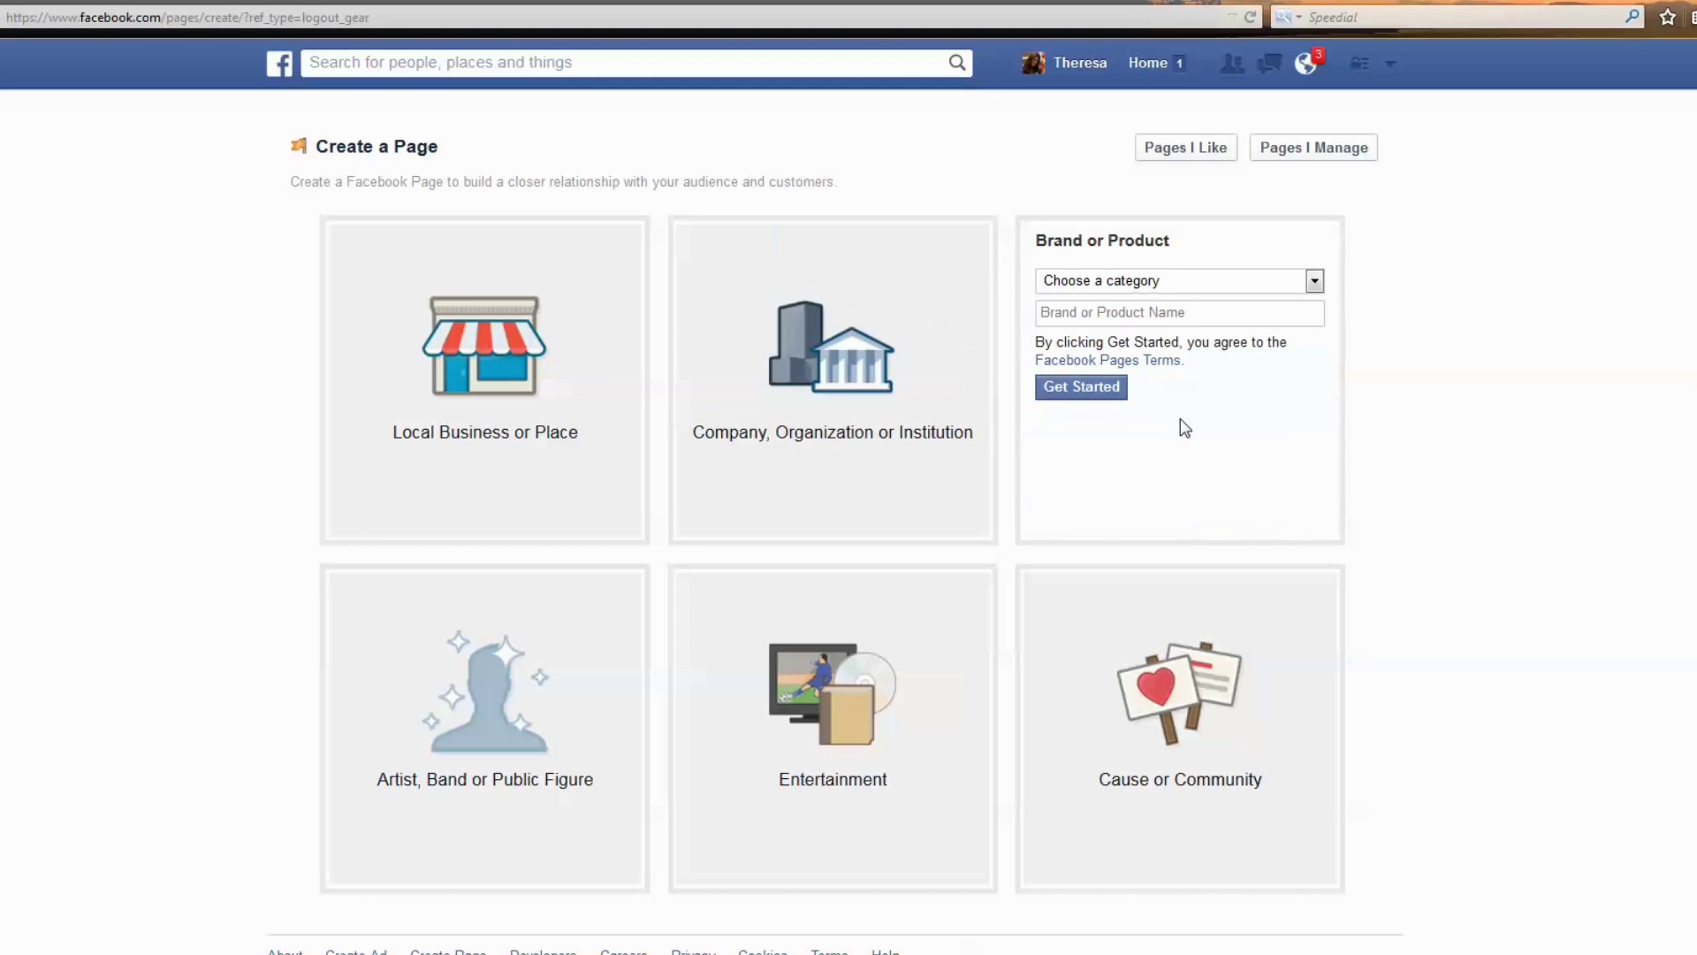
pyautogui.click(1312, 281)
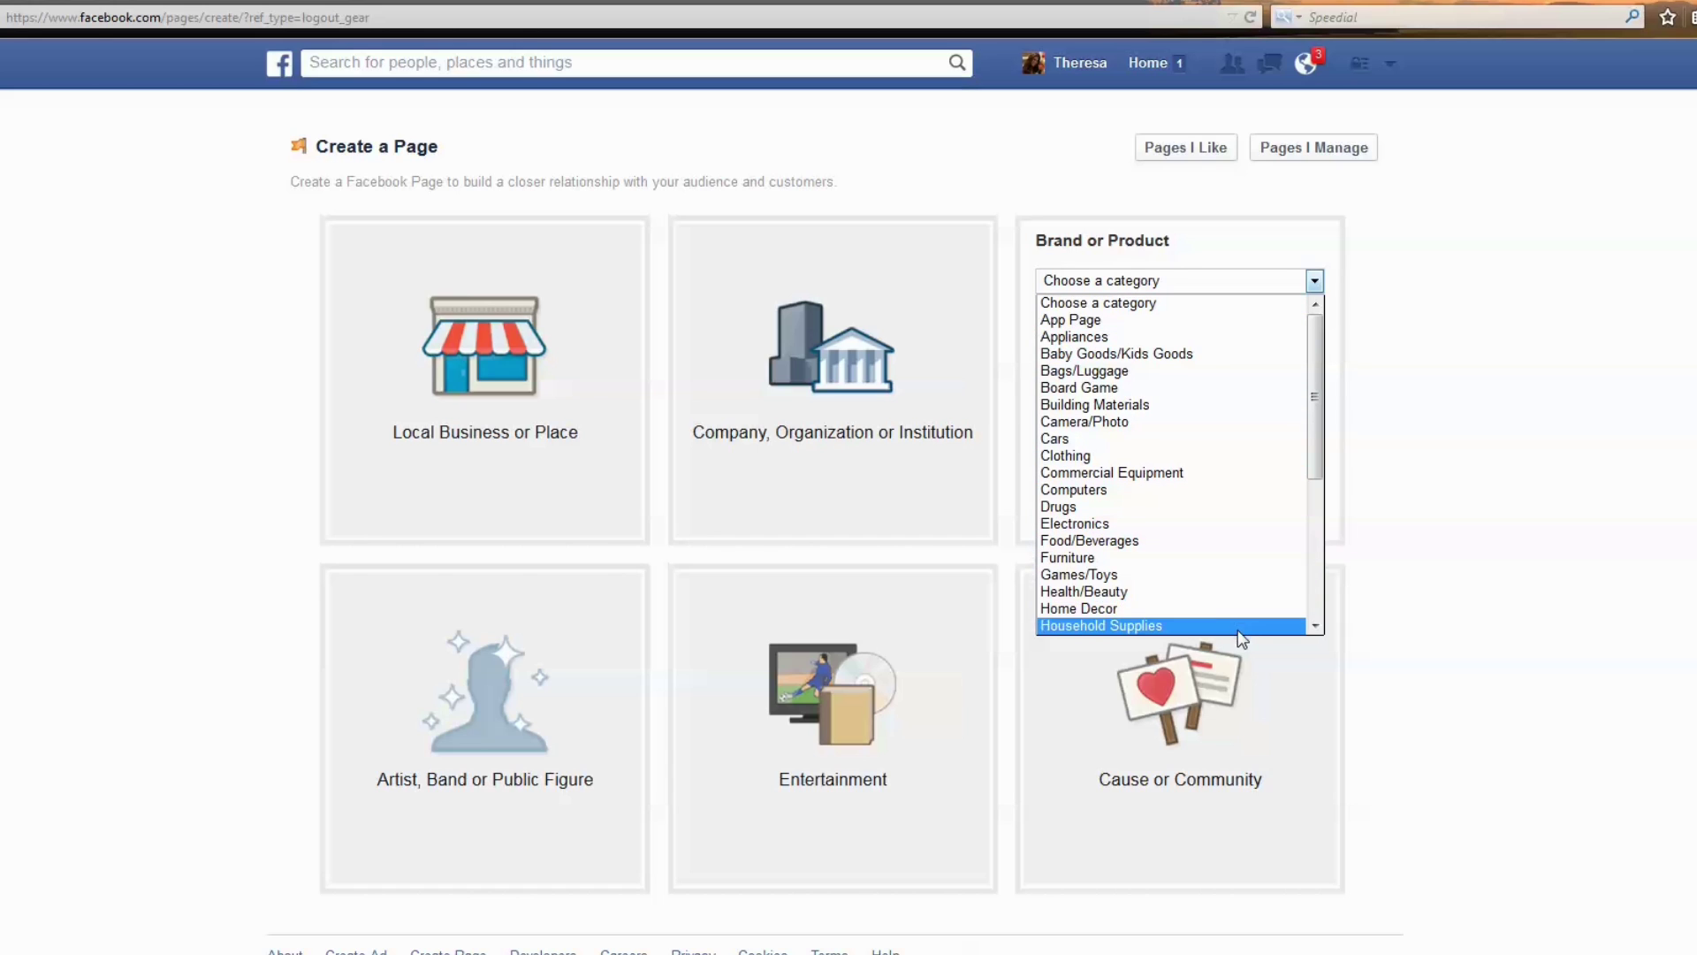
pyautogui.click(511, 772)
# Browse the Artist and Entertainment category lists, ending on the Cause or Community form.
pyautogui.click(500, 734)
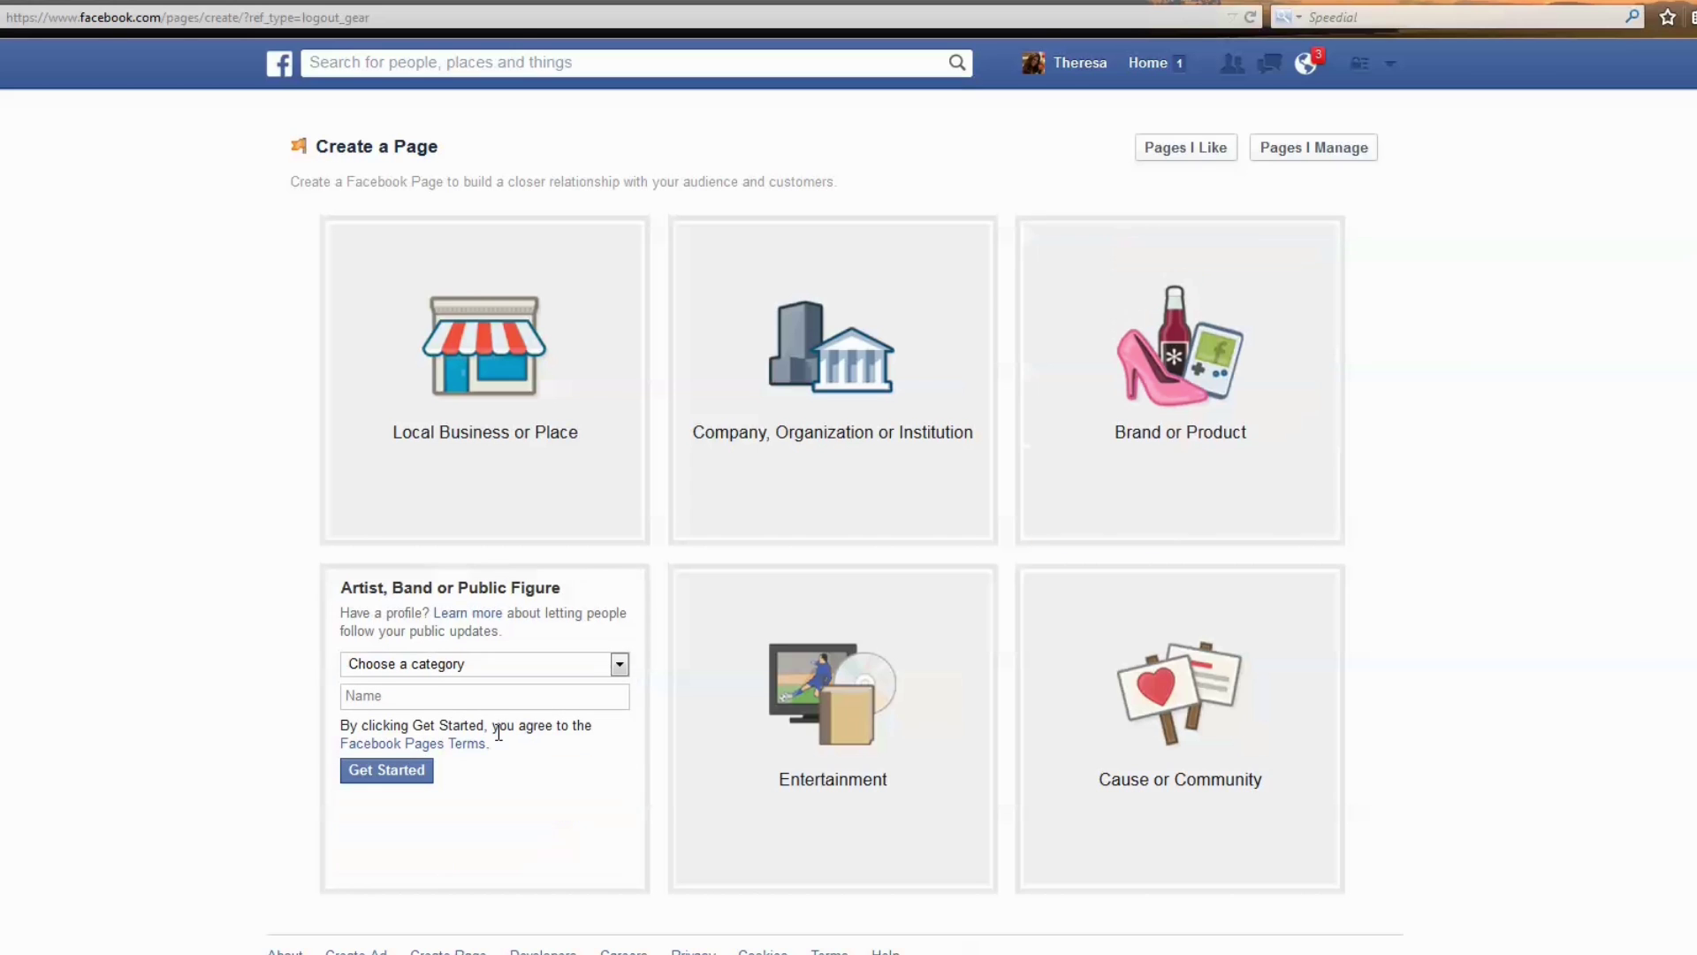
pyautogui.click(616, 667)
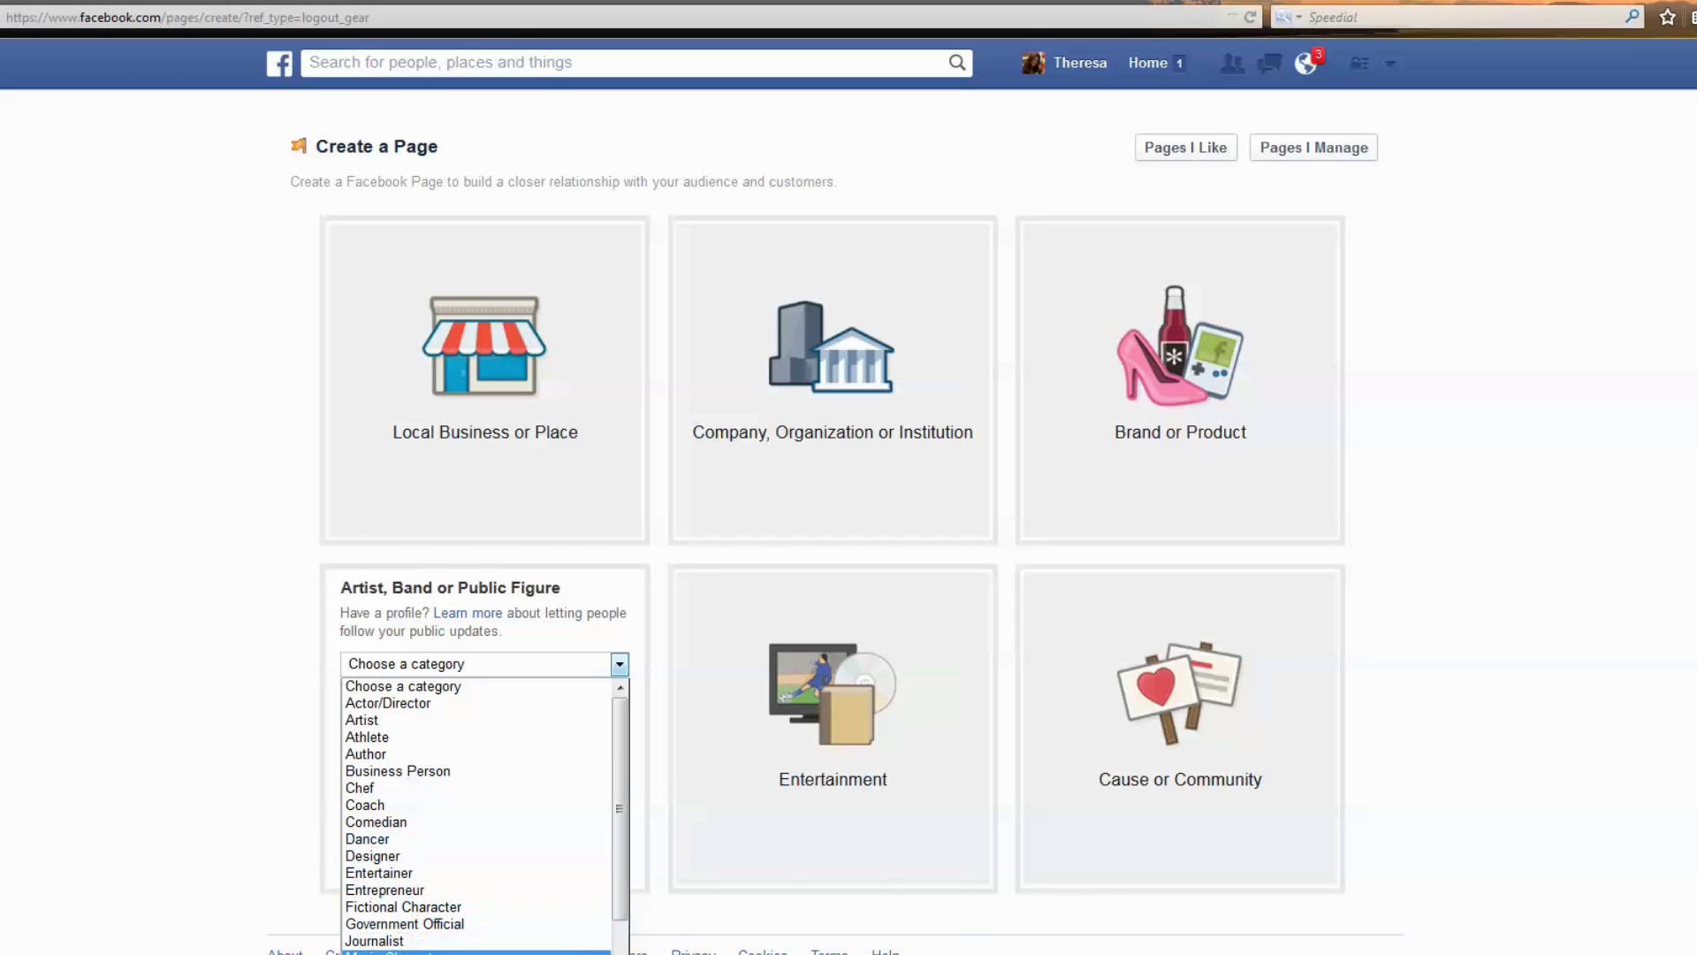
pyautogui.click(778, 752)
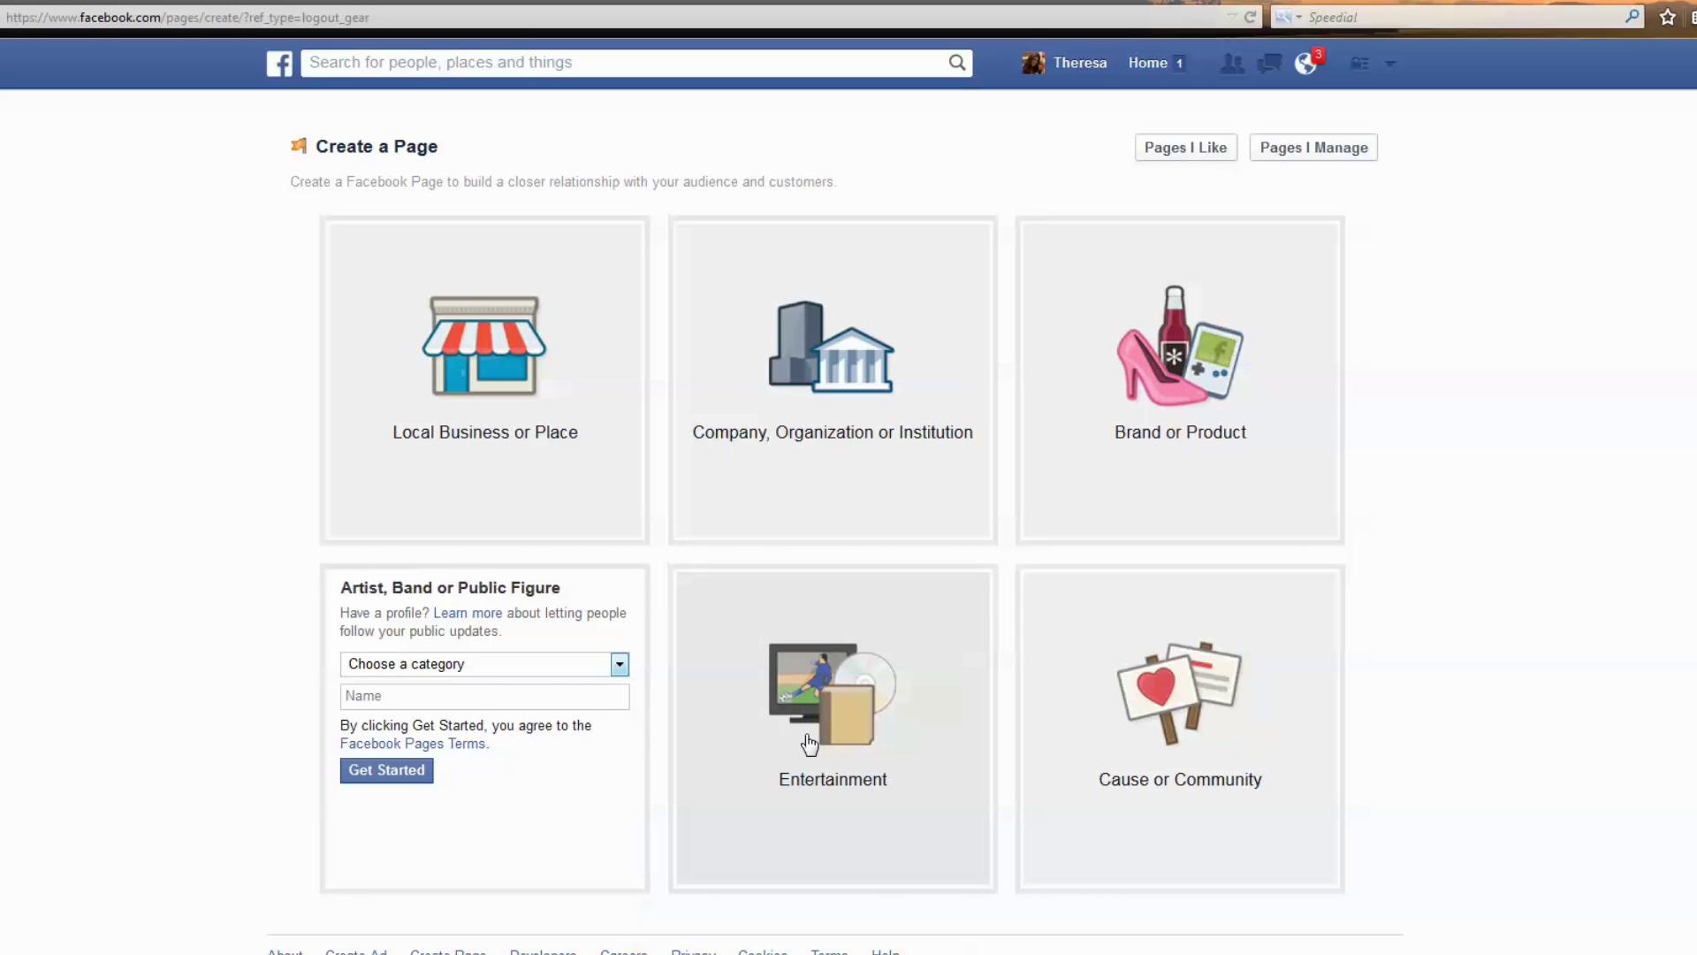
pyautogui.click(831, 704)
pyautogui.click(922, 647)
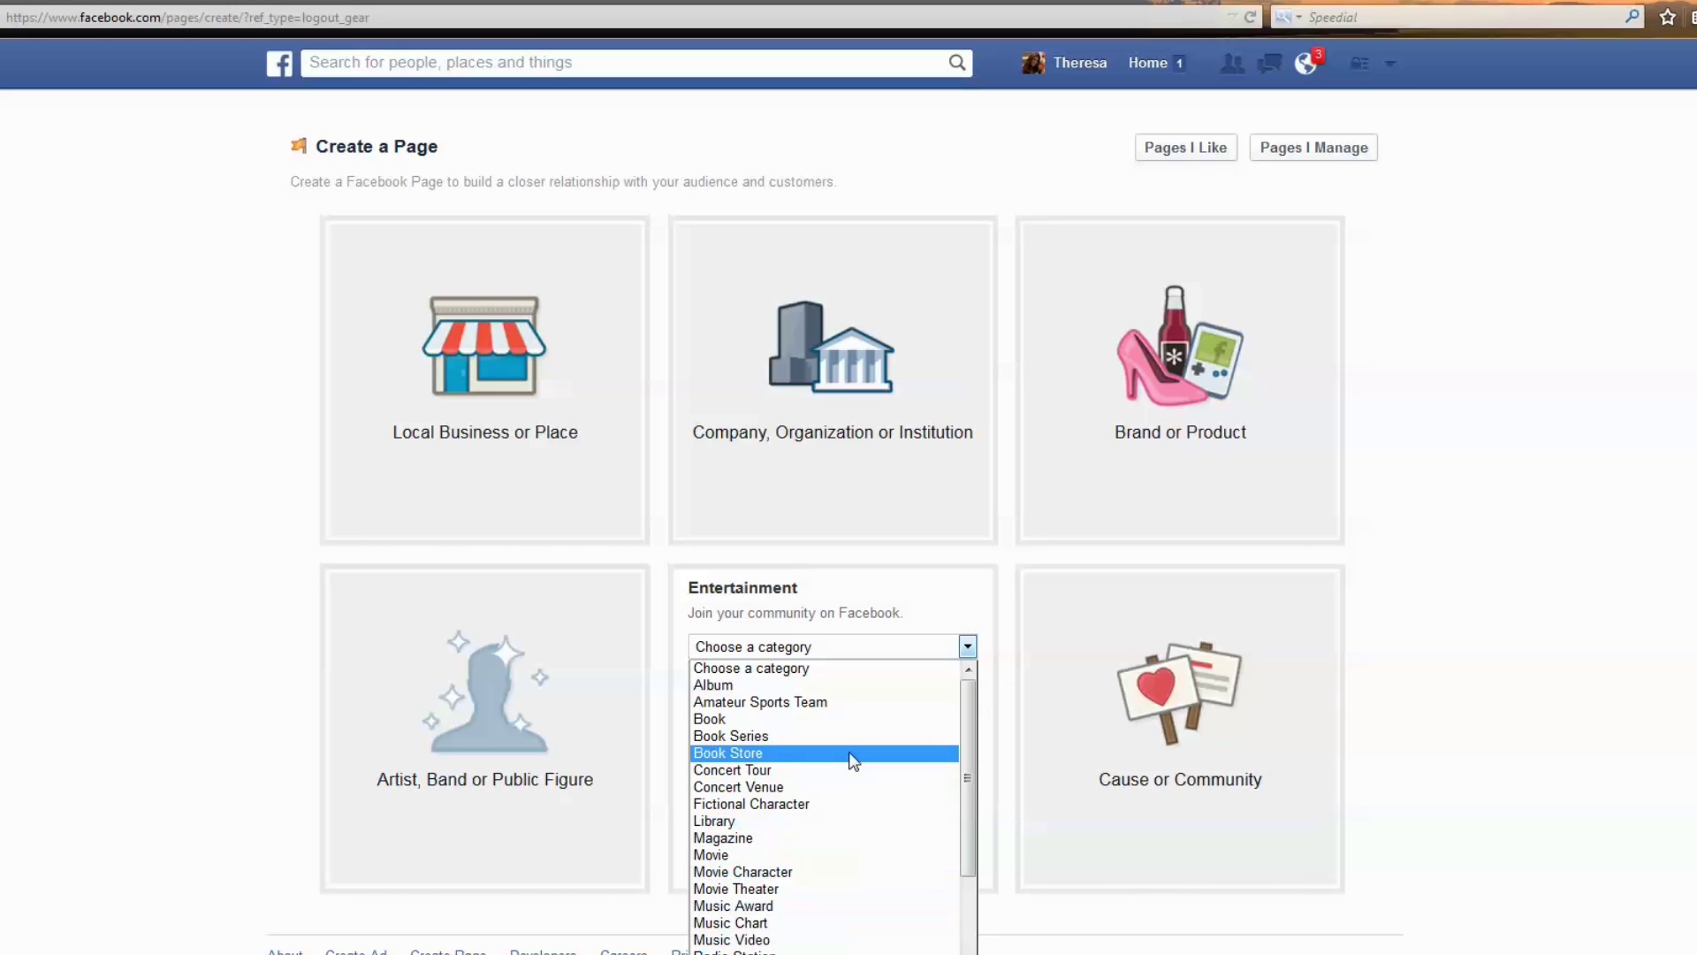
pyautogui.click(1185, 685)
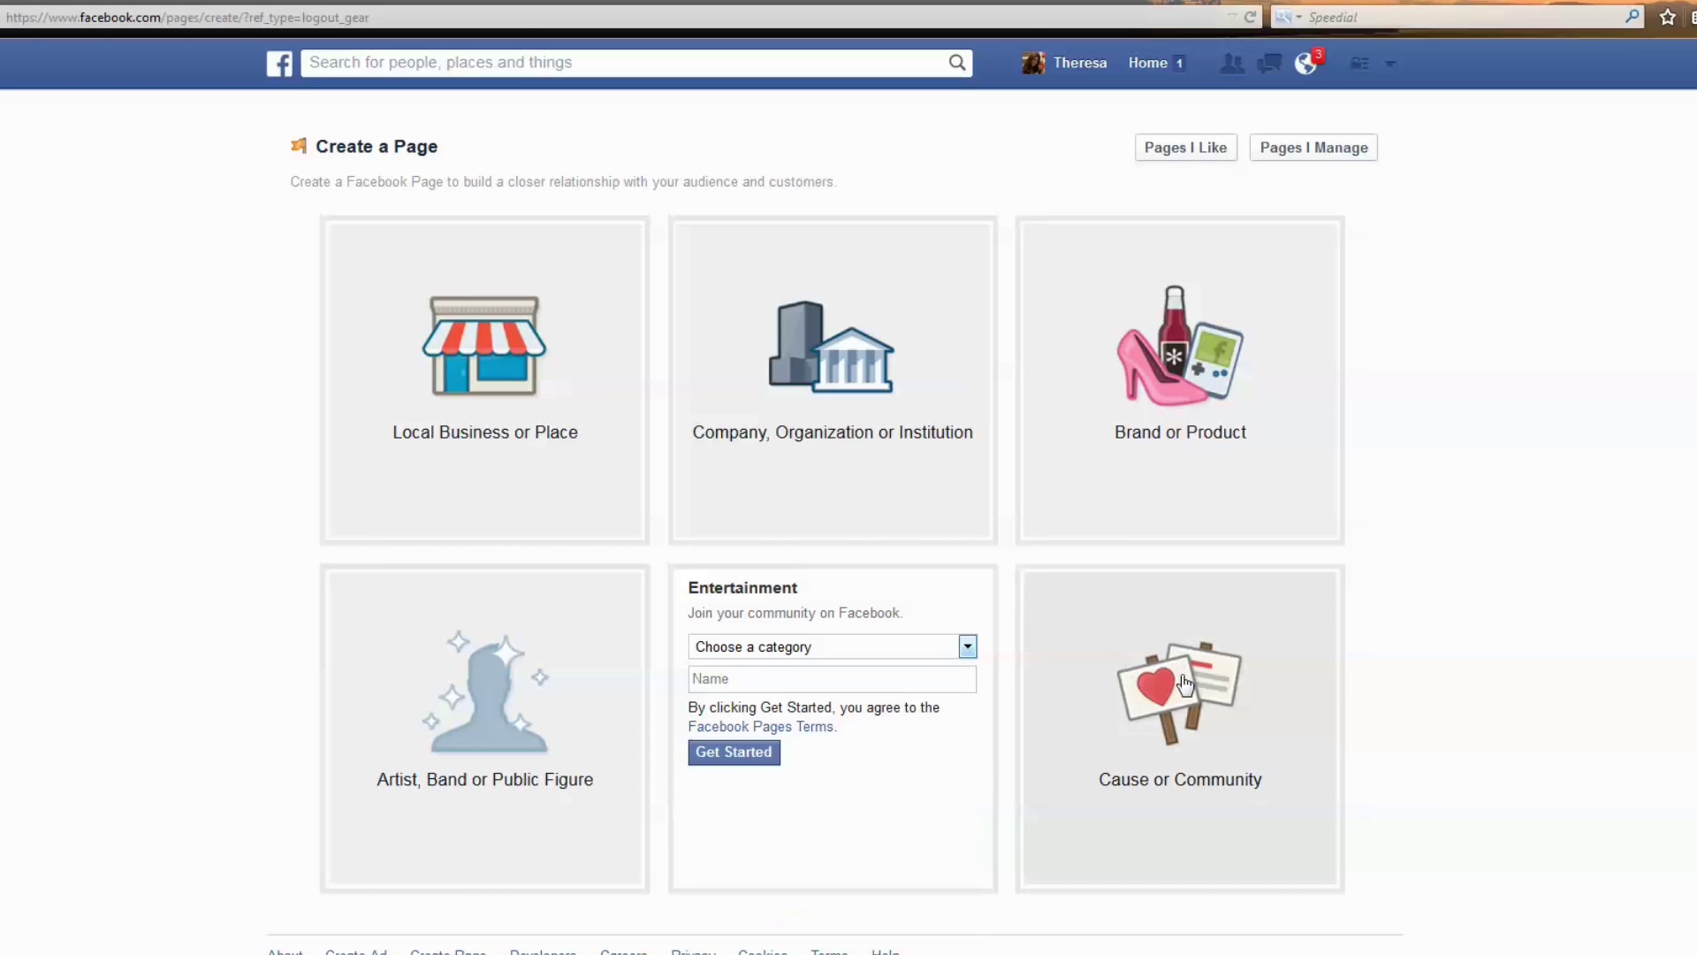
pyautogui.click(1184, 685)
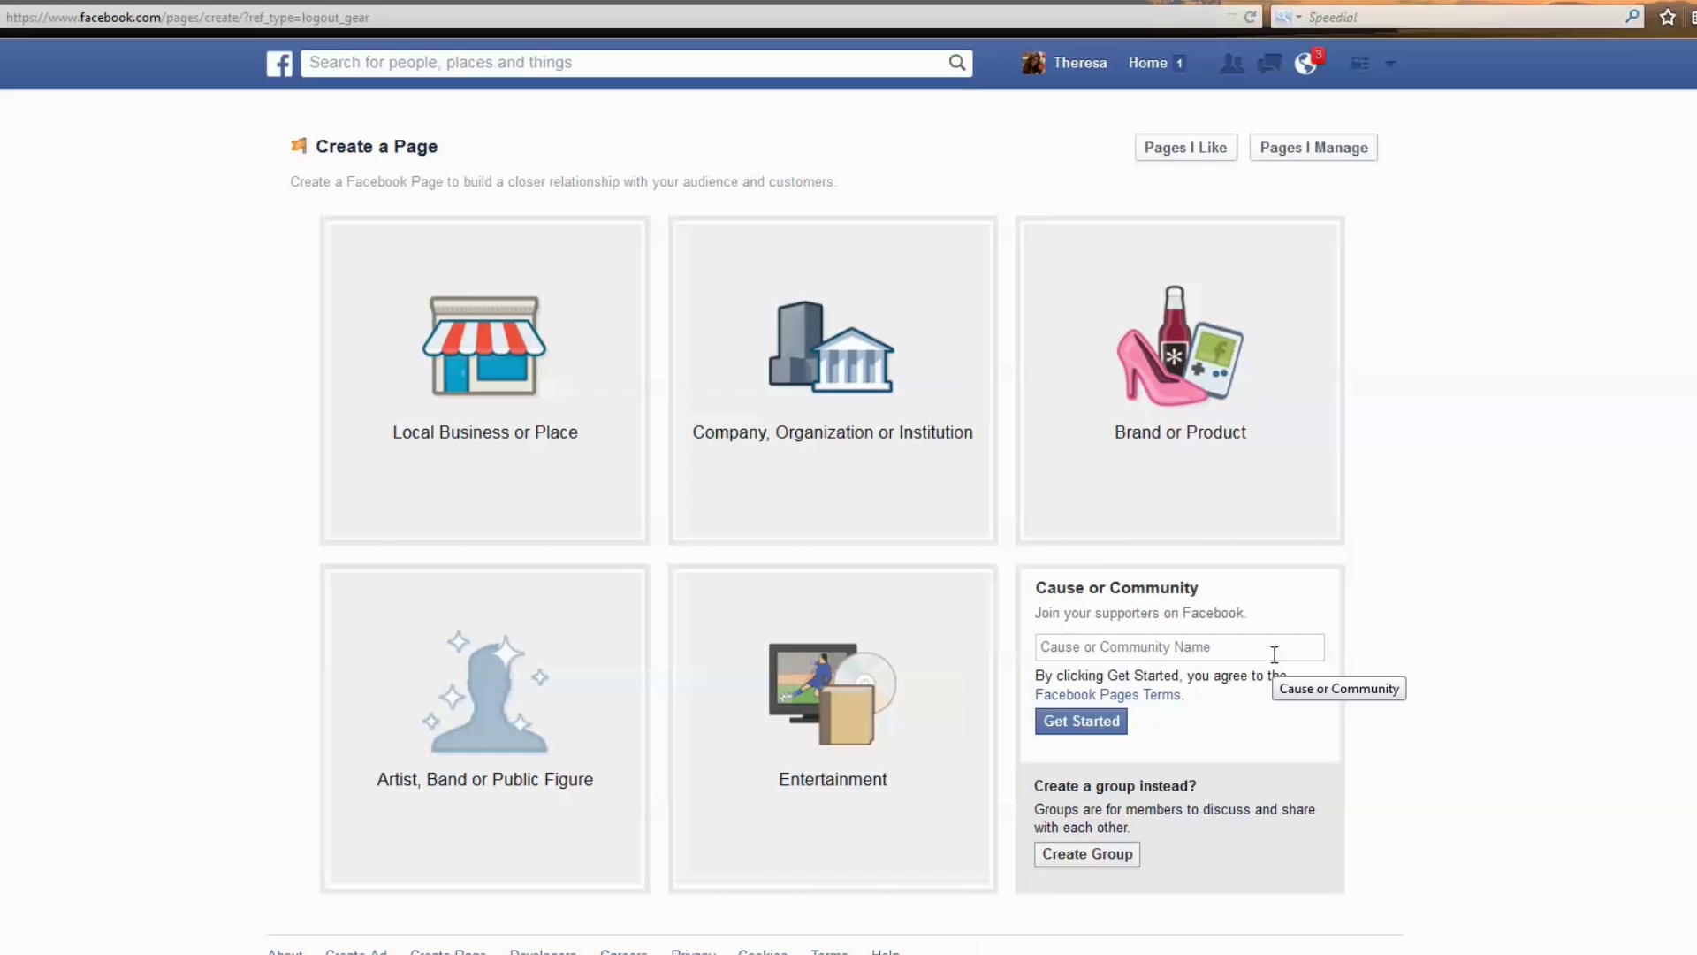
# Create the Retail and Consumer Merchandise company page using the suggested Theresa's store name.
pyautogui.click(812, 442)
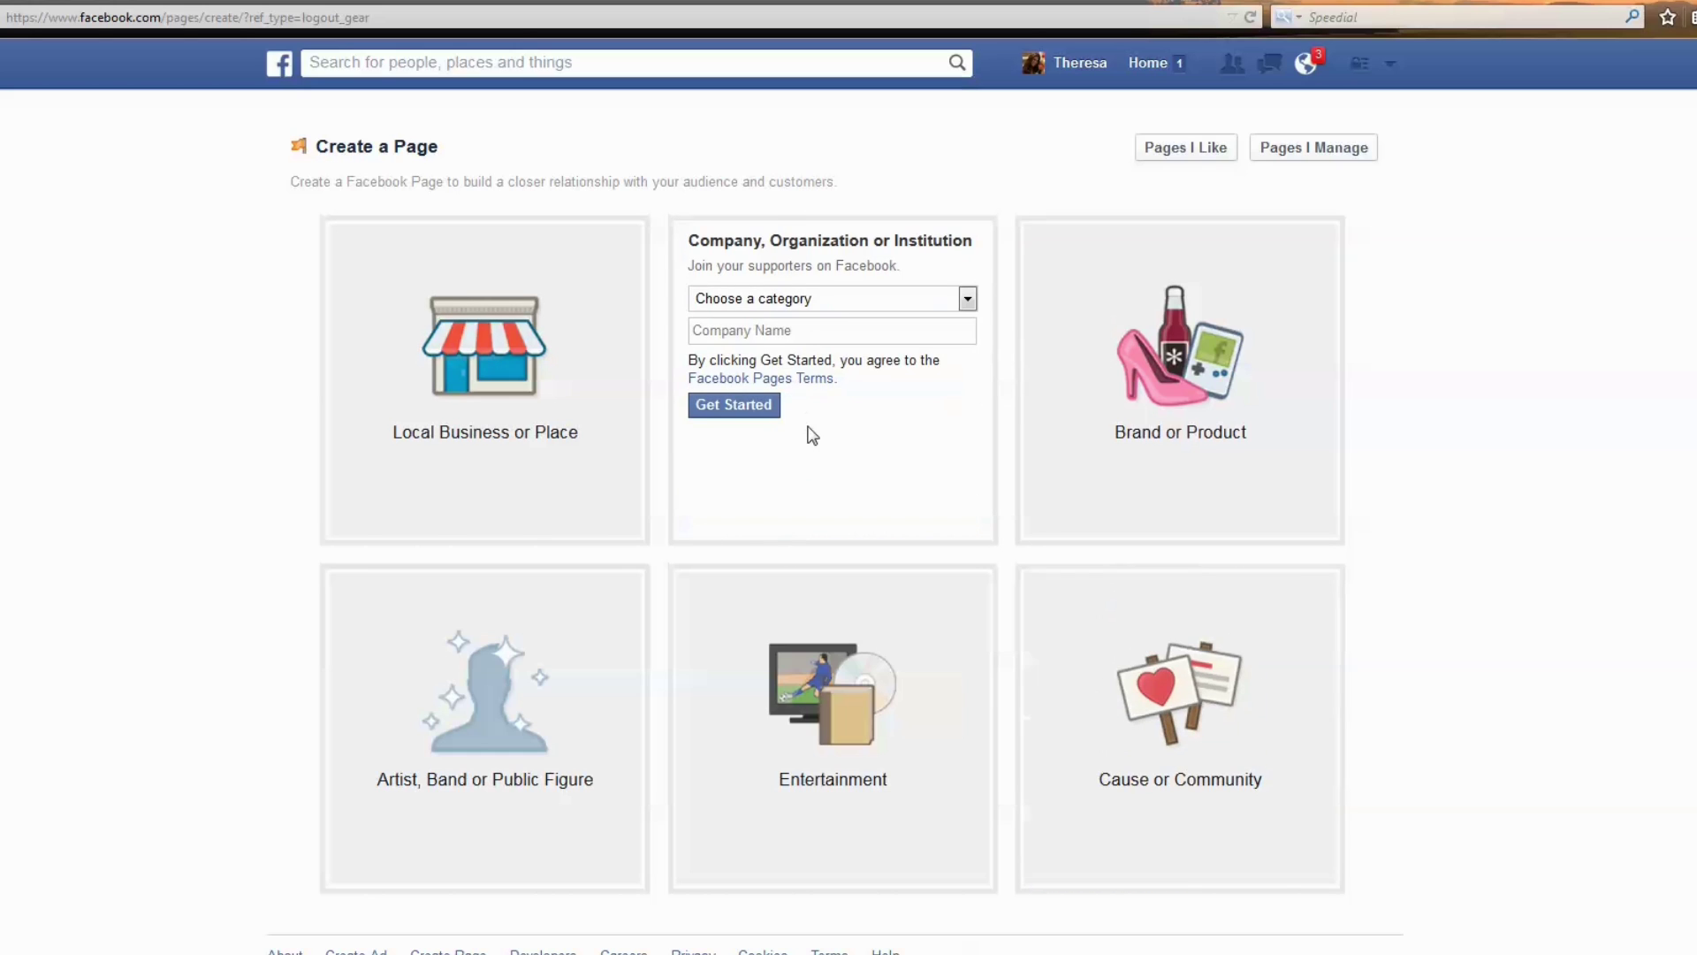
pyautogui.click(965, 298)
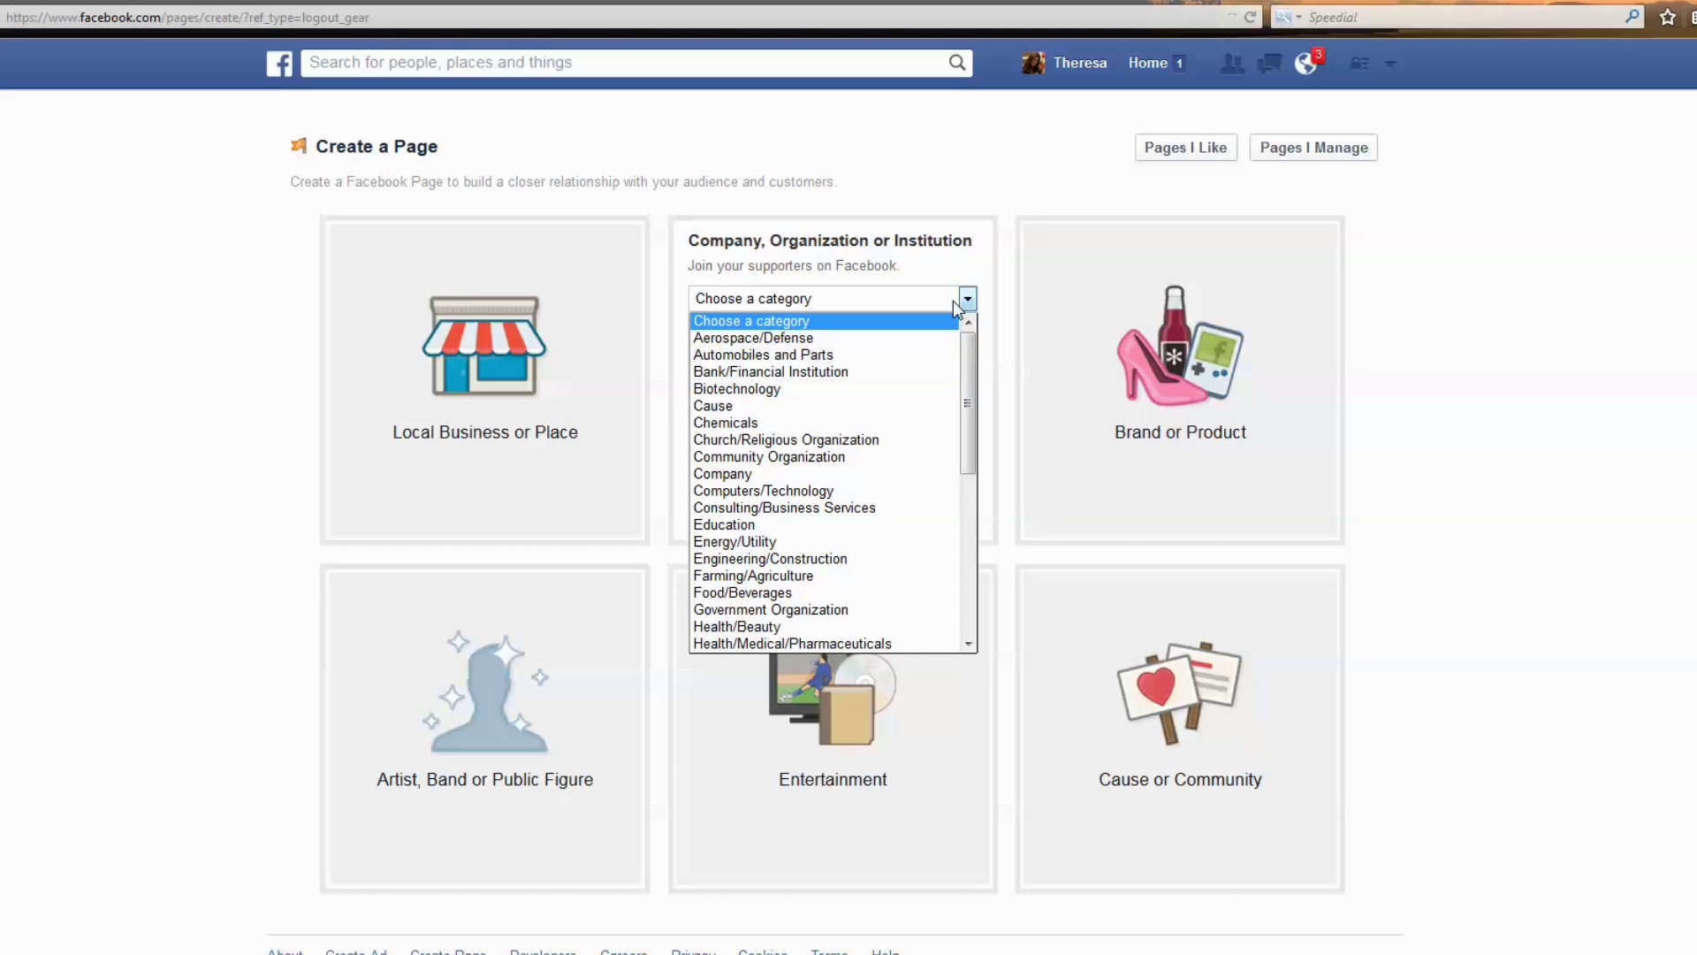
pyautogui.moveTo(980, 336); pyautogui.dragTo(990, 522)
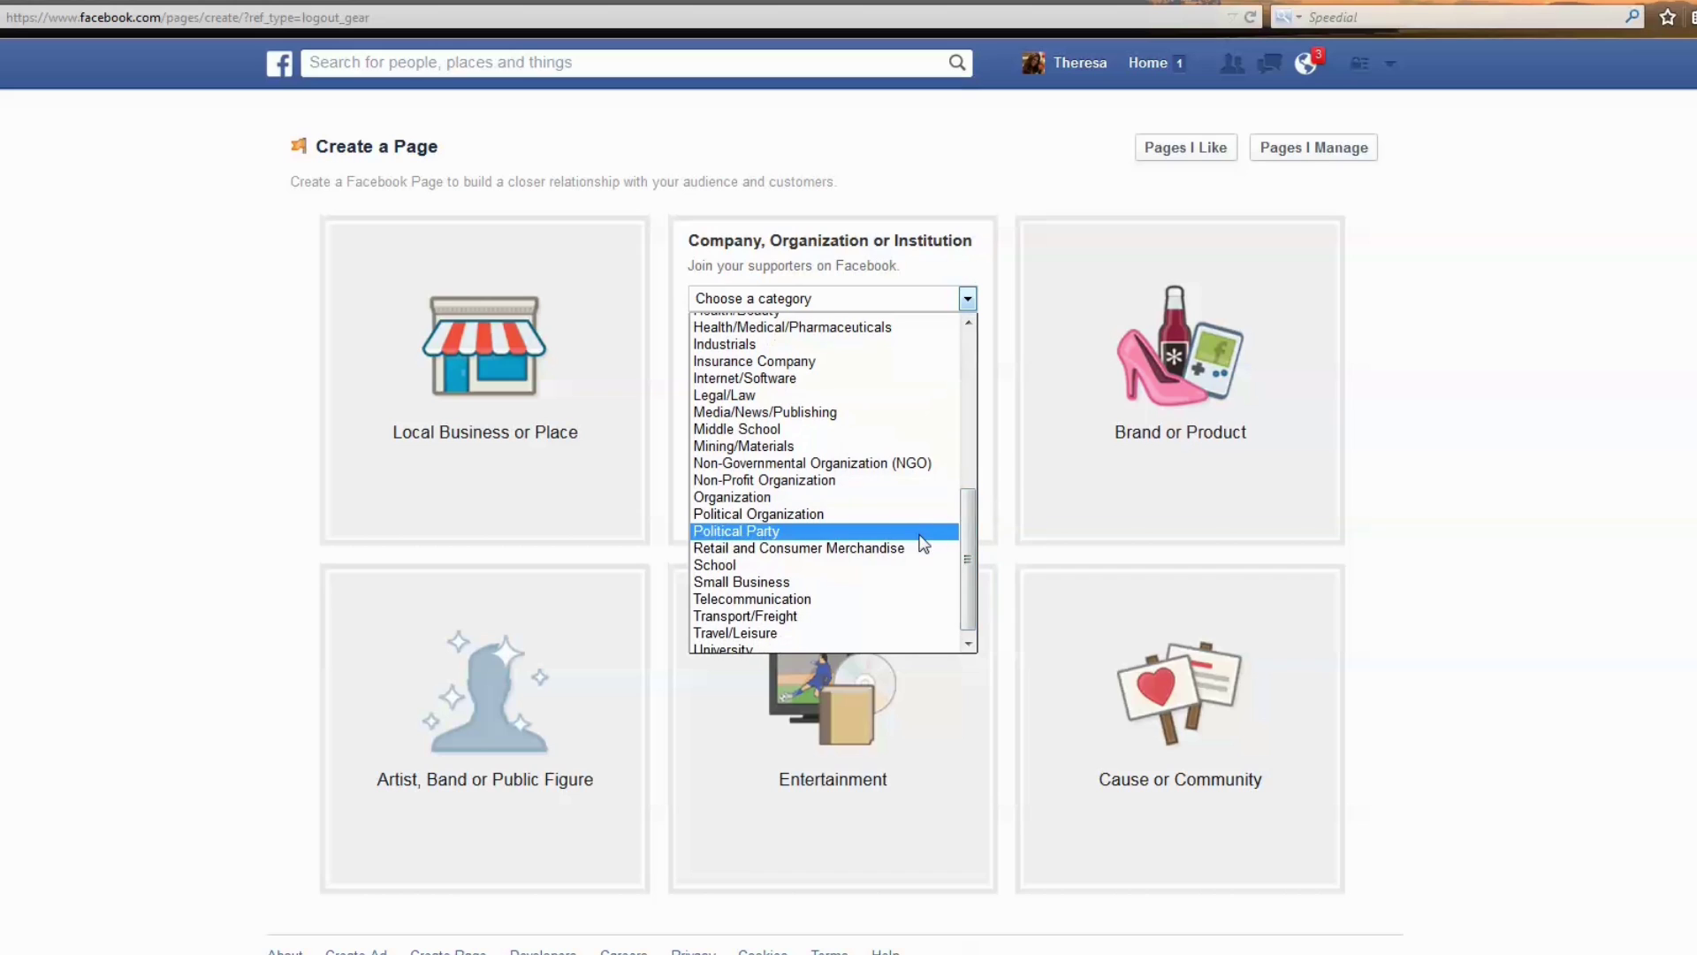
pyautogui.click(917, 548)
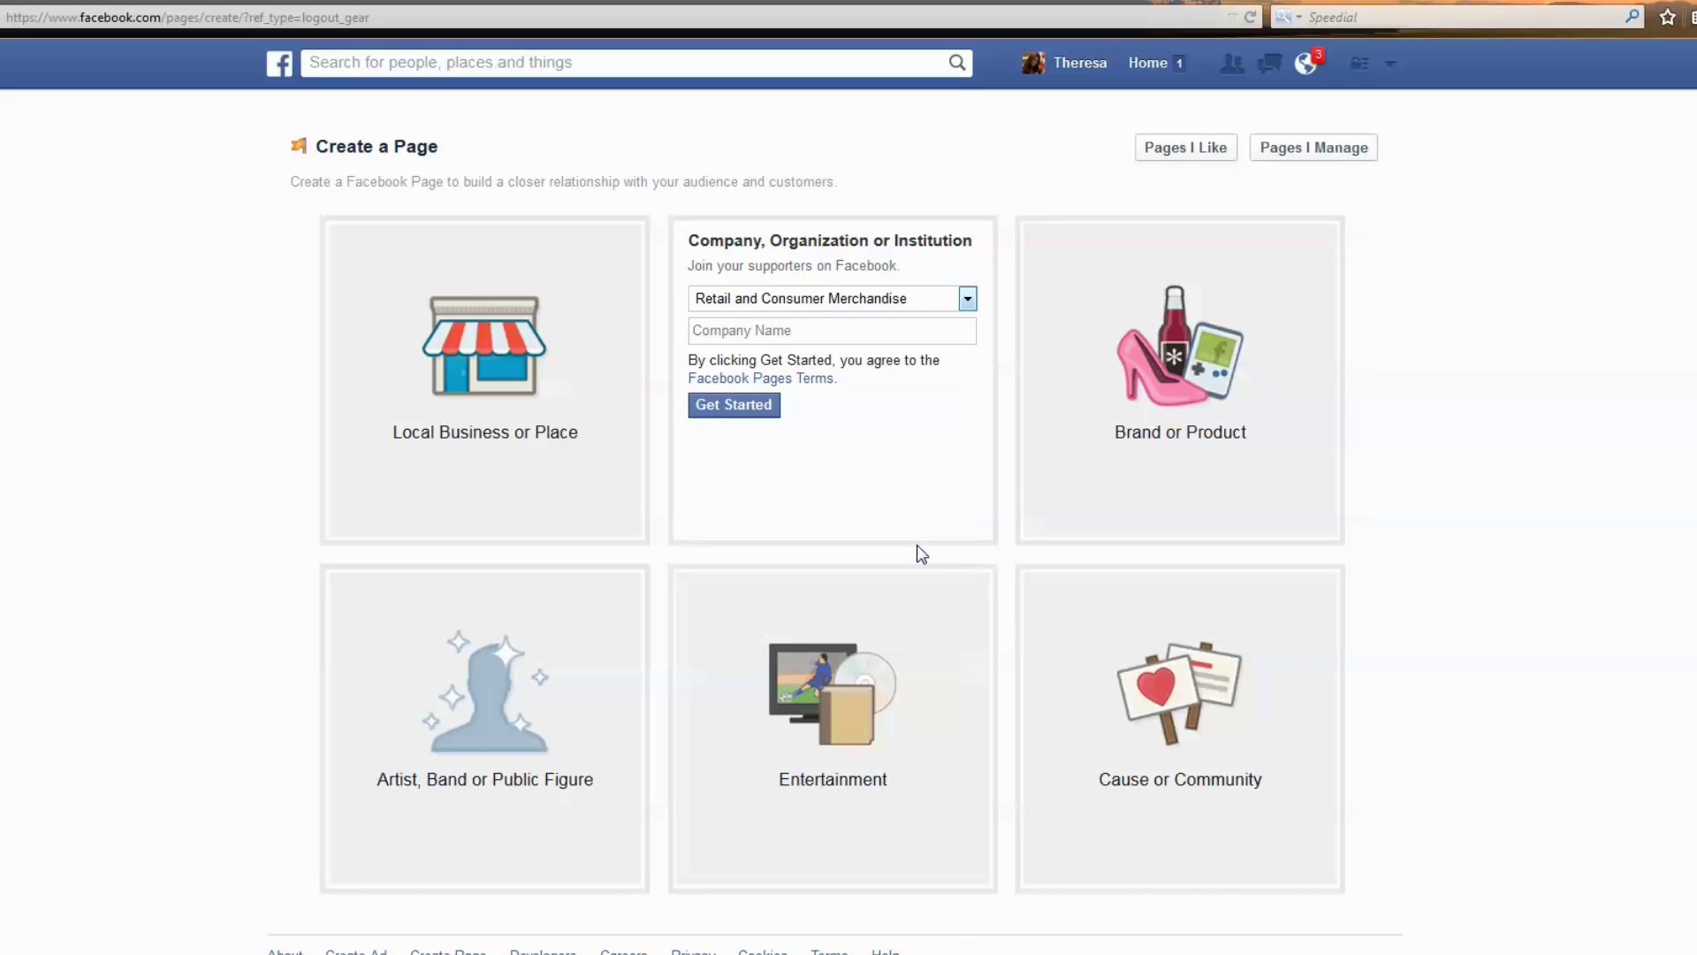
pyautogui.write('Theresa')
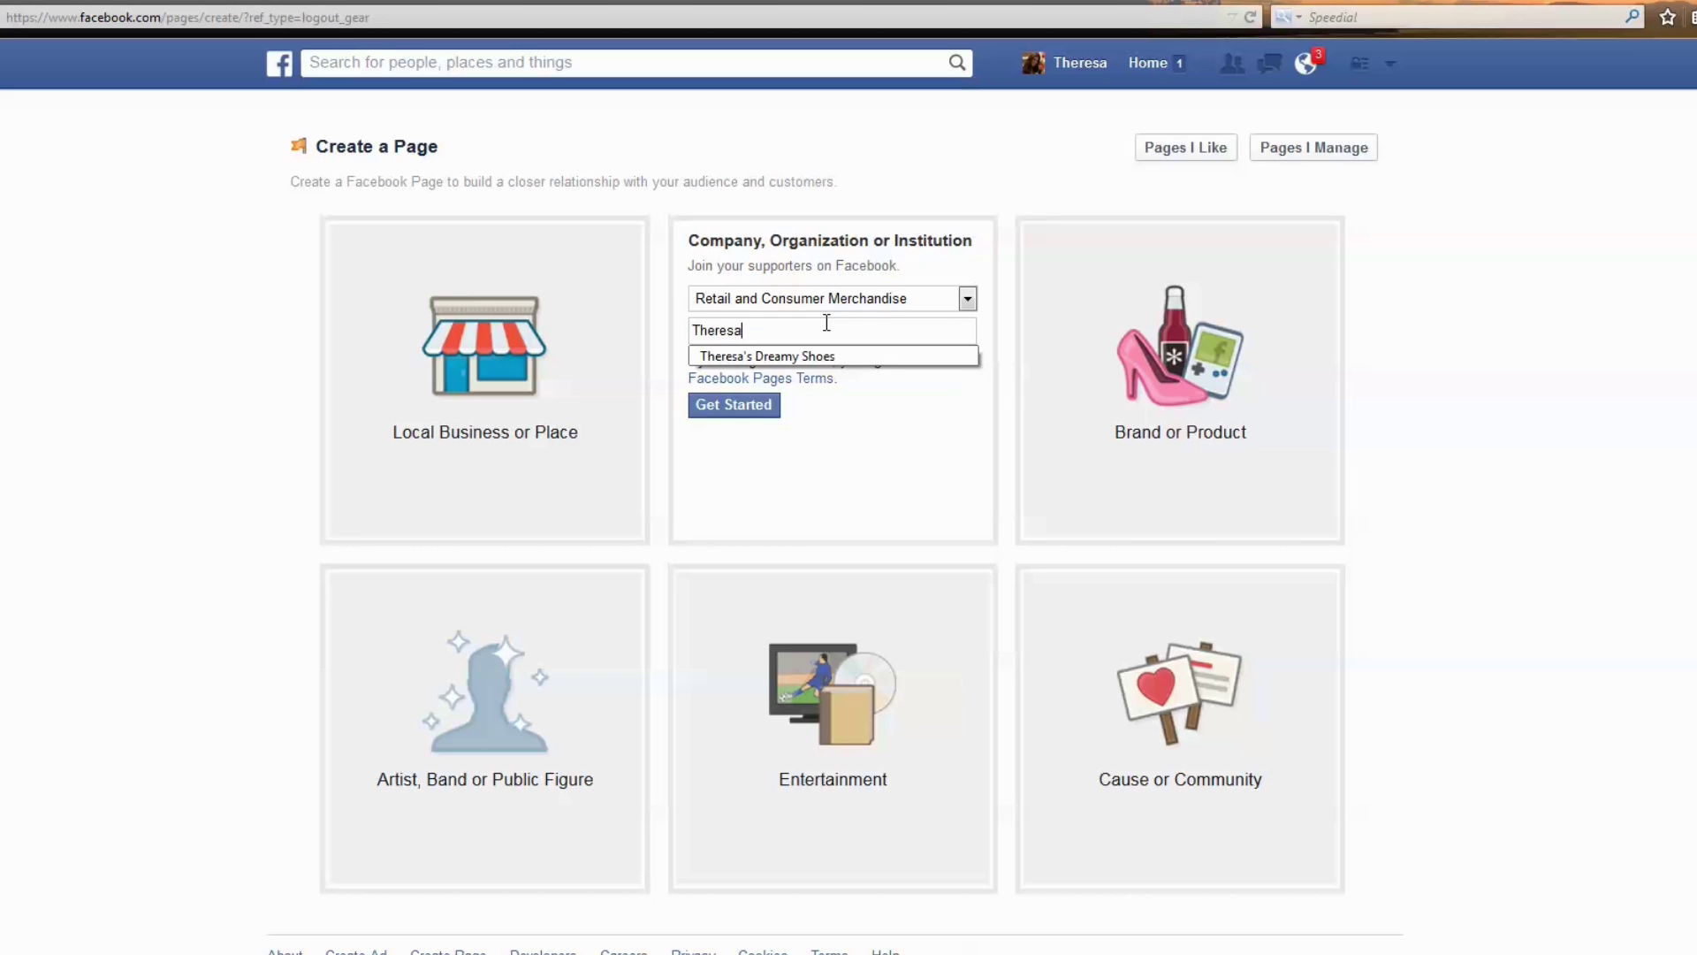
pyautogui.press('Down')
pyautogui.press('Return')
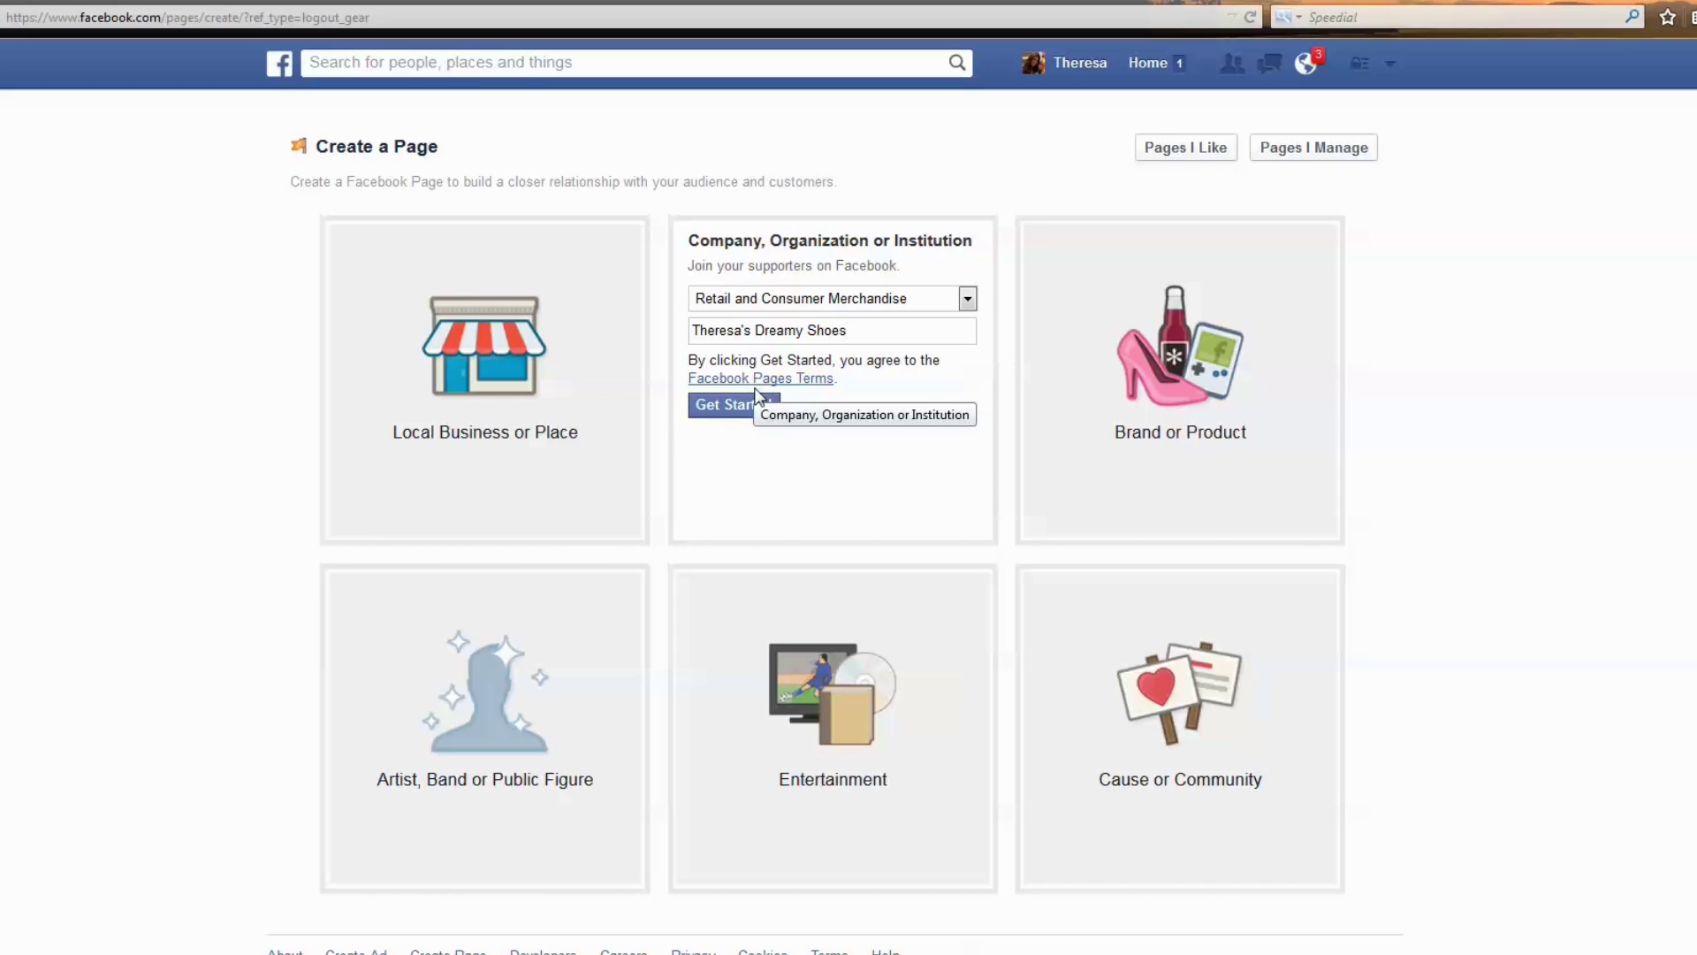
pyautogui.click(753, 408)
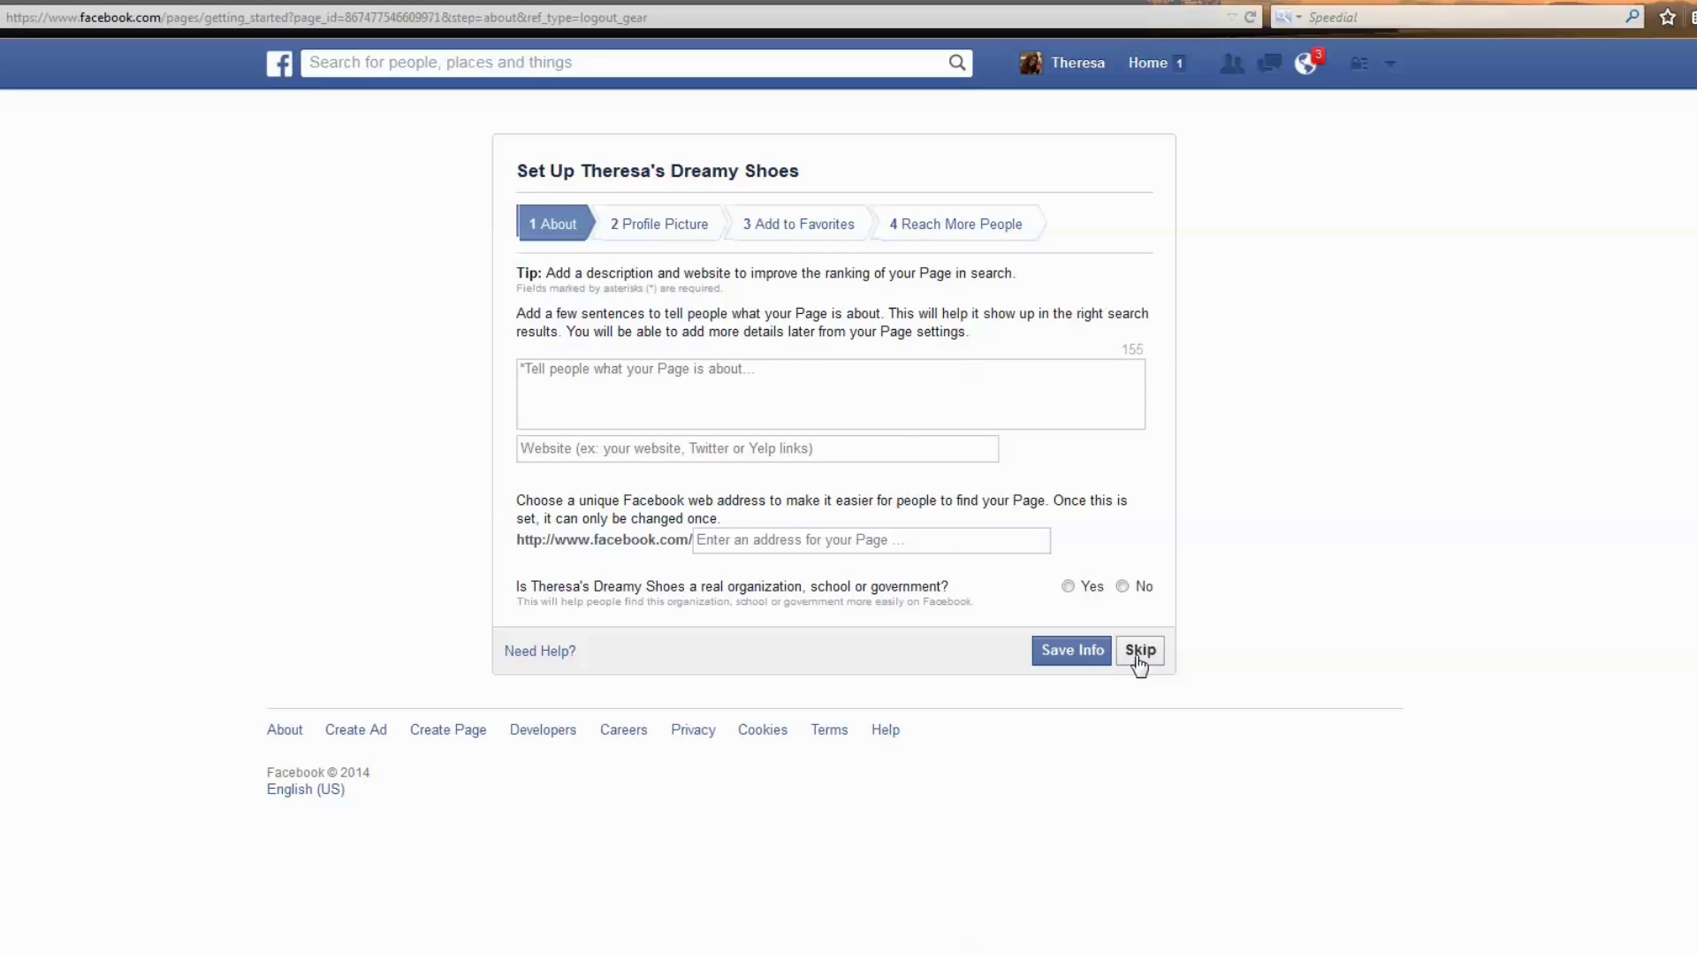
# Paste the shoe store description and enter the website ibrandyourbusiness.com.
pyautogui.click(727, 386)
pyautogui.write('We are an online shoe store with a variety for men and women.  We ship all across the US and Canada. We offer from athletic shoes to fashion shoes')
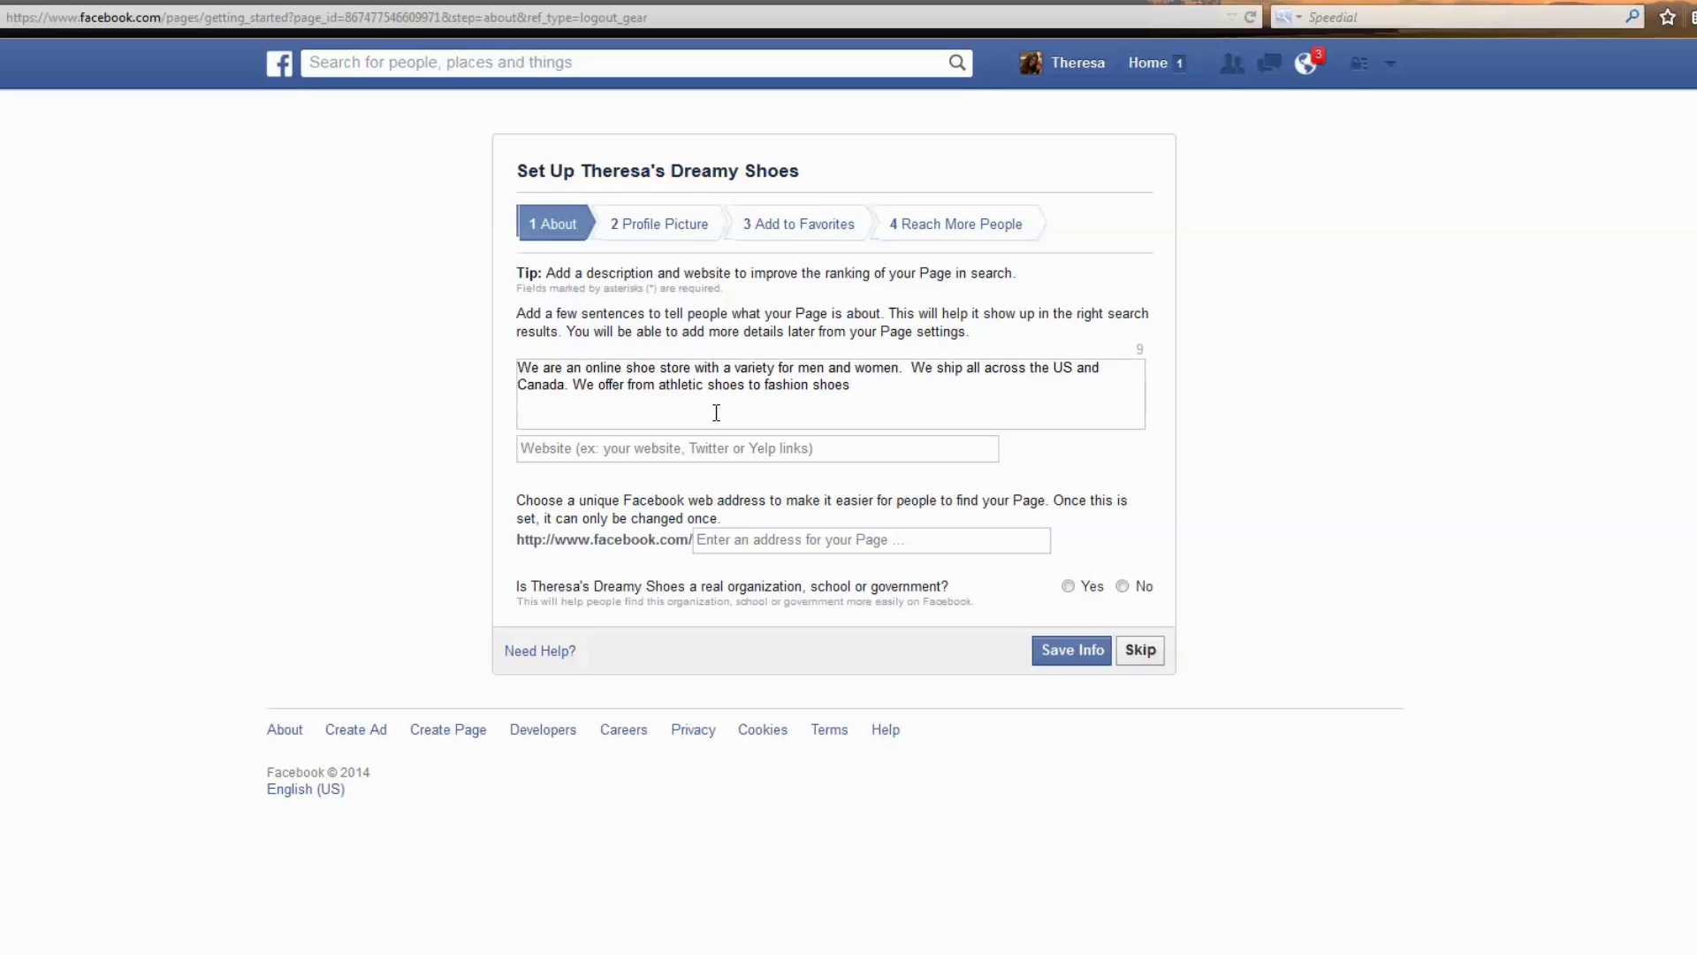
pyautogui.click(766, 447)
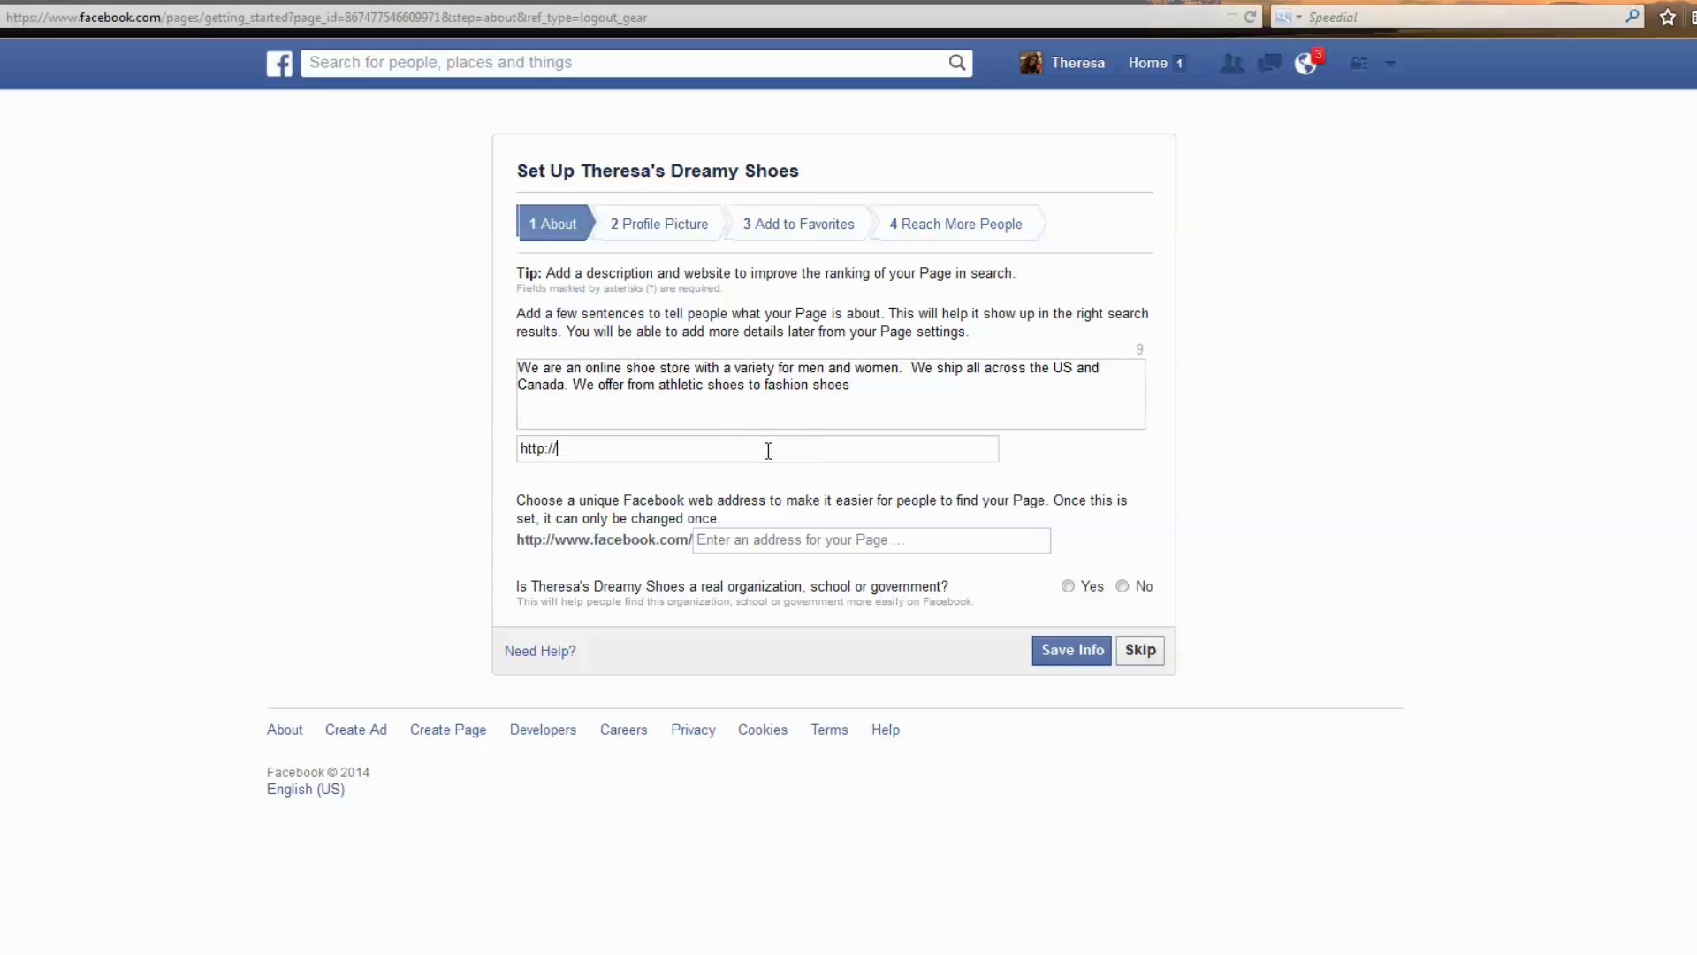
pyautogui.click(1075, 395)
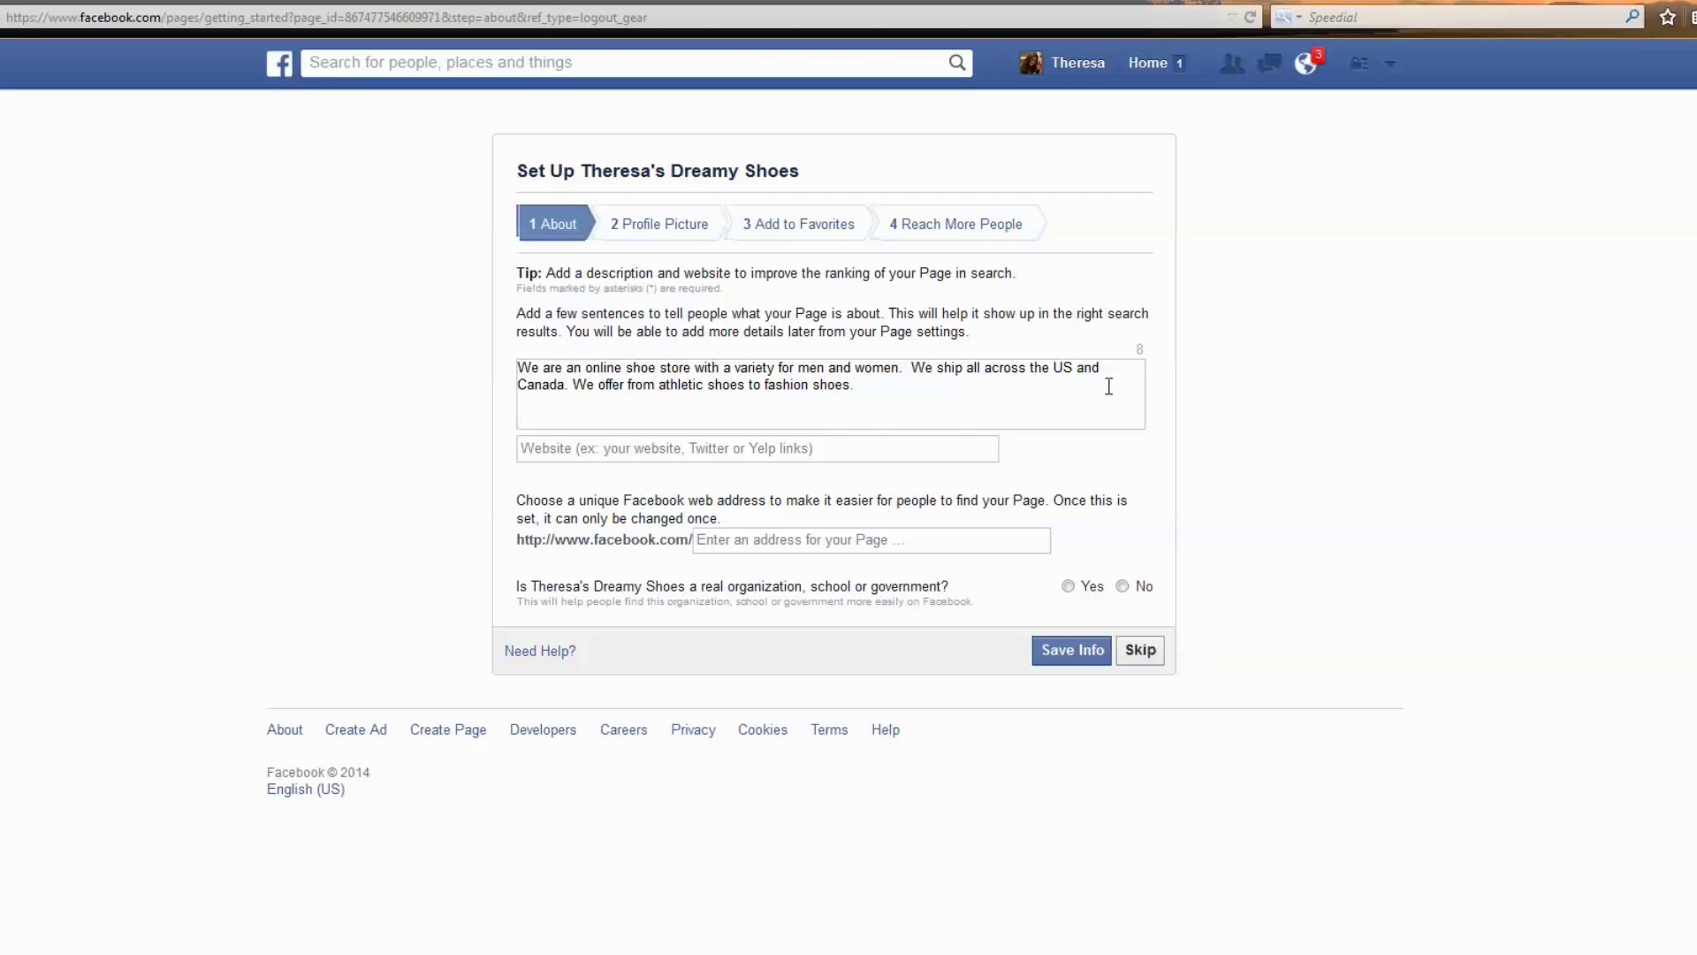
pyautogui.click(605, 452)
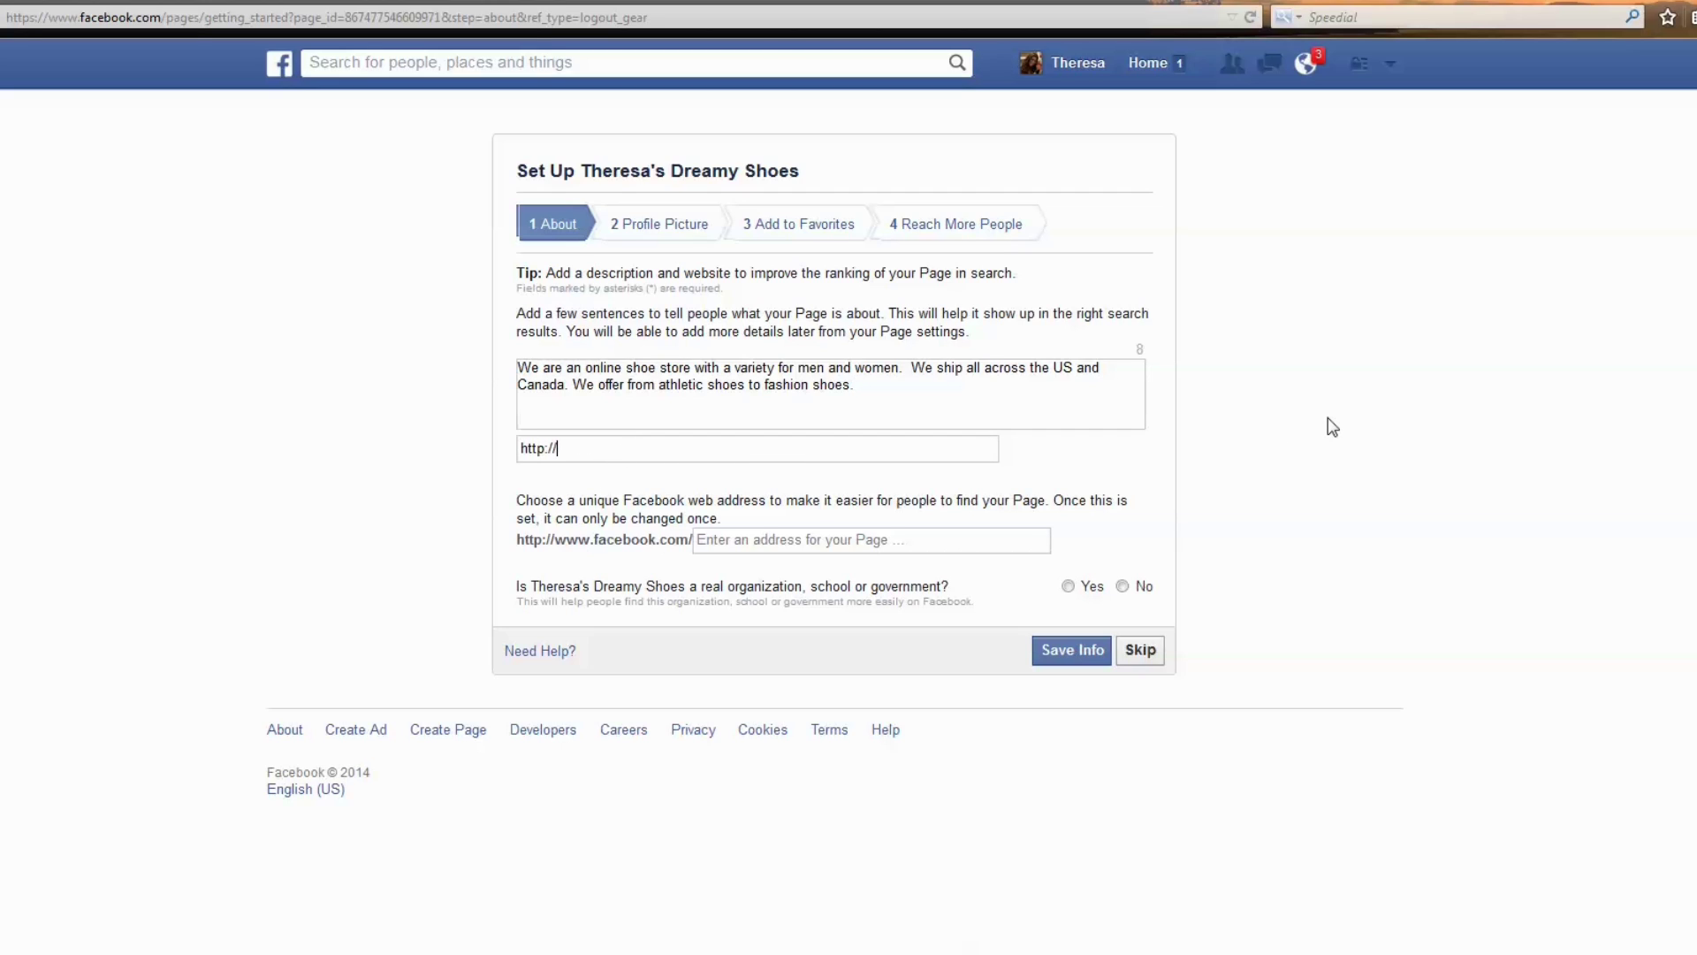
pyautogui.write('ibrandyourbusiness.com')
pyautogui.click(819, 540)
# Switch to the iBrand Your Business page and highlight its facebook.com/ibrandyourbusiness address.
pyautogui.moveTo(1054, 500); pyautogui.dragTo(1072, 530)
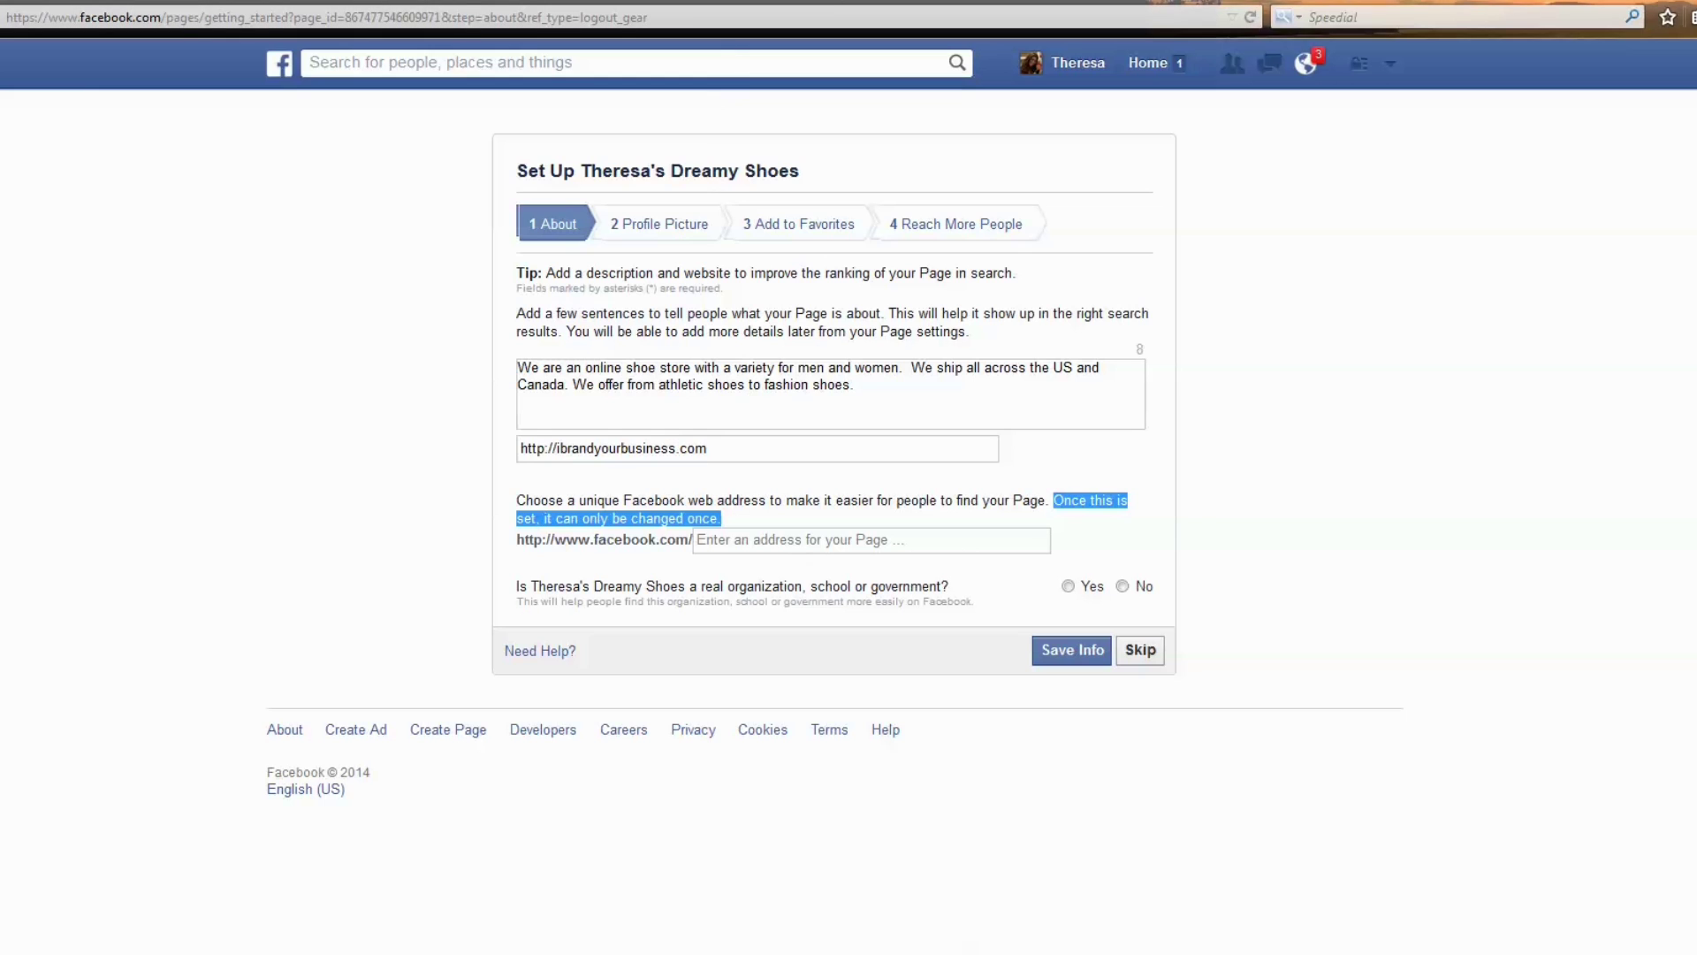
pyautogui.click(760, 0)
pyautogui.hotkey('ctrl', 'l')
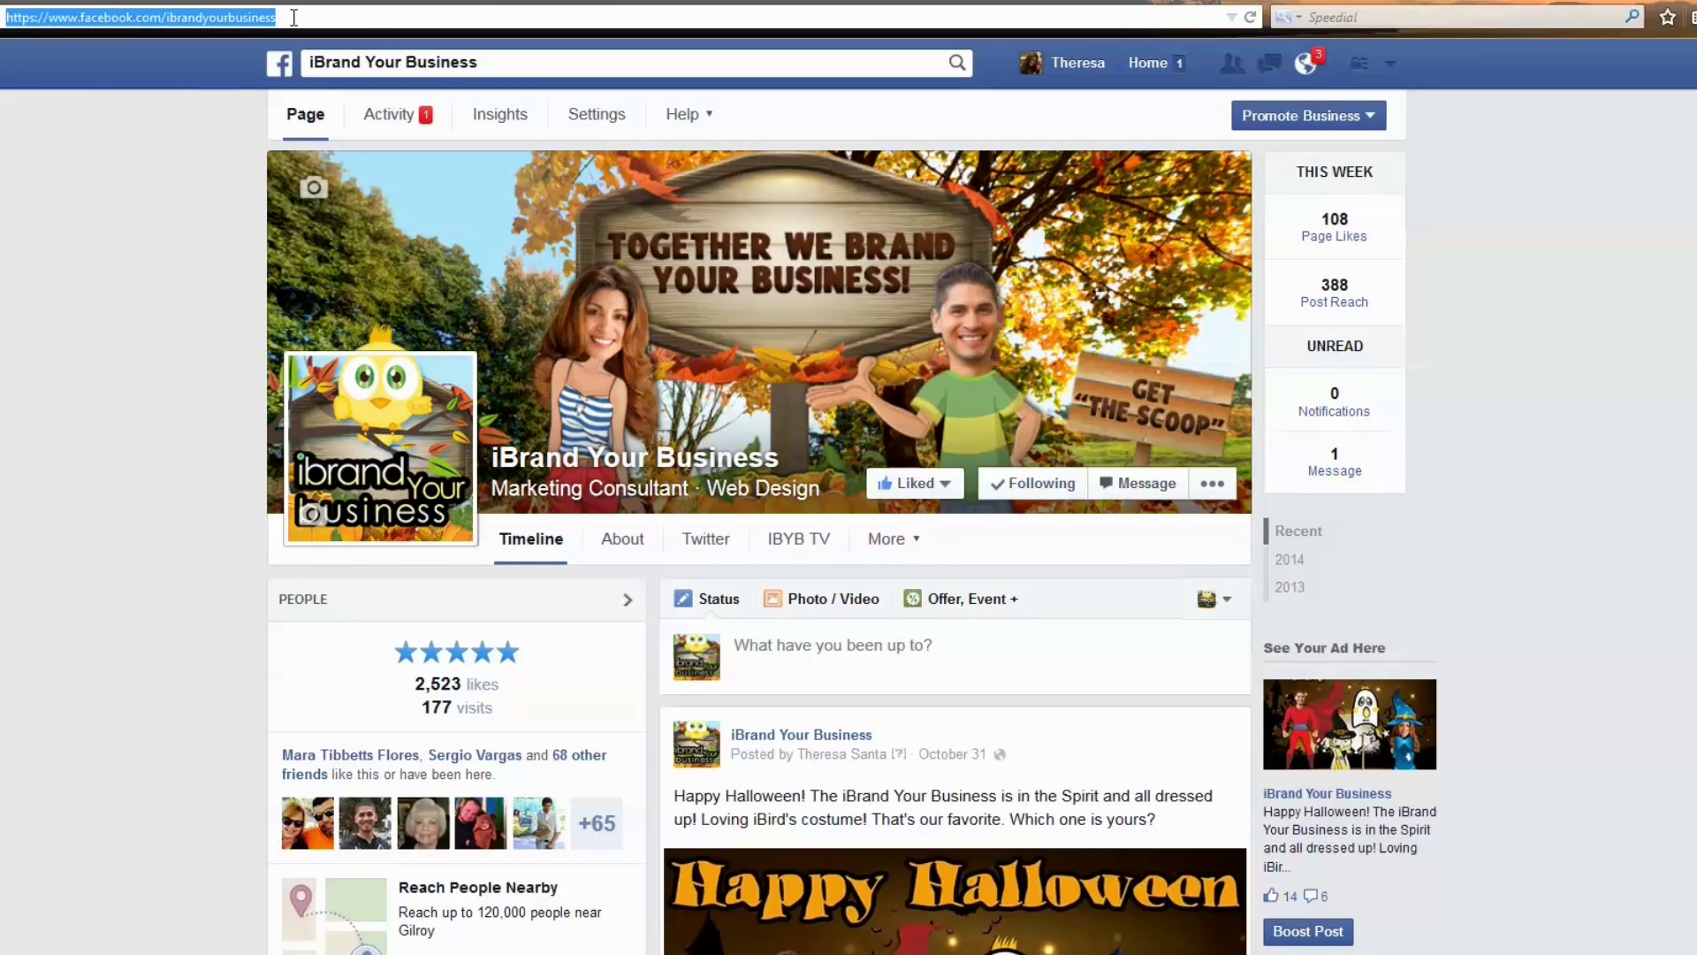
# Try the custom Facebook address ibrandyourbusiness and save the About details.
pyautogui.click(530, 3)
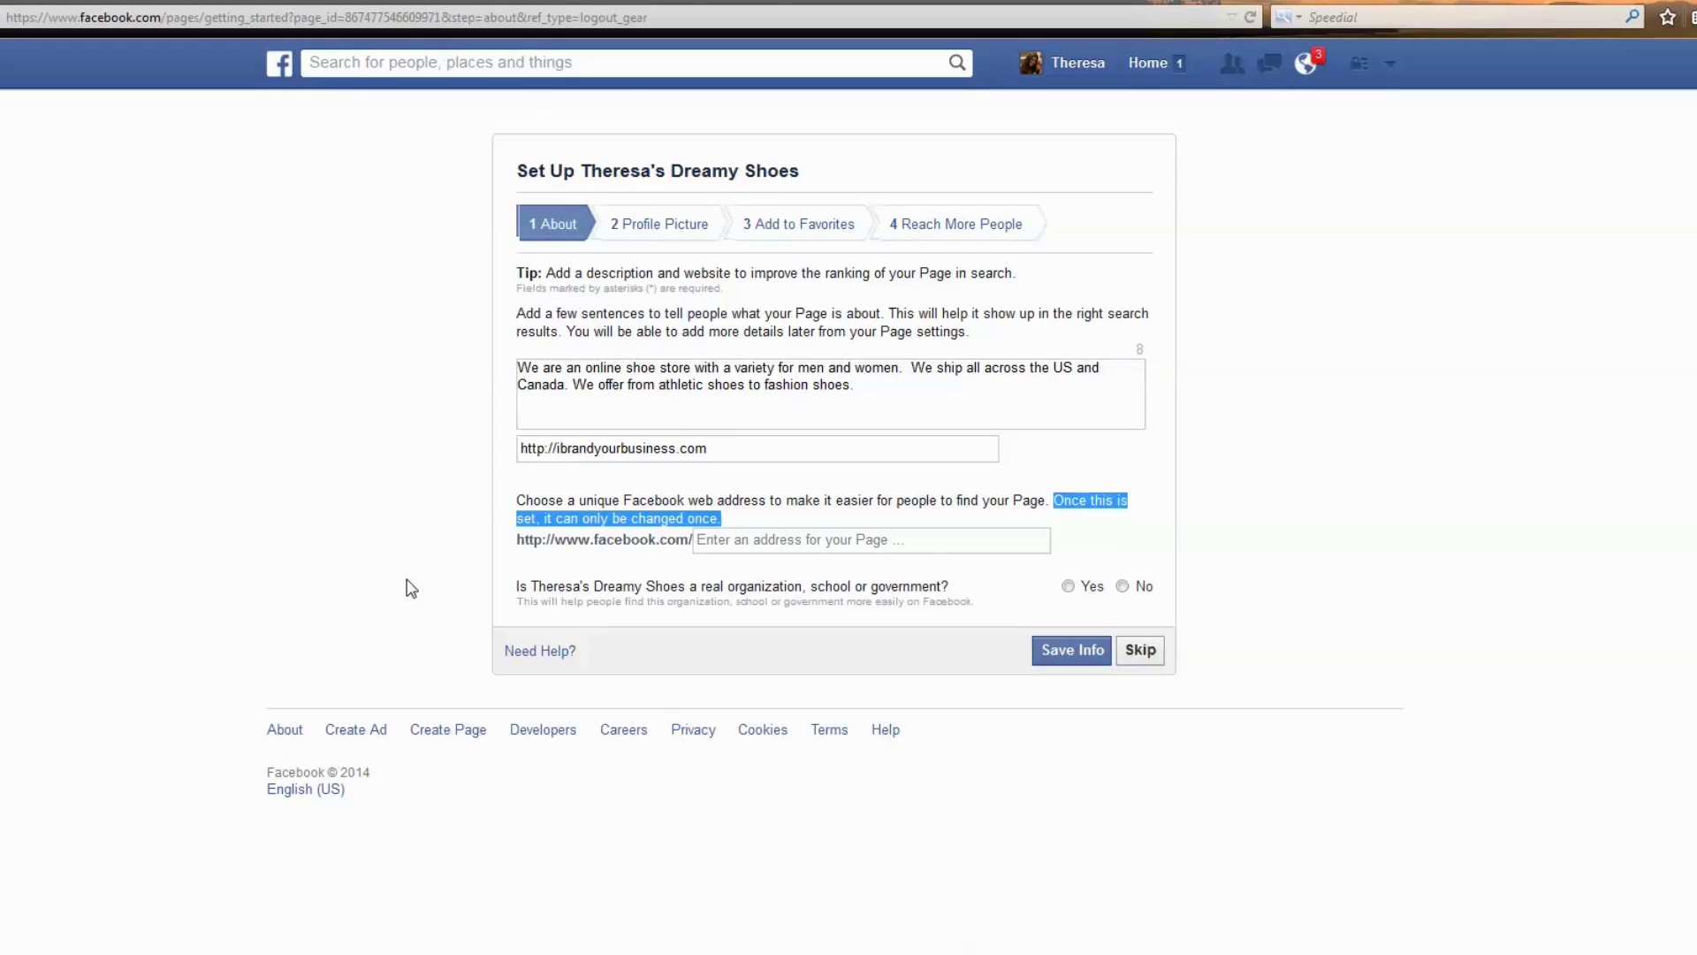
pyautogui.click(735, 541)
pyautogui.write('ibra')
pyautogui.press('Down')
pyautogui.press('Return')
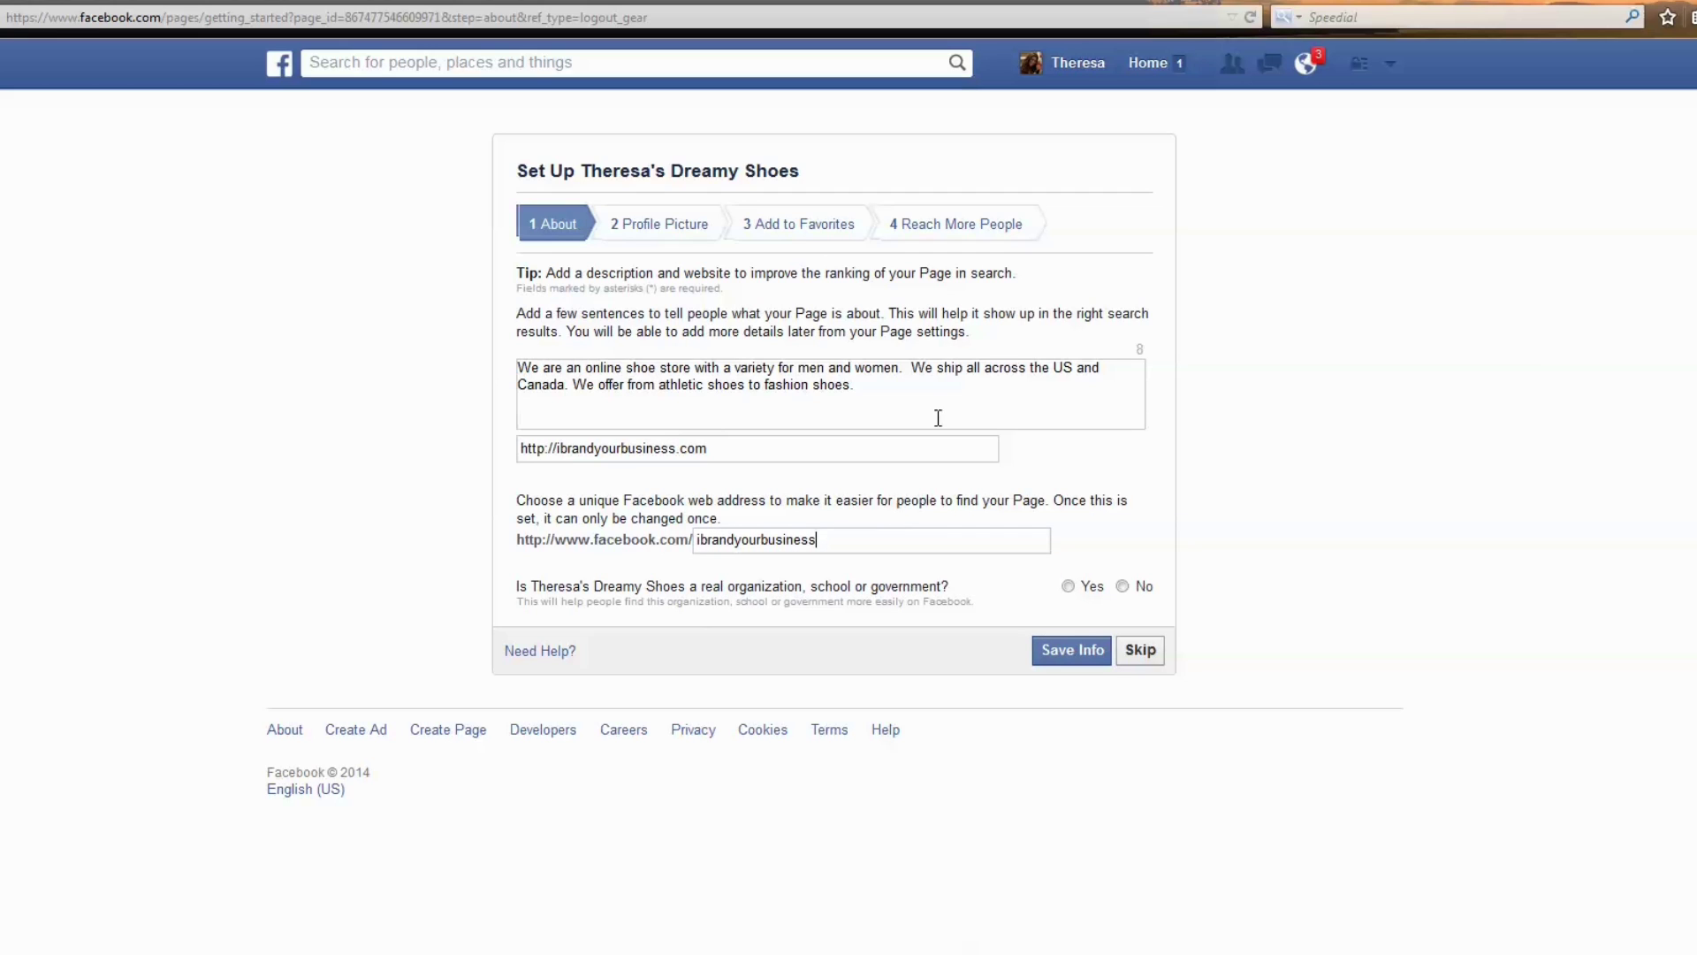
pyautogui.click(1090, 647)
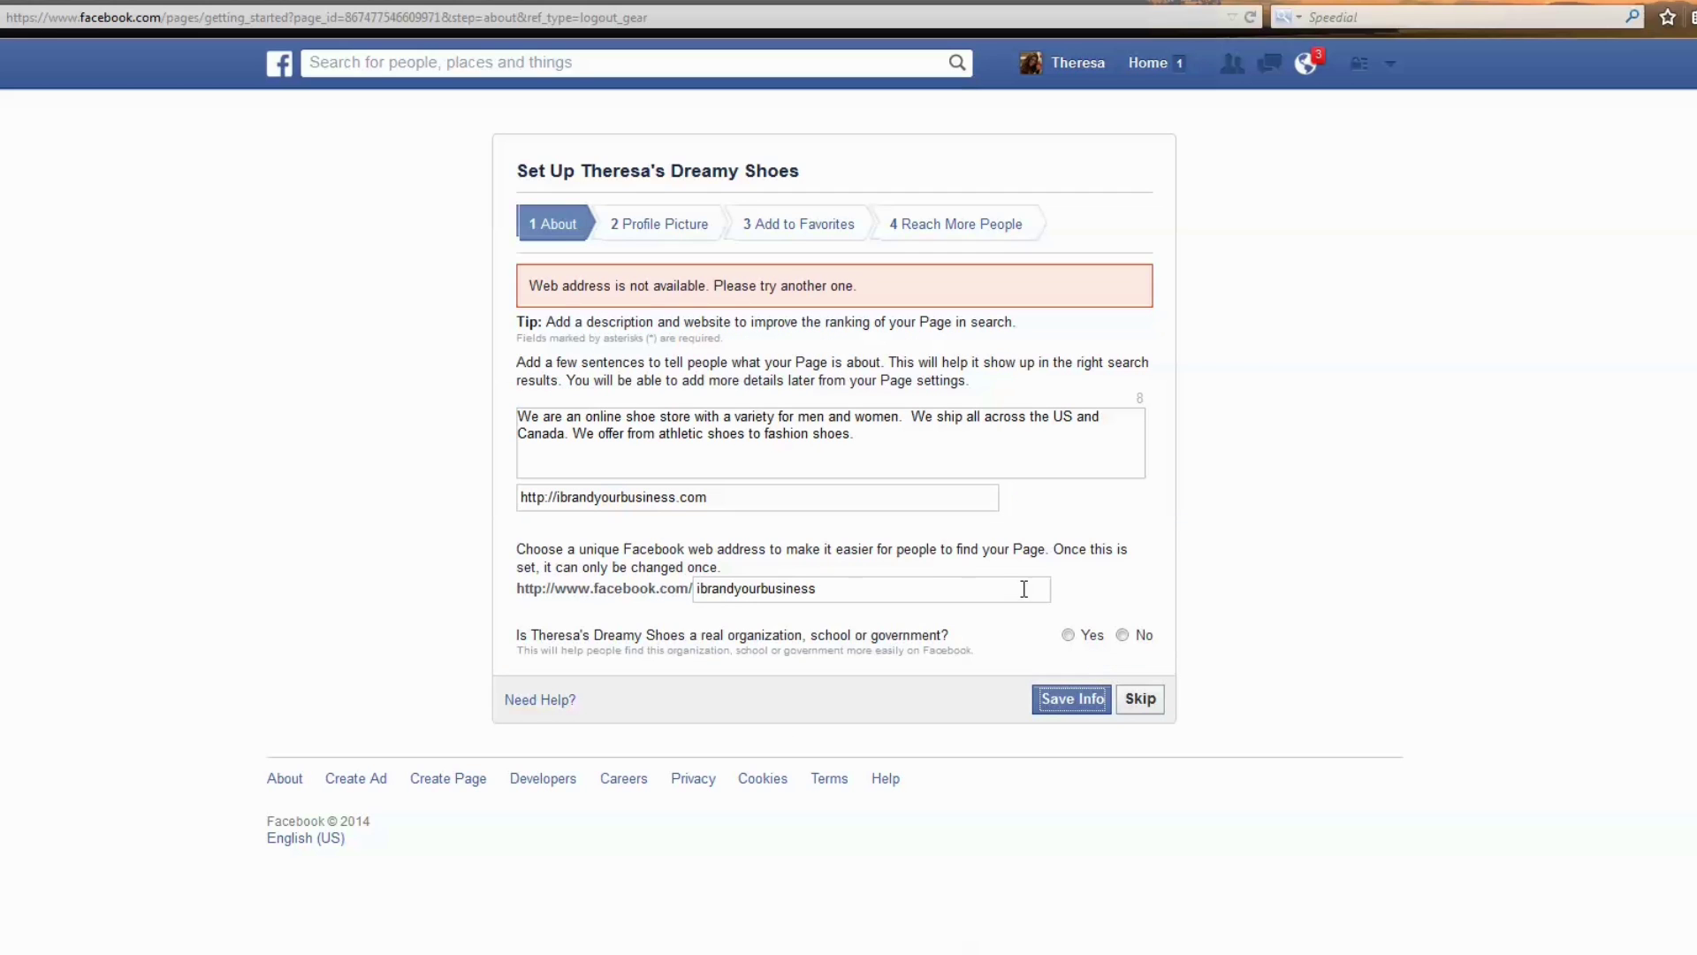
# Delete the unavailable web address and answer No to the real-organization question.
pyautogui.moveTo(744, 291); pyautogui.dragTo(888, 296)
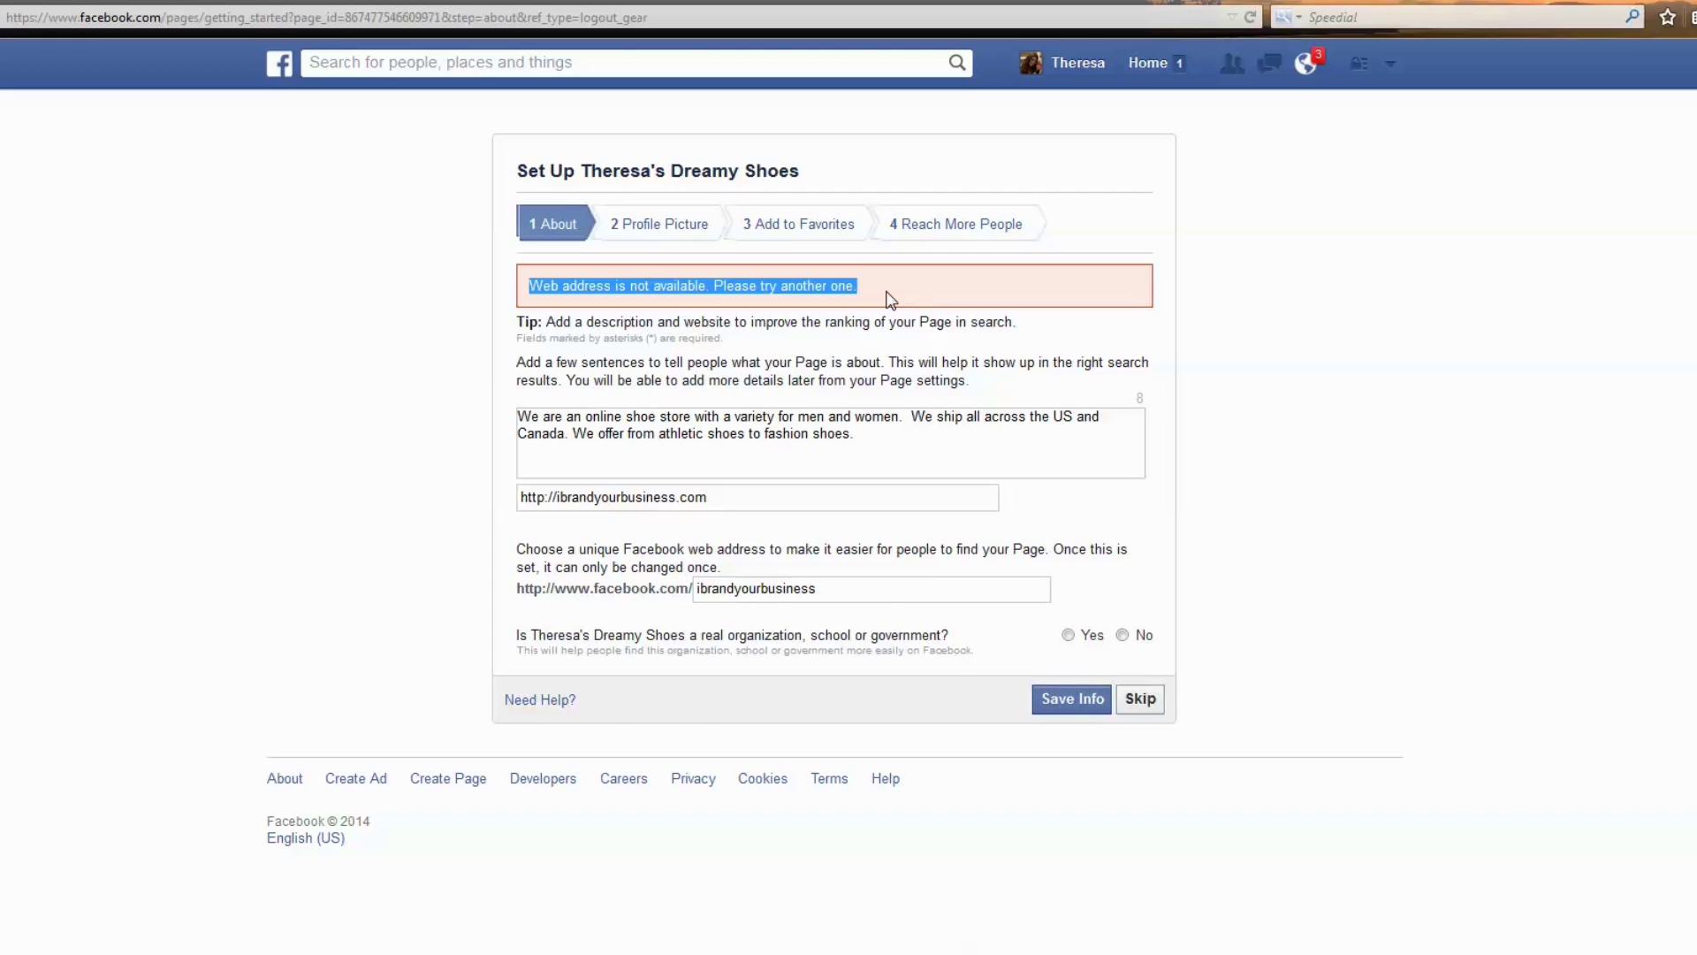
pyautogui.doubleClick(875, 599)
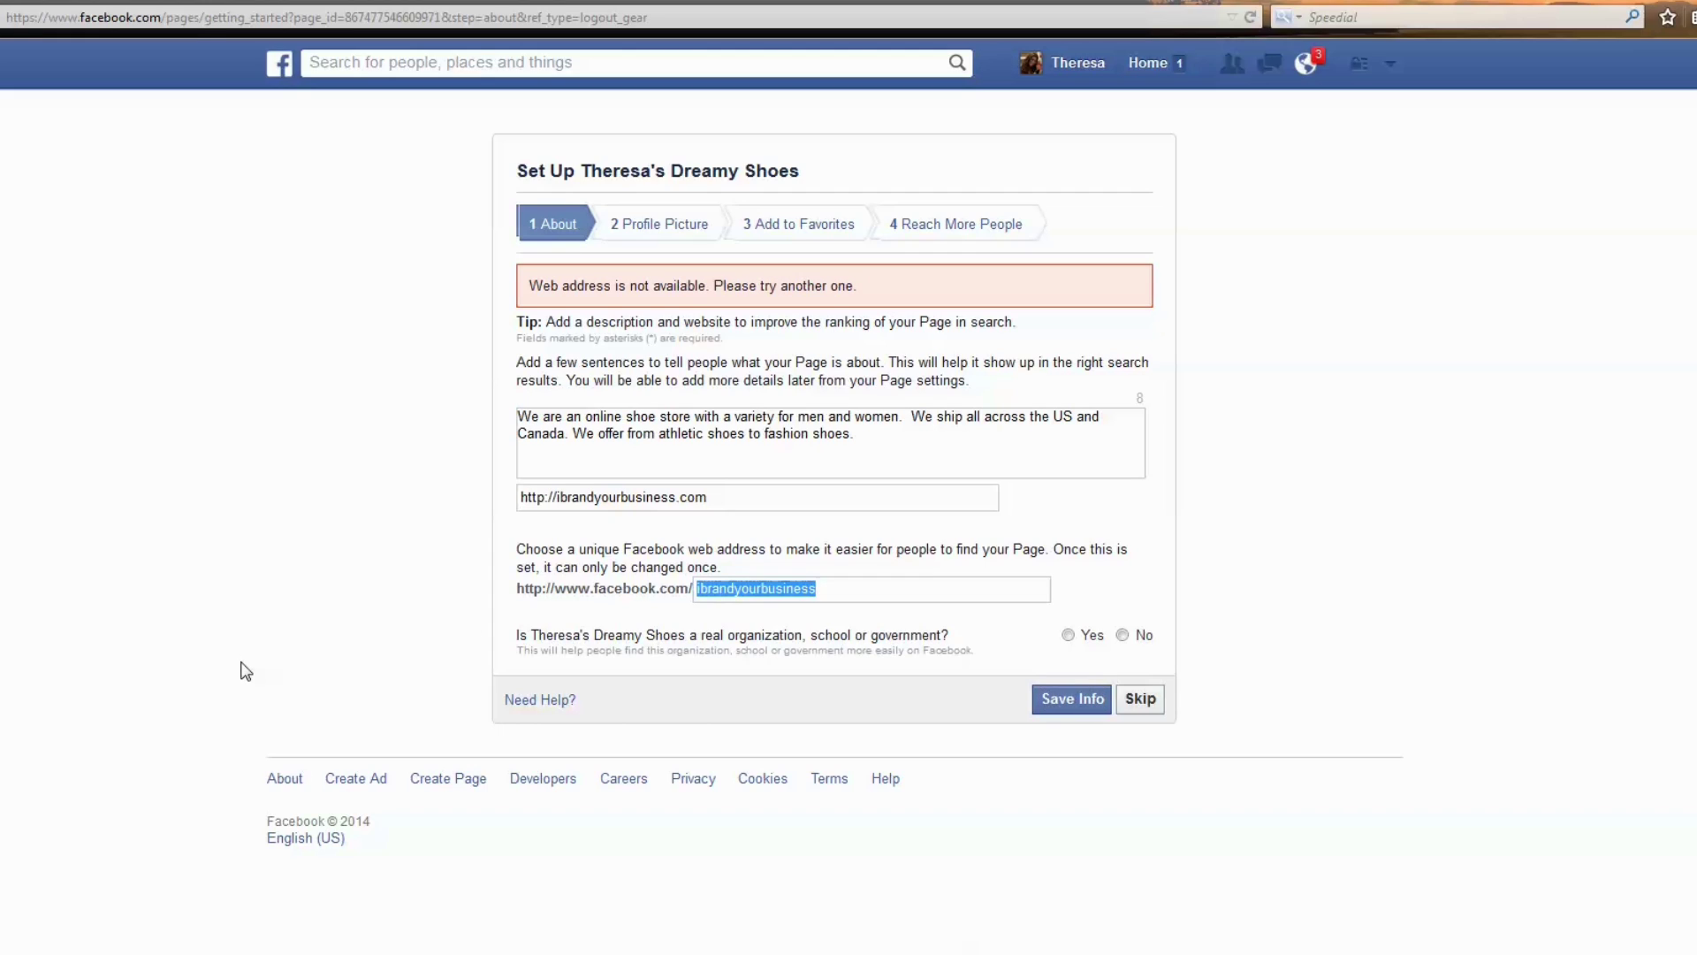
pyautogui.press('BackSpace')
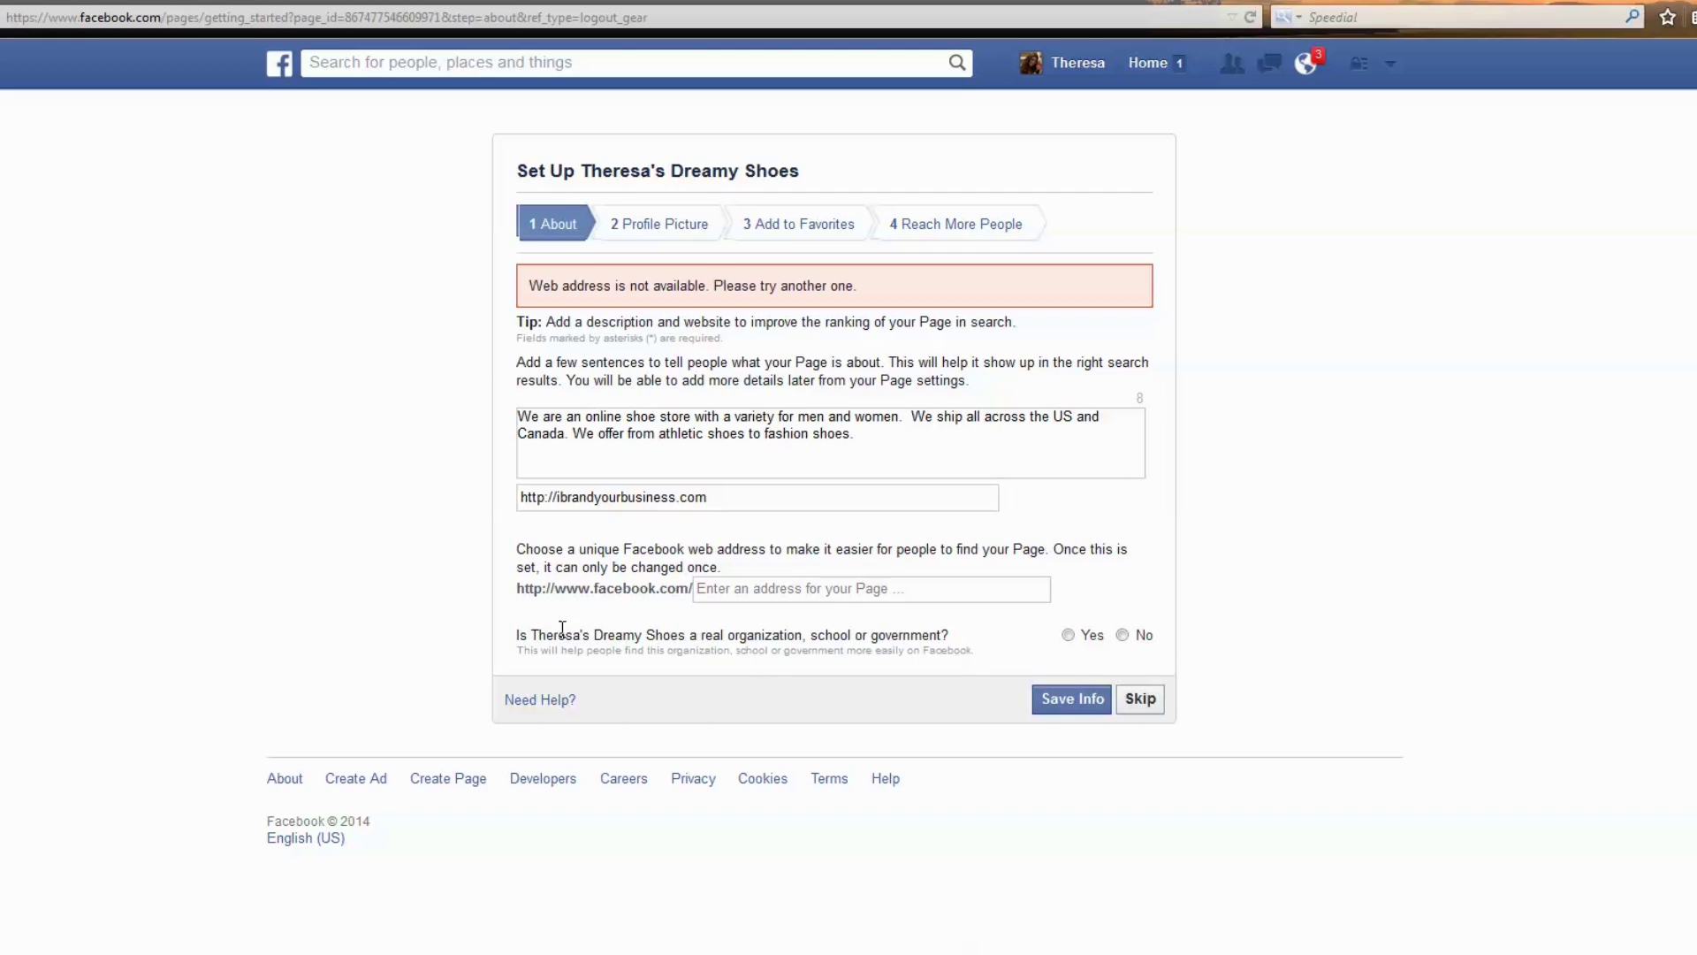
pyautogui.moveTo(516, 635); pyautogui.dragTo(958, 644)
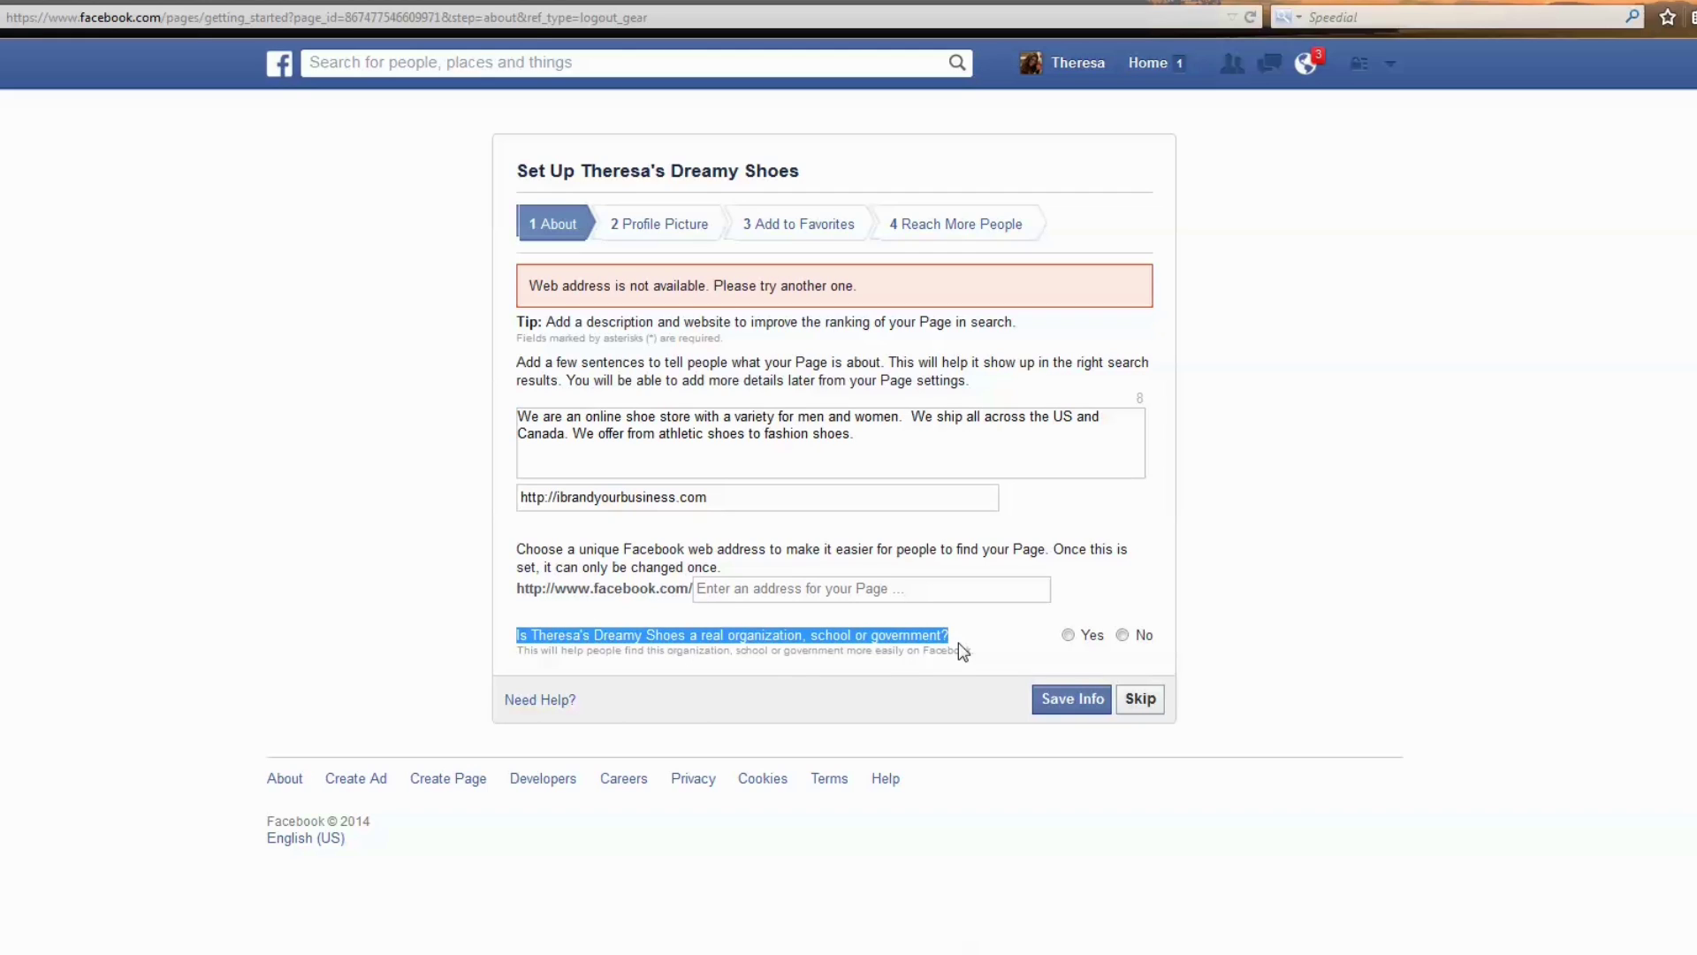
pyautogui.click(1123, 635)
pyautogui.click(747, 506)
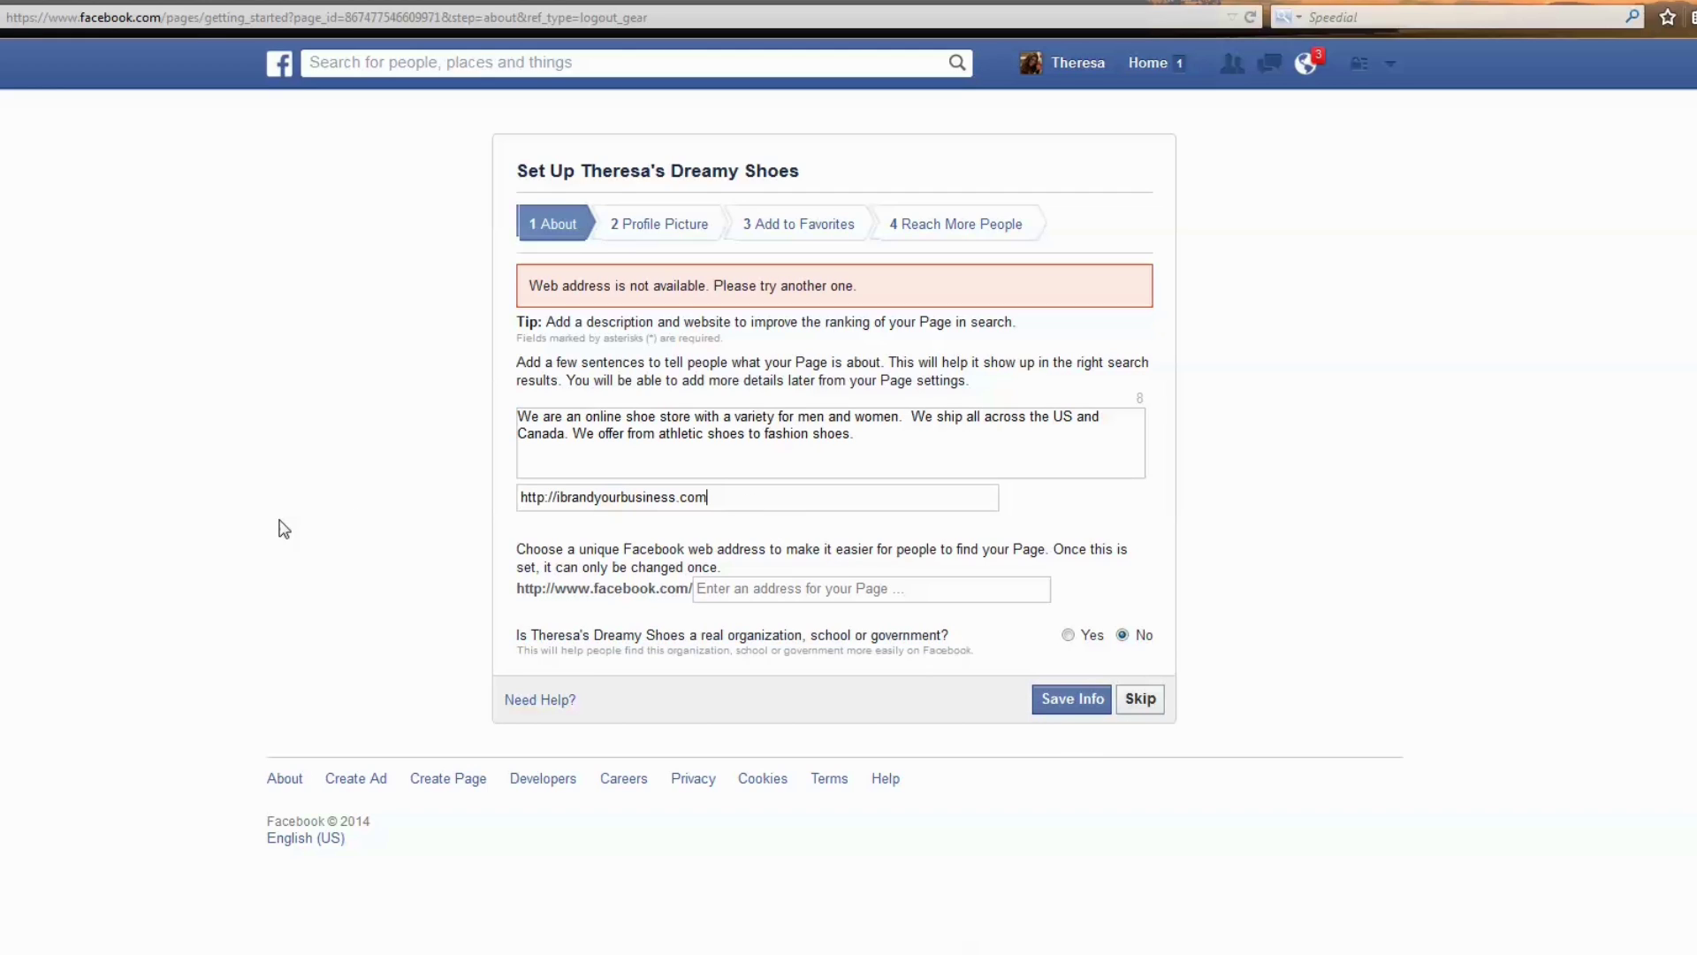
# Save the About info, skip the profile picture, and reach Add to Favorites.
pyautogui.click(1072, 699)
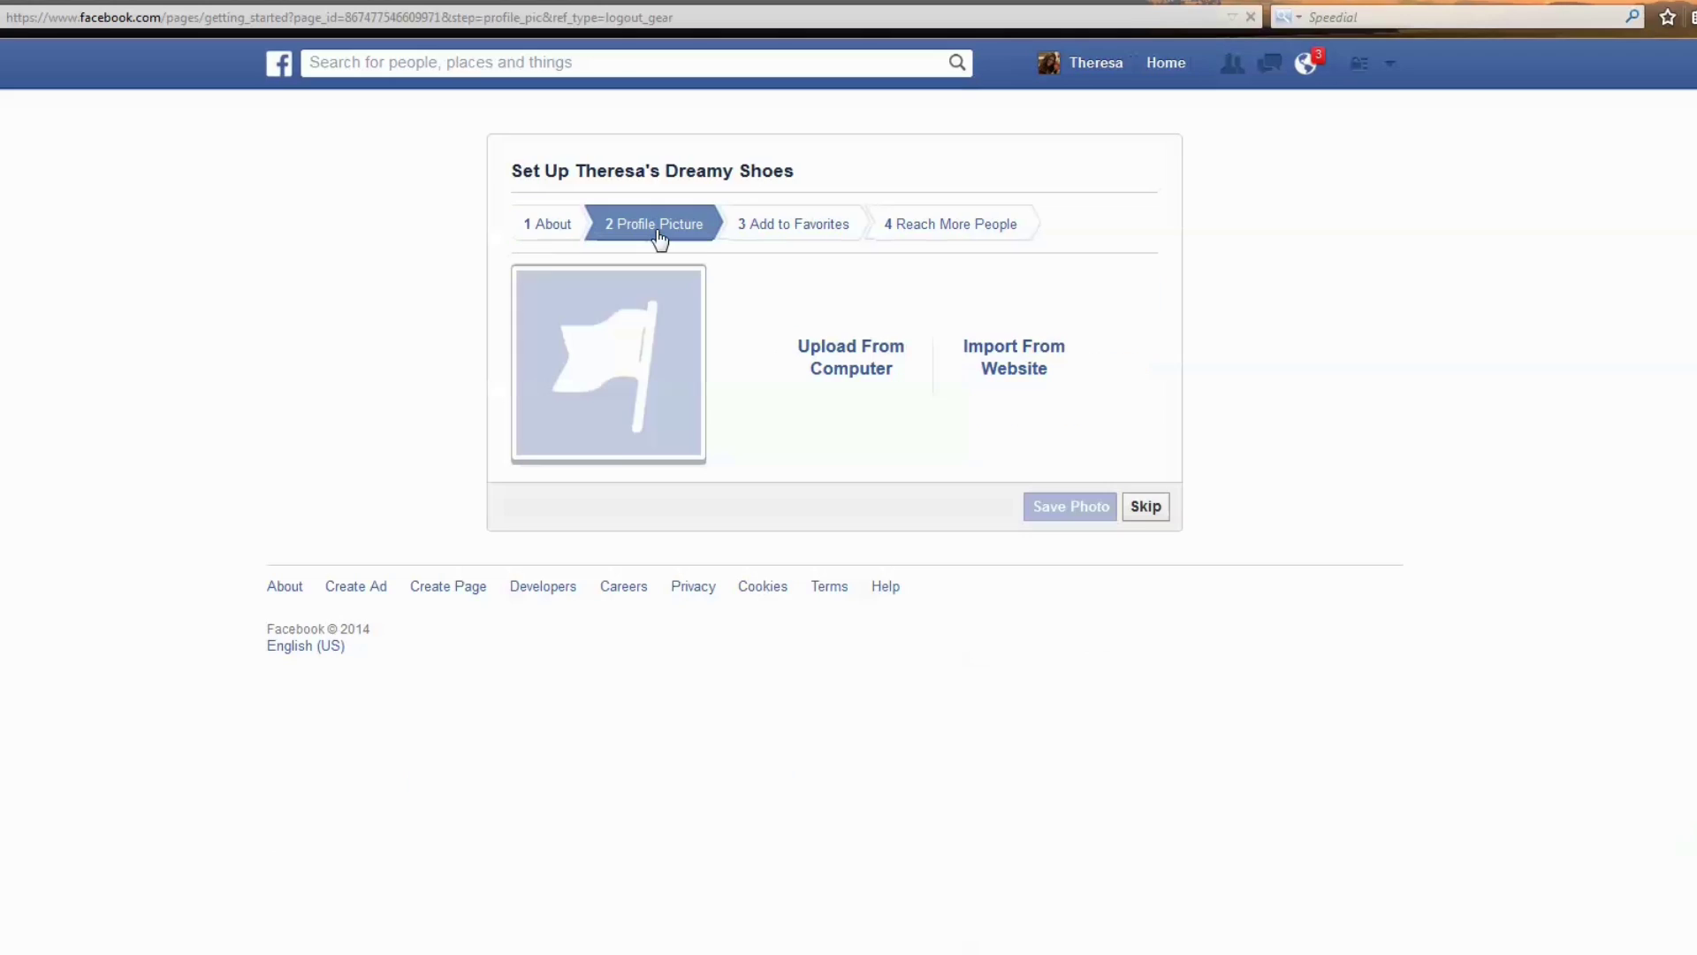
pyautogui.click(829, 382)
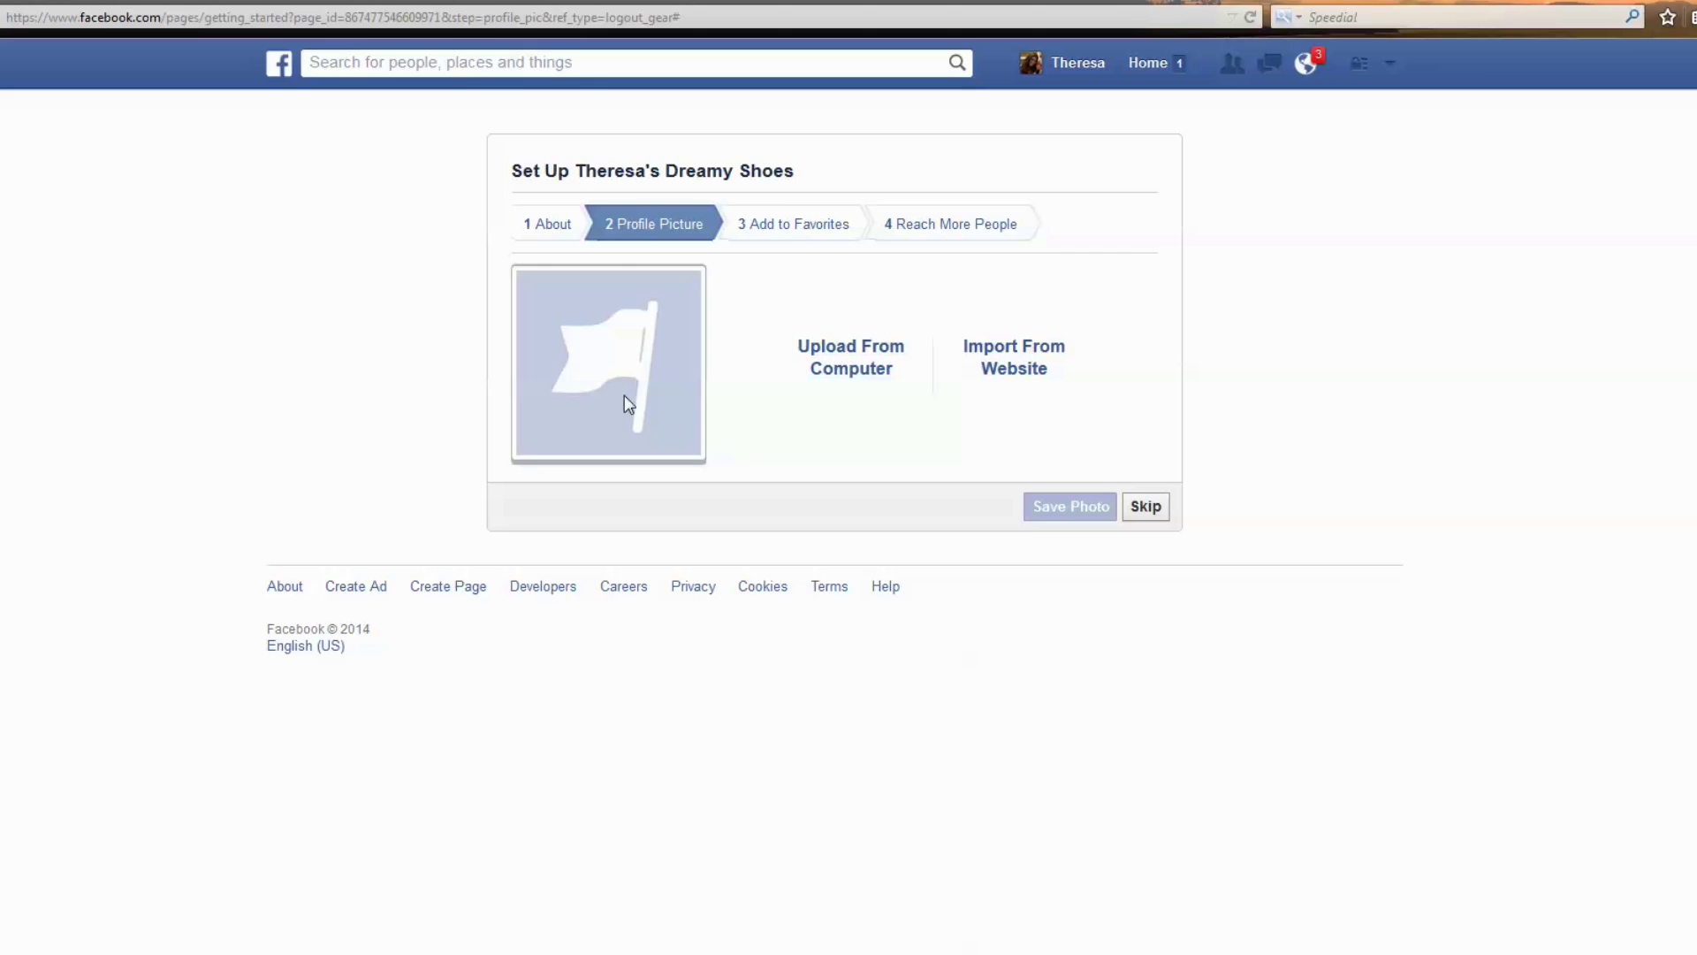
pyautogui.click(1149, 511)
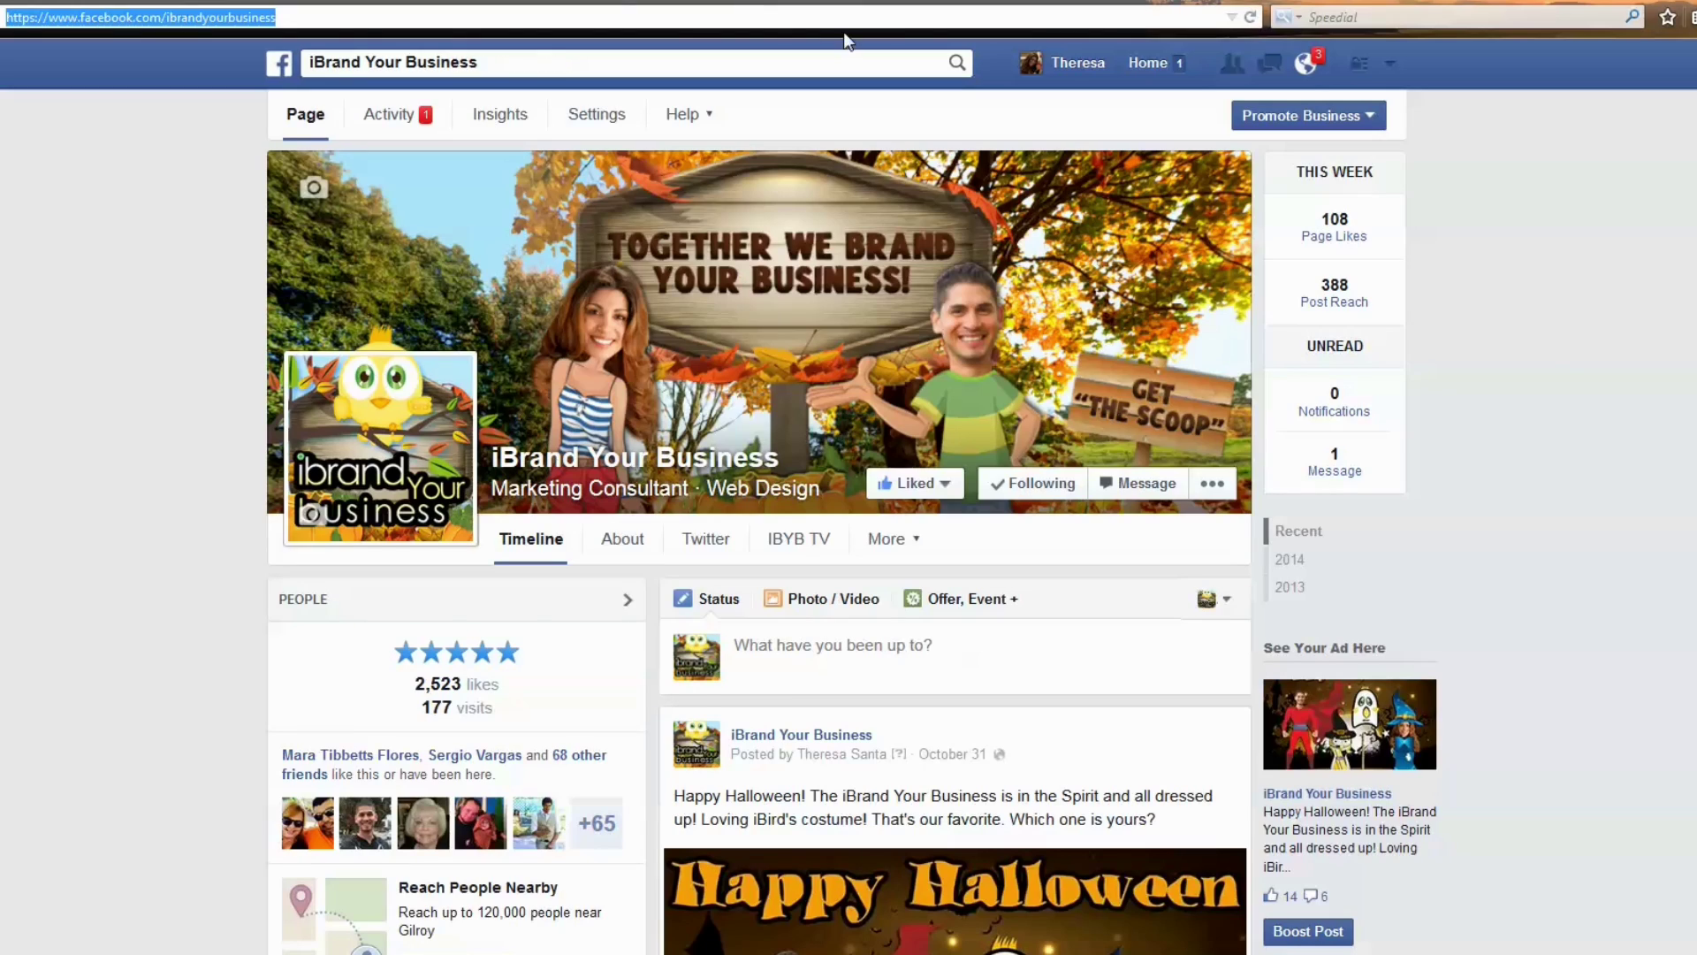
pyautogui.click(1151, 69)
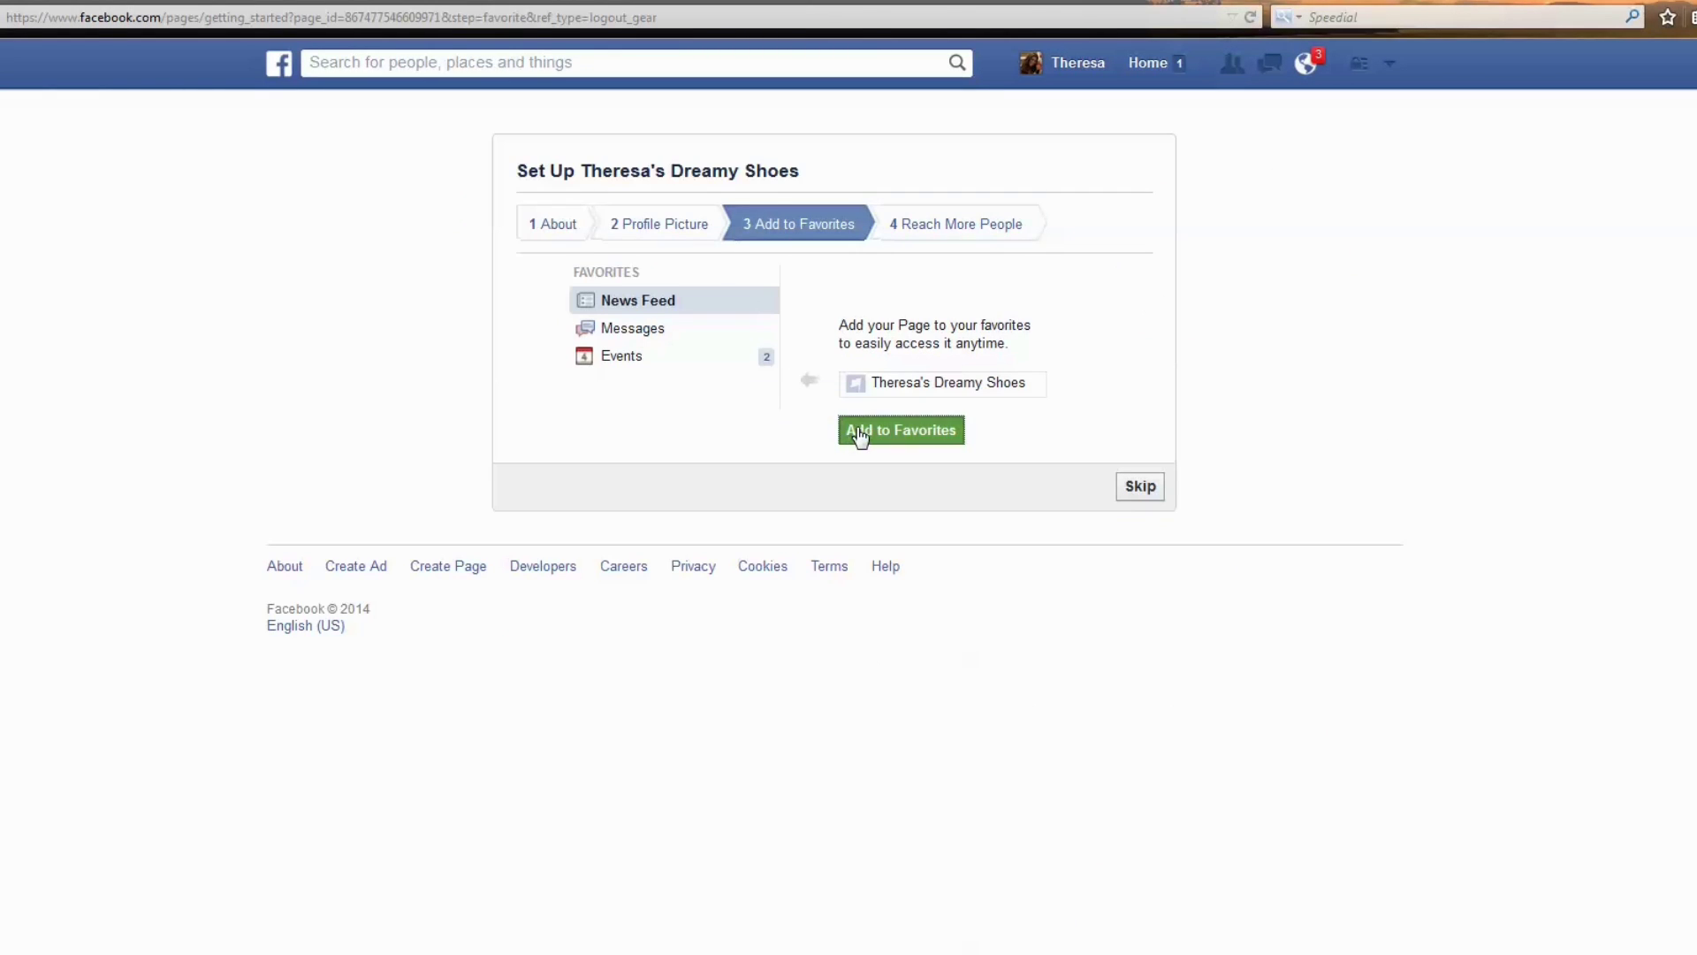
# Pin the shoe store Page to favorites and skip the Reach More People ad.
pyautogui.click(857, 433)
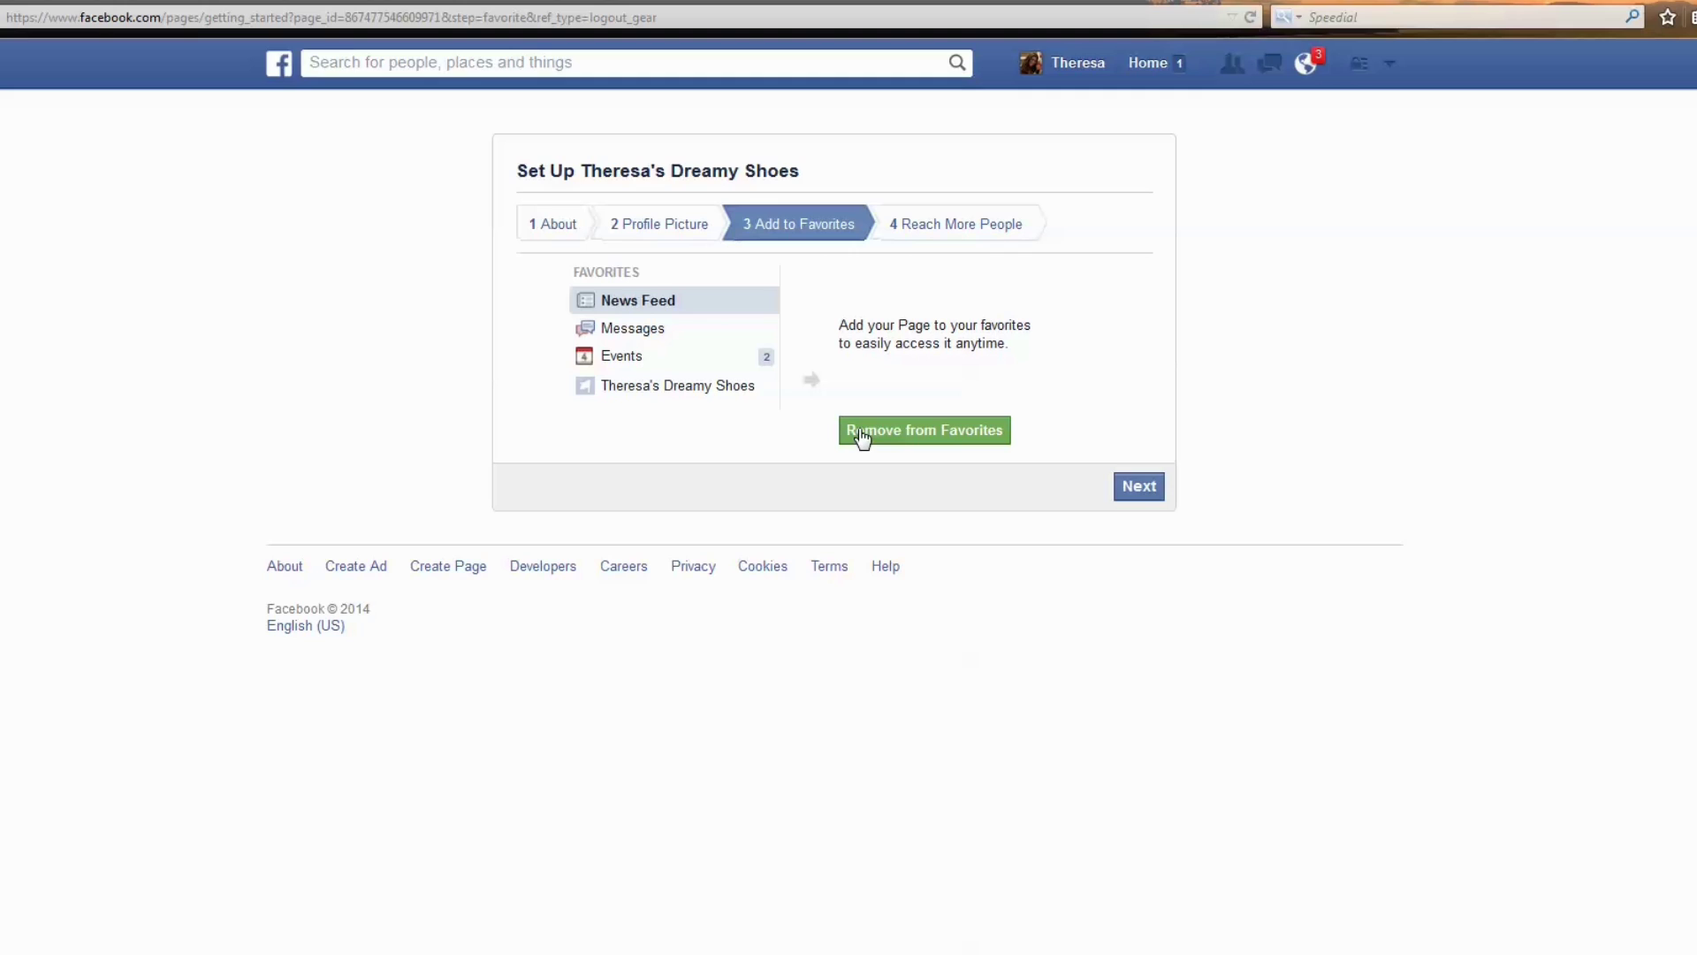
pyautogui.click(1126, 497)
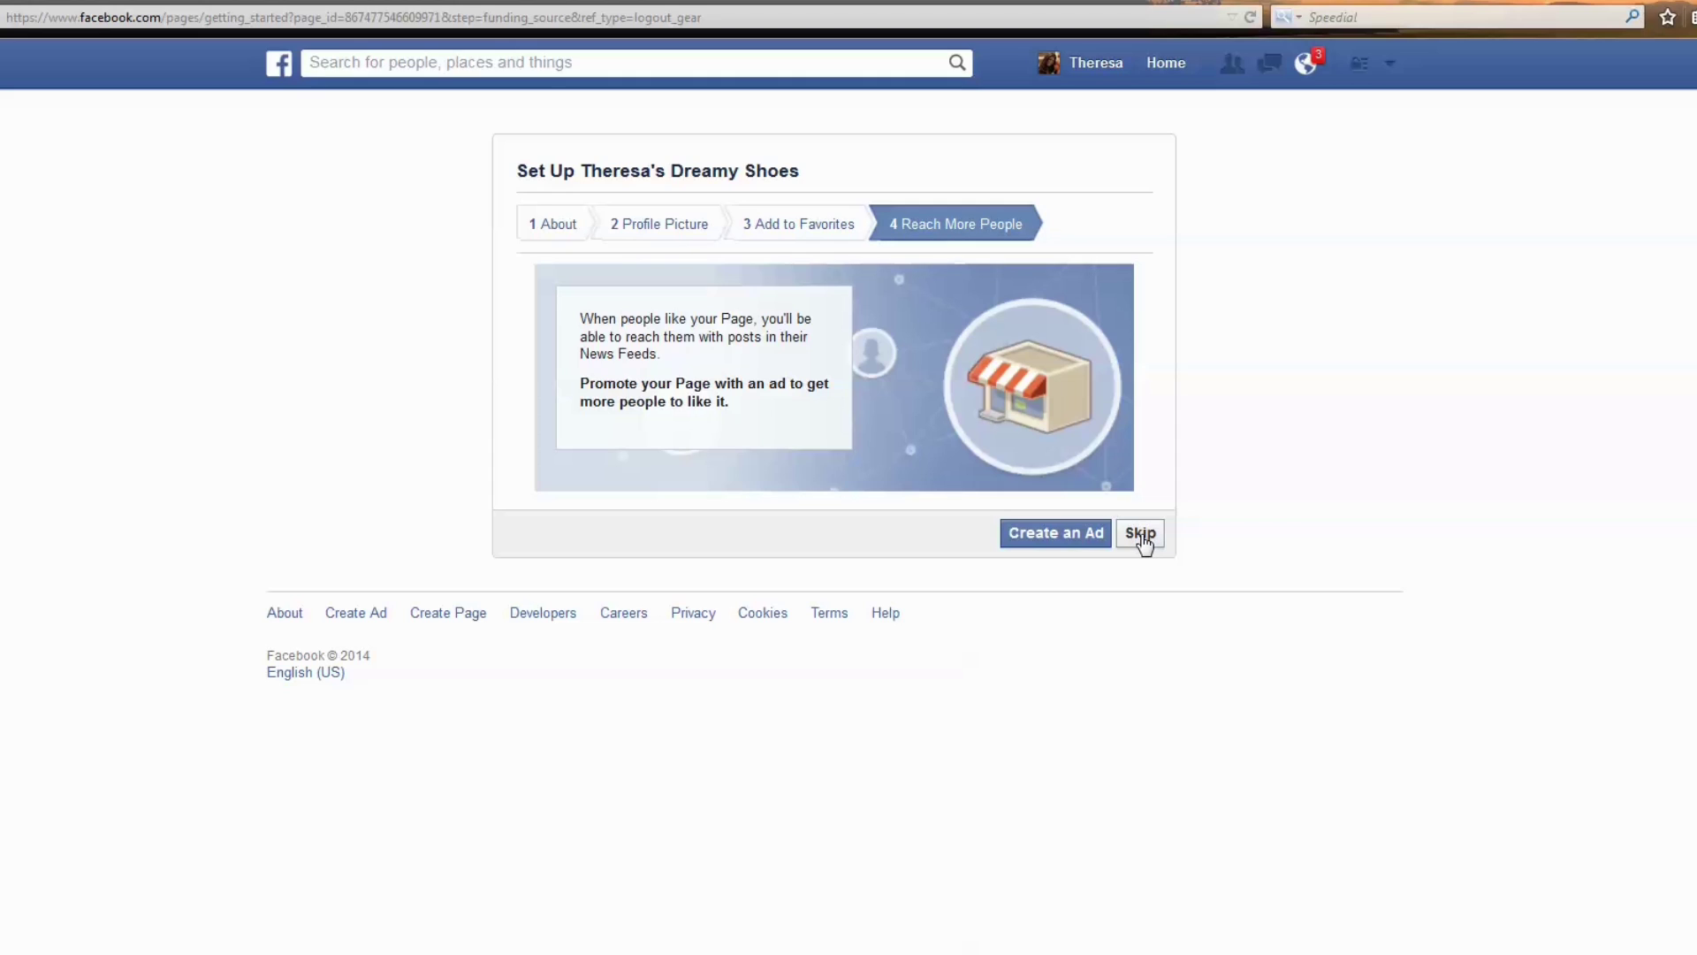
pyautogui.click(1142, 539)
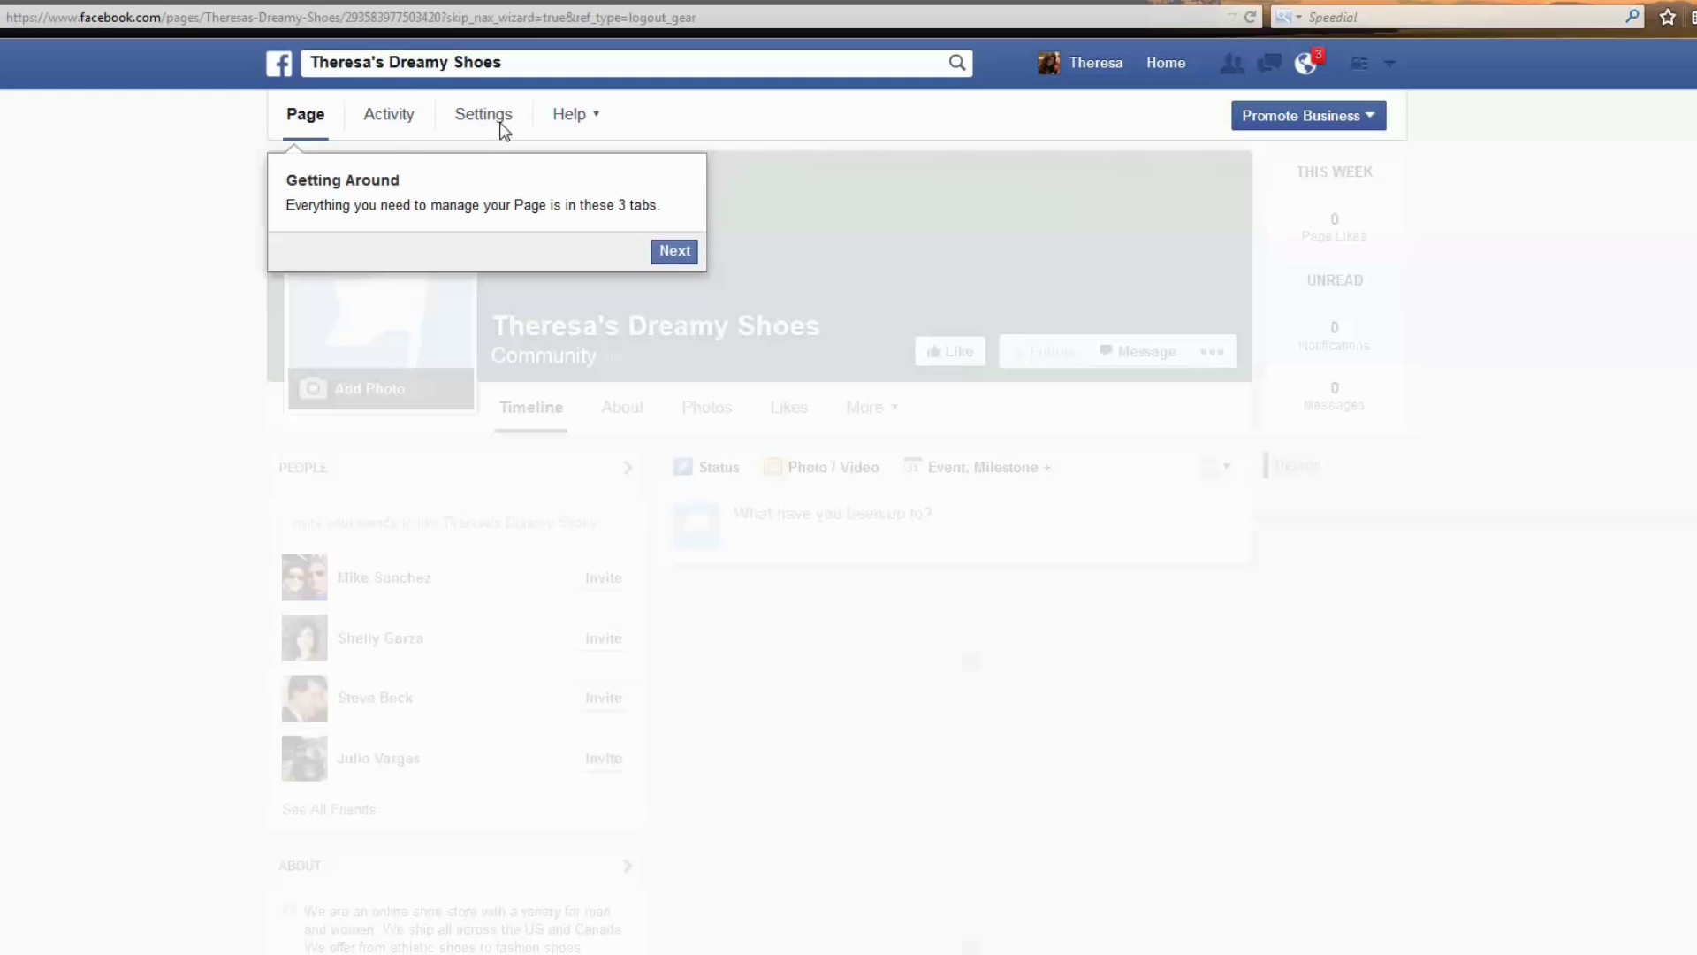
# Like the shoe store Page and step through the Getting Around tour tips.
pyautogui.click(681, 252)
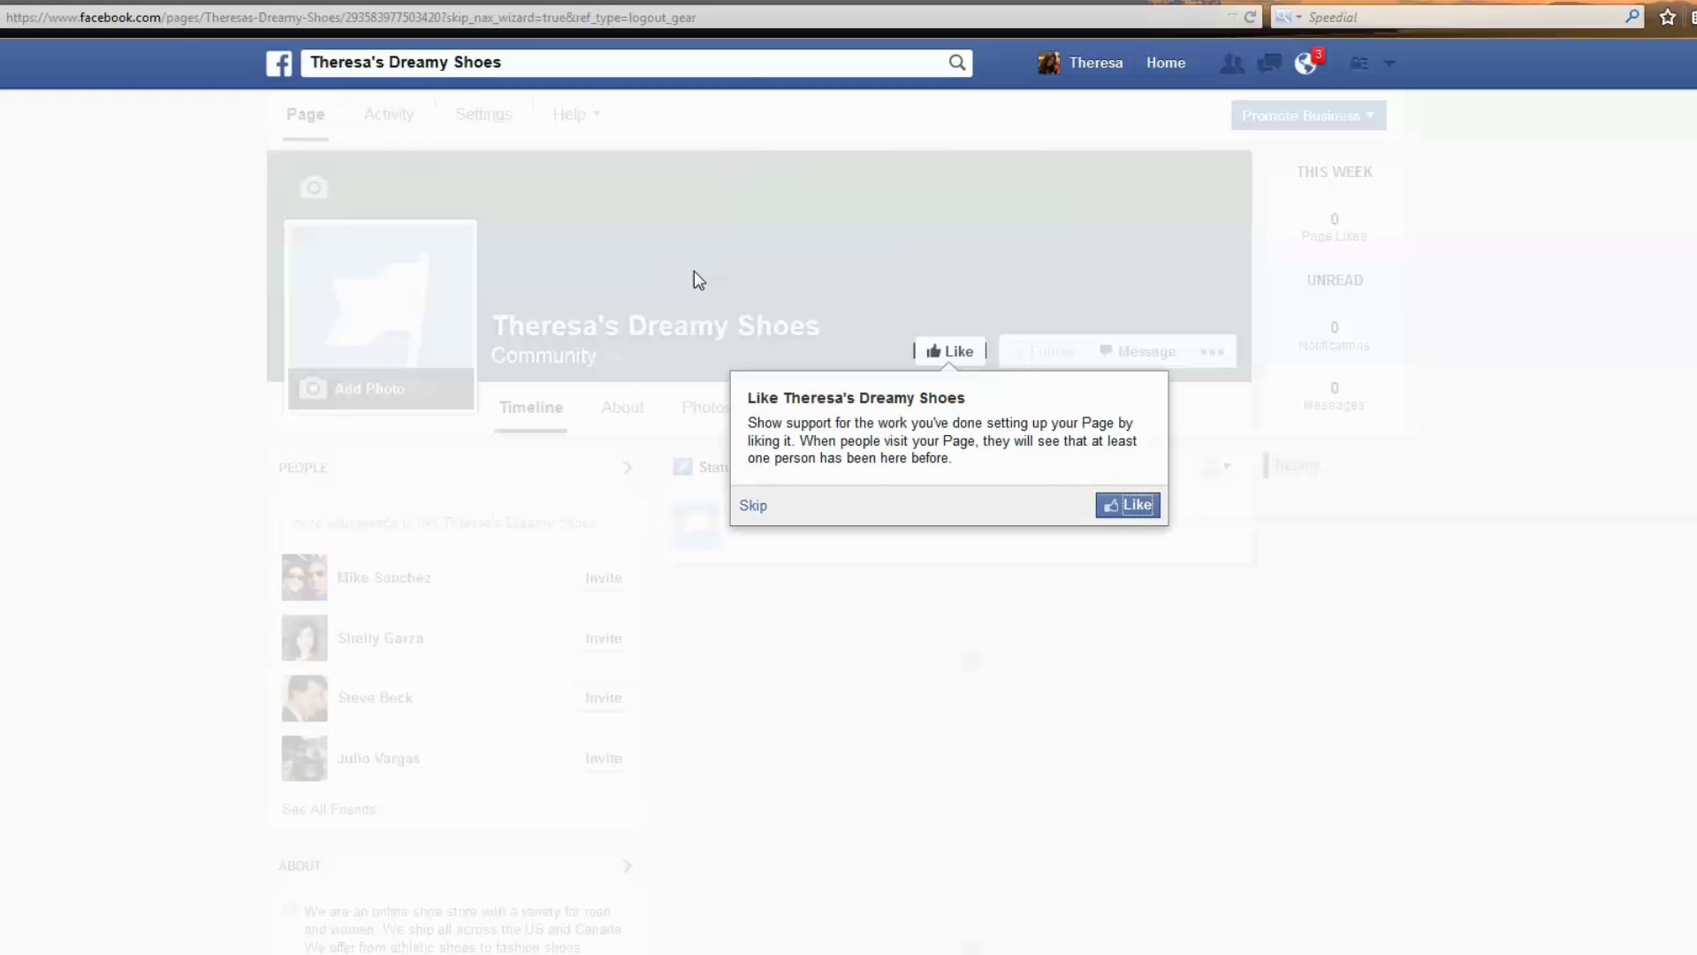
pyautogui.click(1137, 506)
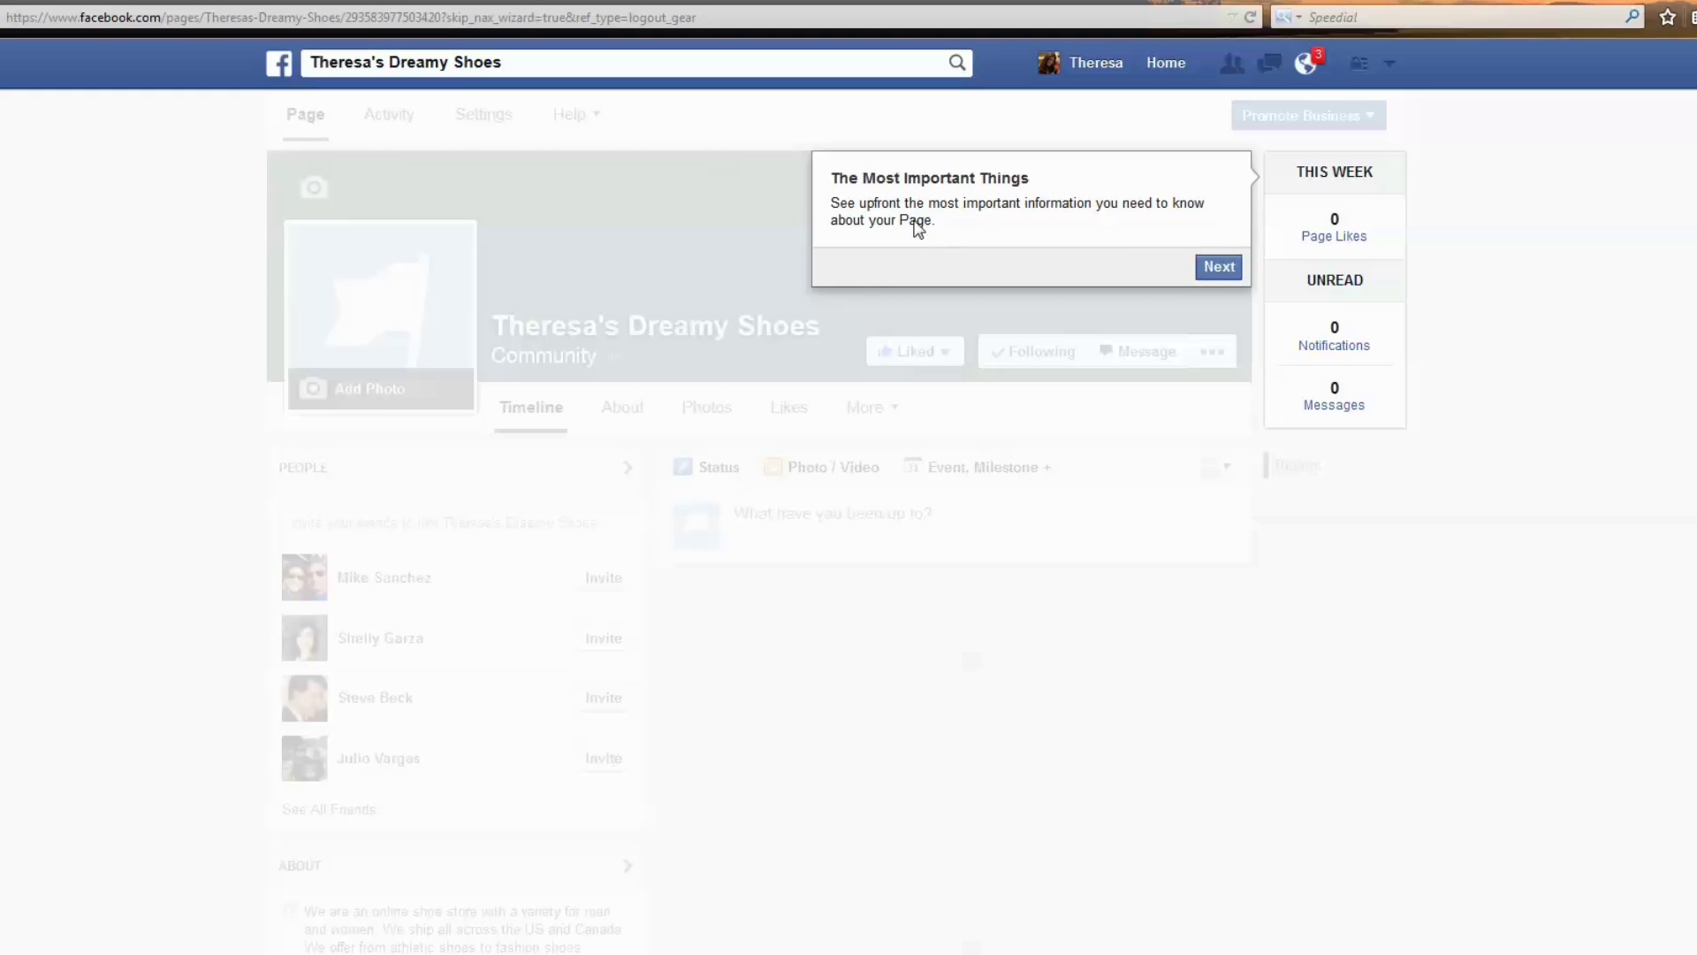
pyautogui.click(1218, 269)
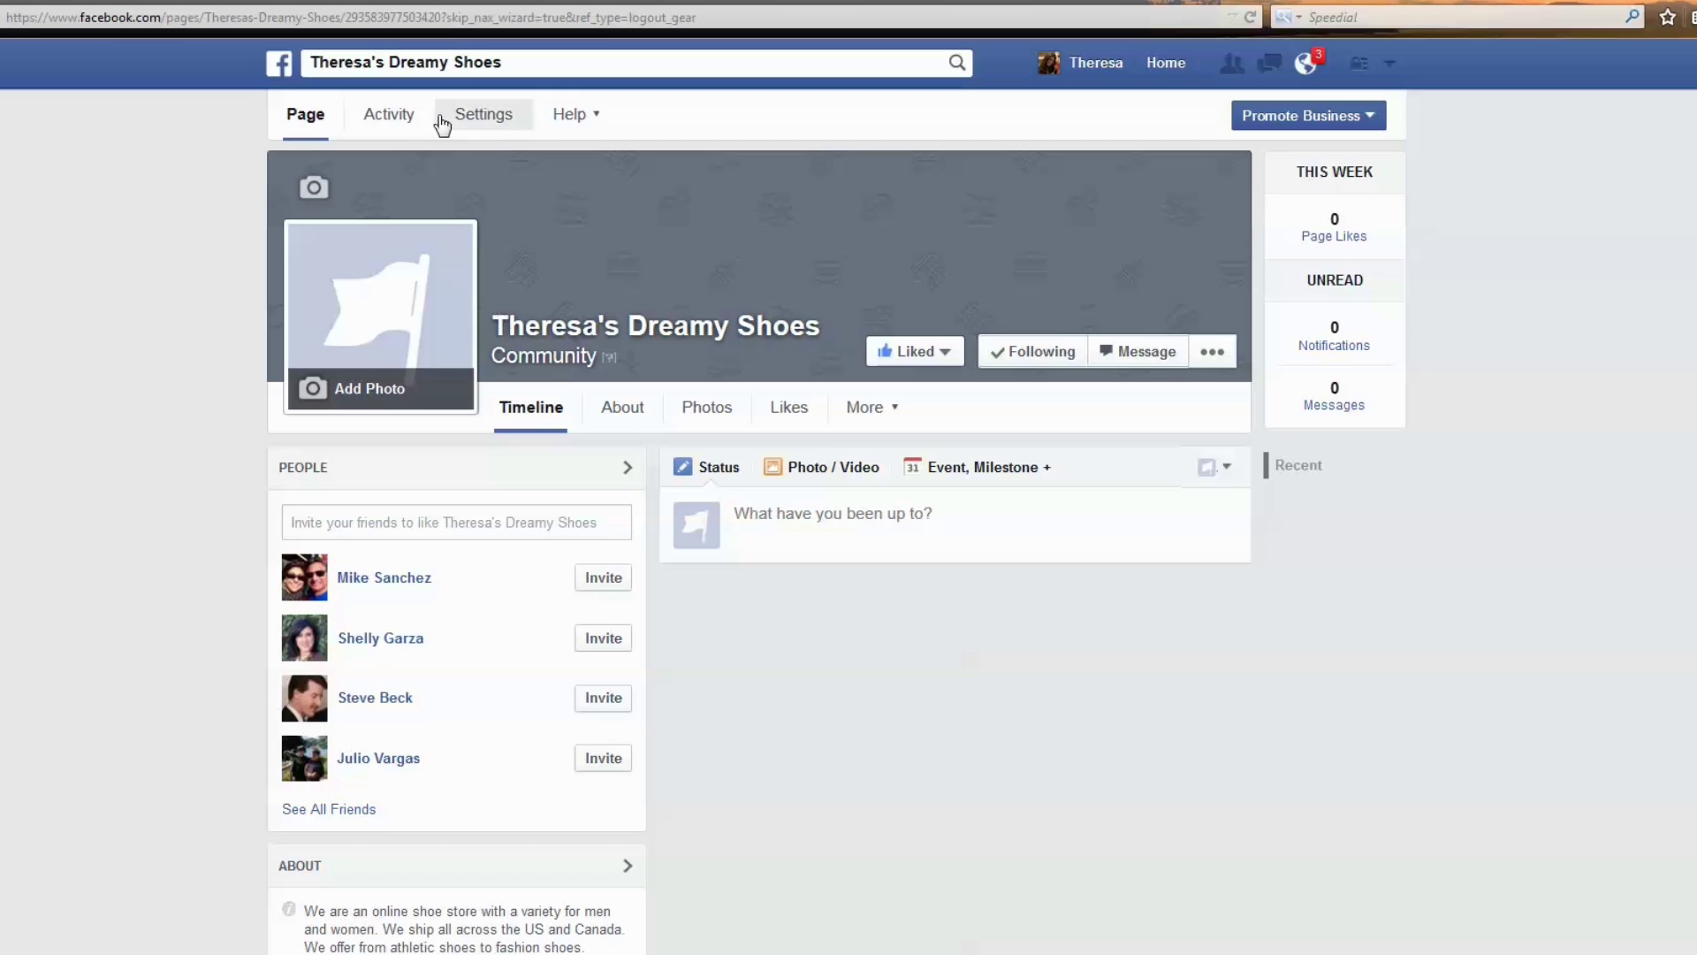
pyautogui.moveTo(1338, 251)
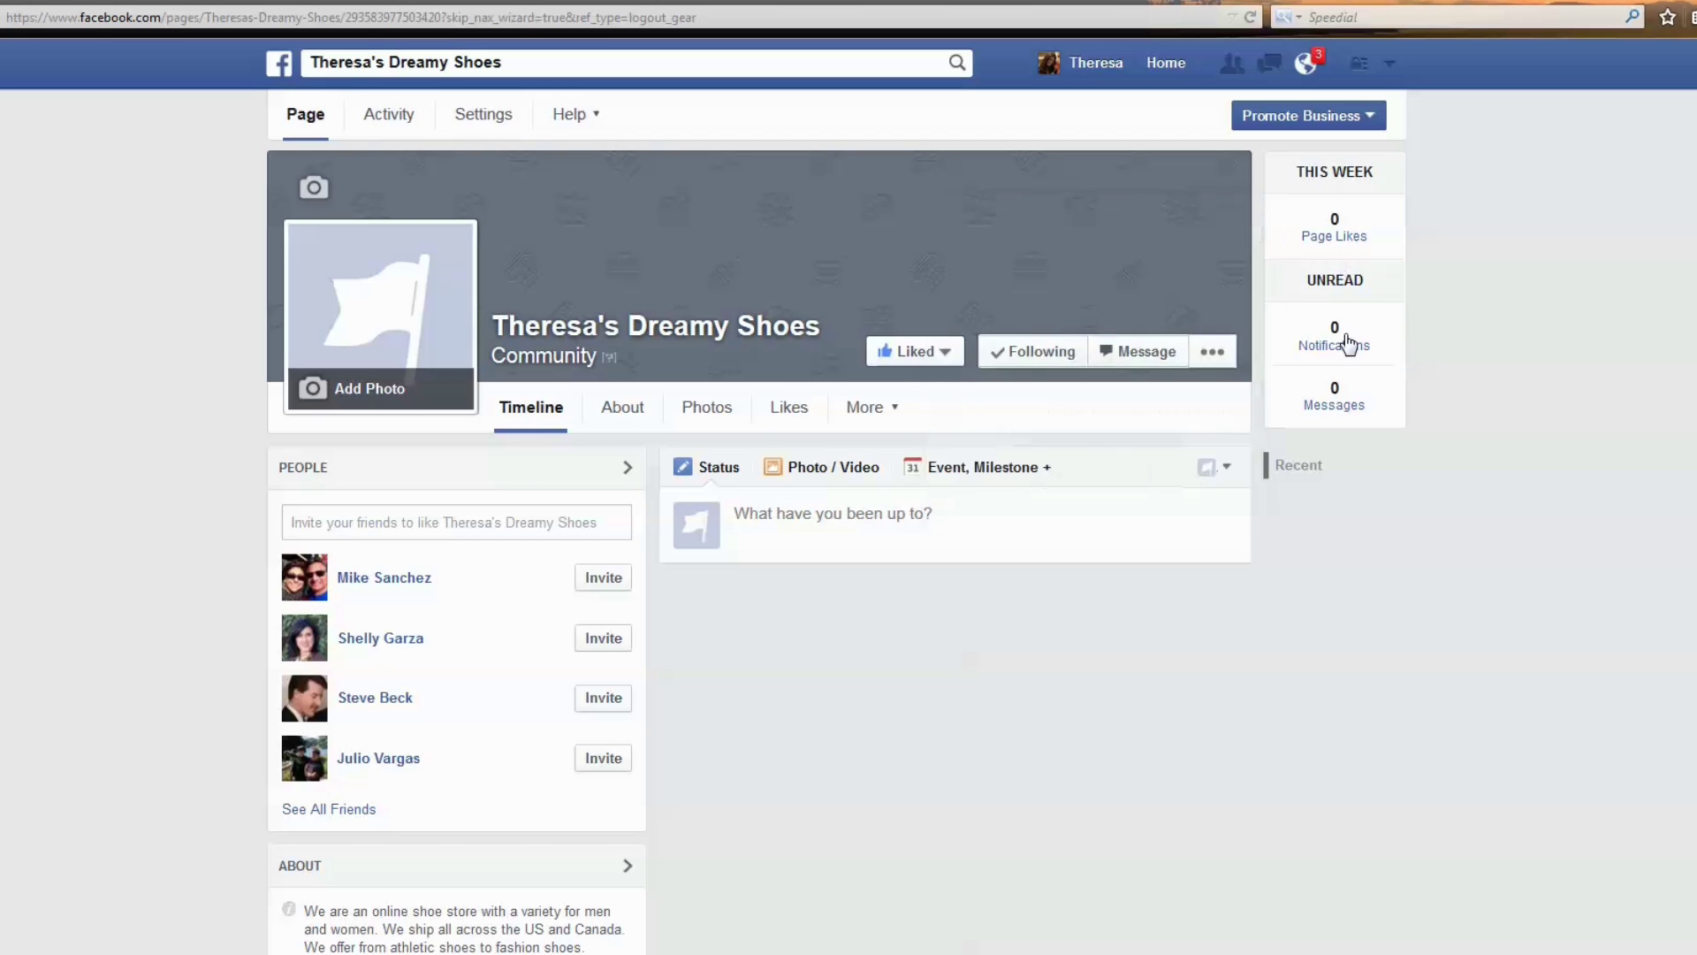
pyautogui.moveTo(1353, 414)
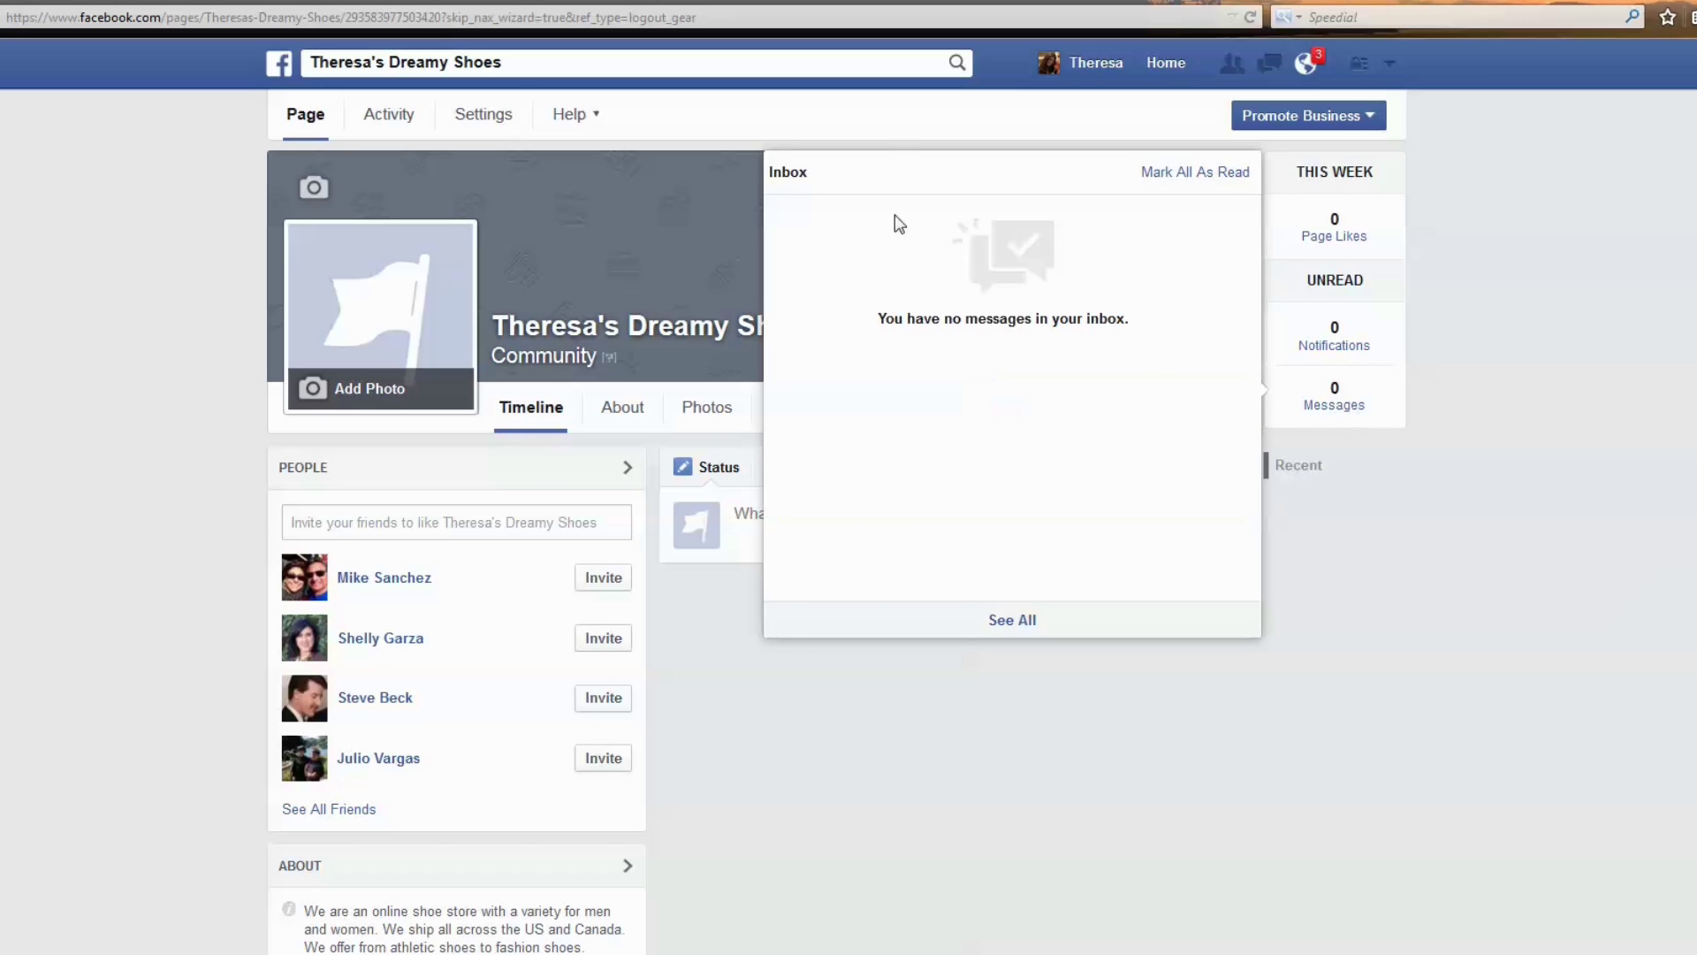
pyautogui.click(466, 129)
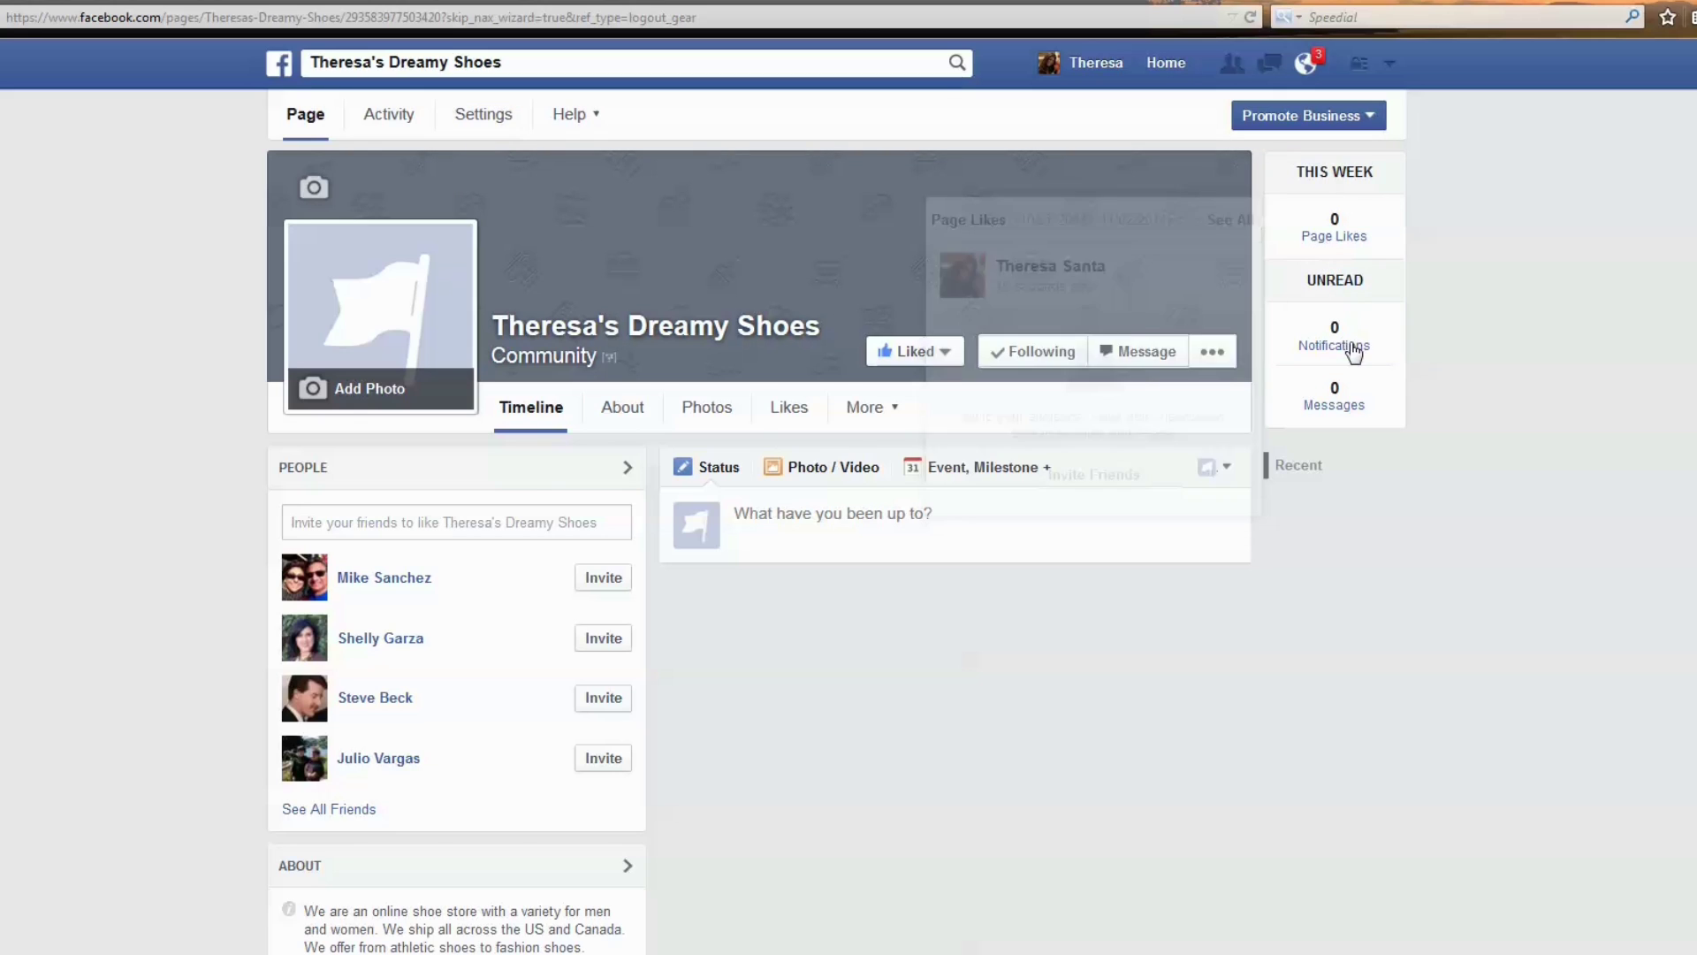
pyautogui.moveTo(1346, 347)
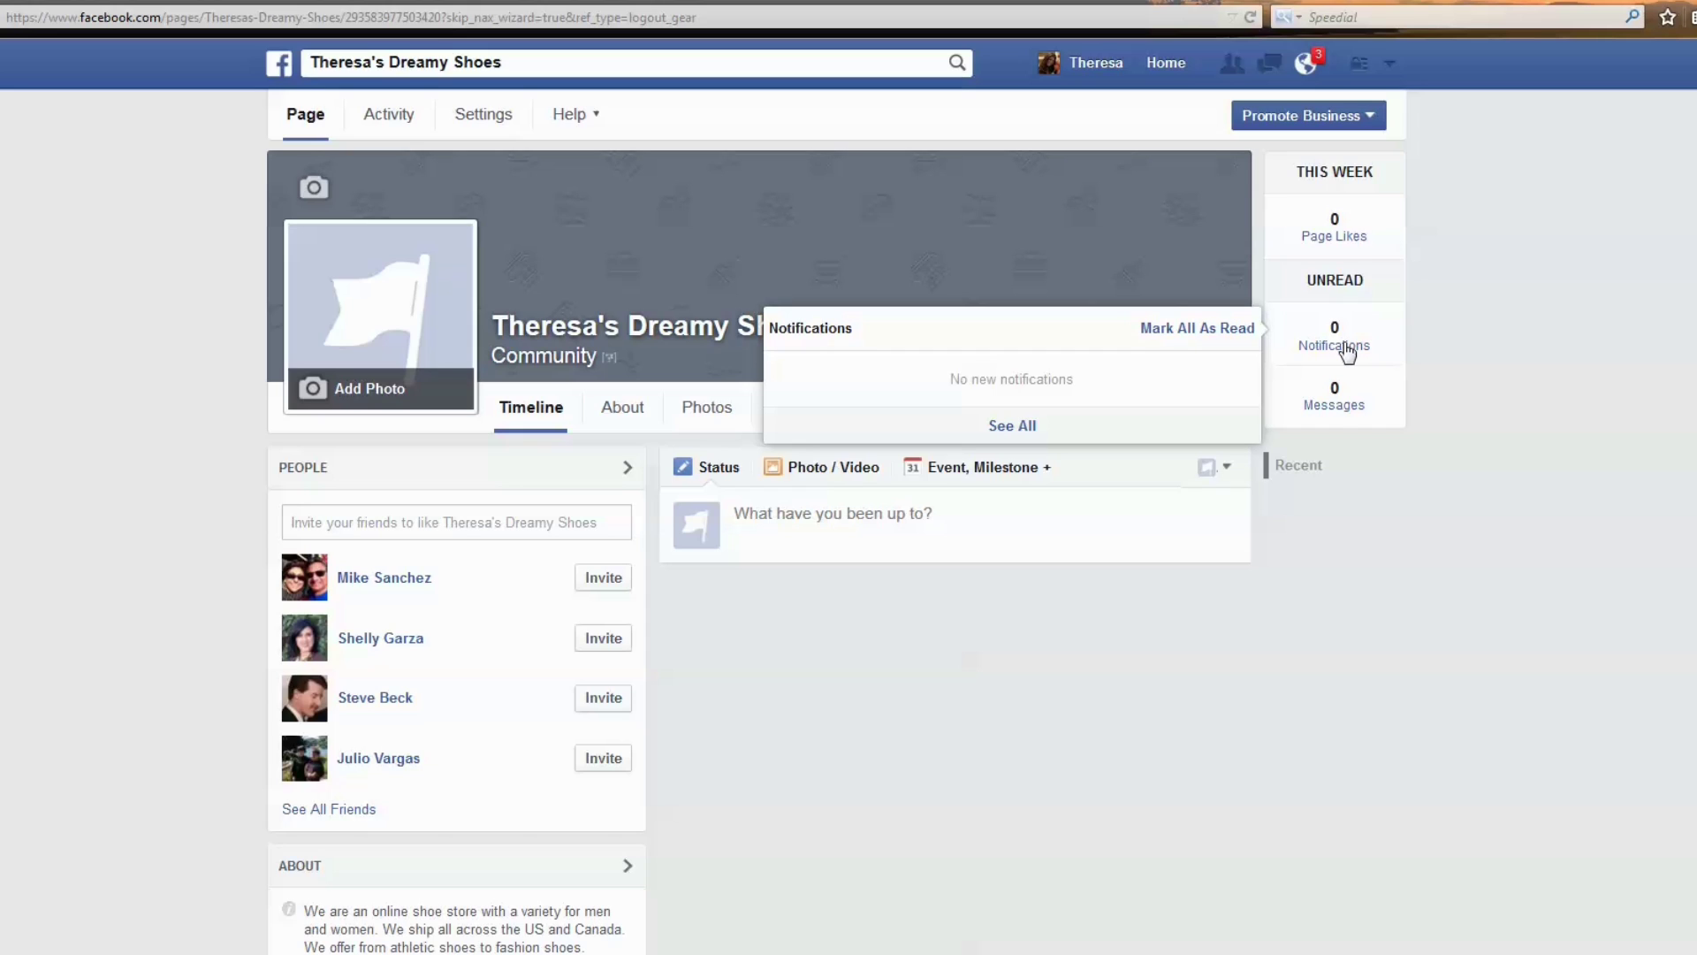
pyautogui.moveTo(1342, 411)
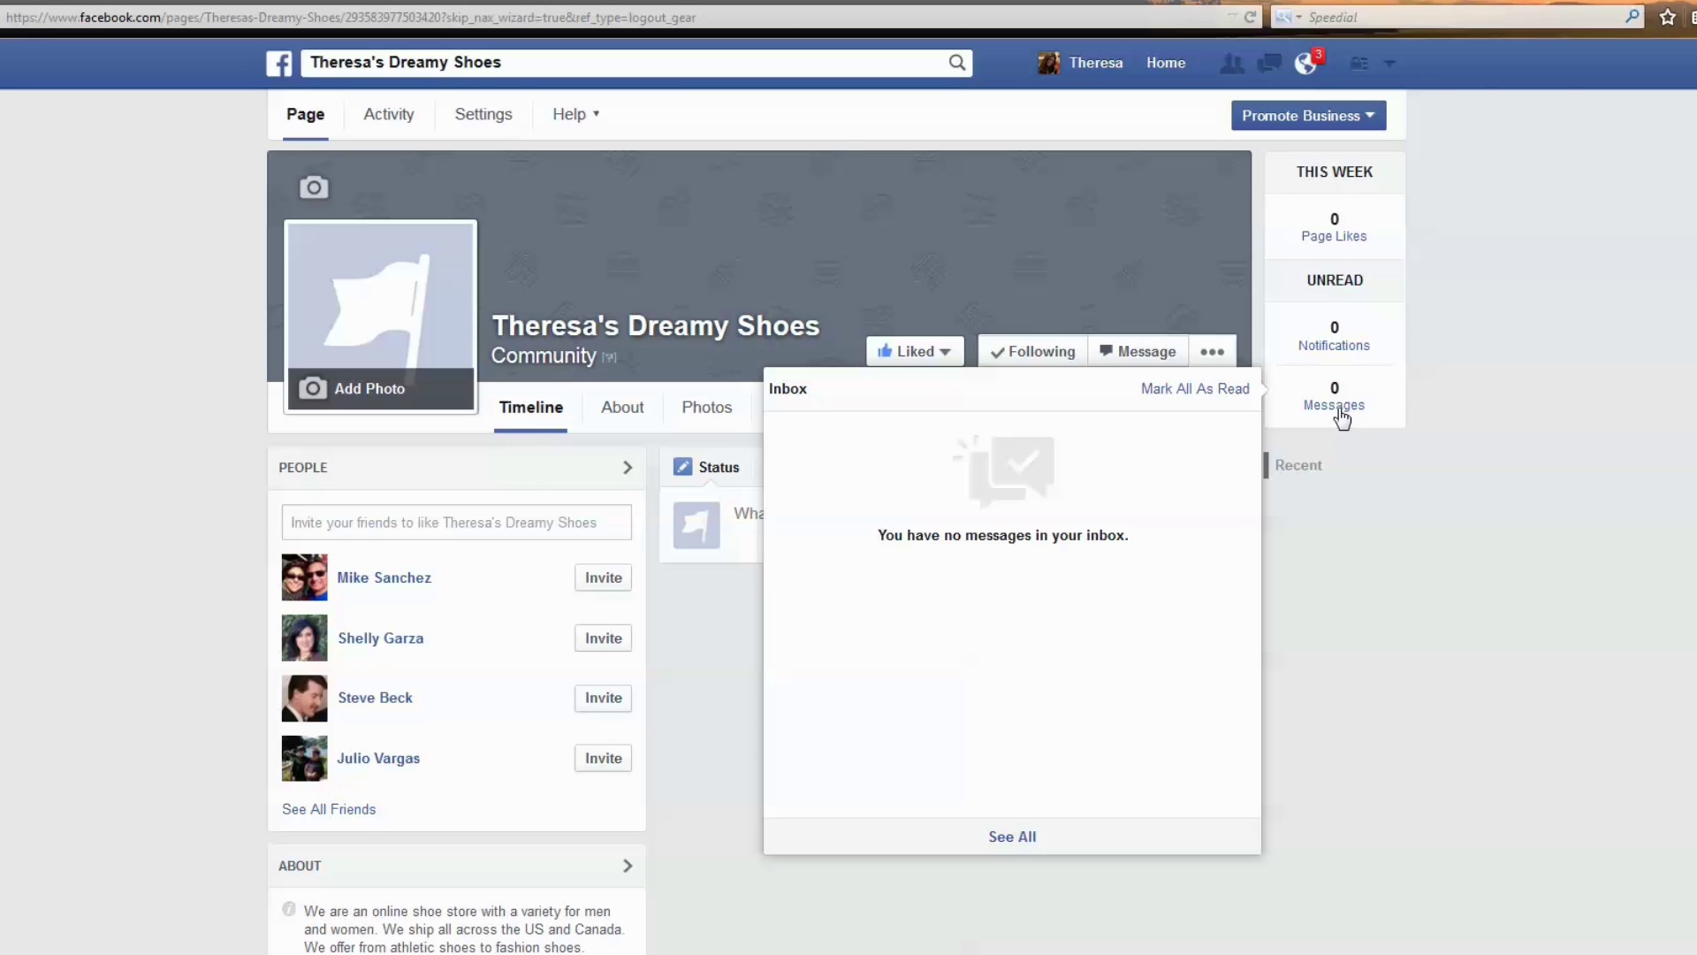
pyautogui.click(1170, 285)
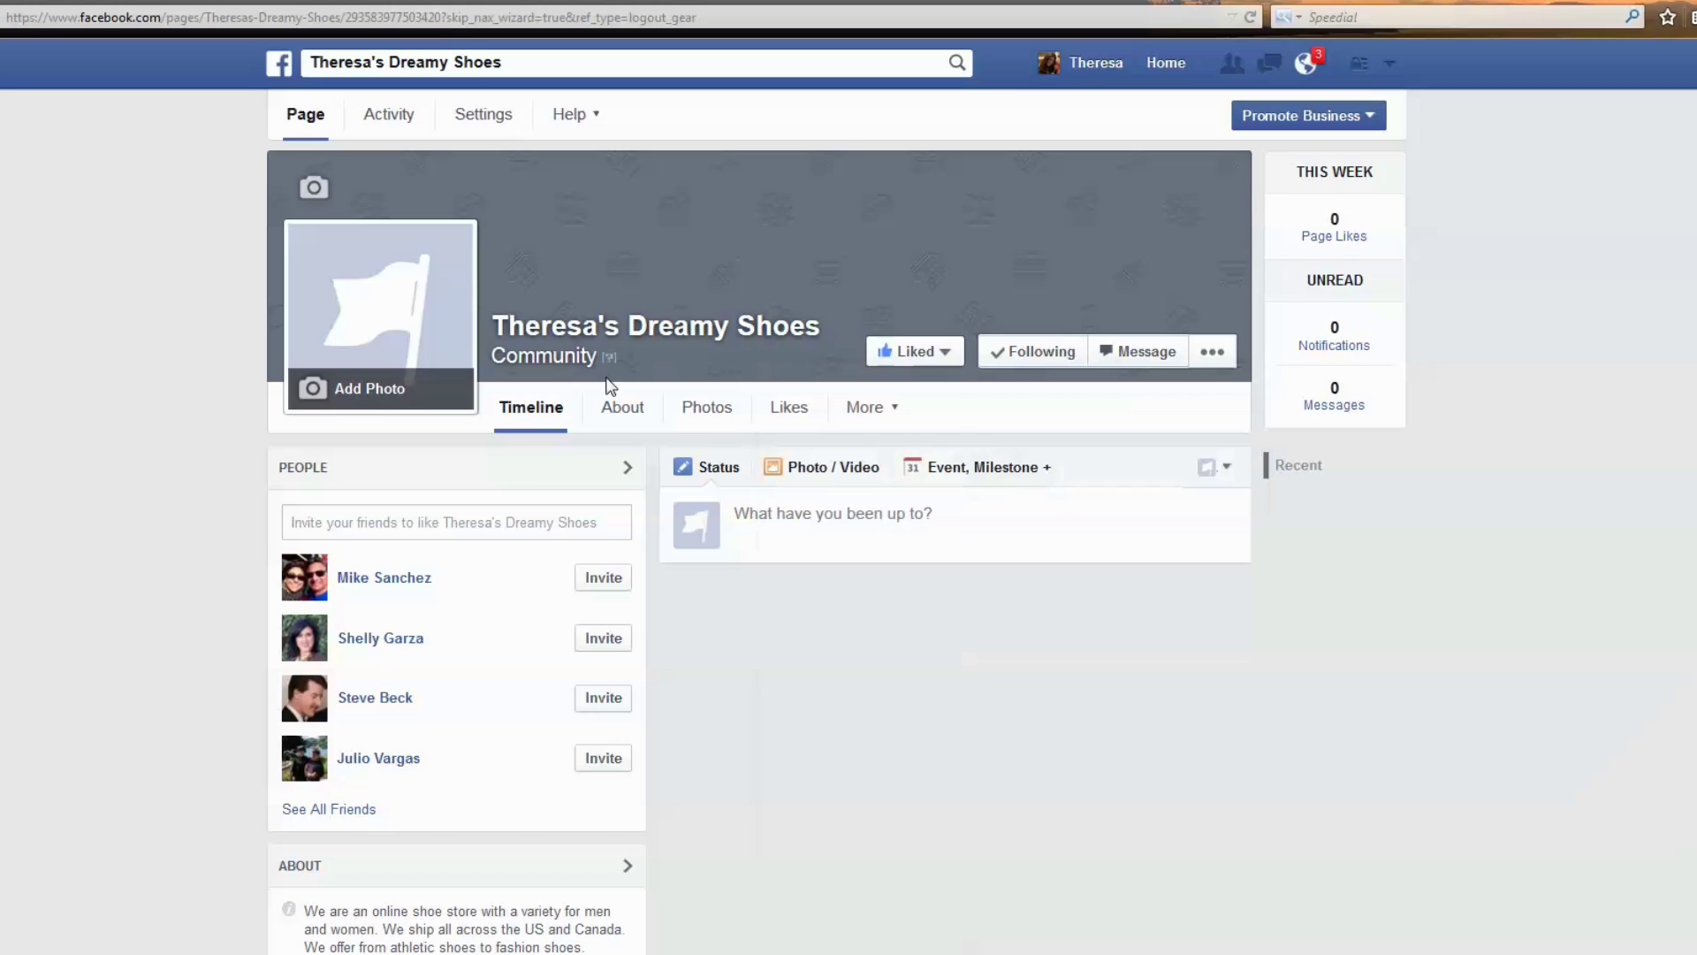
pyautogui.moveTo(490, 358); pyautogui.dragTo(595, 356)
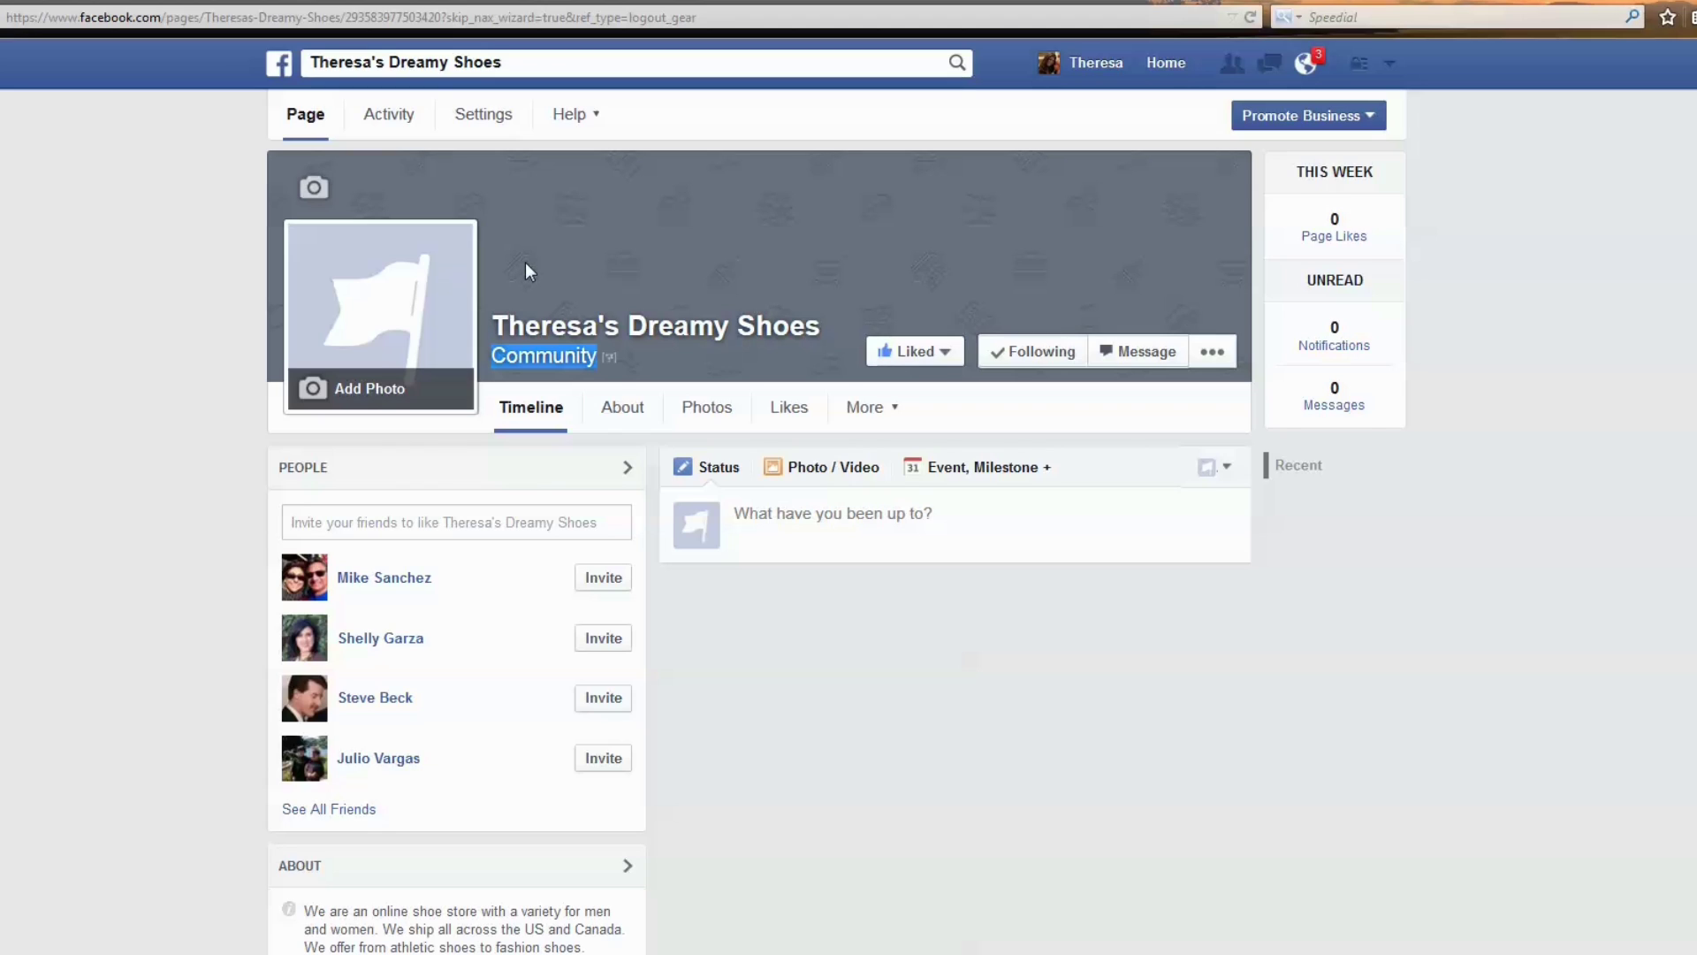
# In Settings, set Page Visibility to Unpublish Page and save the change.
pyautogui.click(482, 120)
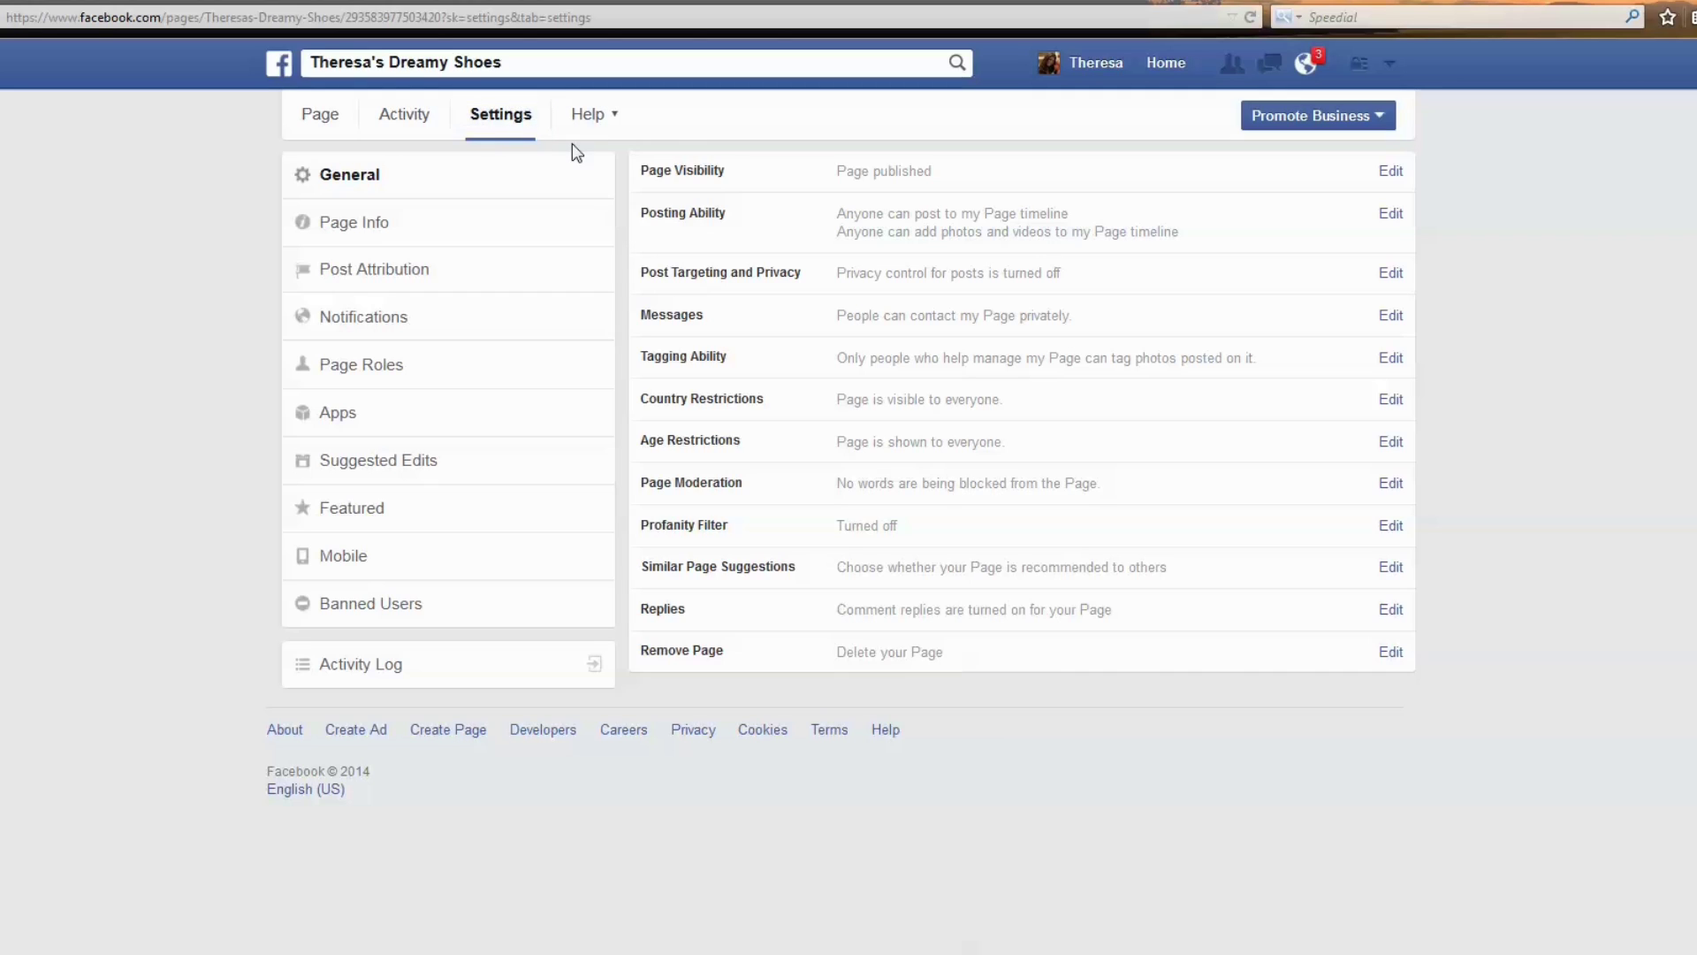
pyautogui.click(1394, 173)
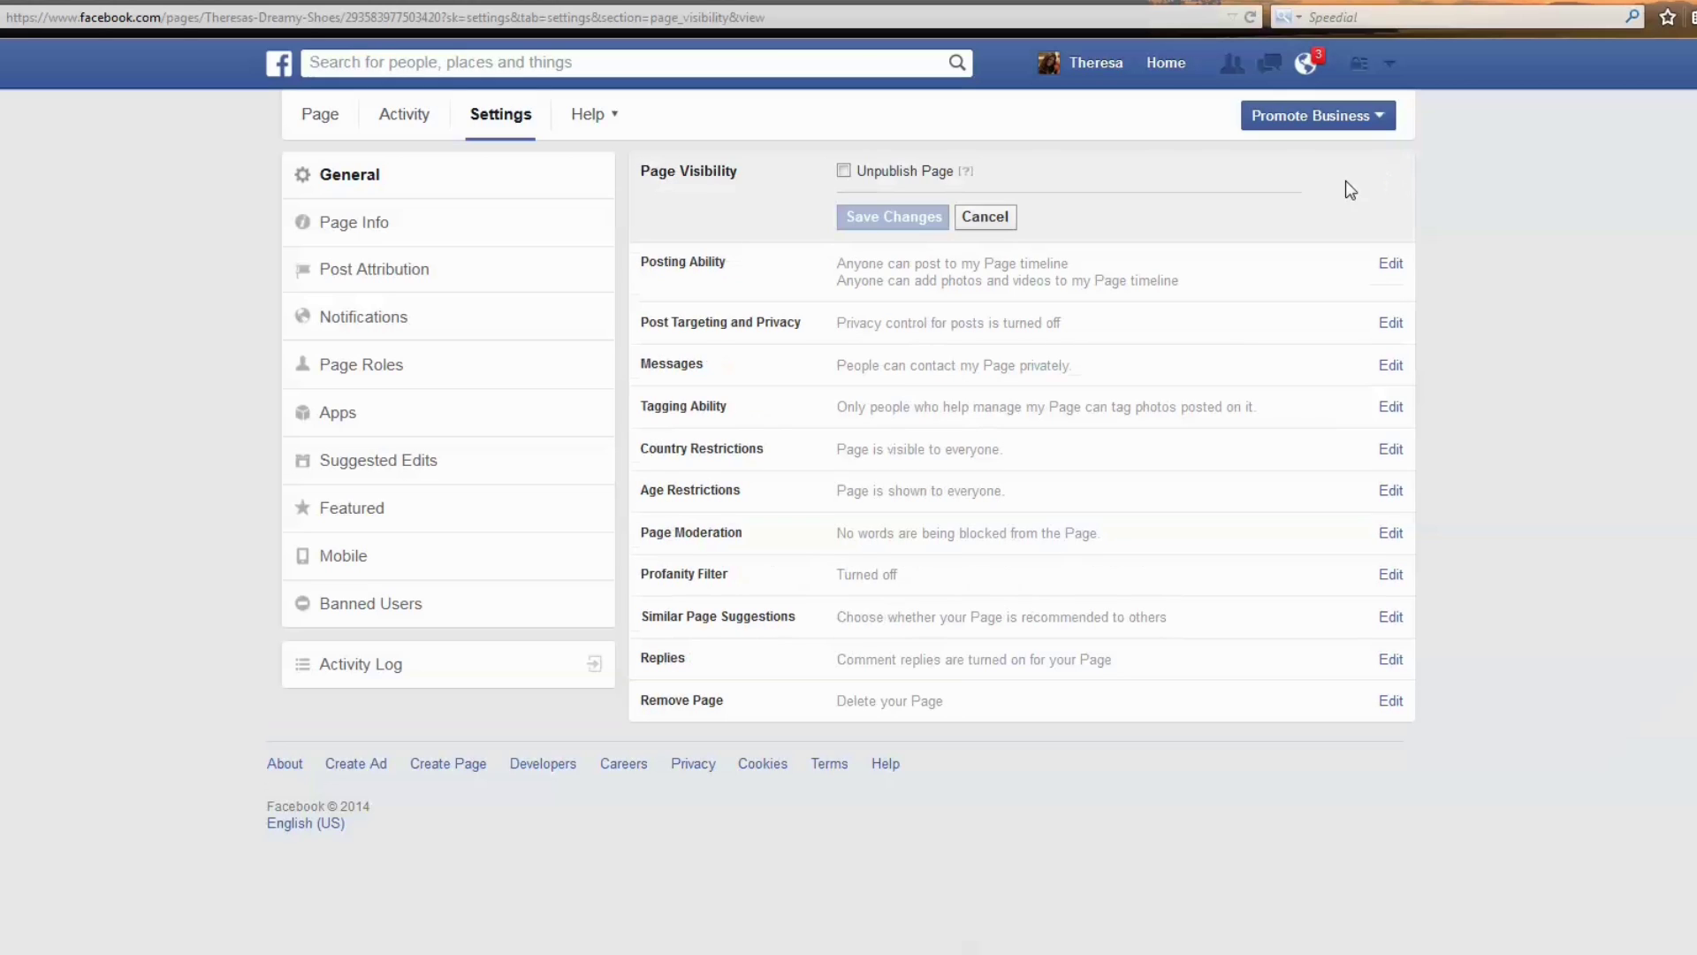
pyautogui.click(843, 170)
pyautogui.click(876, 221)
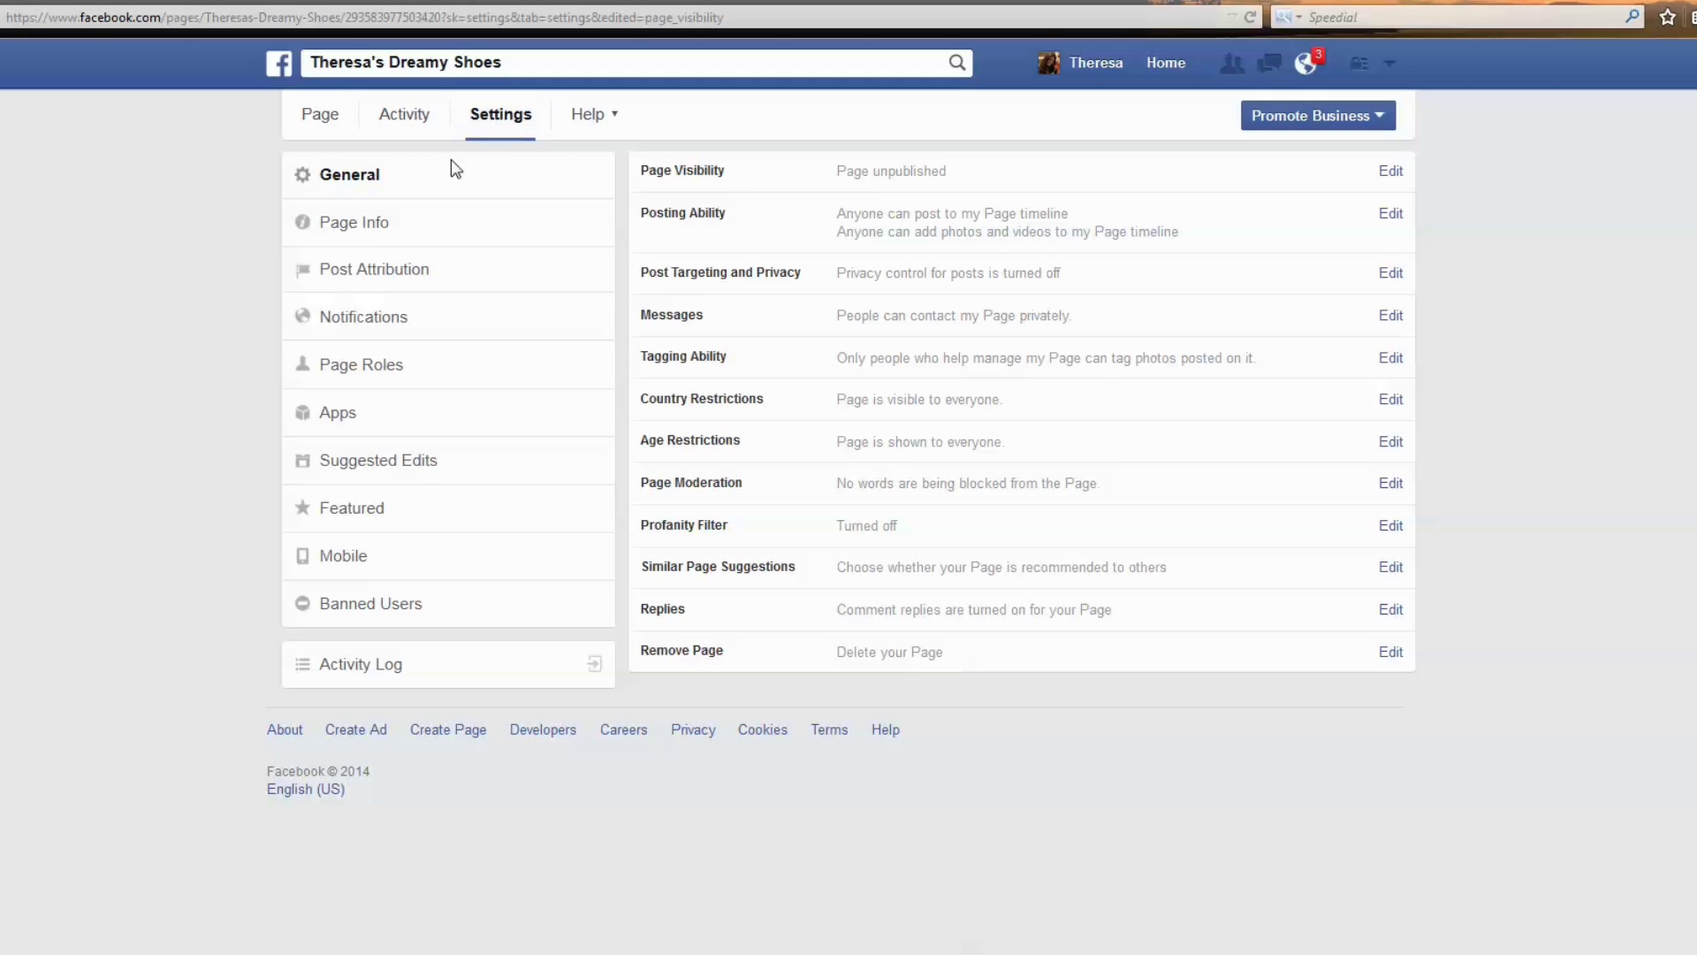
# Set the category to Companies & Organizations › Retail and Consumer Merchandise, then view General settings.
pyautogui.click(376, 227)
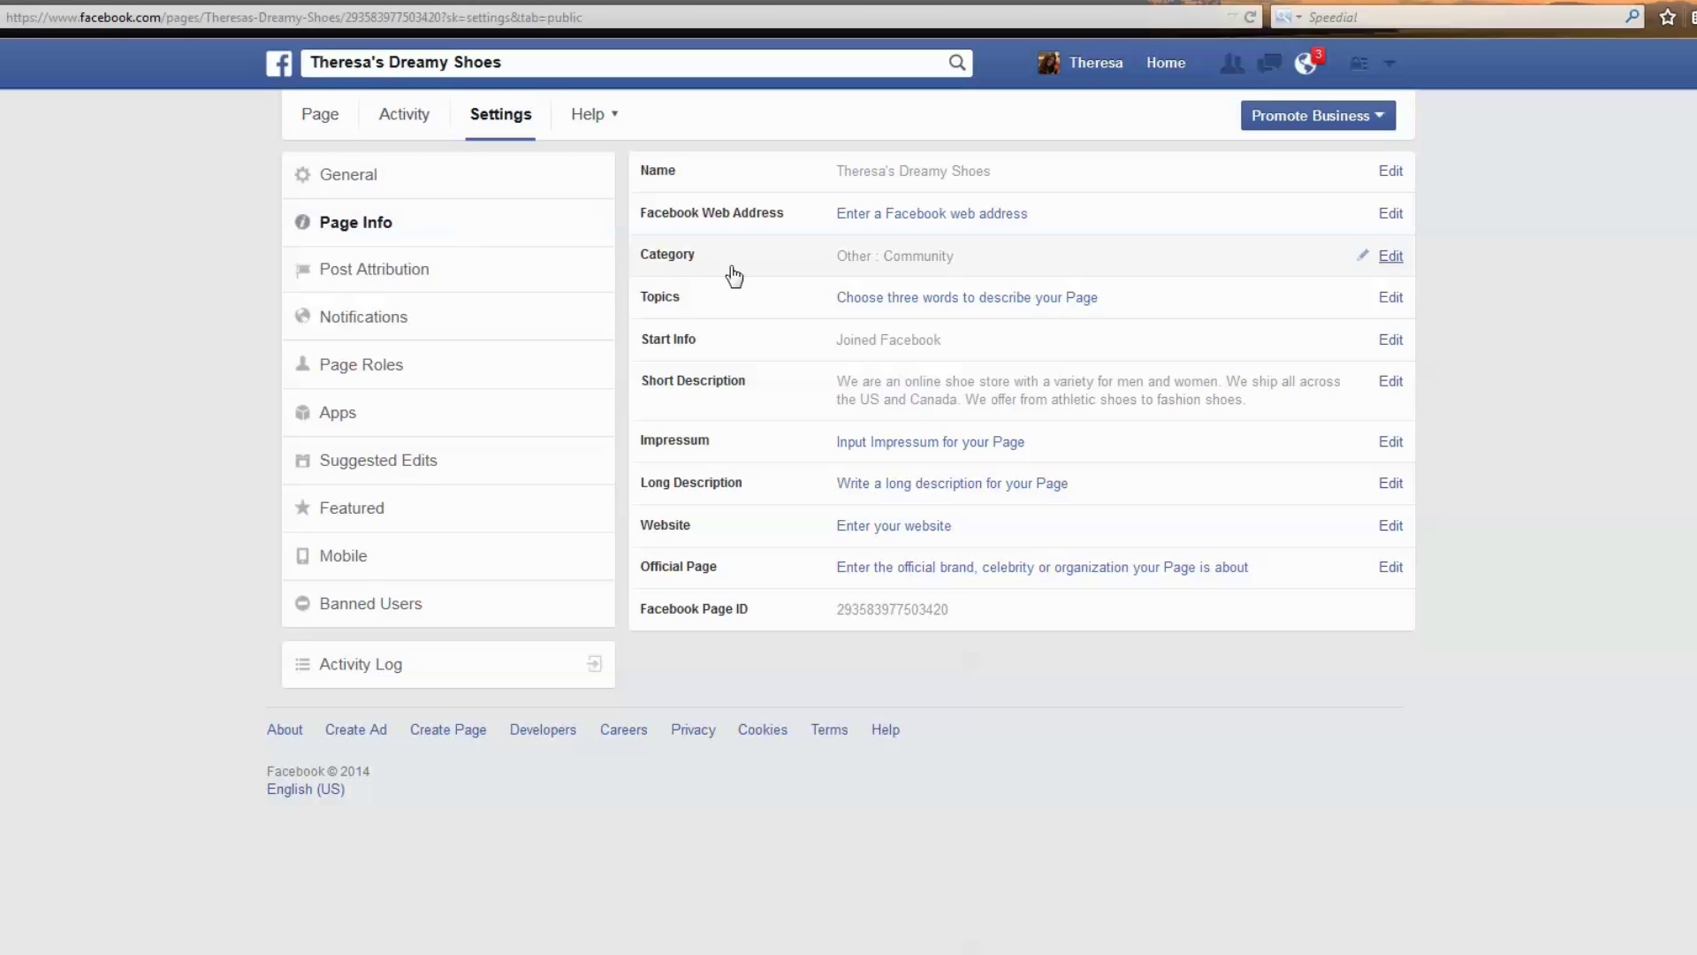
pyautogui.click(1390, 258)
pyautogui.click(1045, 265)
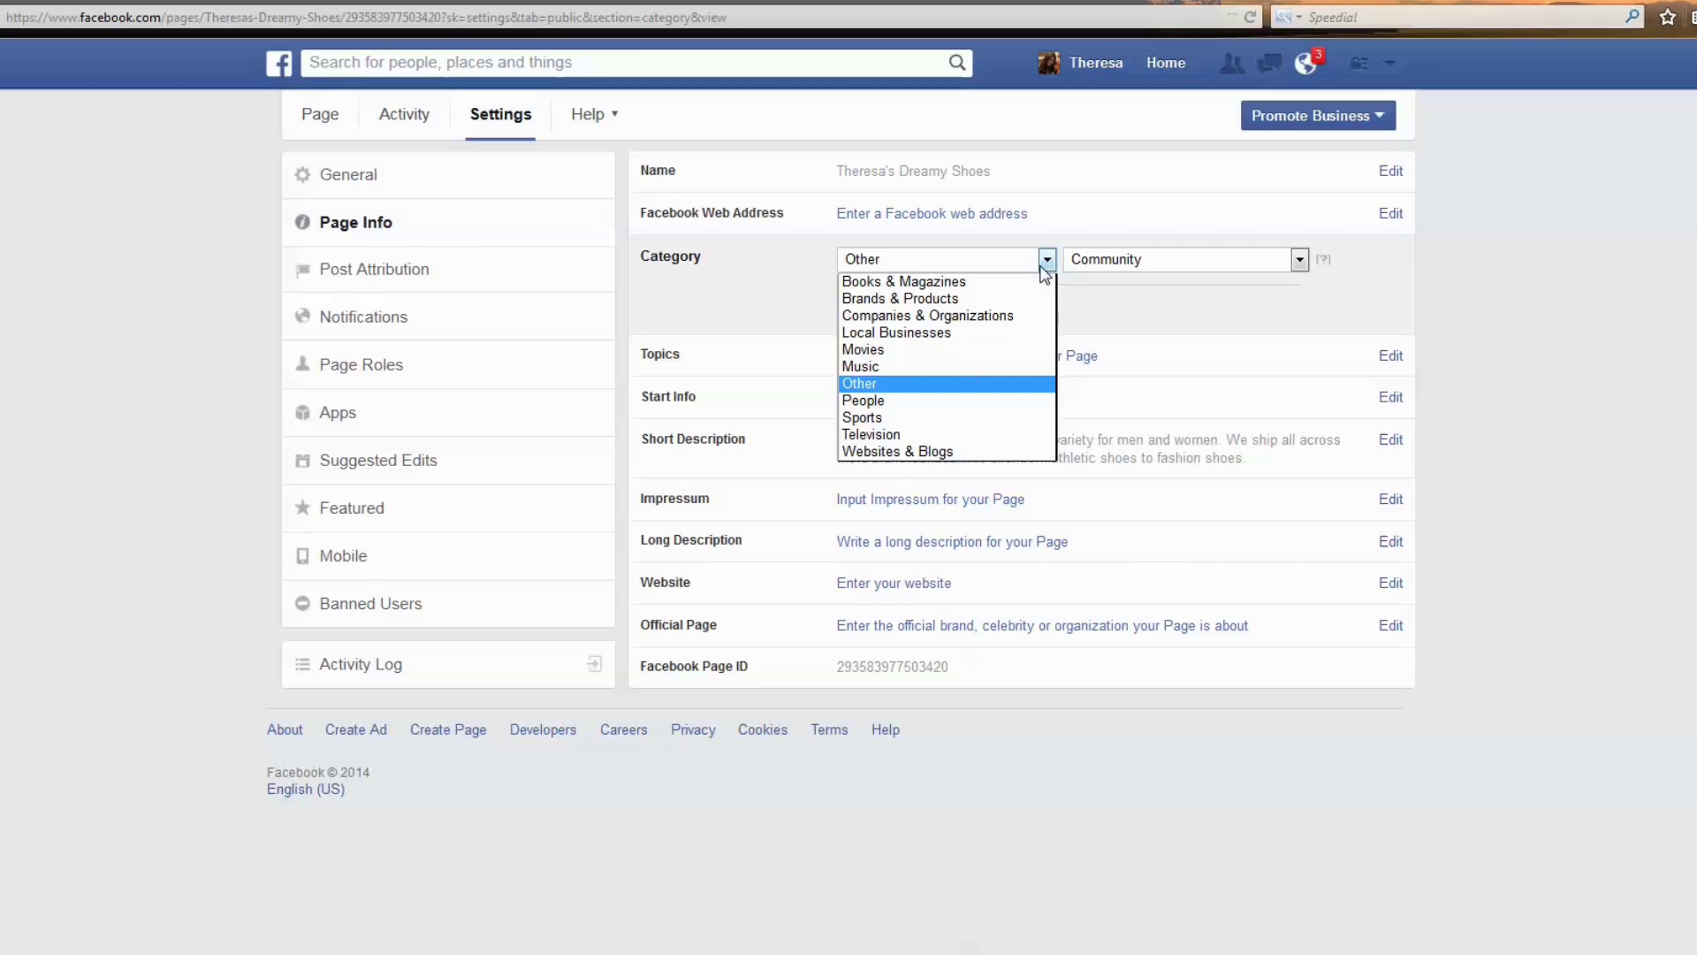
pyautogui.click(1037, 315)
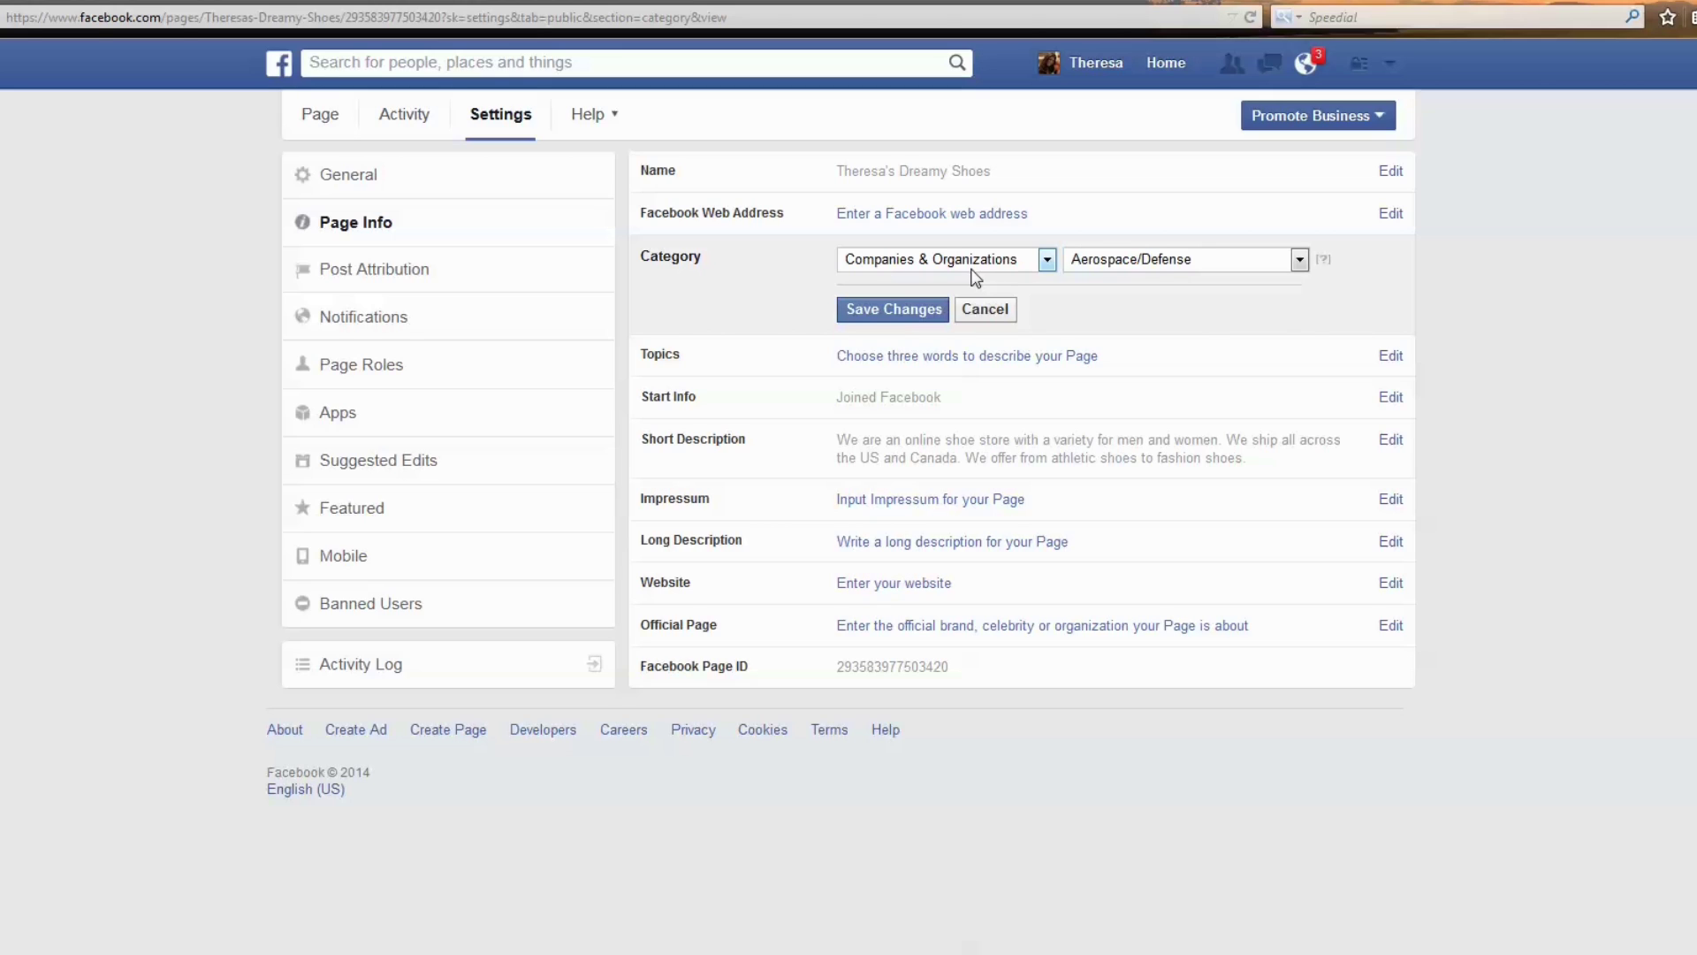
pyautogui.click(1299, 259)
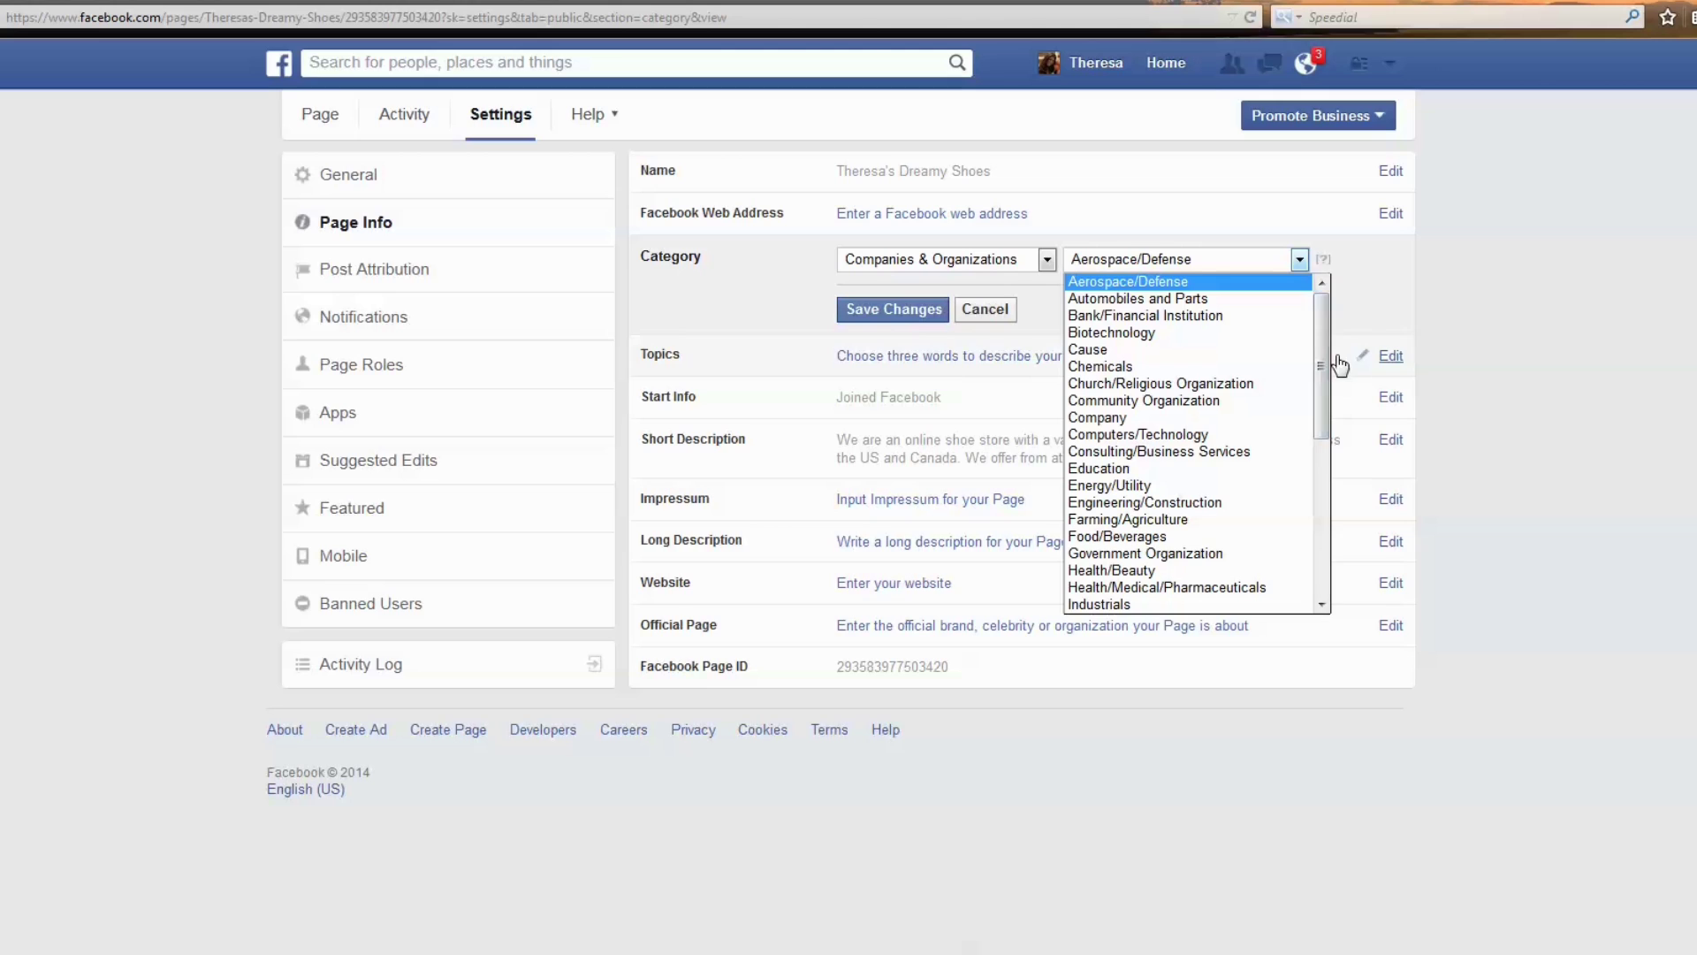
pyautogui.moveTo(1322, 366); pyautogui.dragTo(1304, 577)
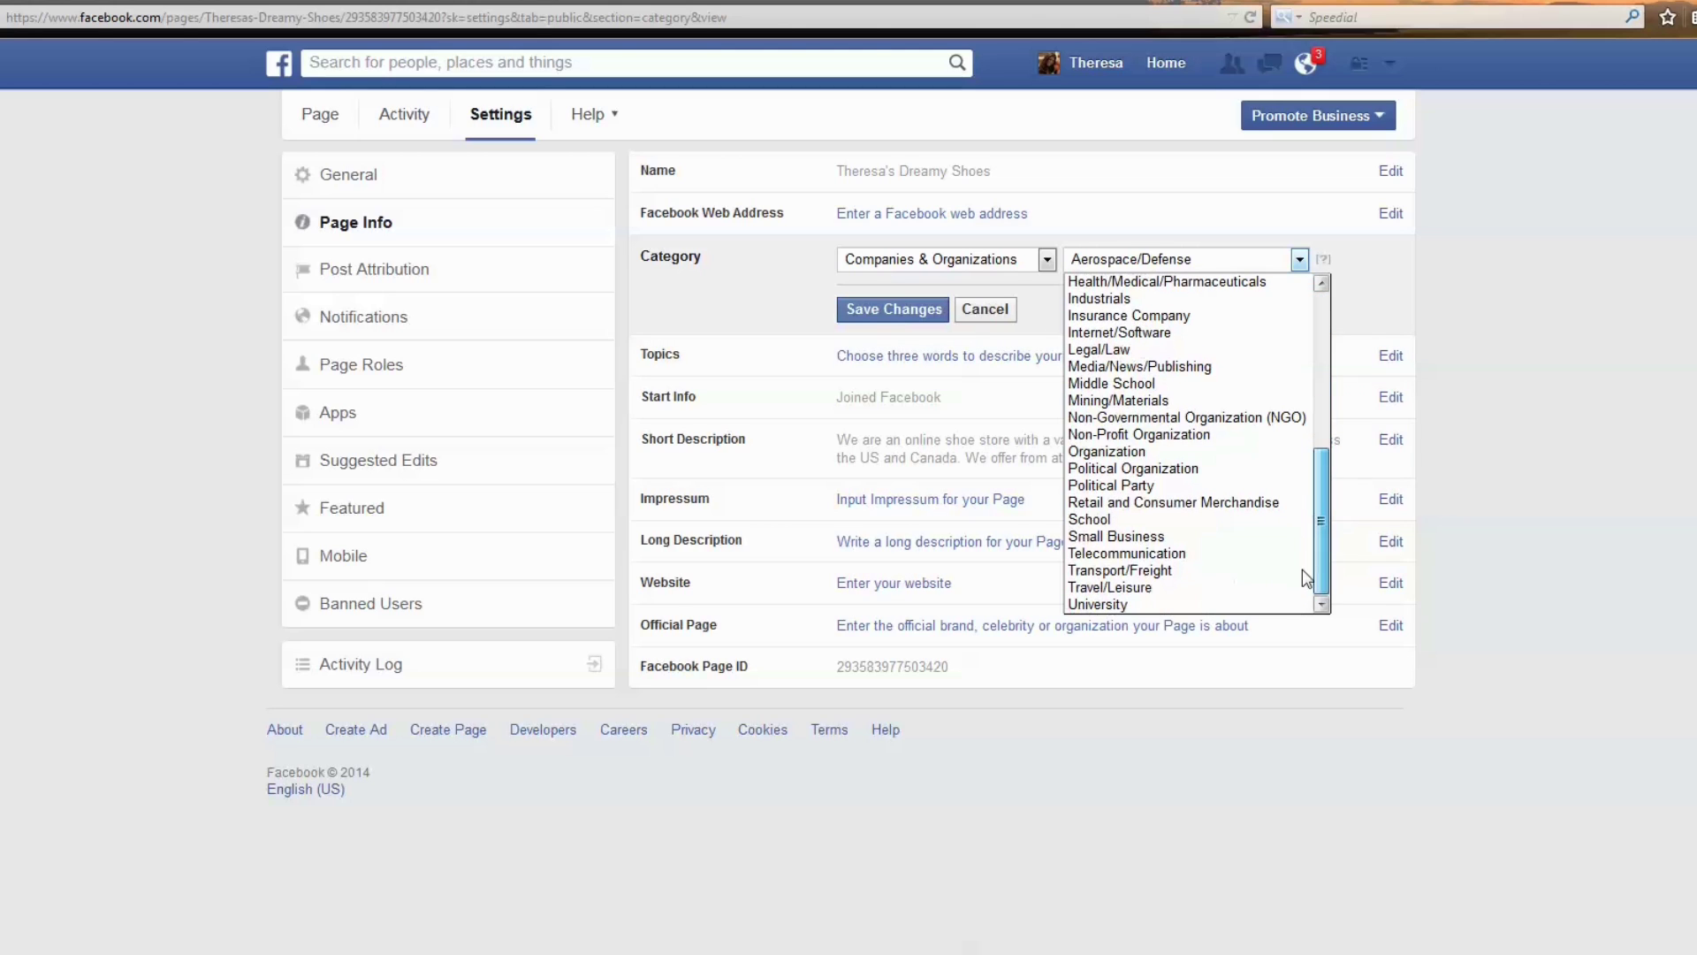
pyautogui.click(1220, 502)
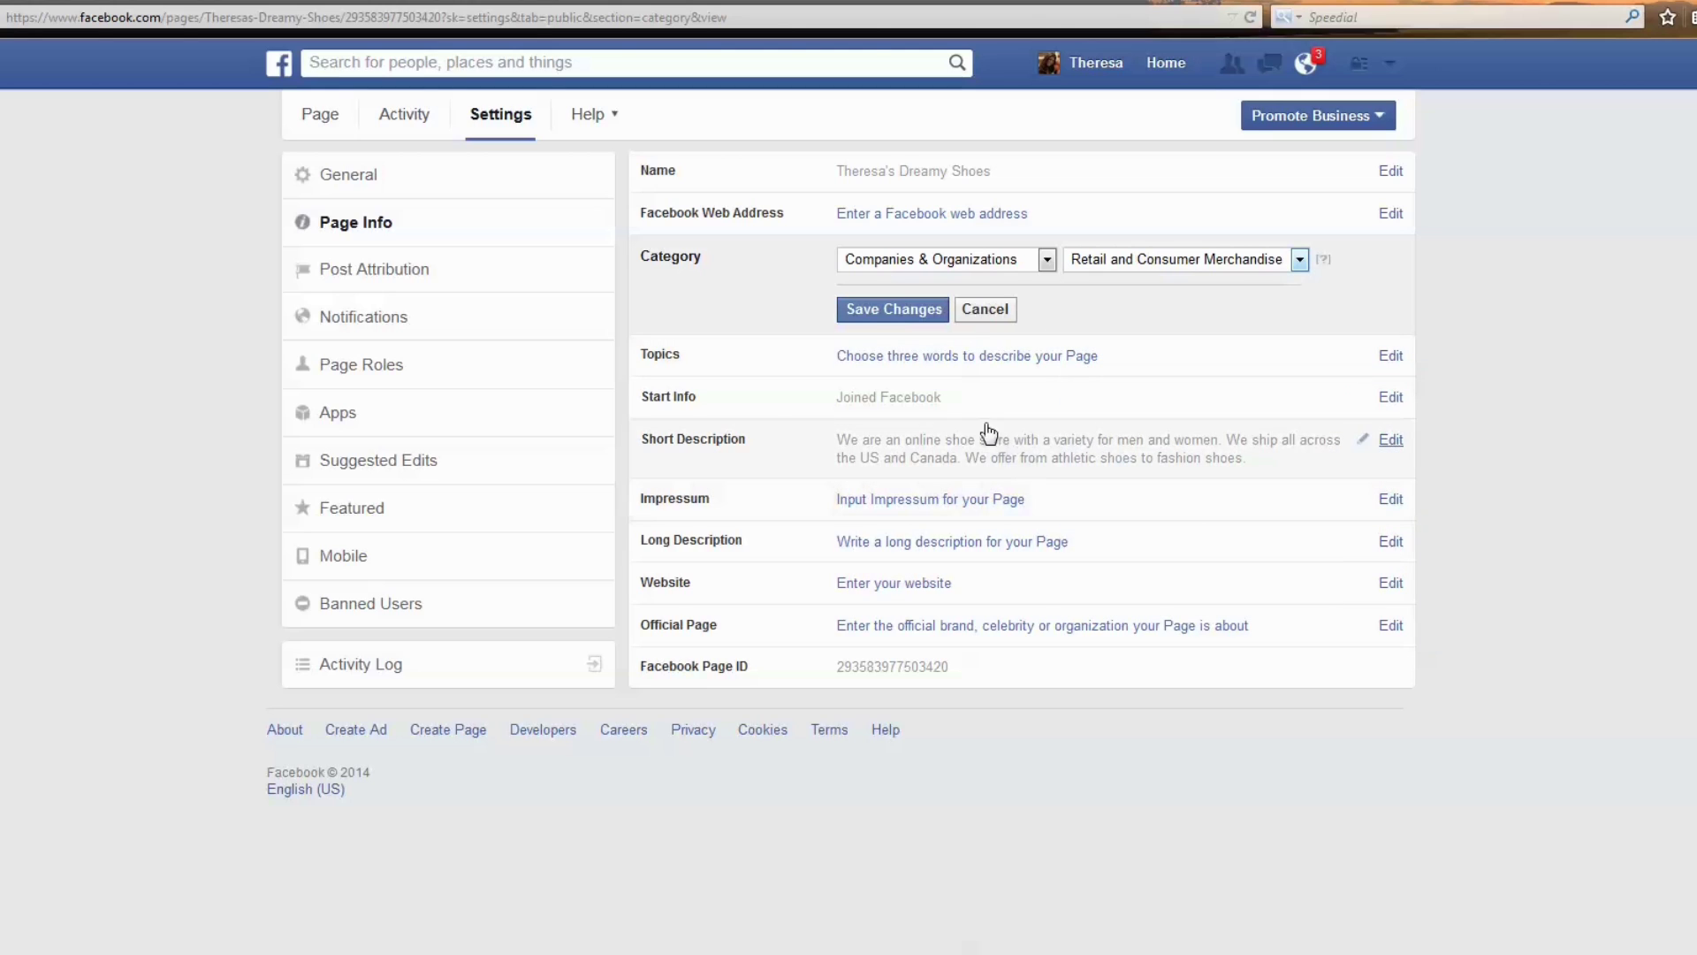
pyautogui.click(885, 318)
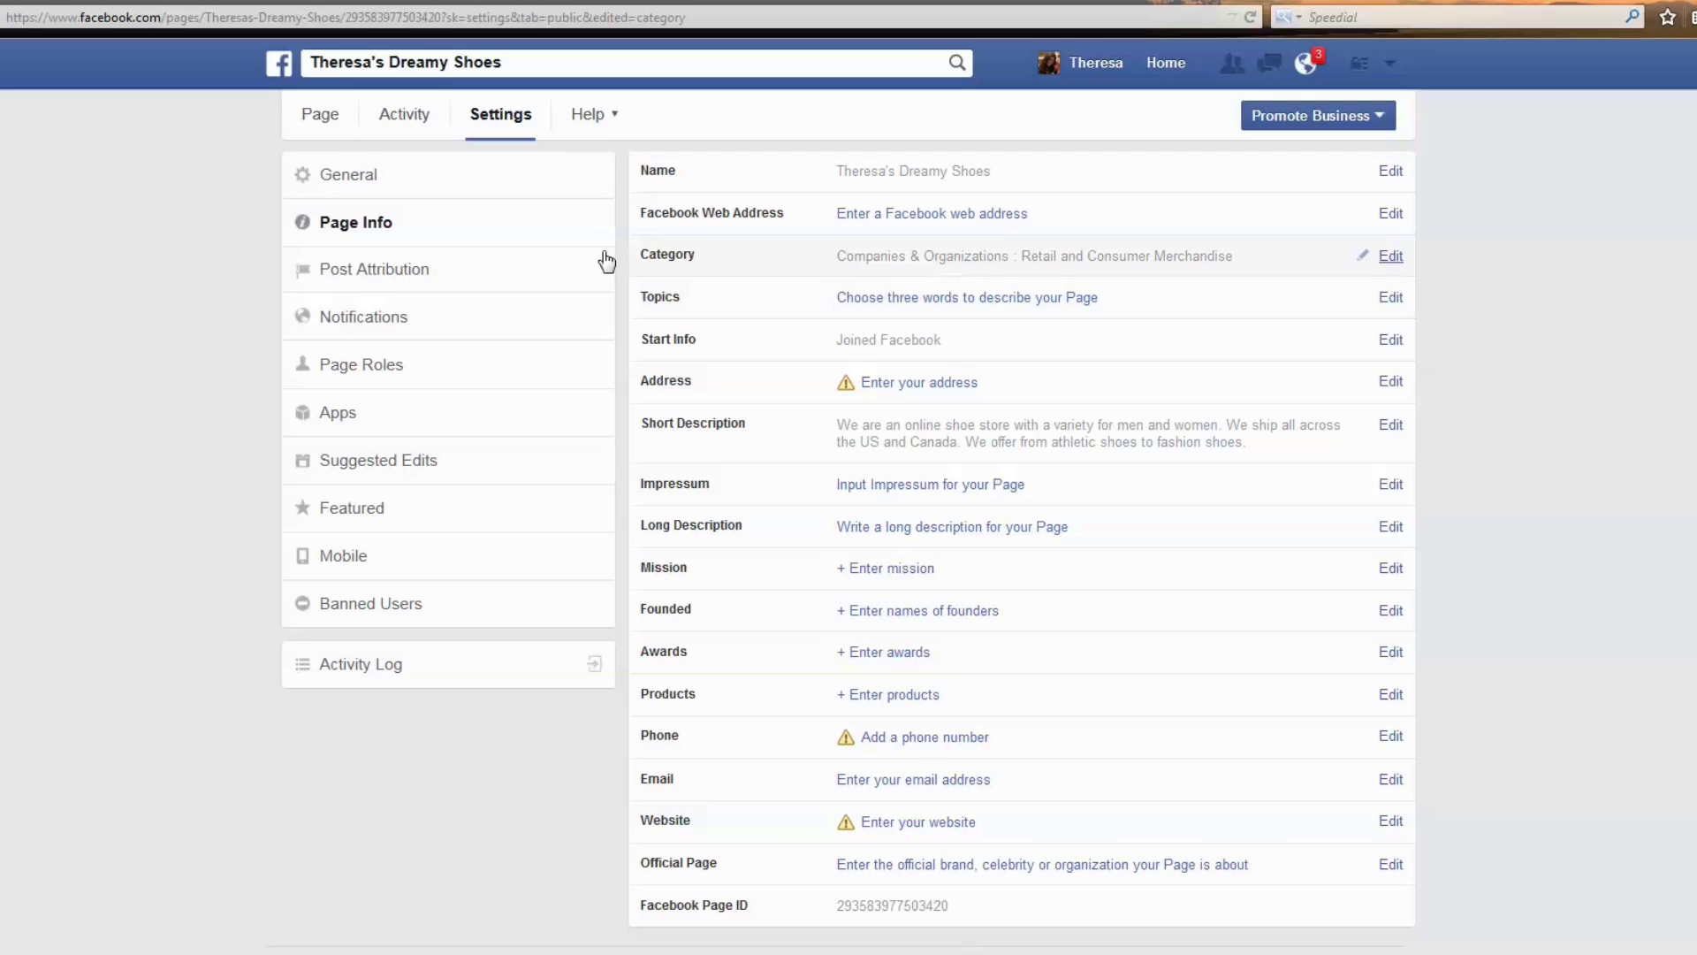
pyautogui.click(377, 174)
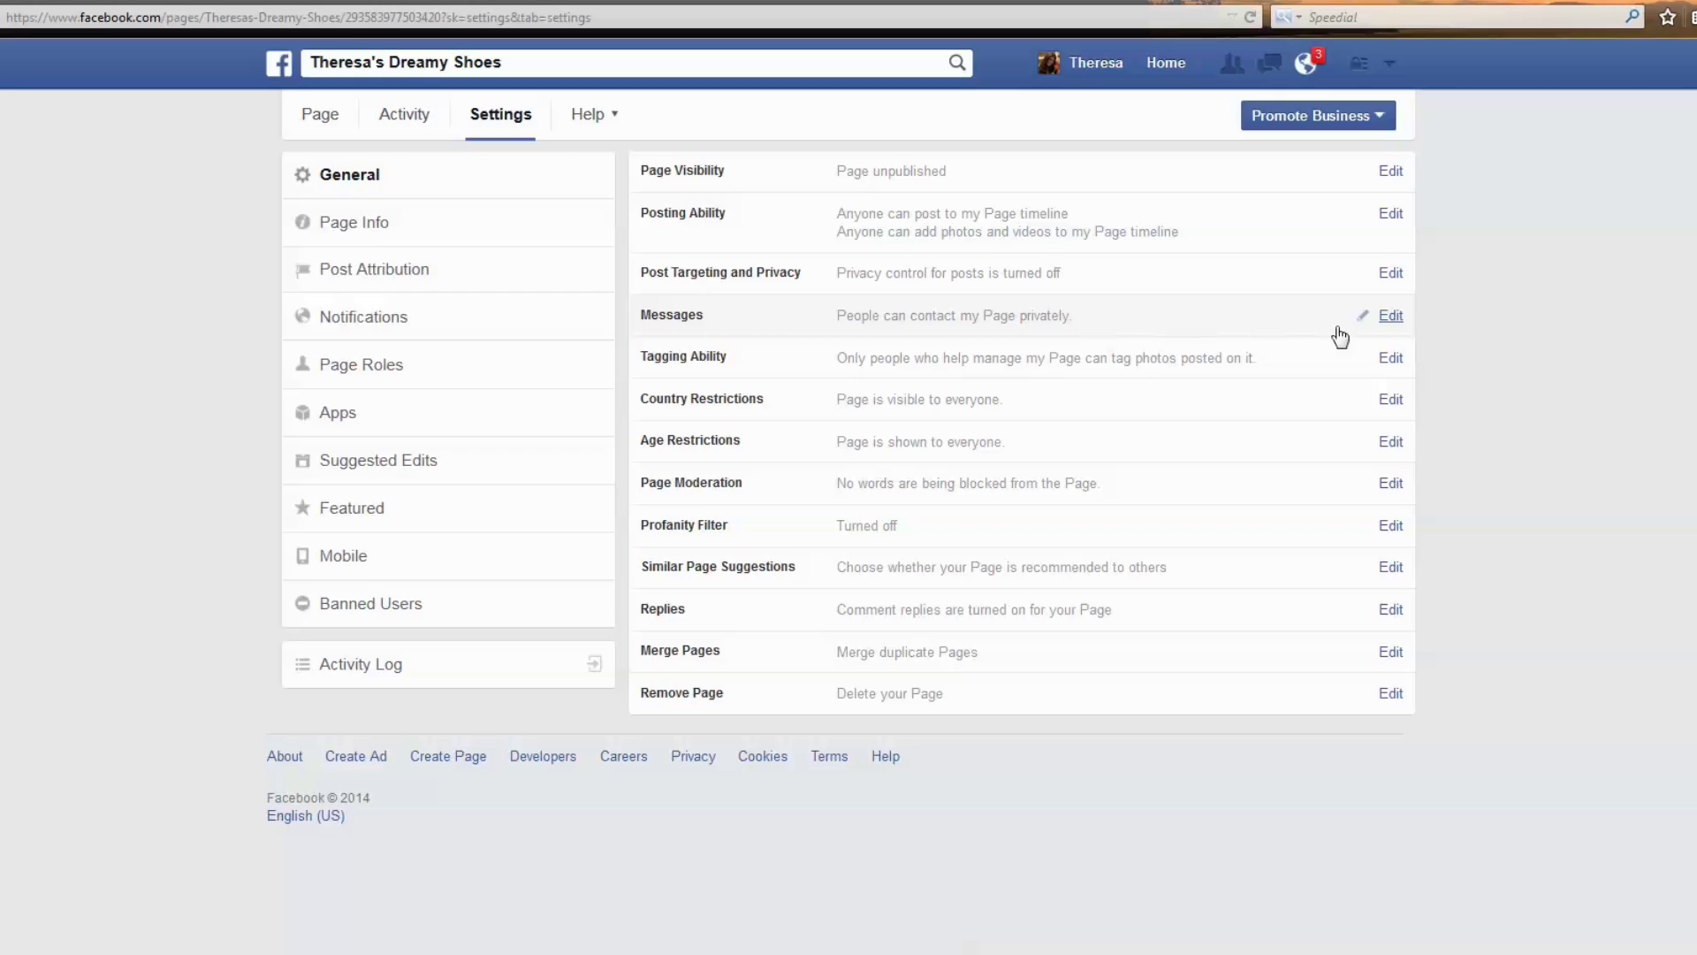
pyautogui.click(1392, 324)
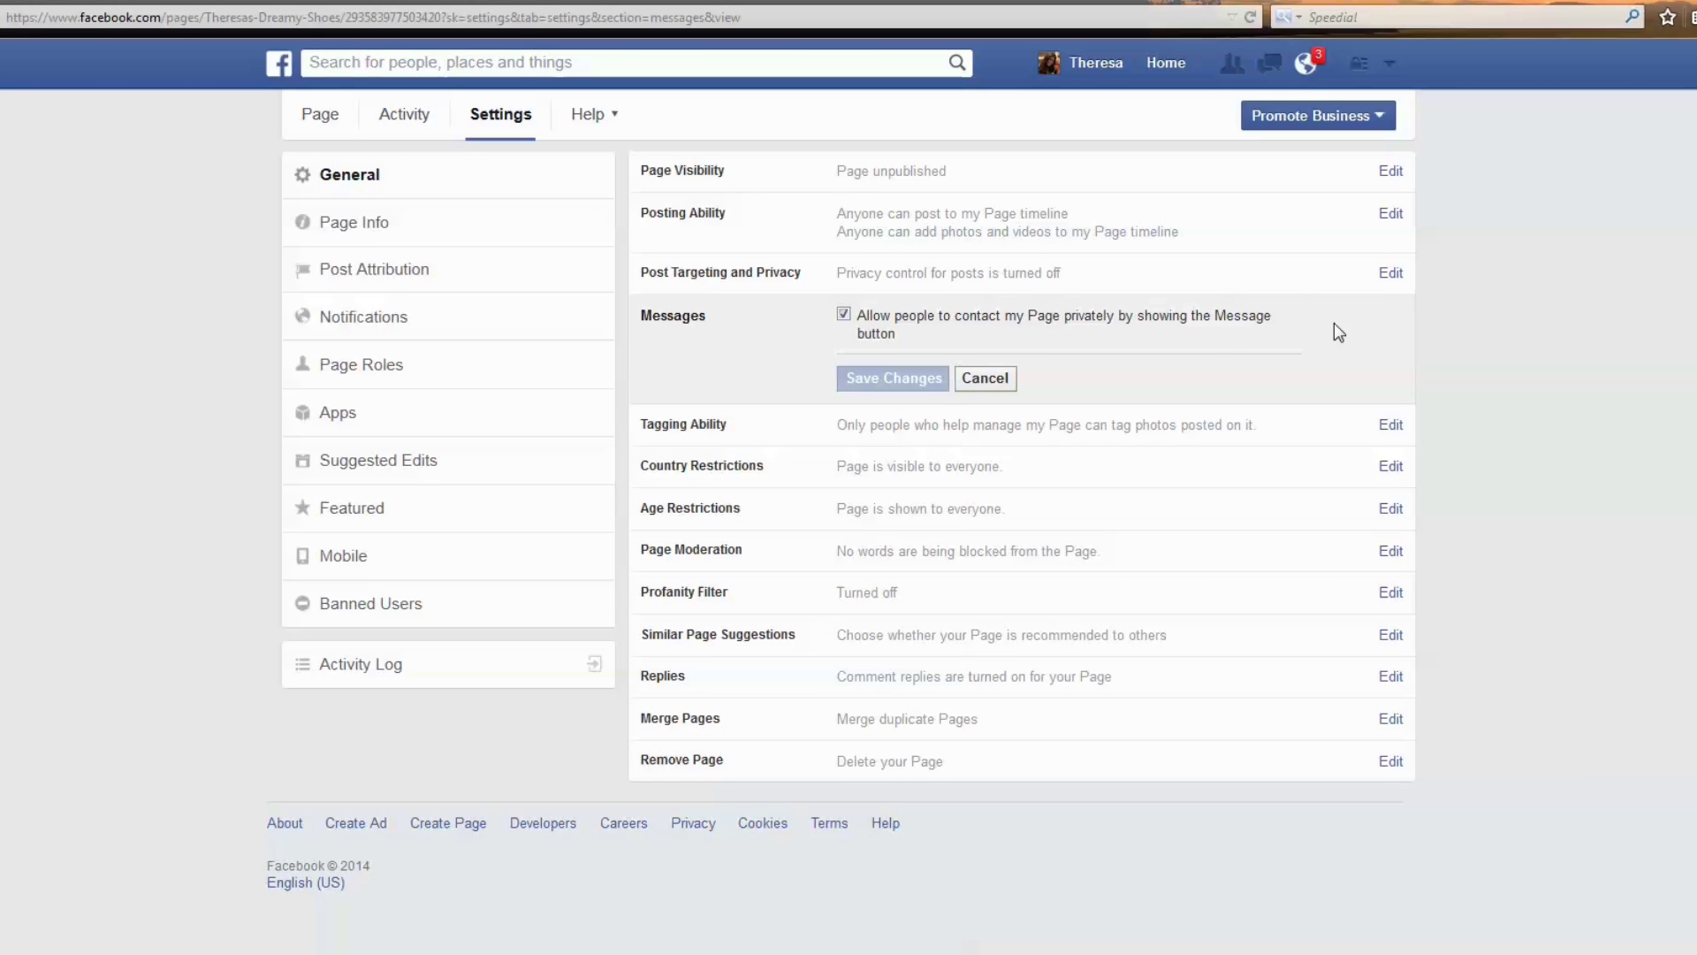
pyautogui.click(843, 314)
pyautogui.click(844, 316)
pyautogui.click(984, 378)
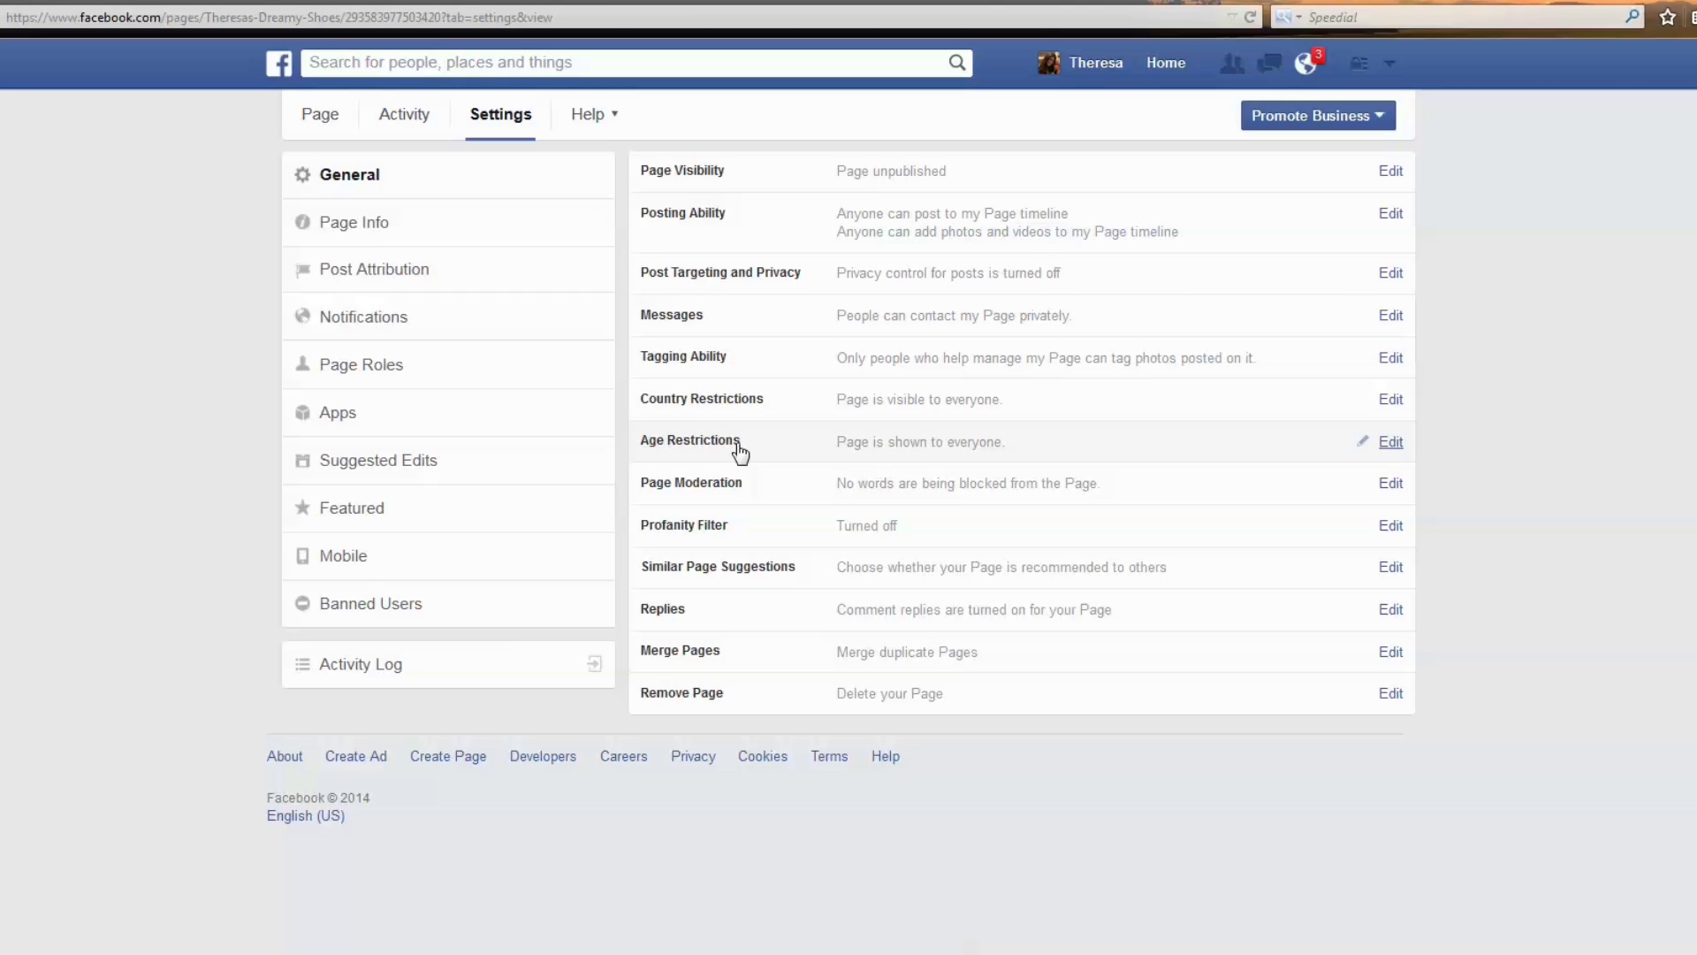
pyautogui.click(1391, 444)
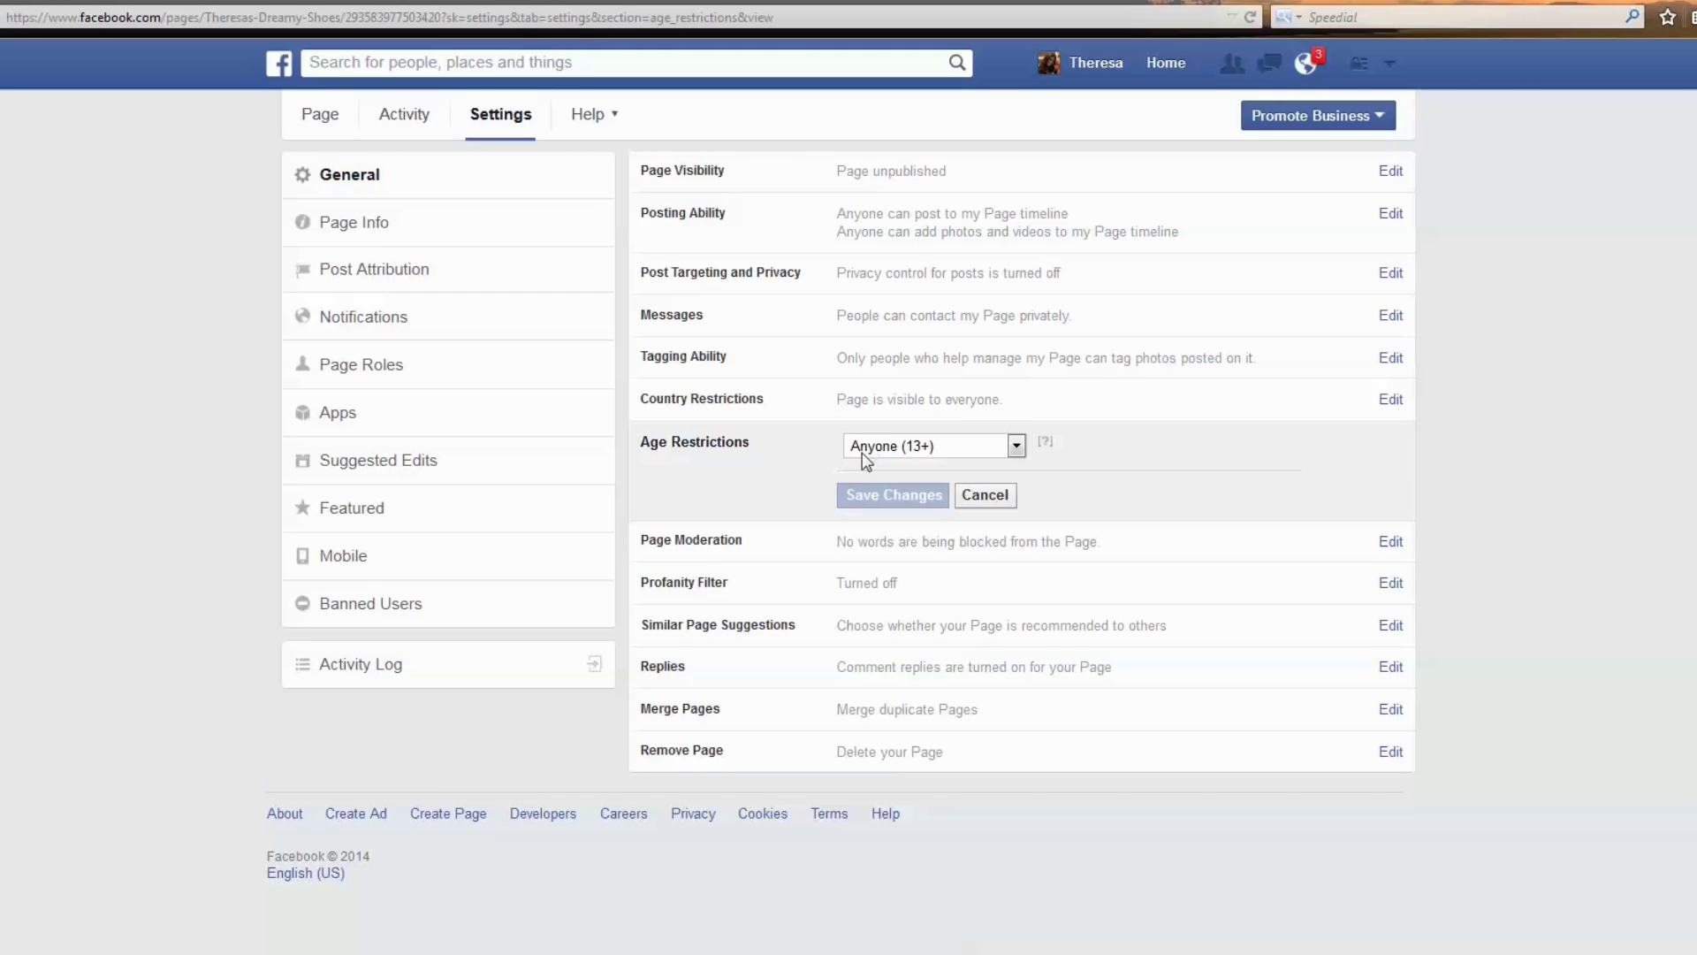
pyautogui.click(1016, 448)
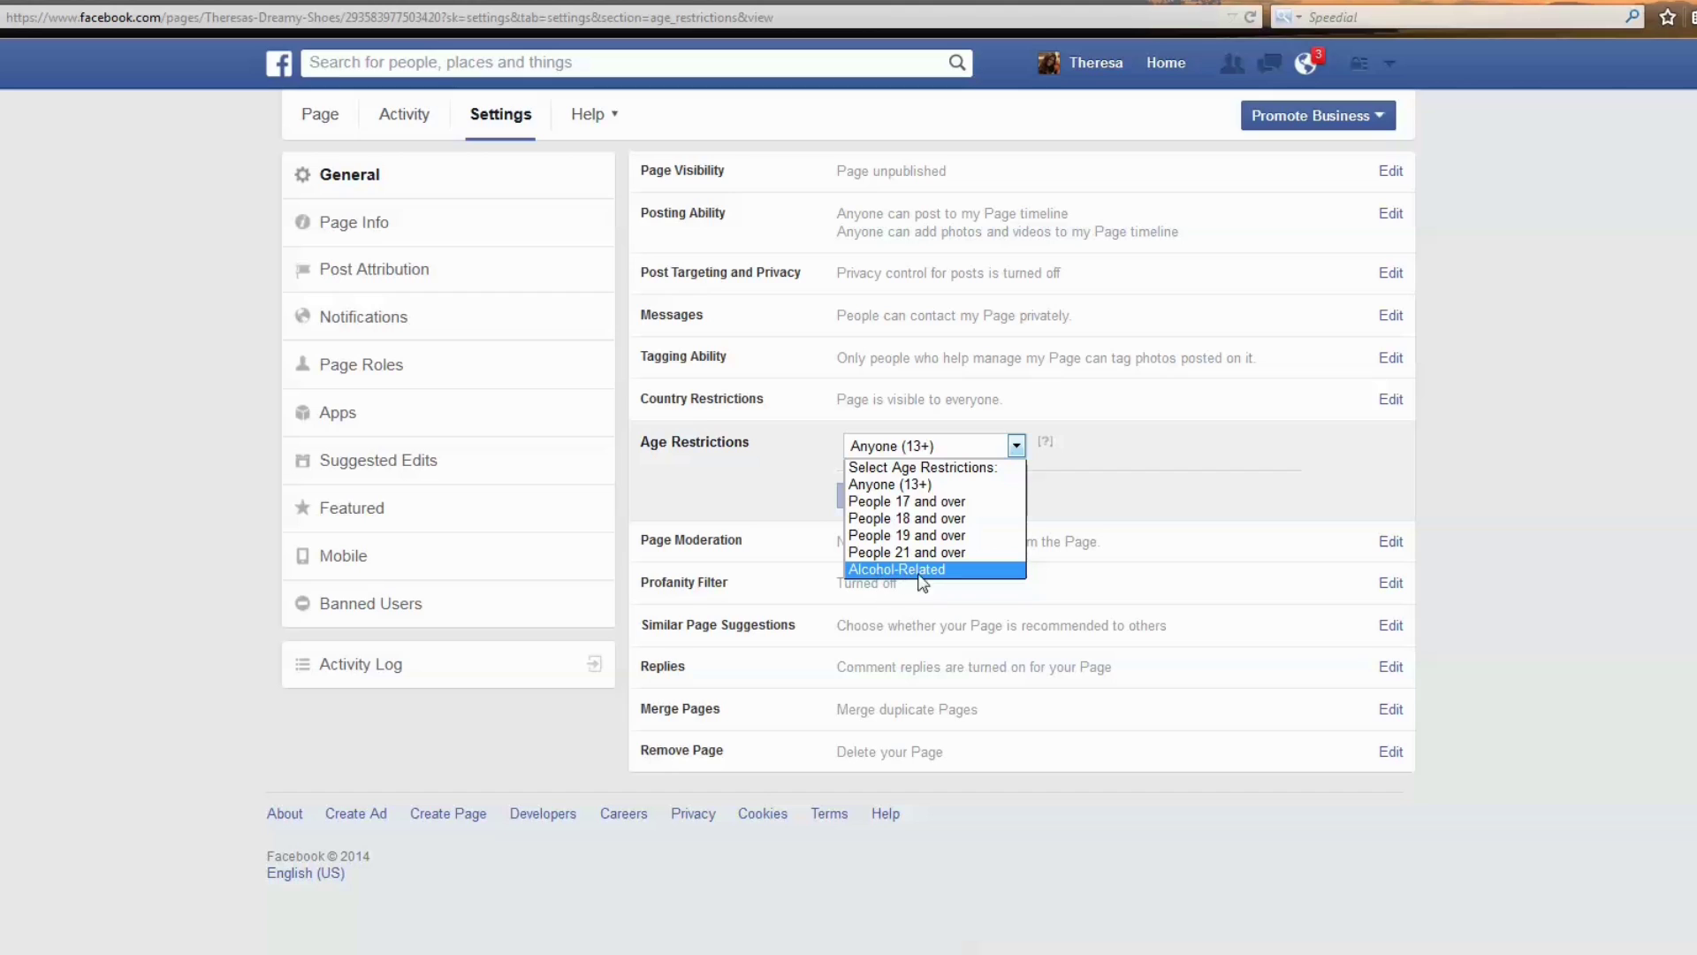
pyautogui.click(796, 504)
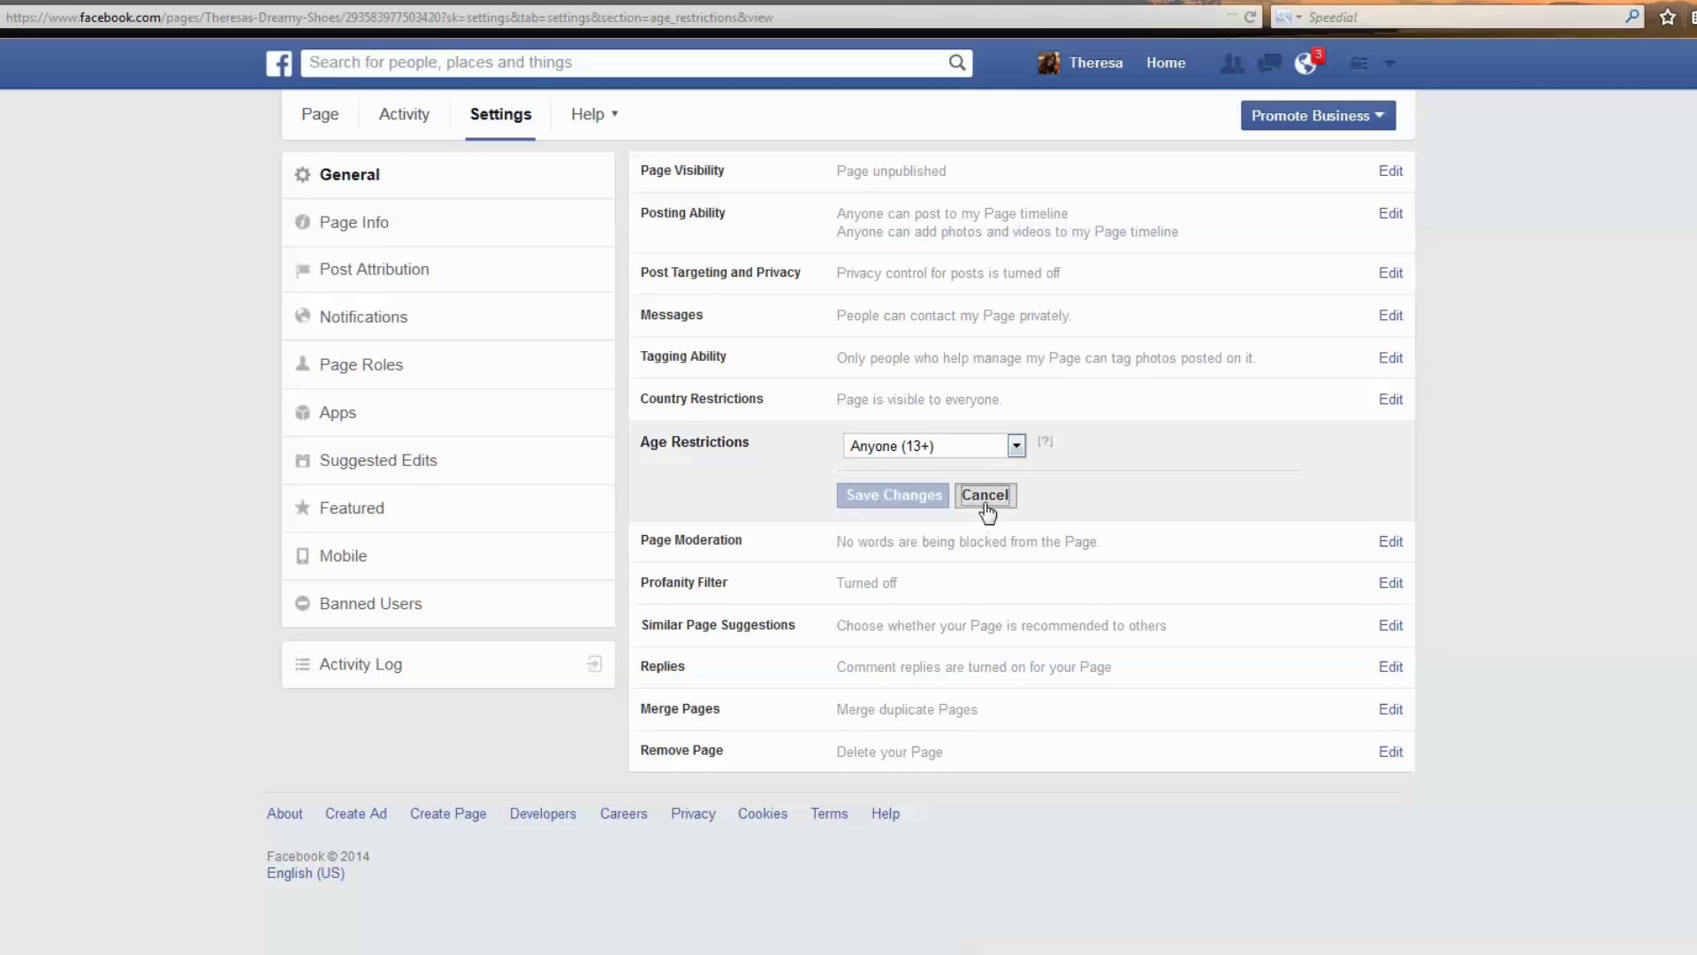
pyautogui.click(982, 493)
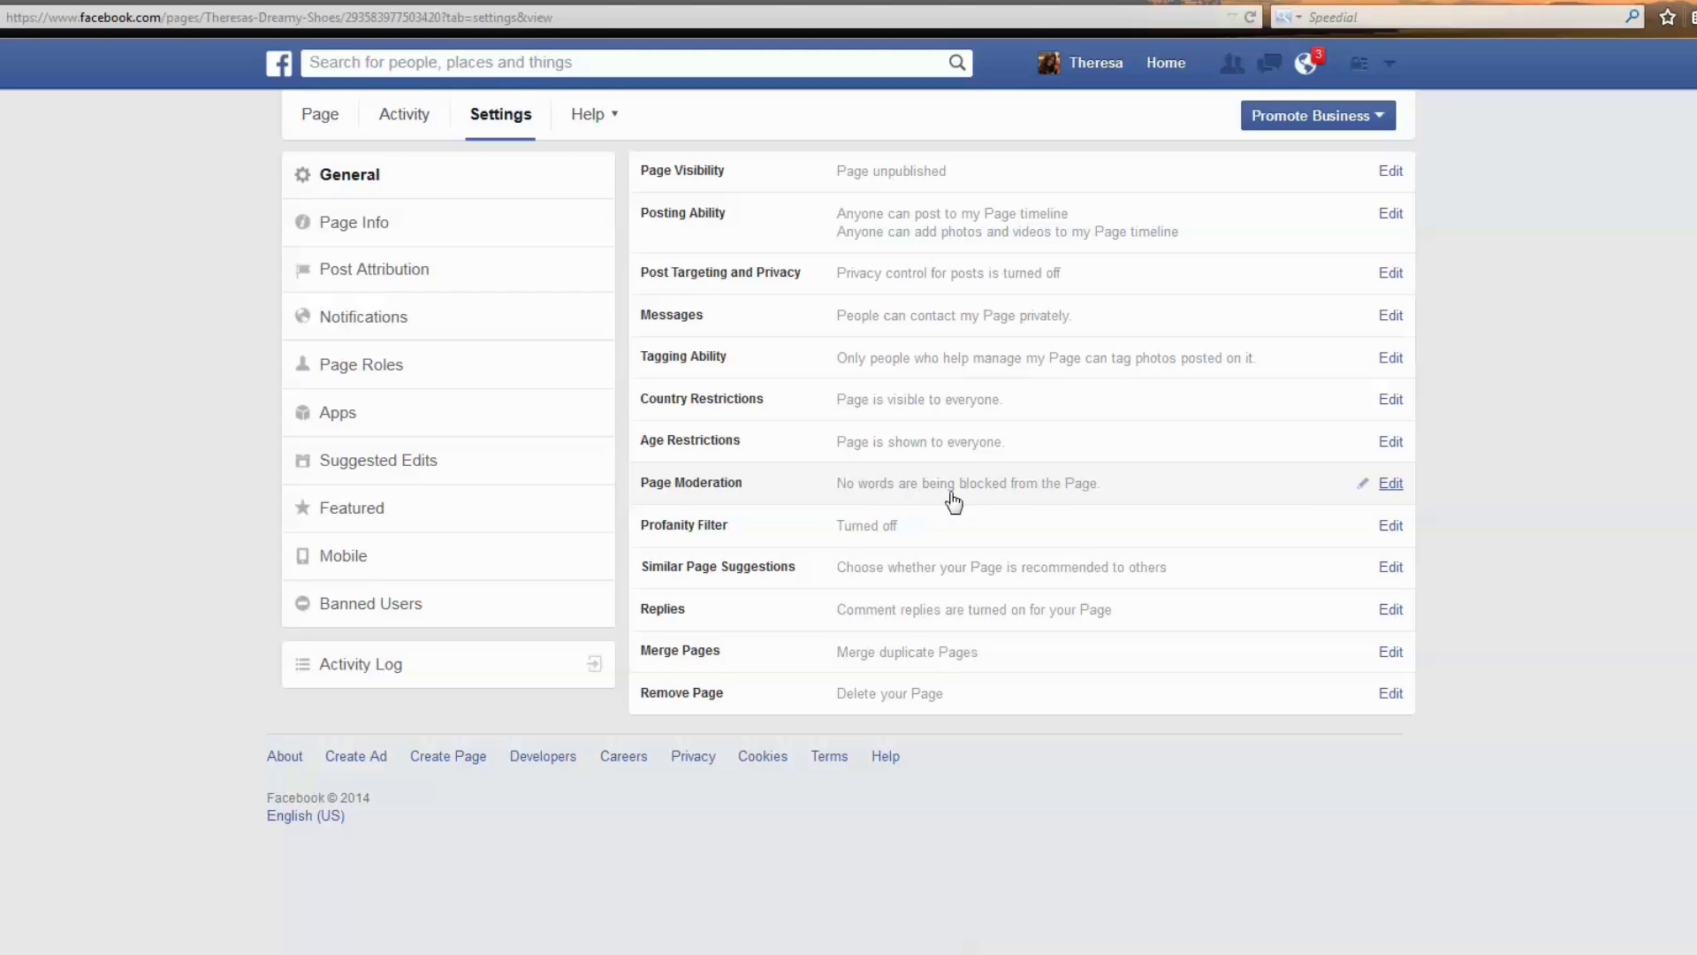
pyautogui.click(1390, 484)
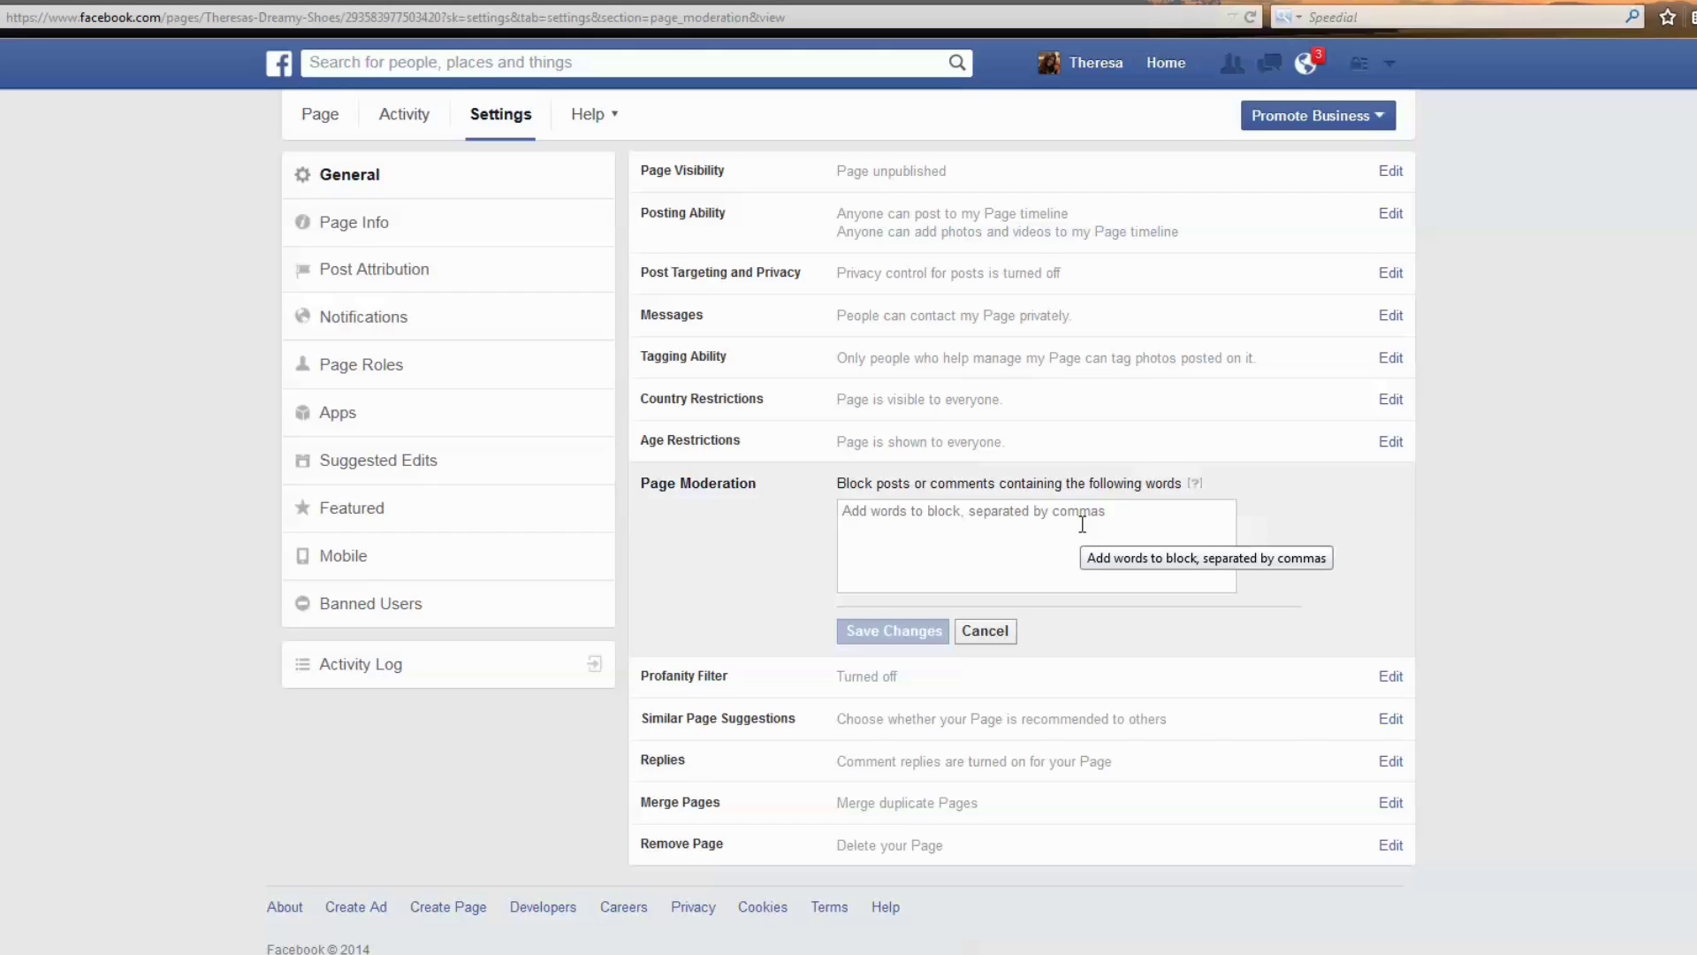
pyautogui.write('http://')
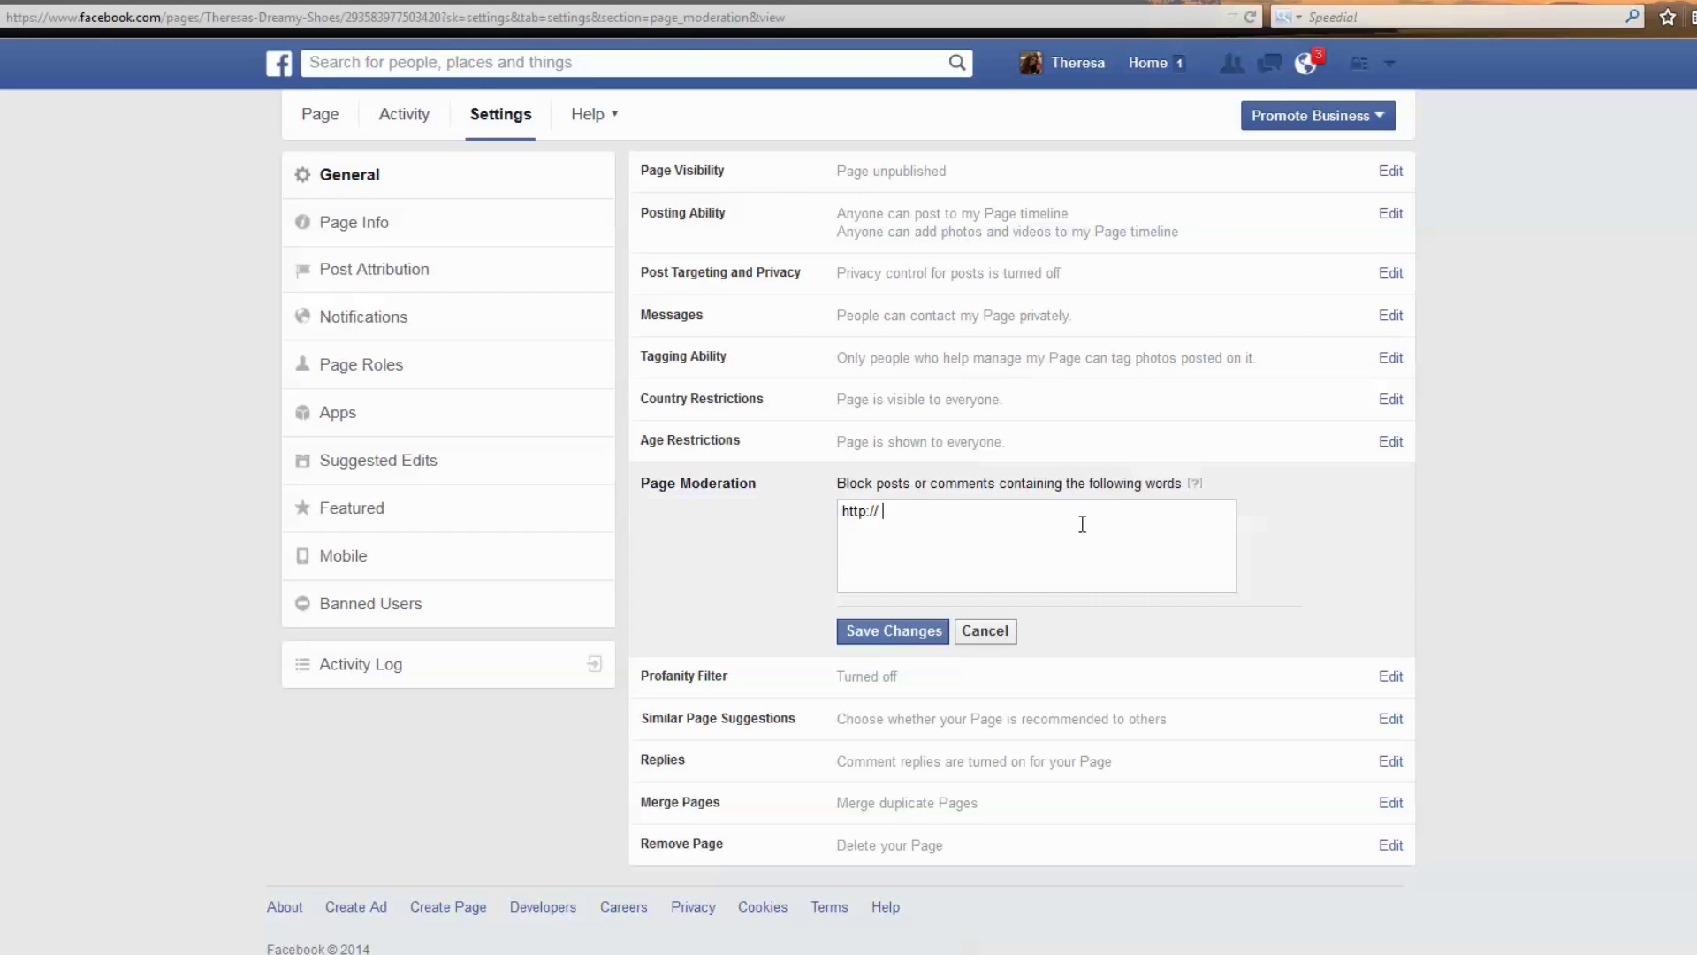
pyautogui.write('http: www')
pyautogui.click(879, 511)
pyautogui.write(',')
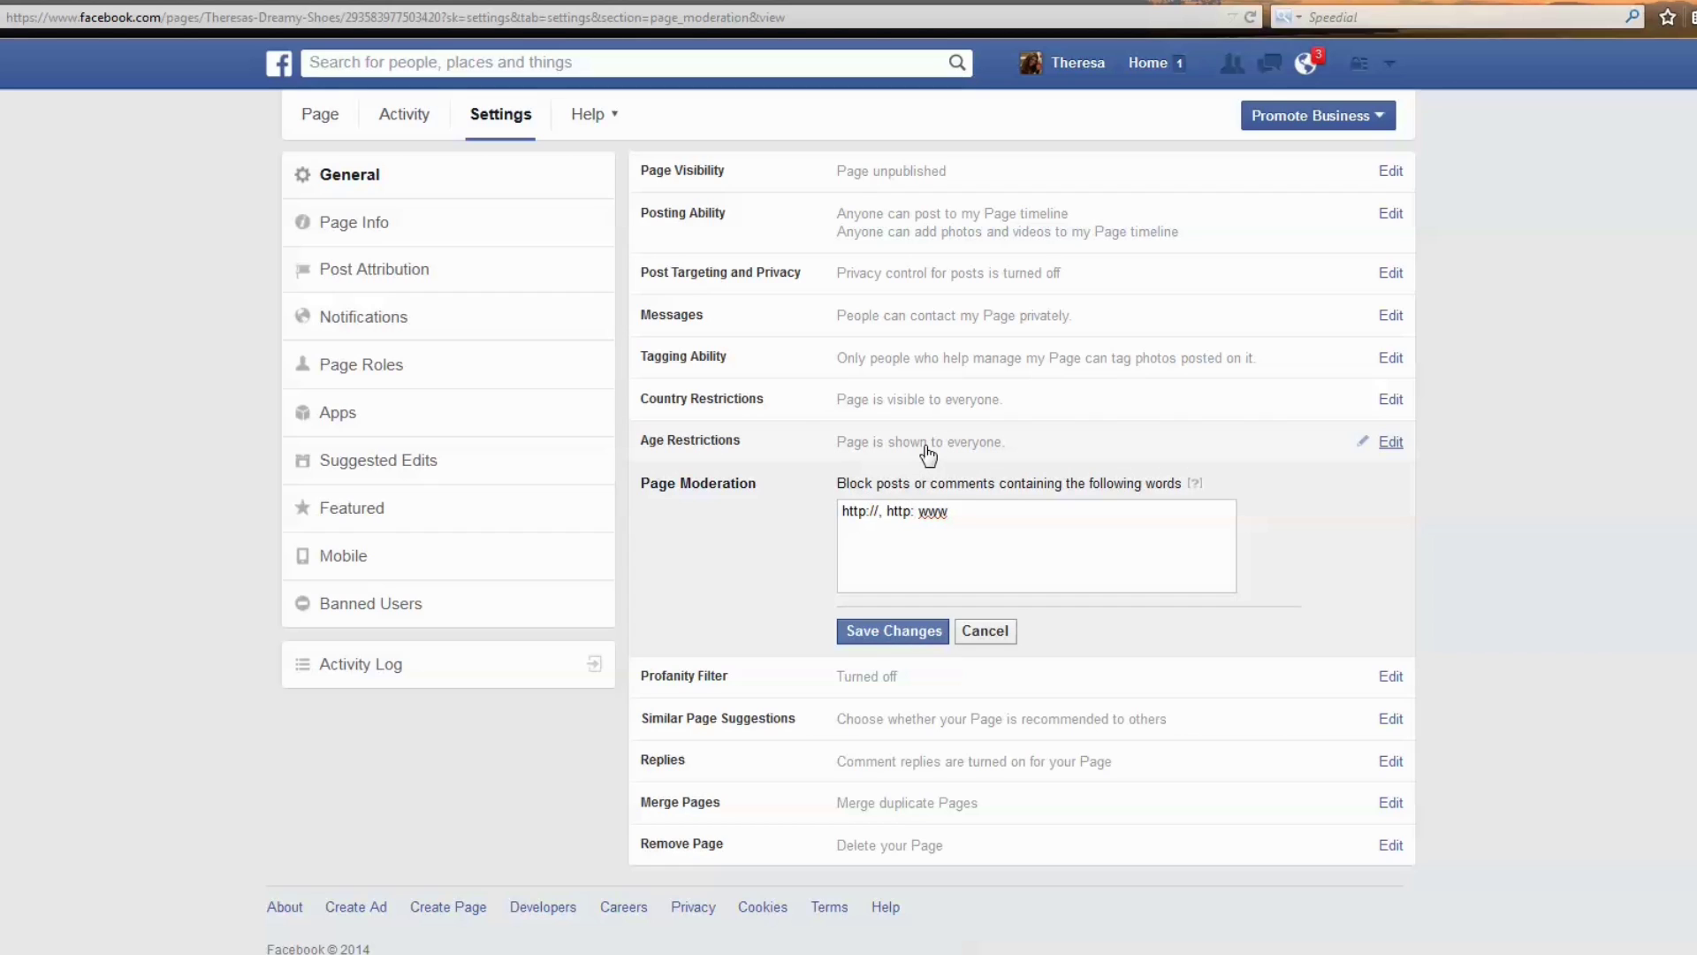
pyautogui.write(',')
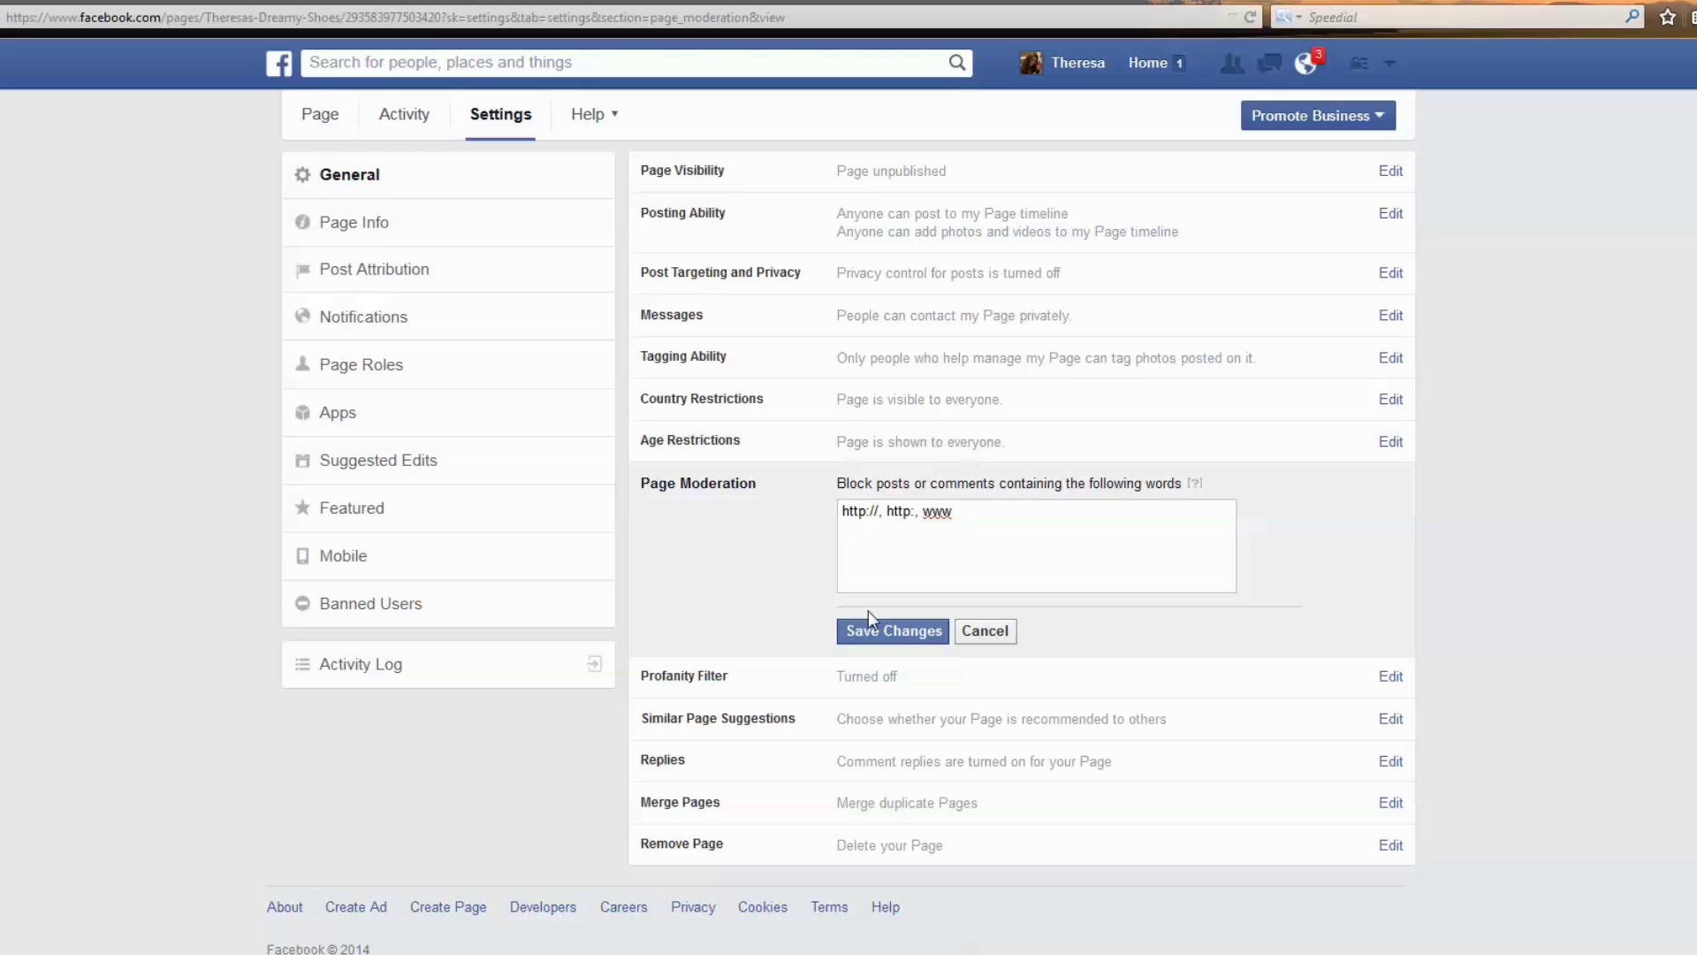
pyautogui.click(889, 626)
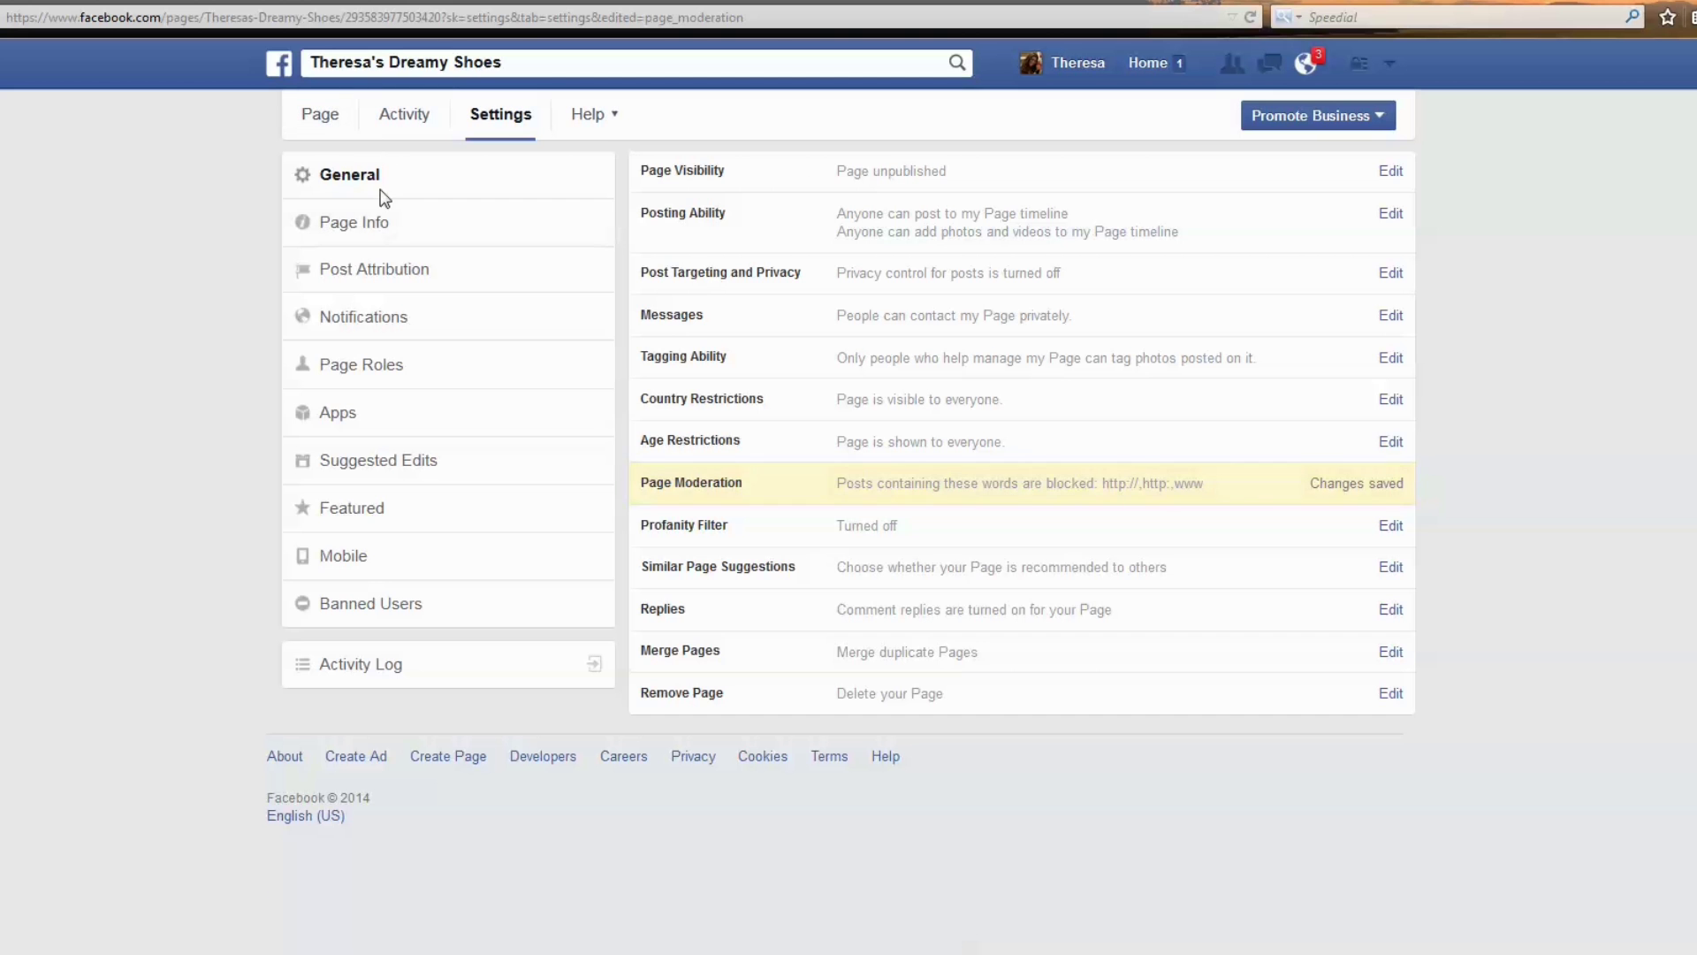
pyautogui.click(364, 231)
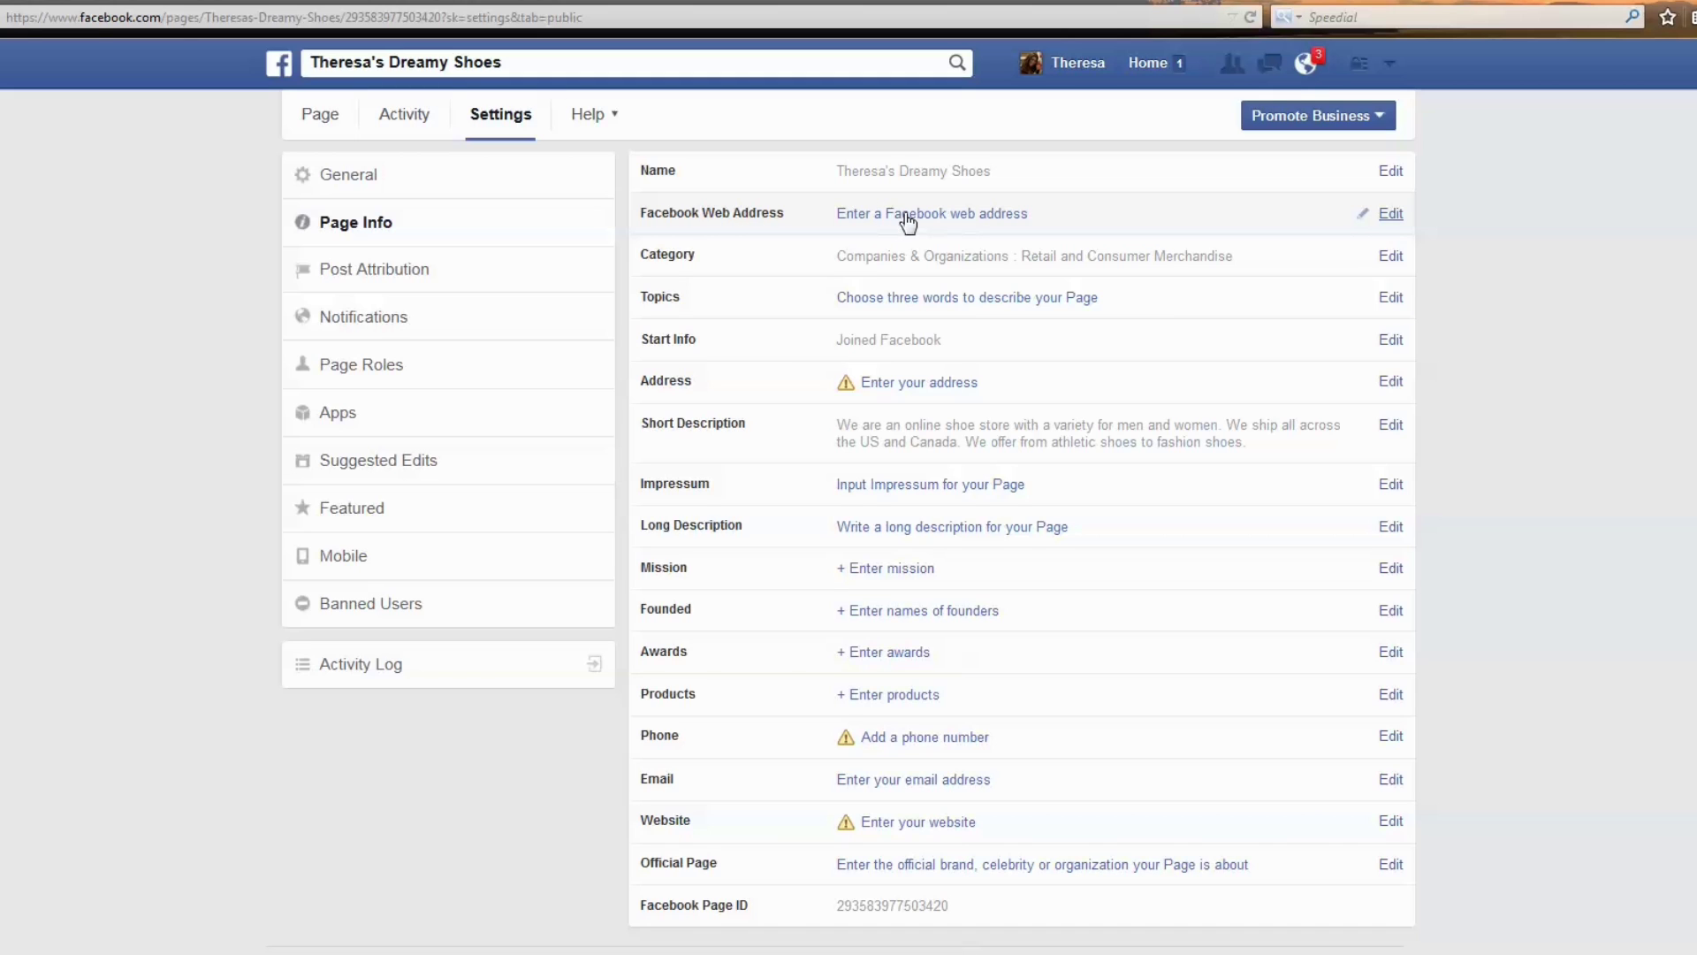
# Start creating a Facebook web address with Theresa's Dreamy Shoes as the chosen Page.
pyautogui.click(1389, 219)
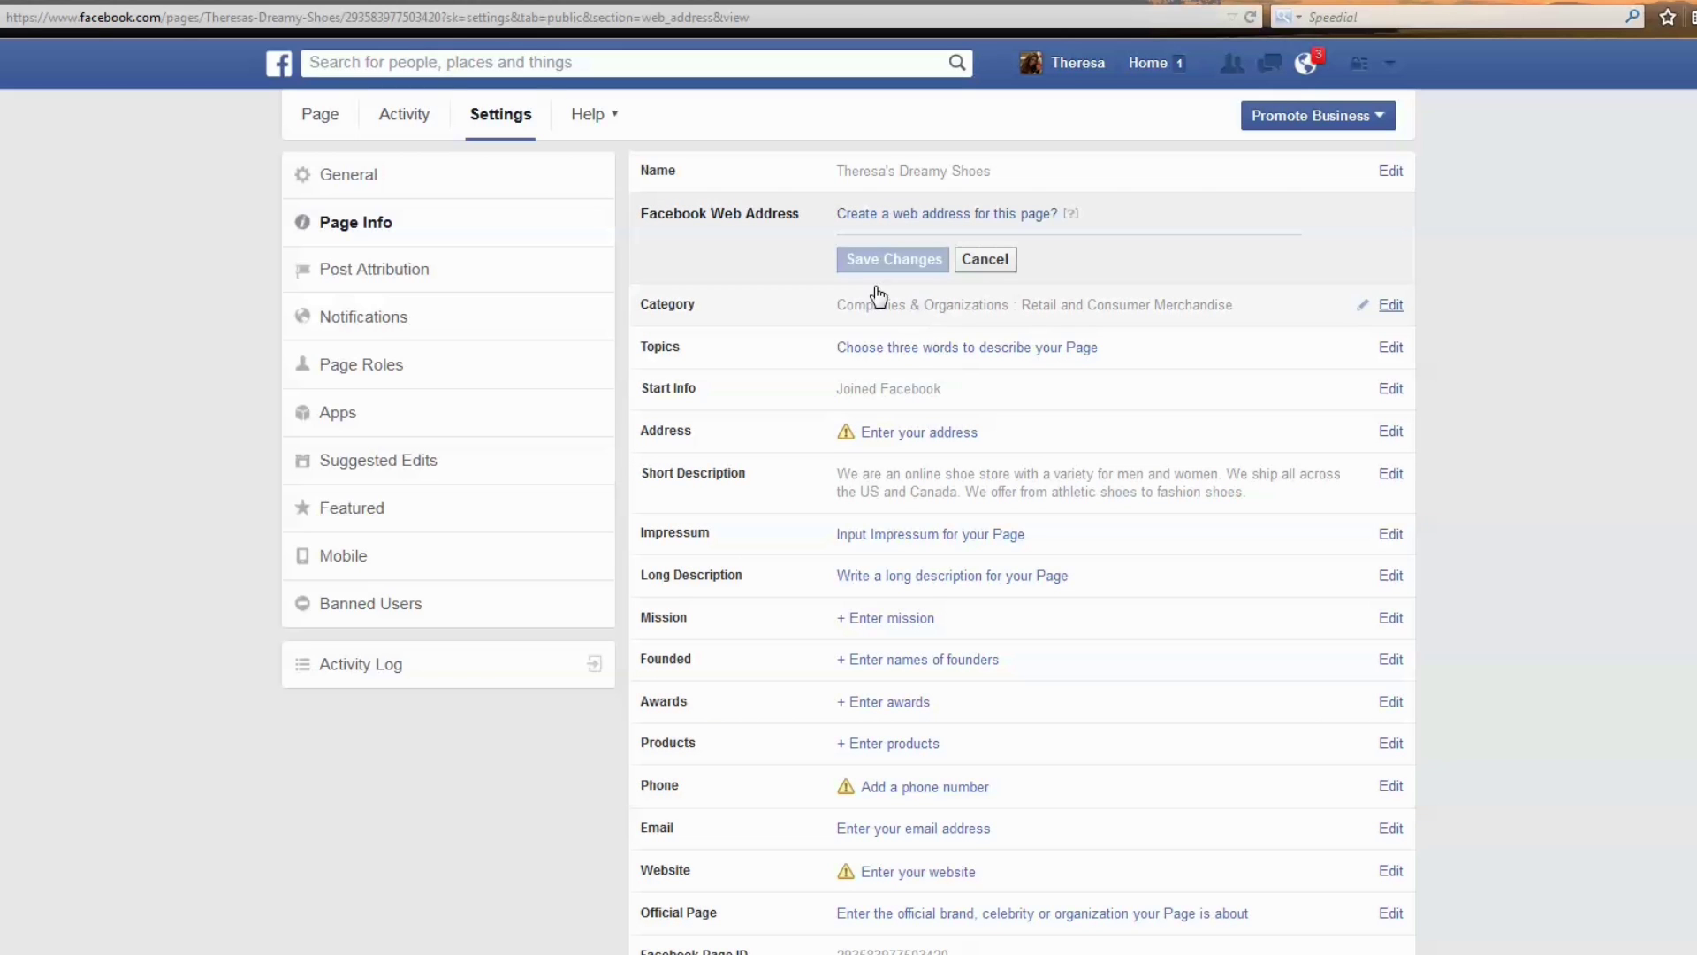
pyautogui.click(884, 214)
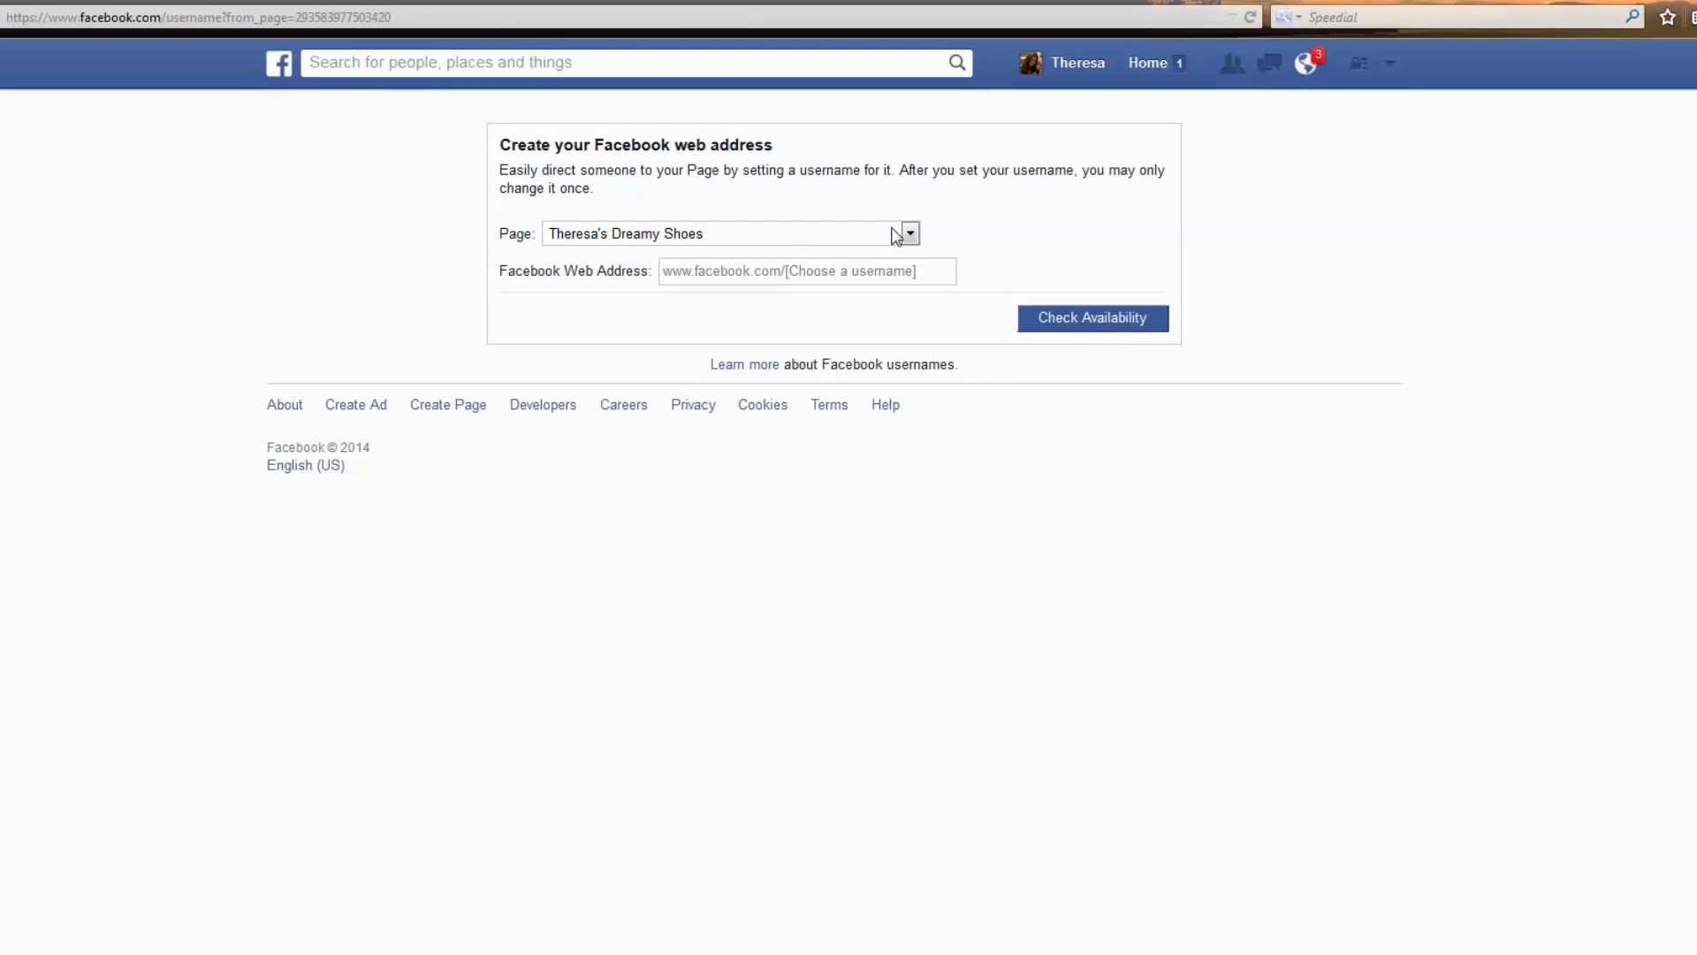
pyautogui.click(793, 239)
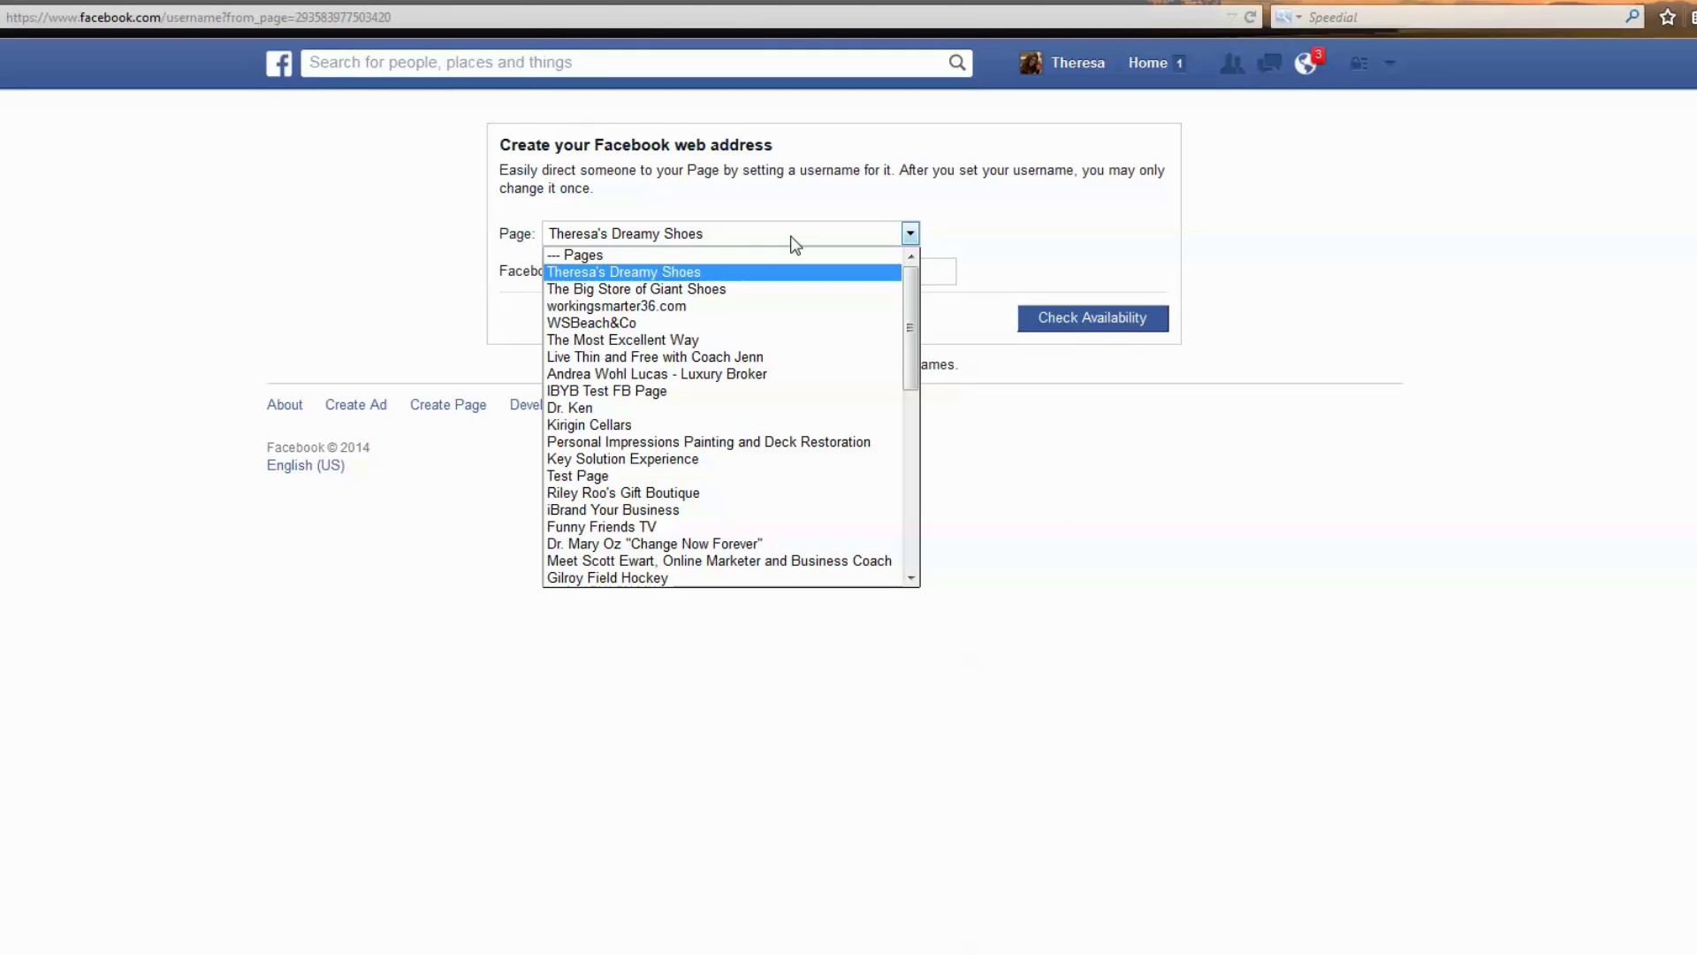
pyautogui.click(645, 274)
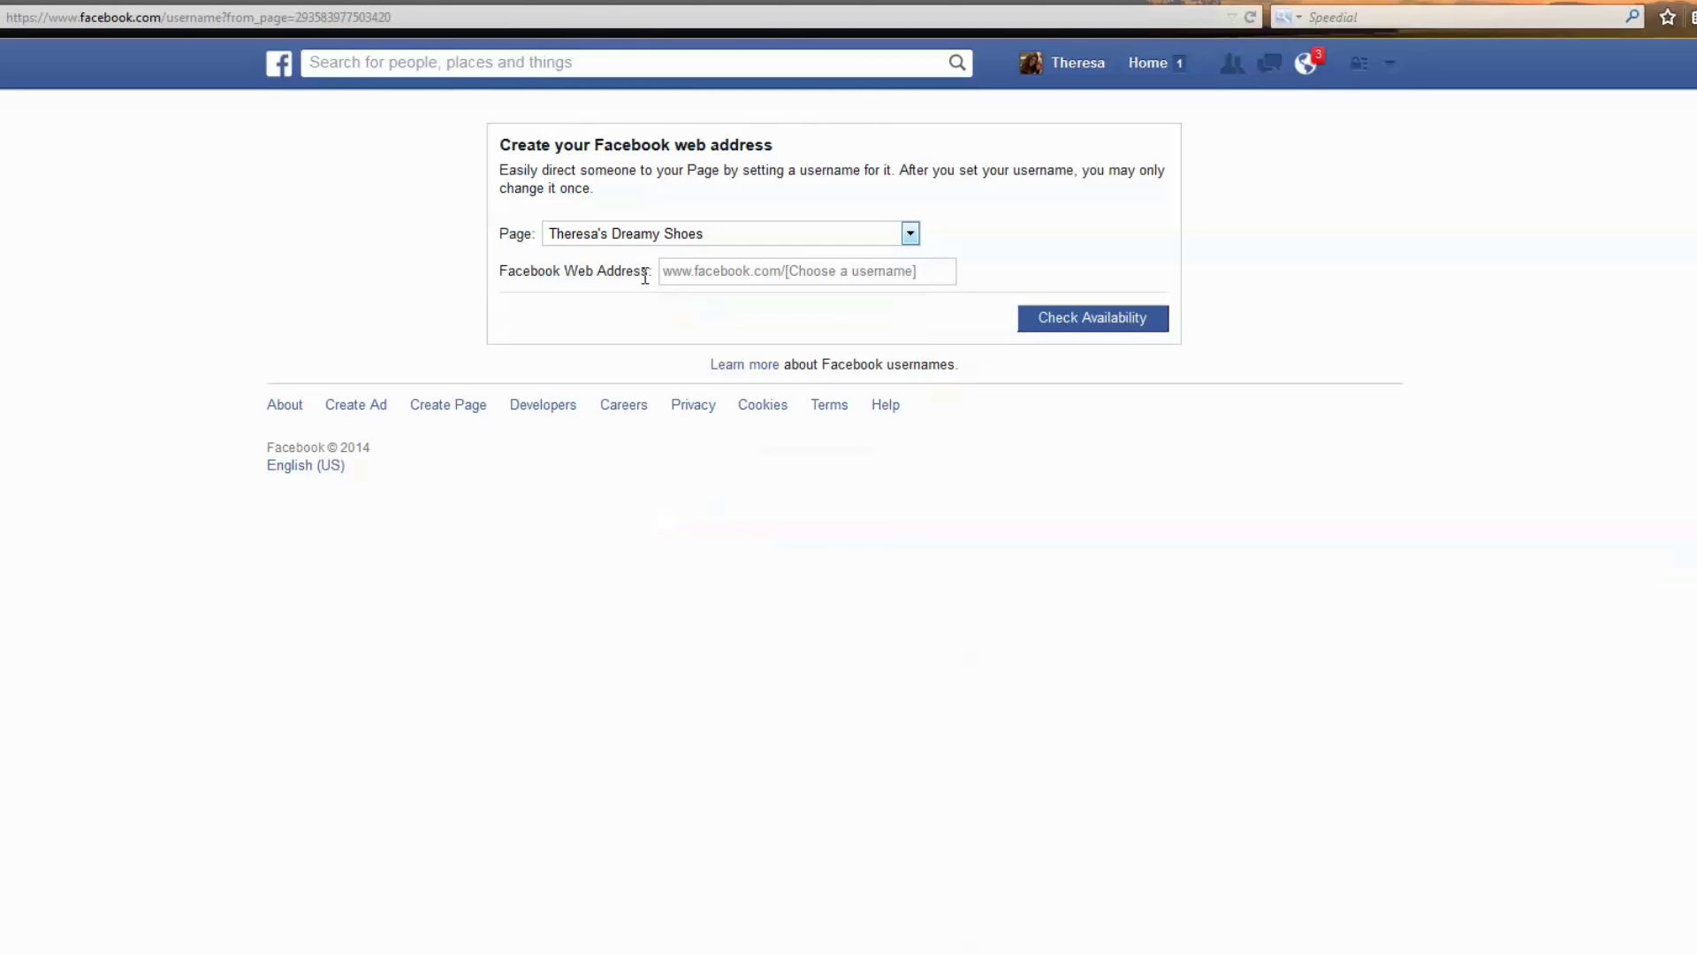
# Check ibrandyourbusiness (unavailable), then theresashoes, and cancel without setting the address.
pyautogui.click(870, 280)
pyautogui.write('ibrandyourbusiness')
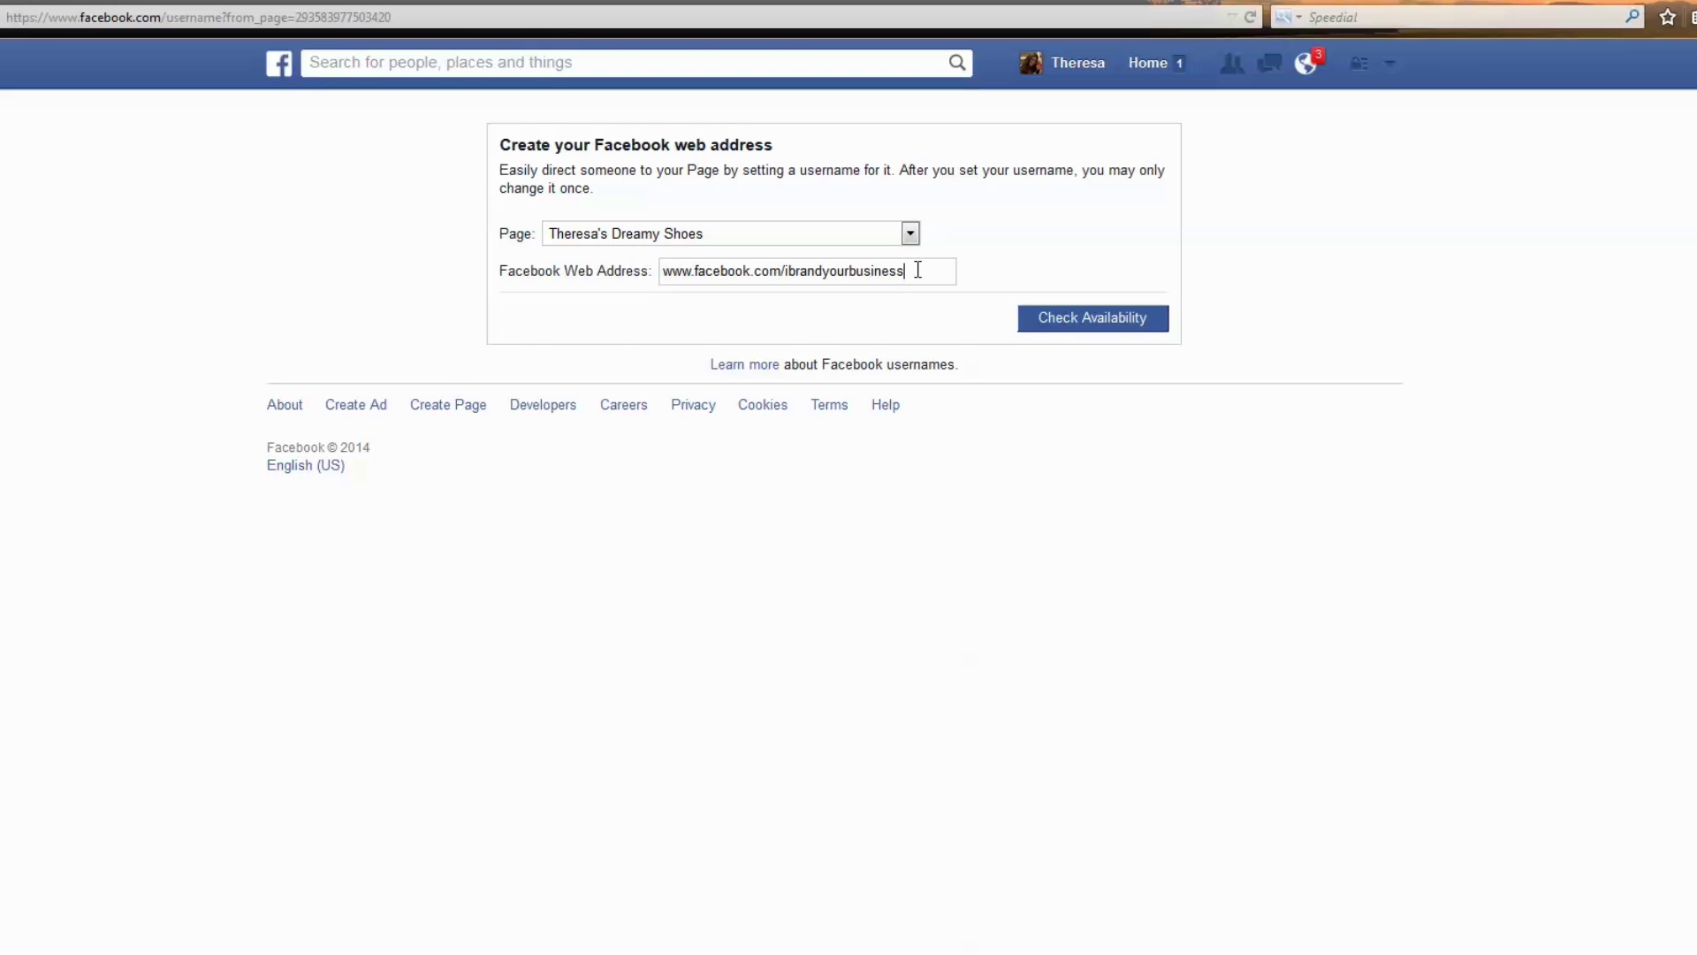
pyautogui.click(1058, 316)
pyautogui.moveTo(502, 305); pyautogui.dragTo(731, 314)
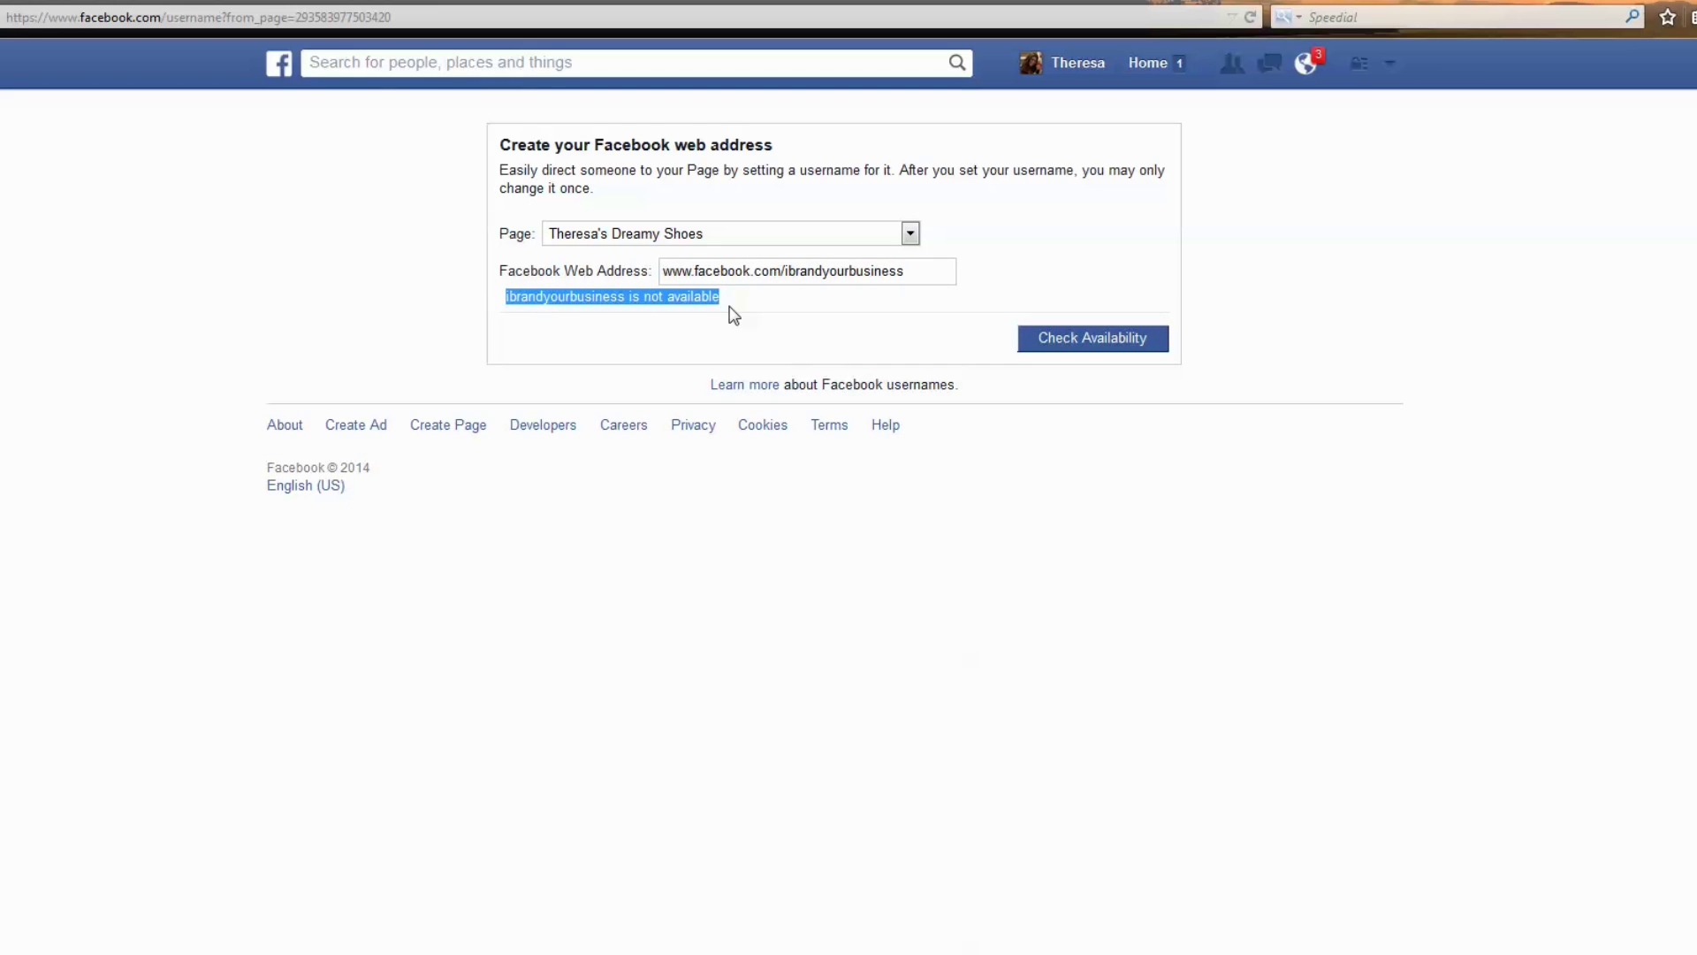
pyautogui.click(830, 271)
pyautogui.doubleClick(836, 274)
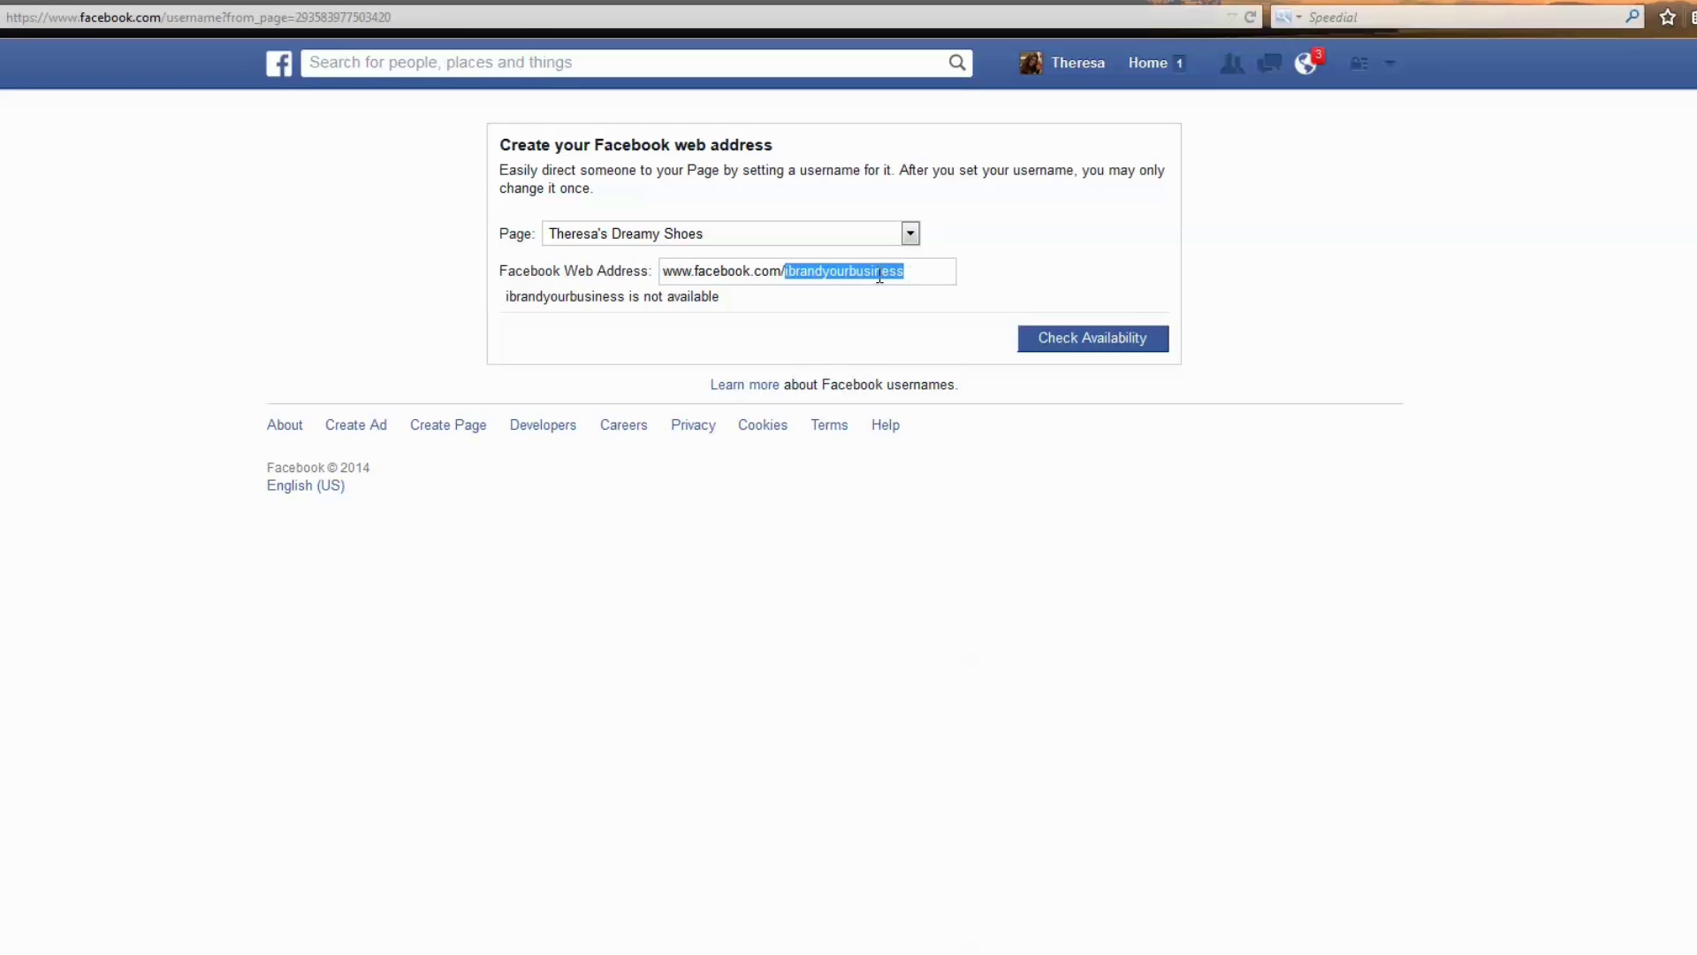
pyautogui.write('theresashoes')
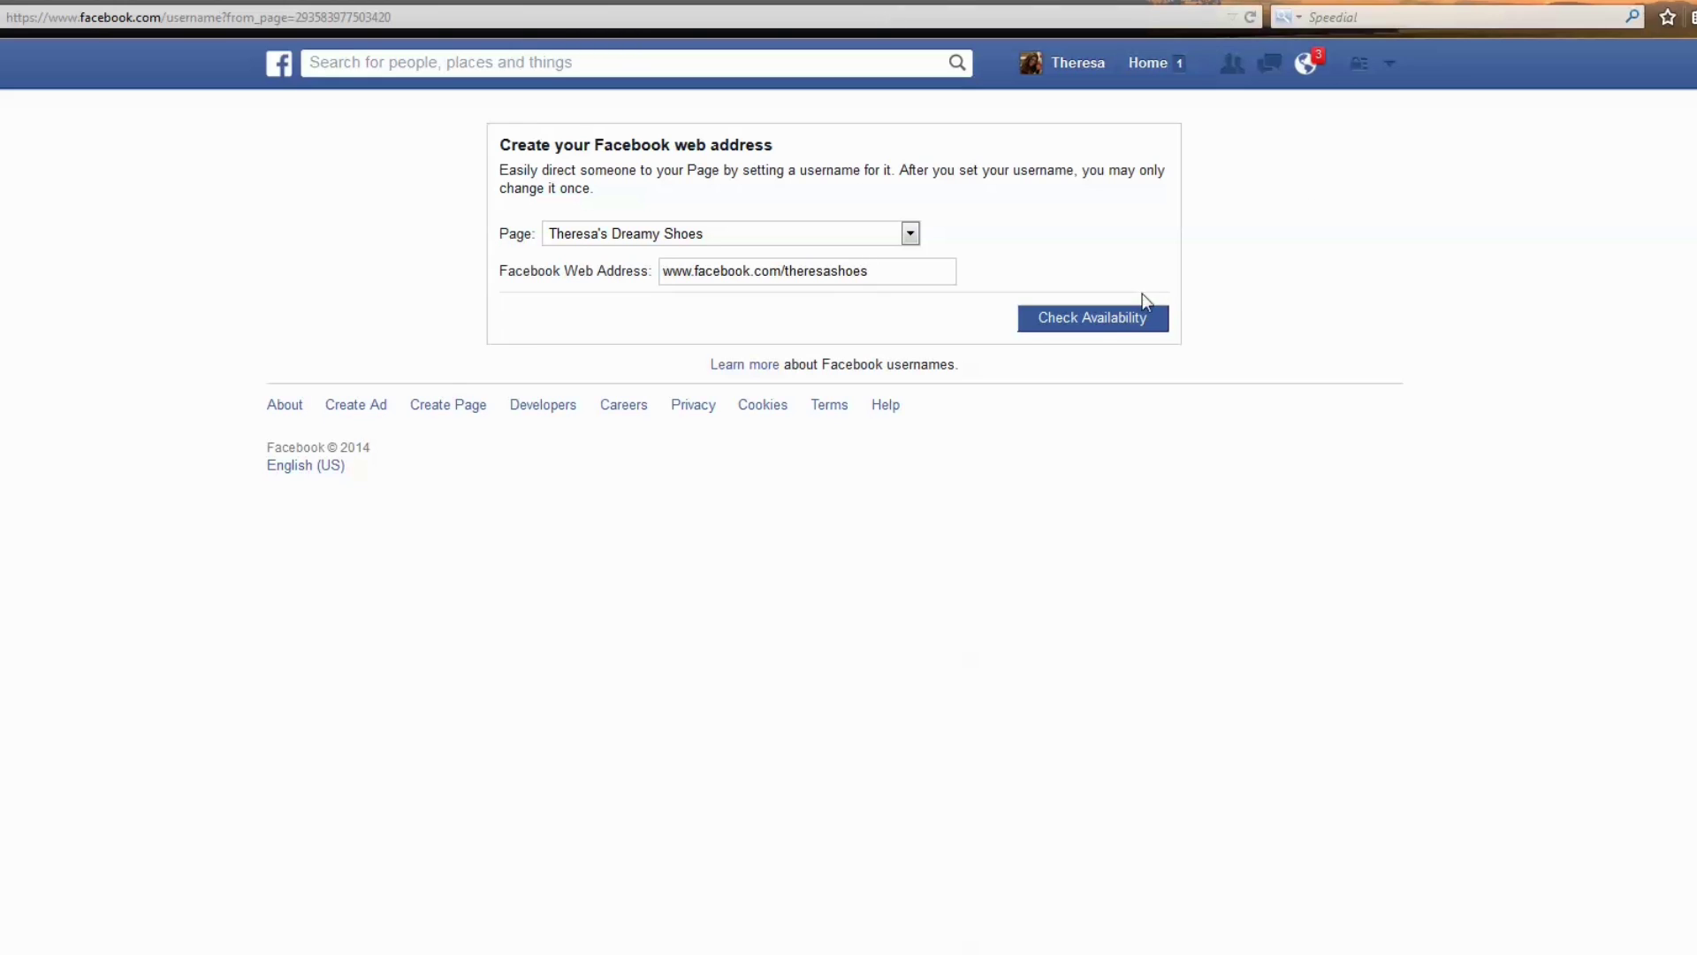
pyautogui.click(1110, 321)
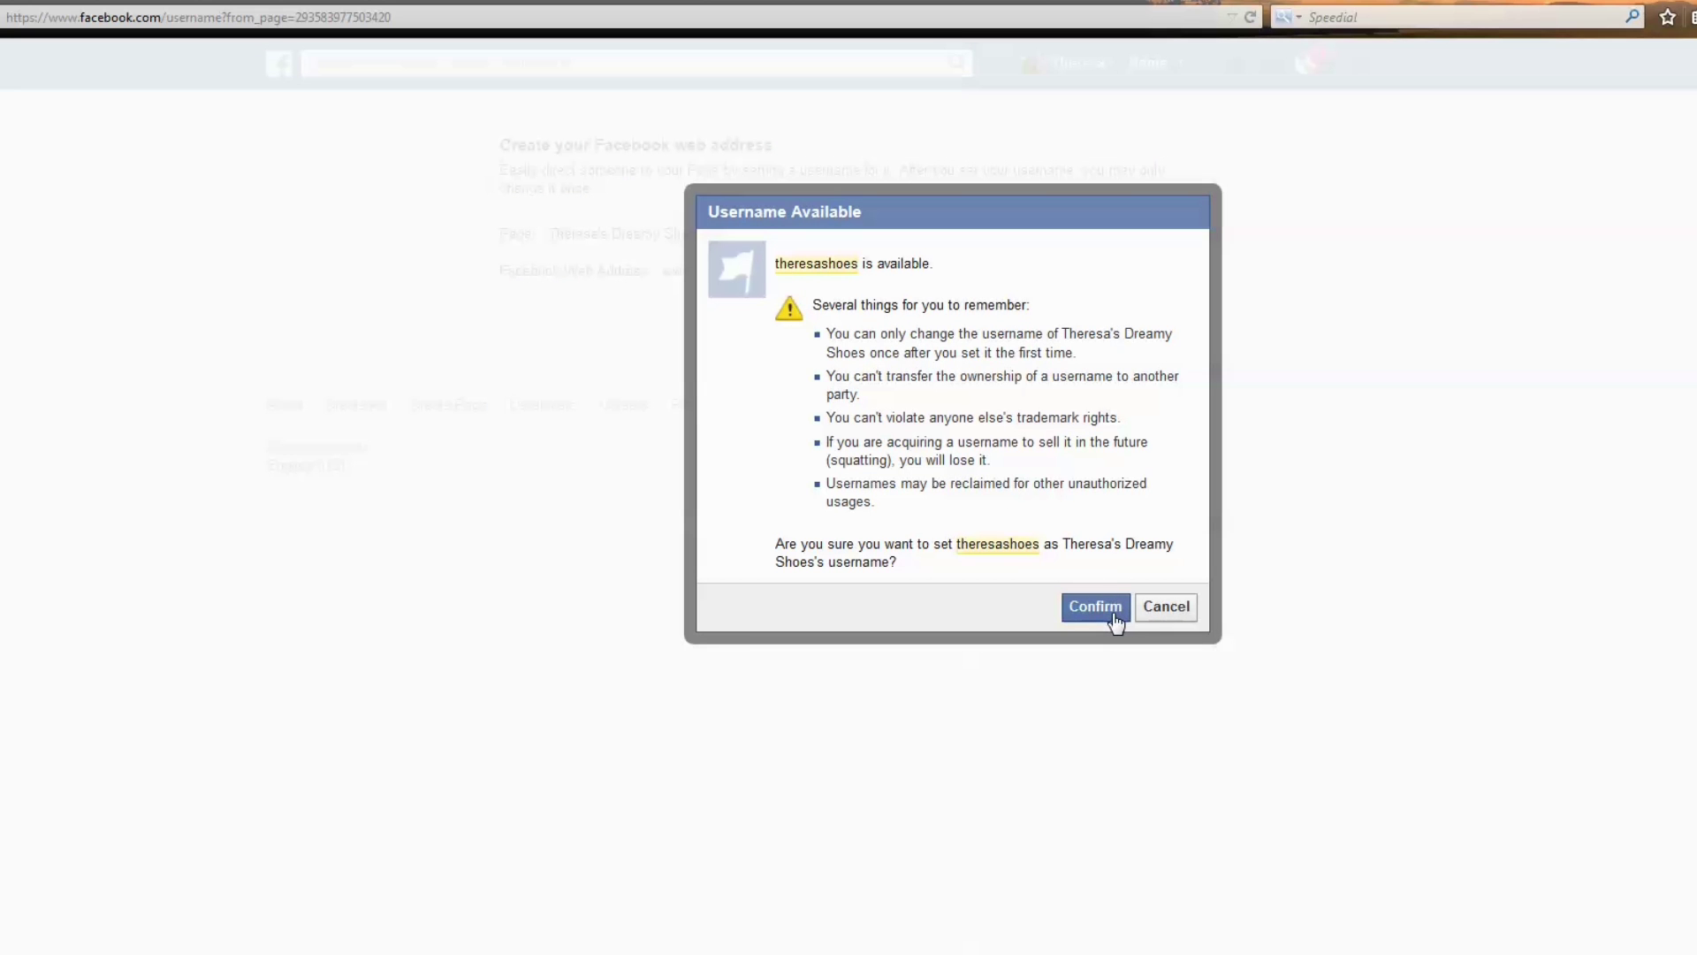
pyautogui.click(1166, 606)
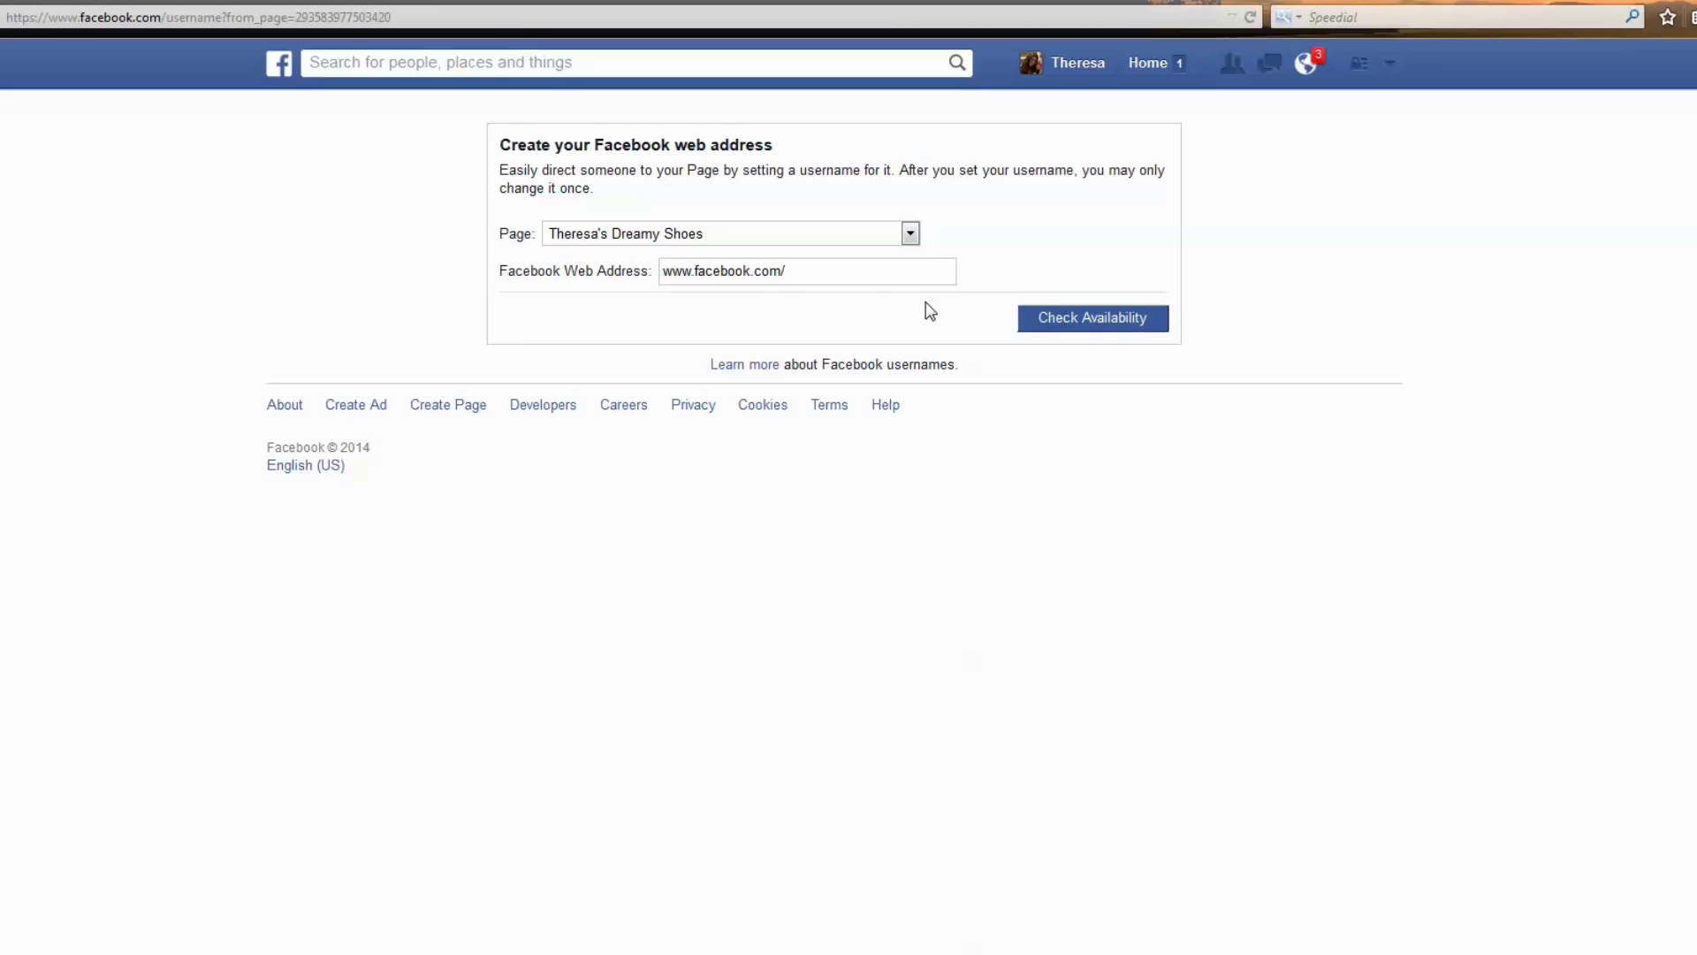
# Open Theresa's Dreamy Shoes Settings > Page Info and start editing its street address.
pyautogui.click(1139, 76)
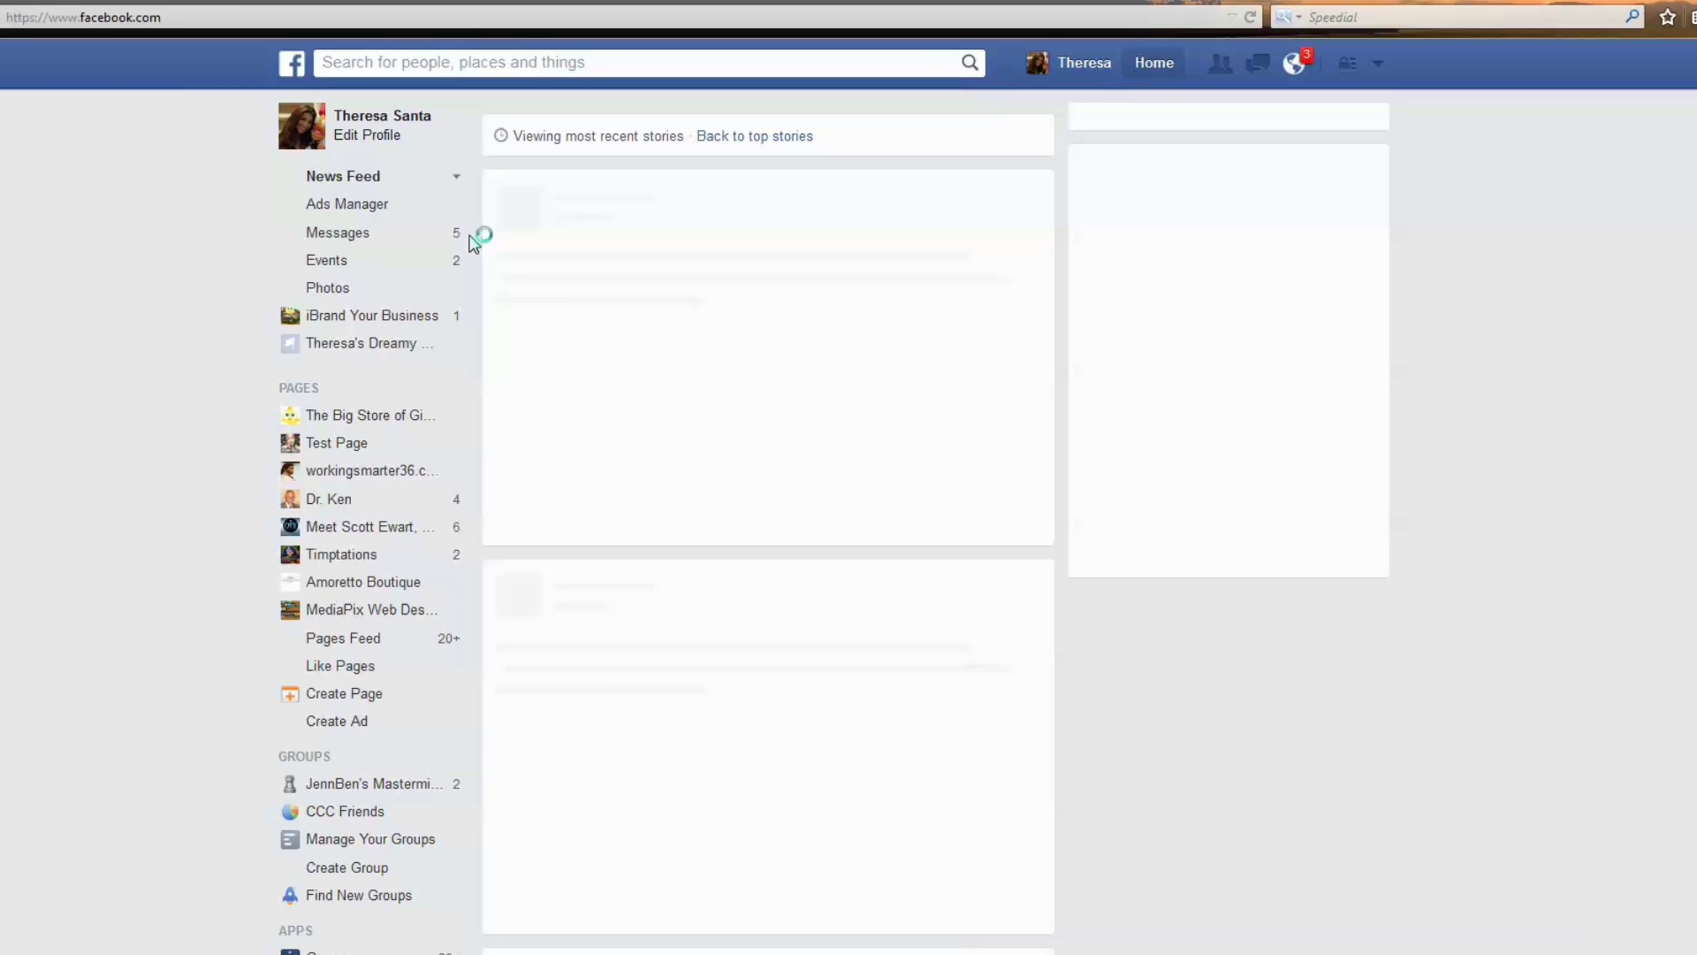
pyautogui.click(354, 344)
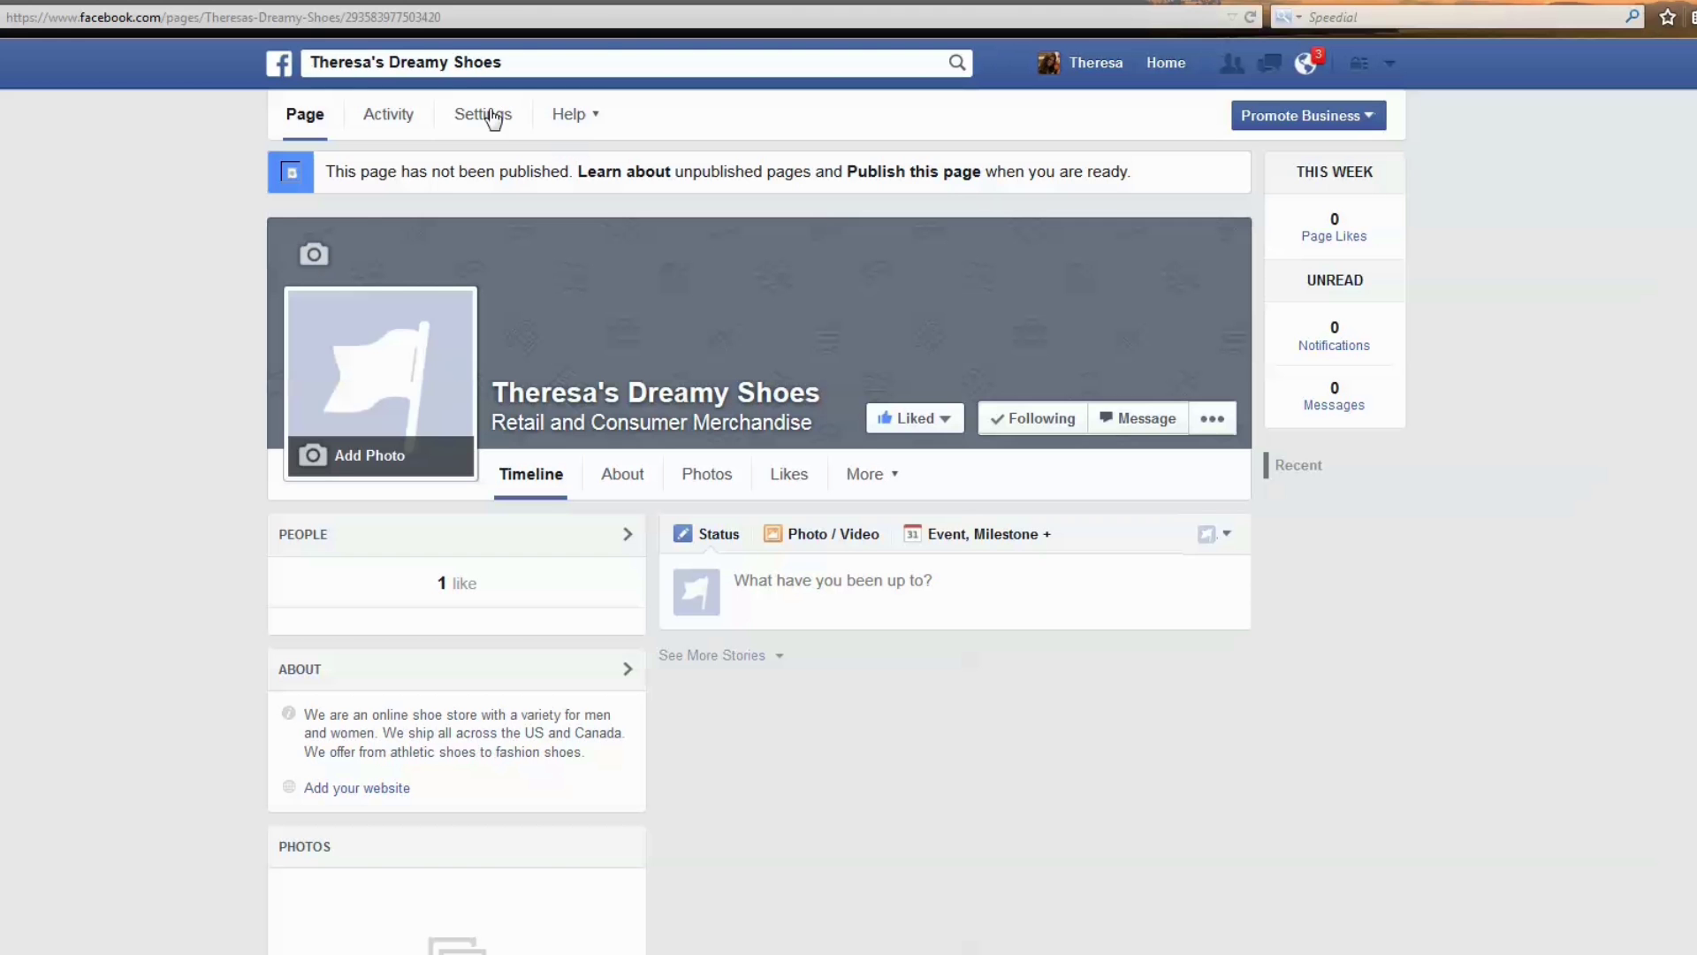
pyautogui.click(485, 114)
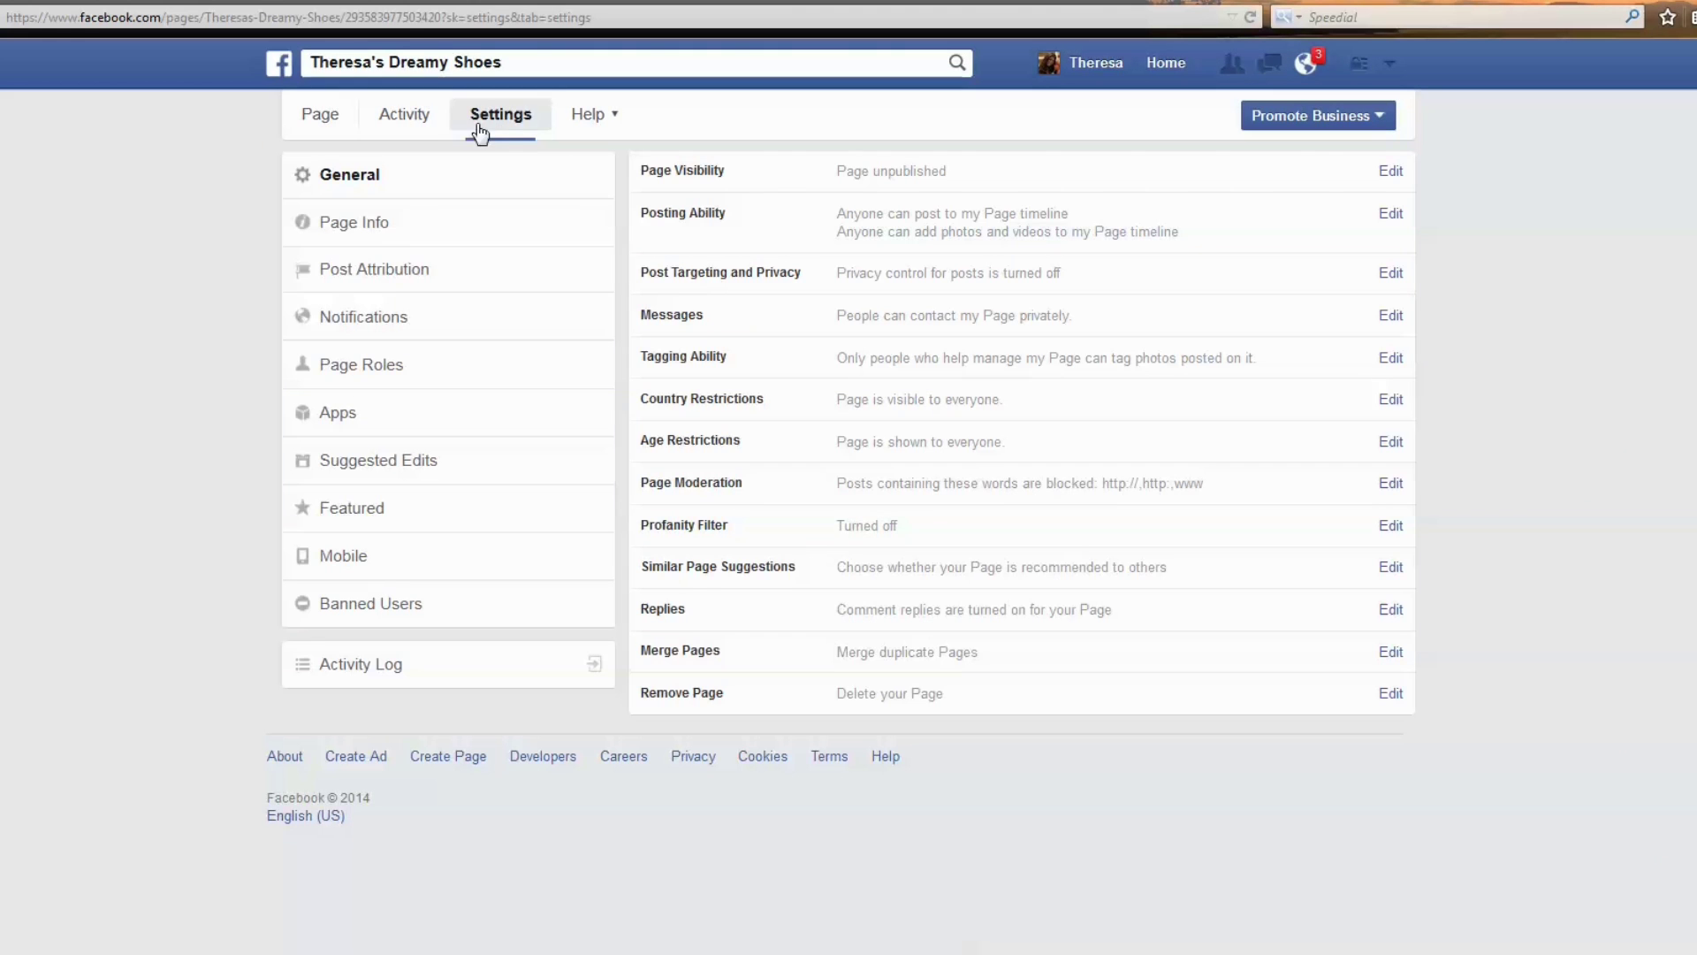
pyautogui.click(368, 229)
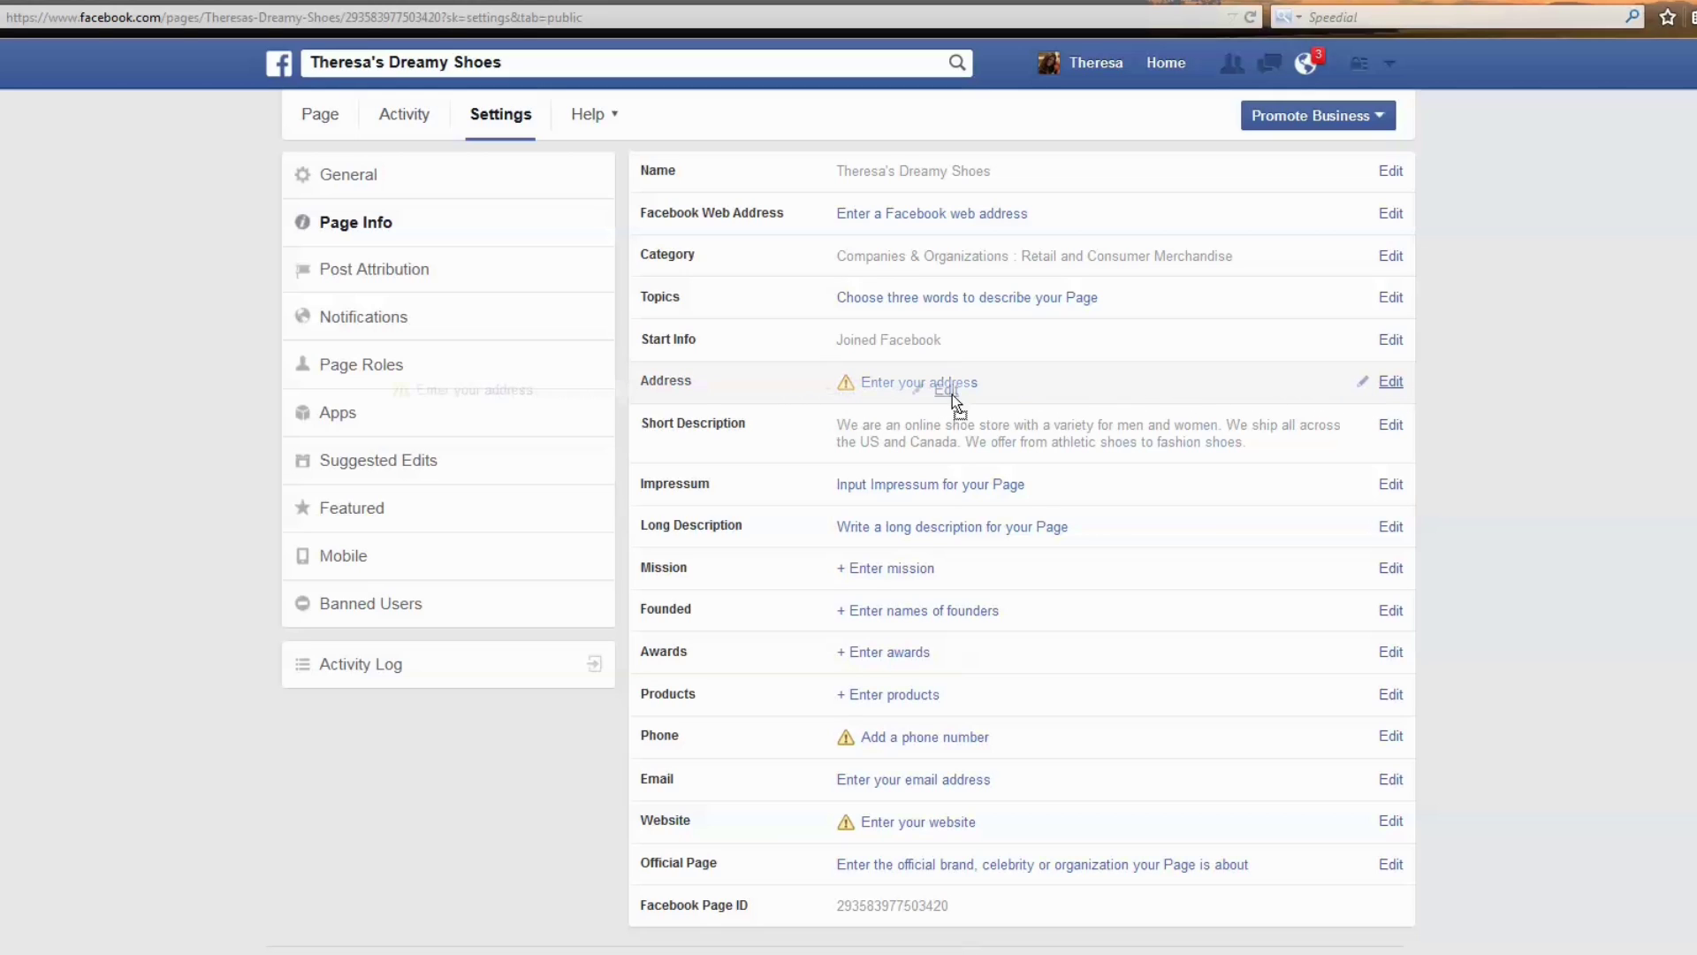
pyautogui.click(941, 395)
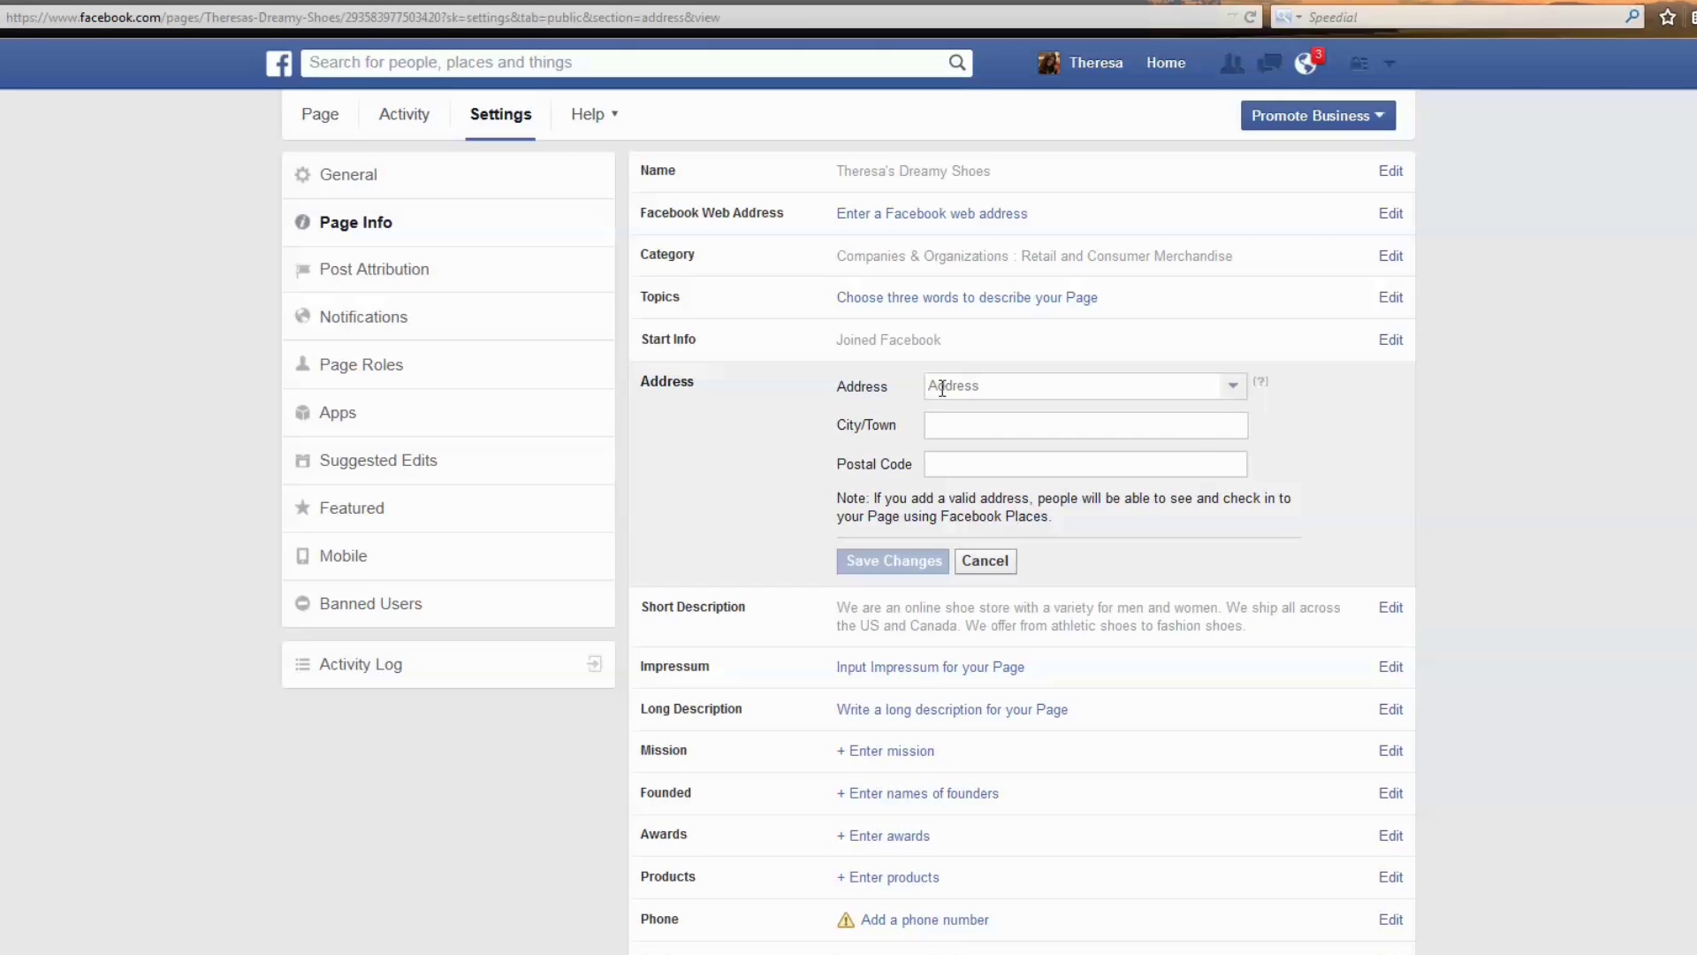
# Save the address as No street address, leaving the short description unchanged.
pyautogui.click(1233, 389)
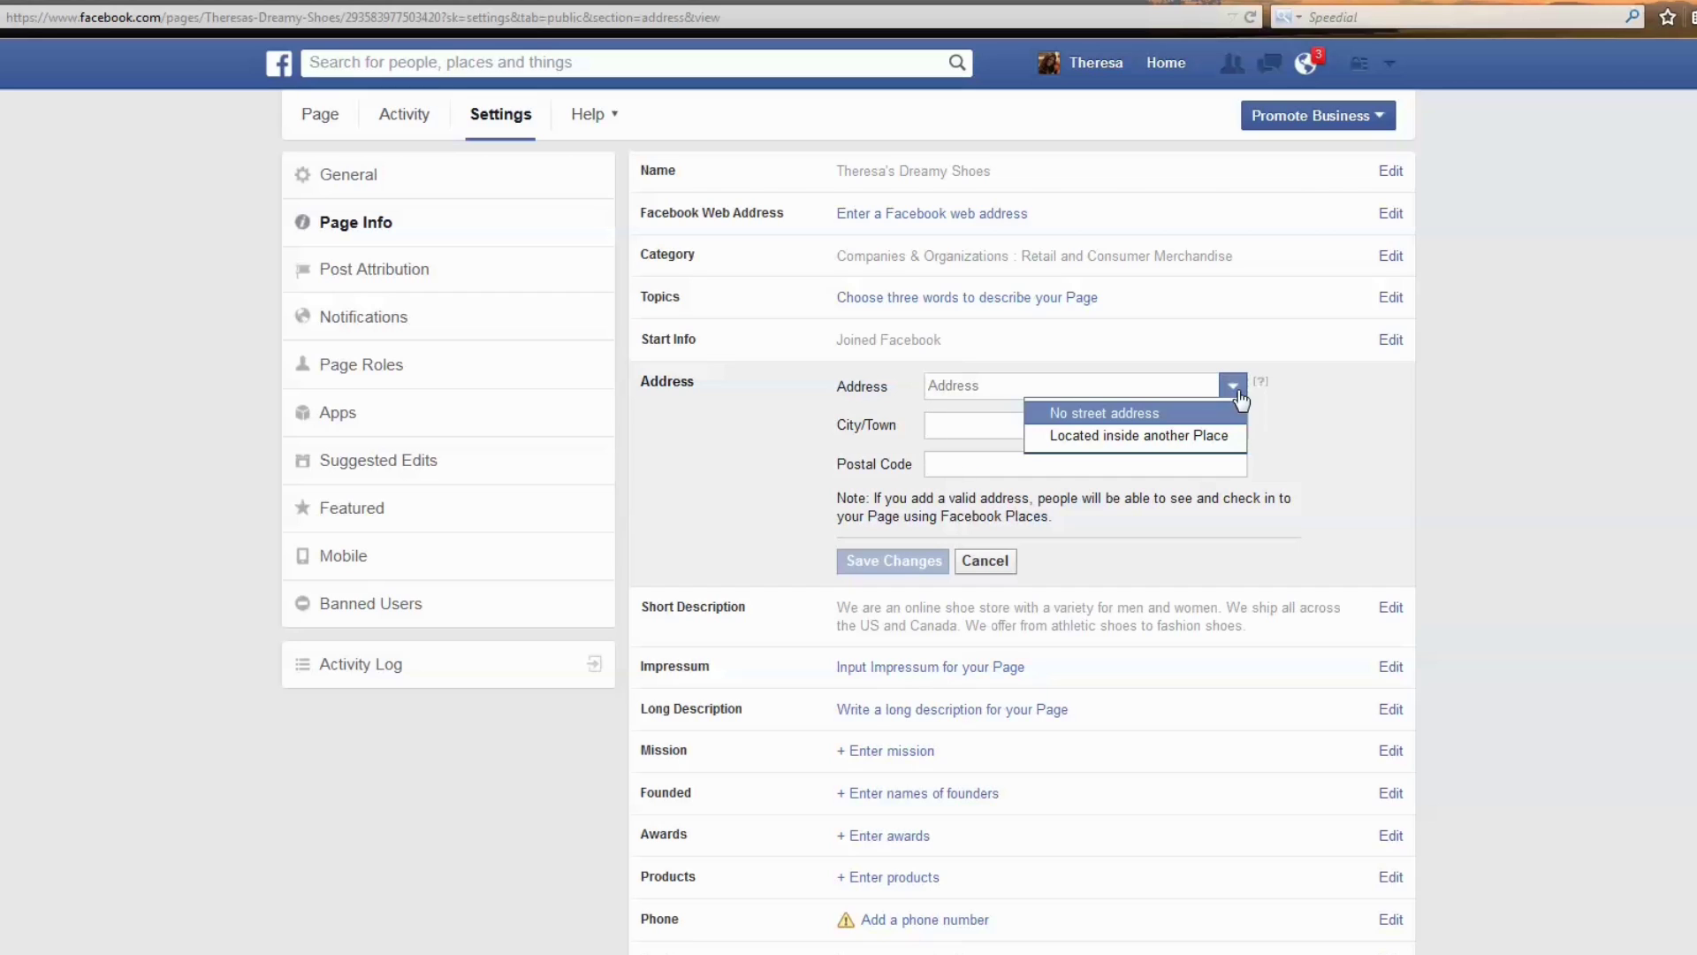
pyautogui.click(1134, 413)
pyautogui.click(902, 557)
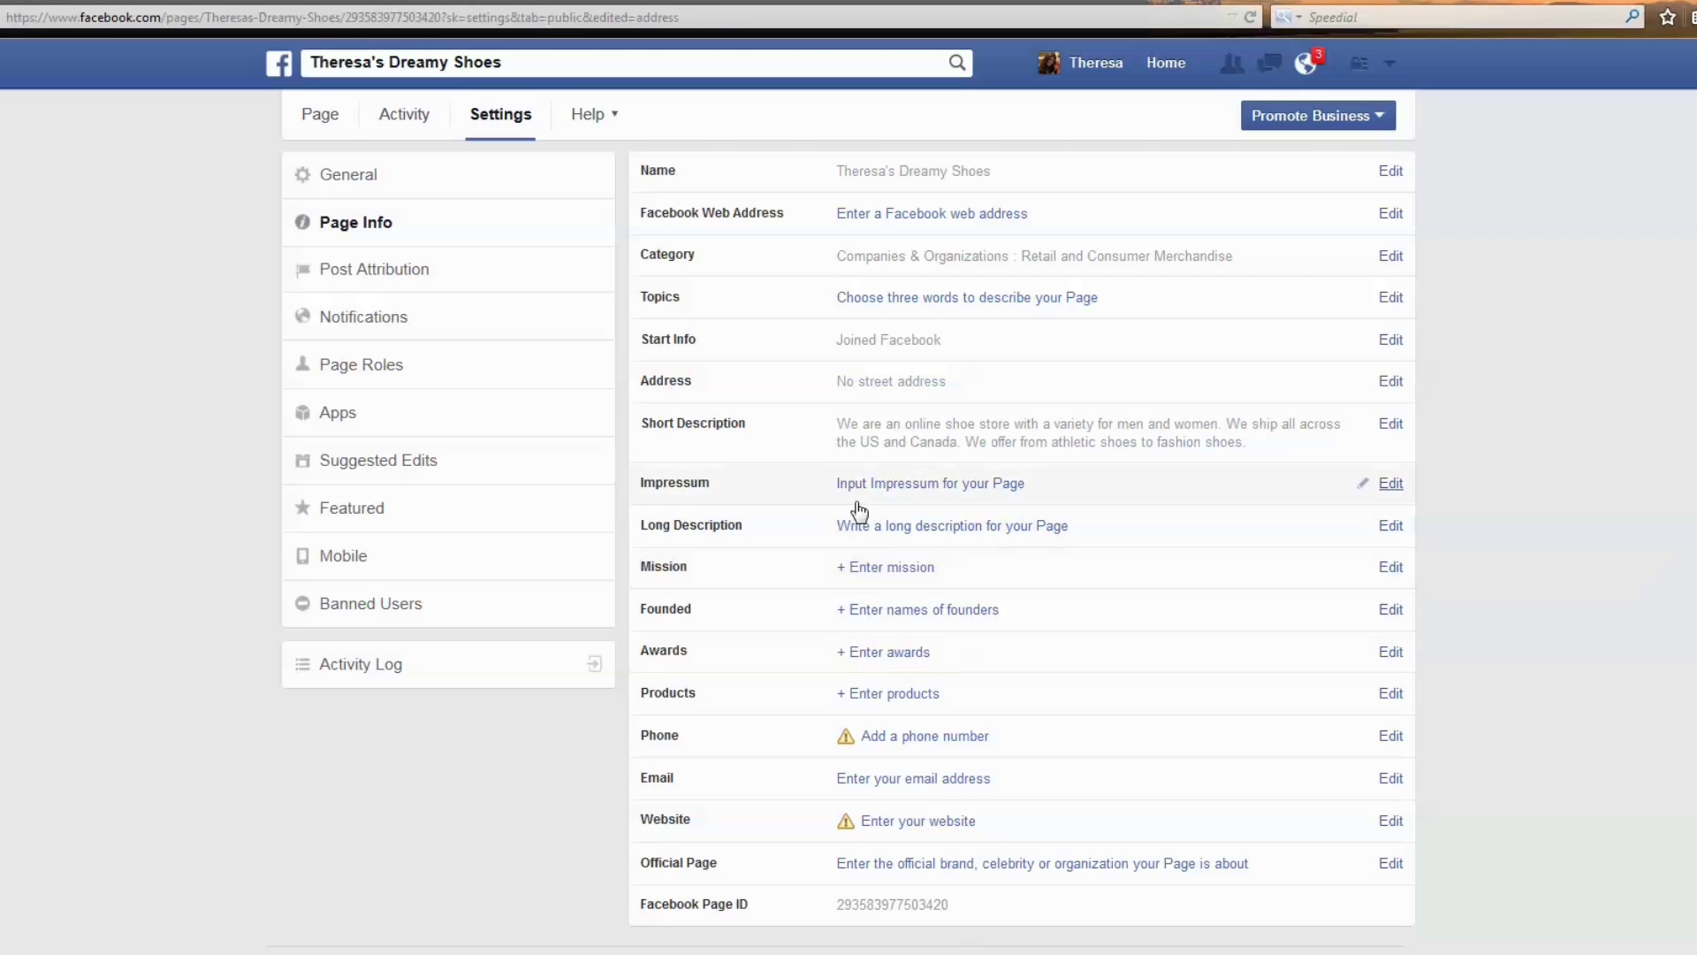
pyautogui.click(1390, 425)
pyautogui.moveTo(1294, 454); pyautogui.dragTo(801, 404)
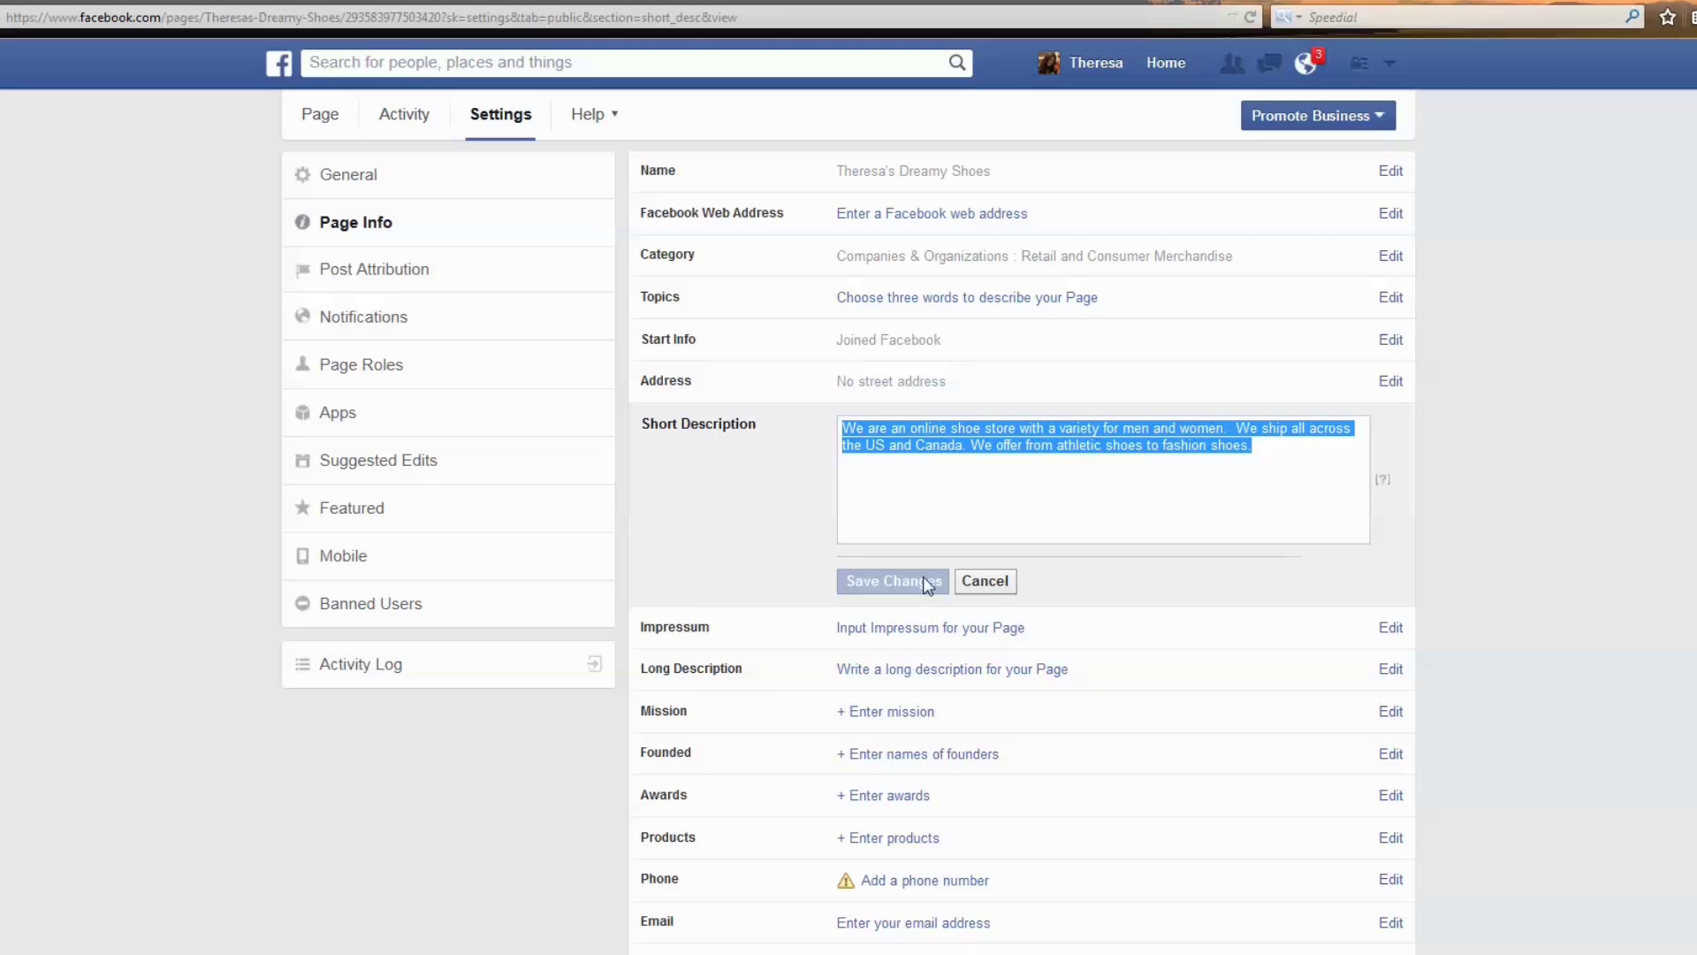
pyautogui.click(971, 586)
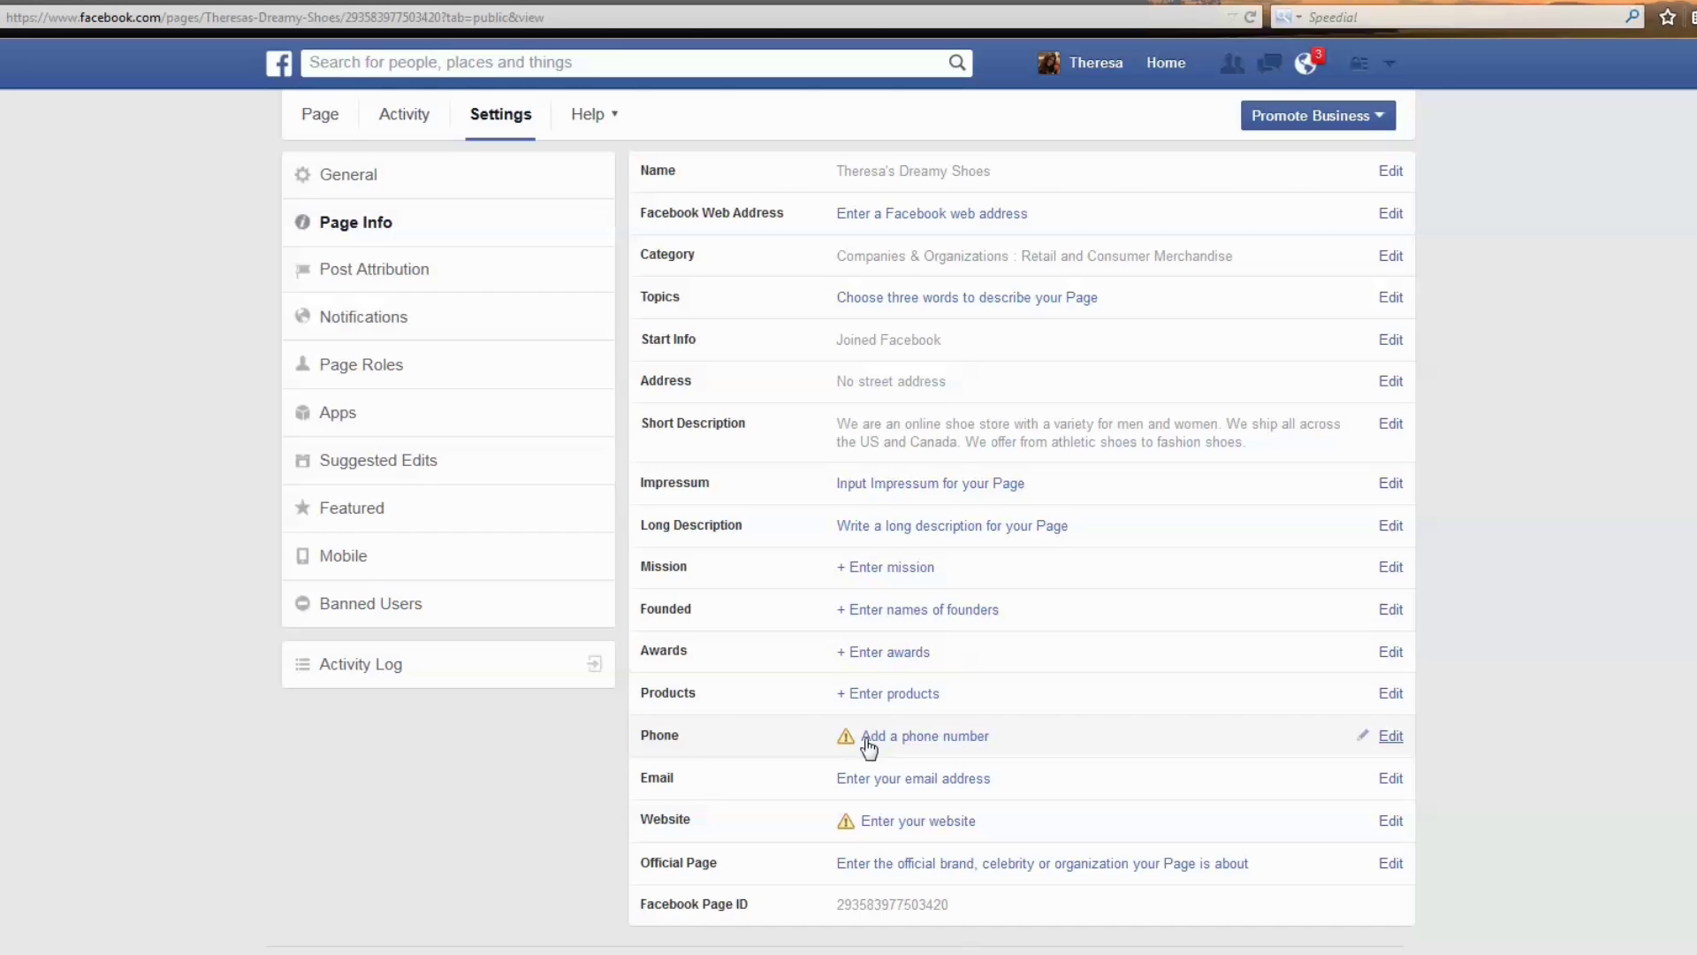
# Save the phone as No phone and the website as No website.
pyautogui.click(1390, 737)
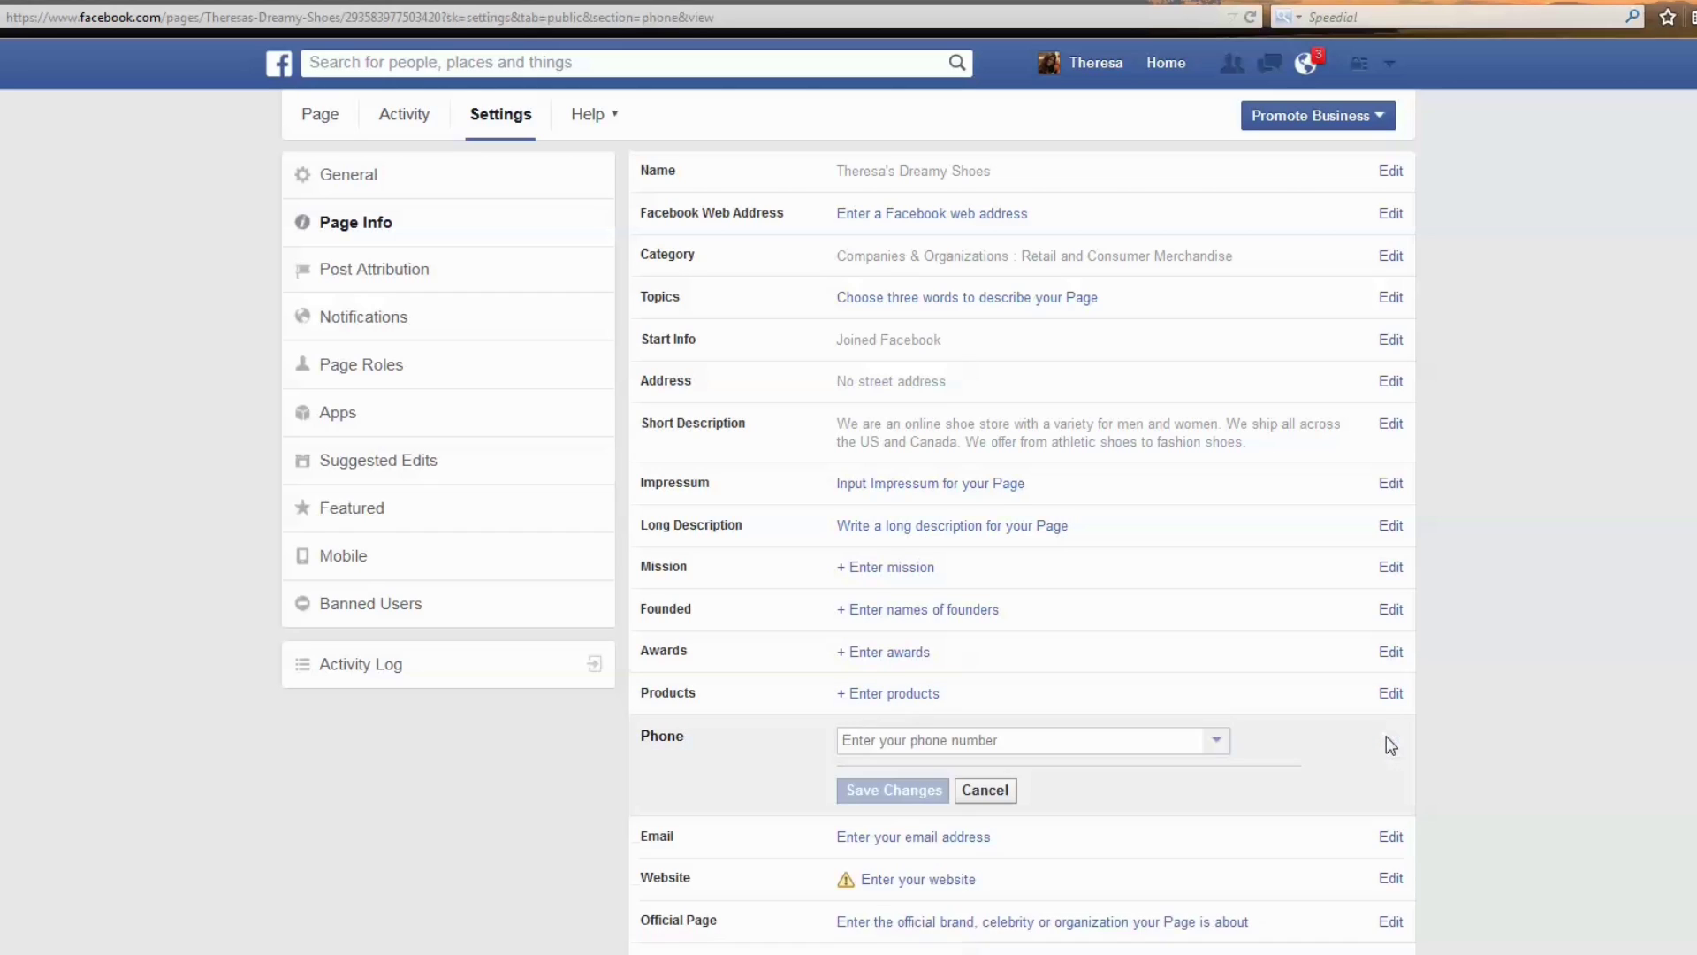
pyautogui.click(1217, 750)
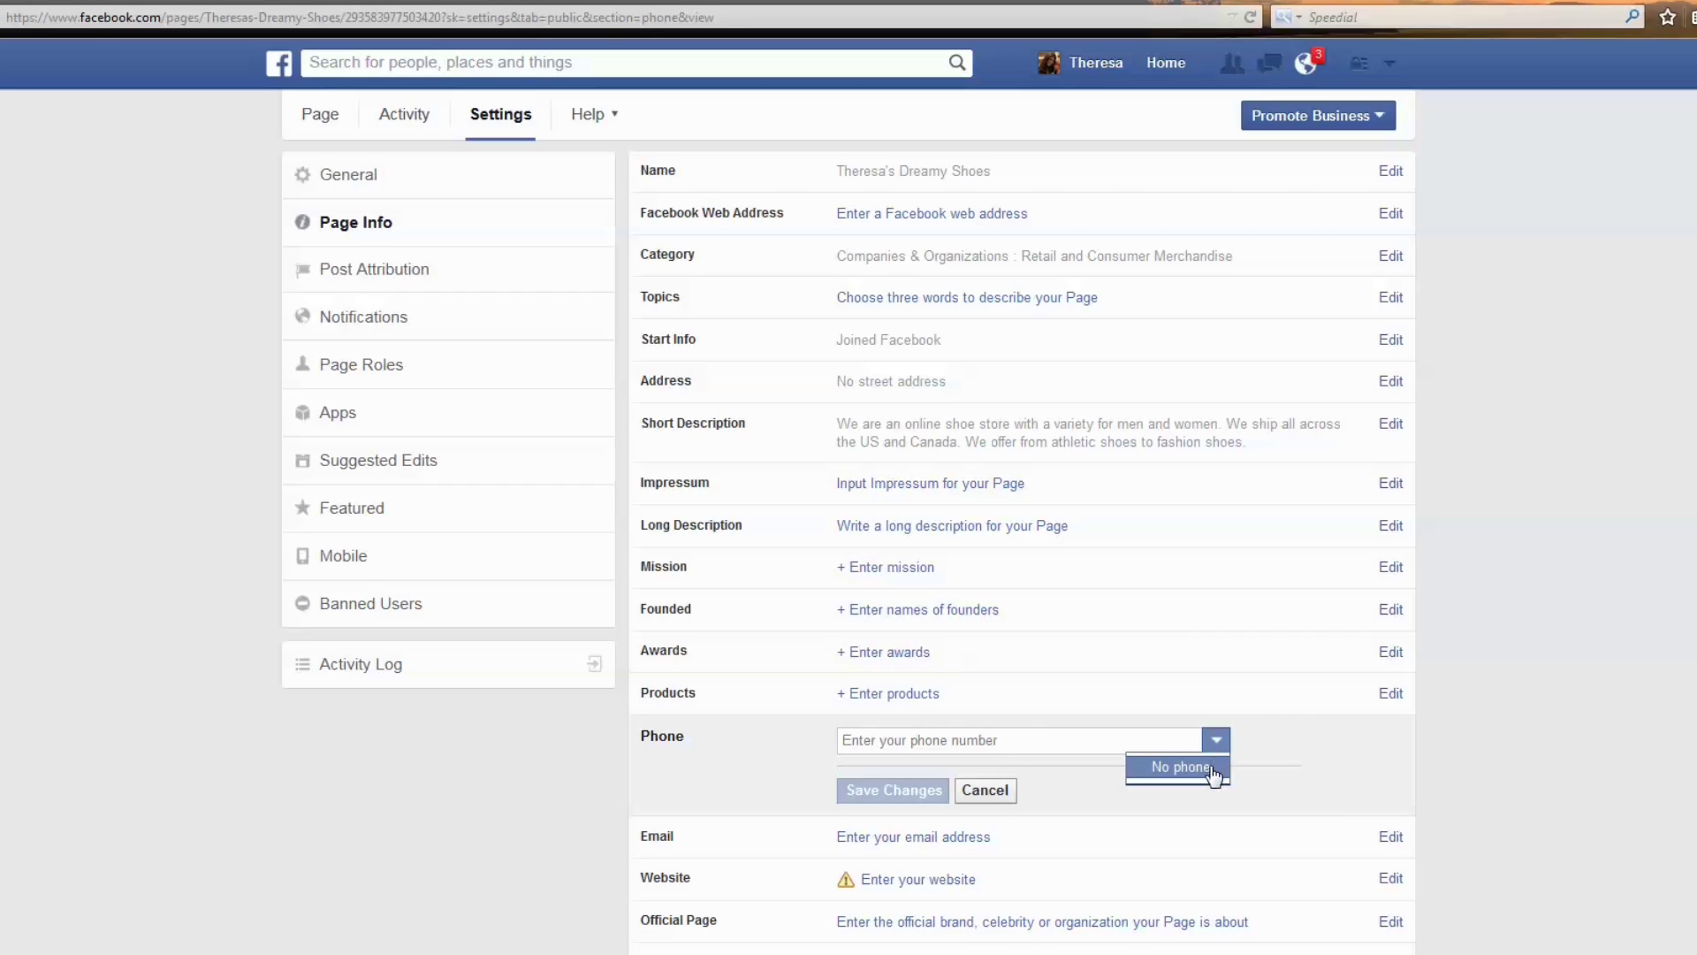
pyautogui.click(1214, 776)
pyautogui.click(912, 793)
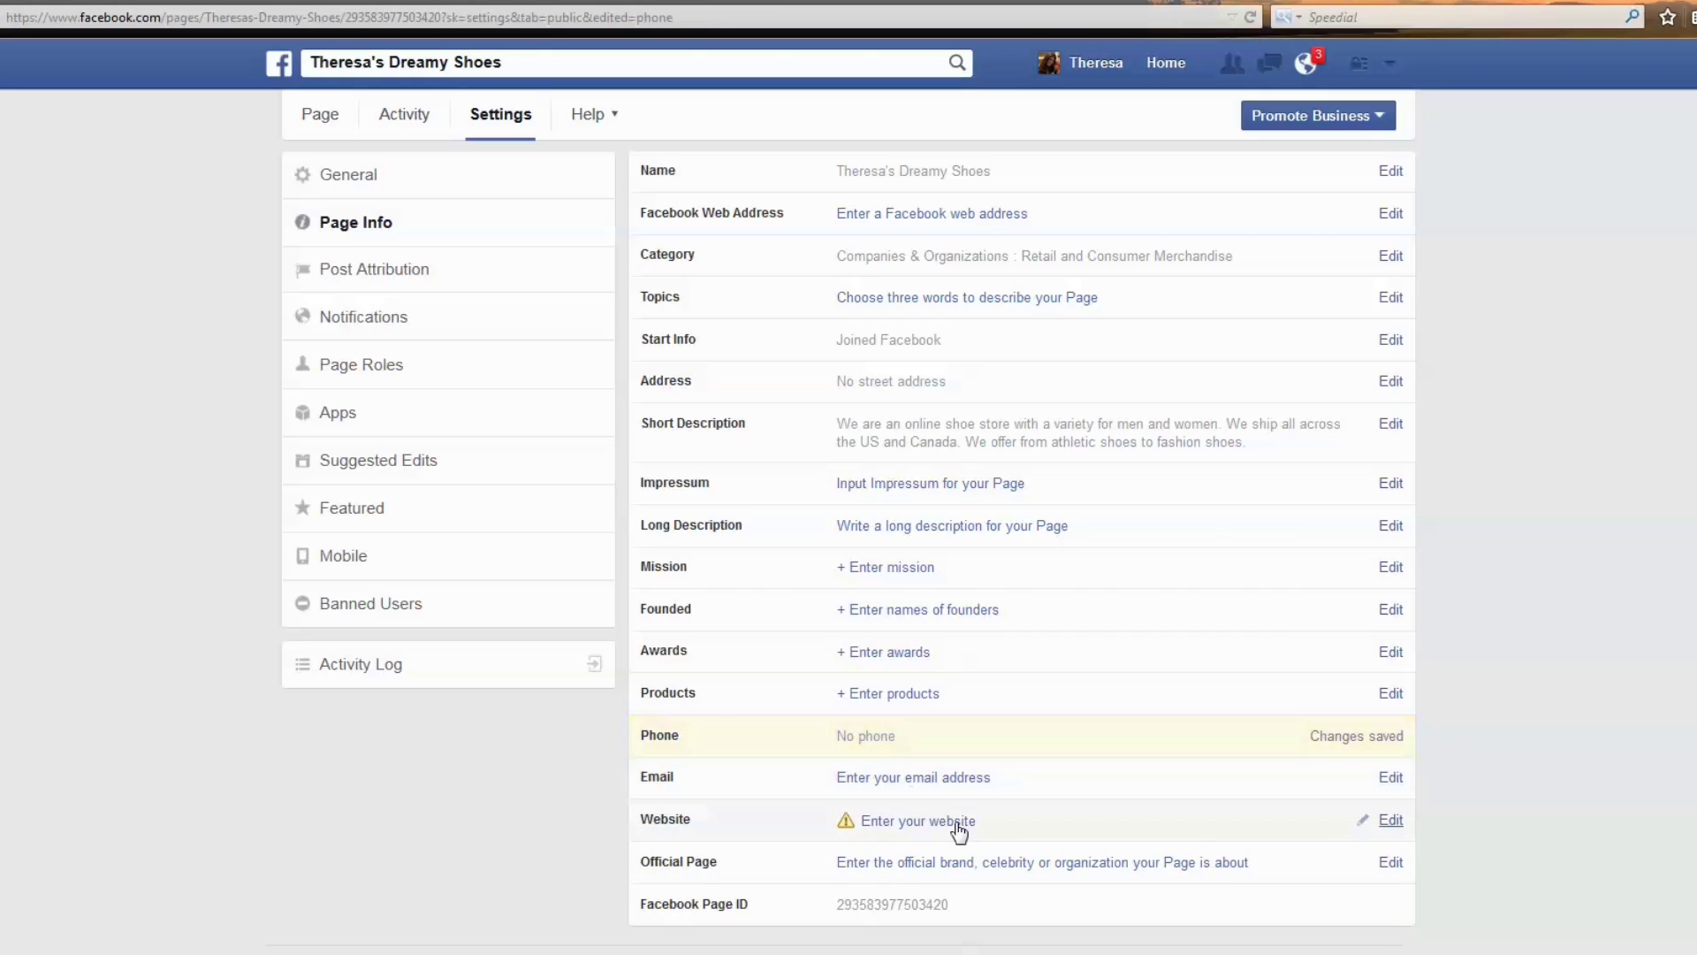
pyautogui.click(1392, 820)
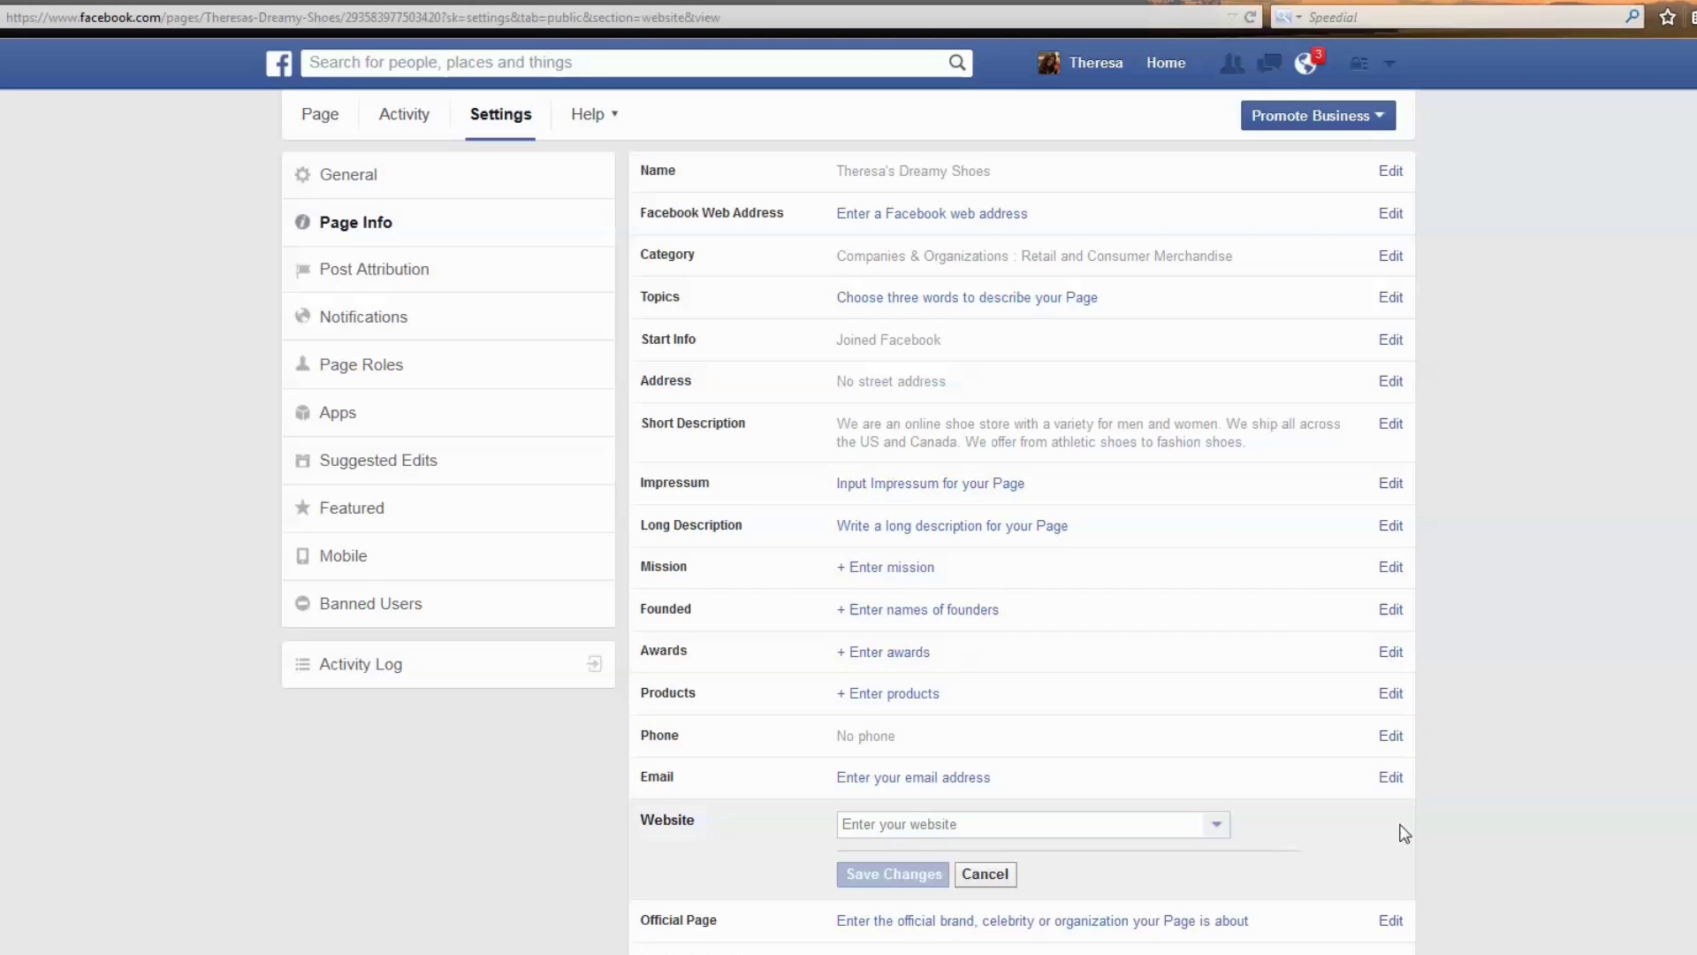
pyautogui.click(1217, 831)
pyautogui.click(1191, 851)
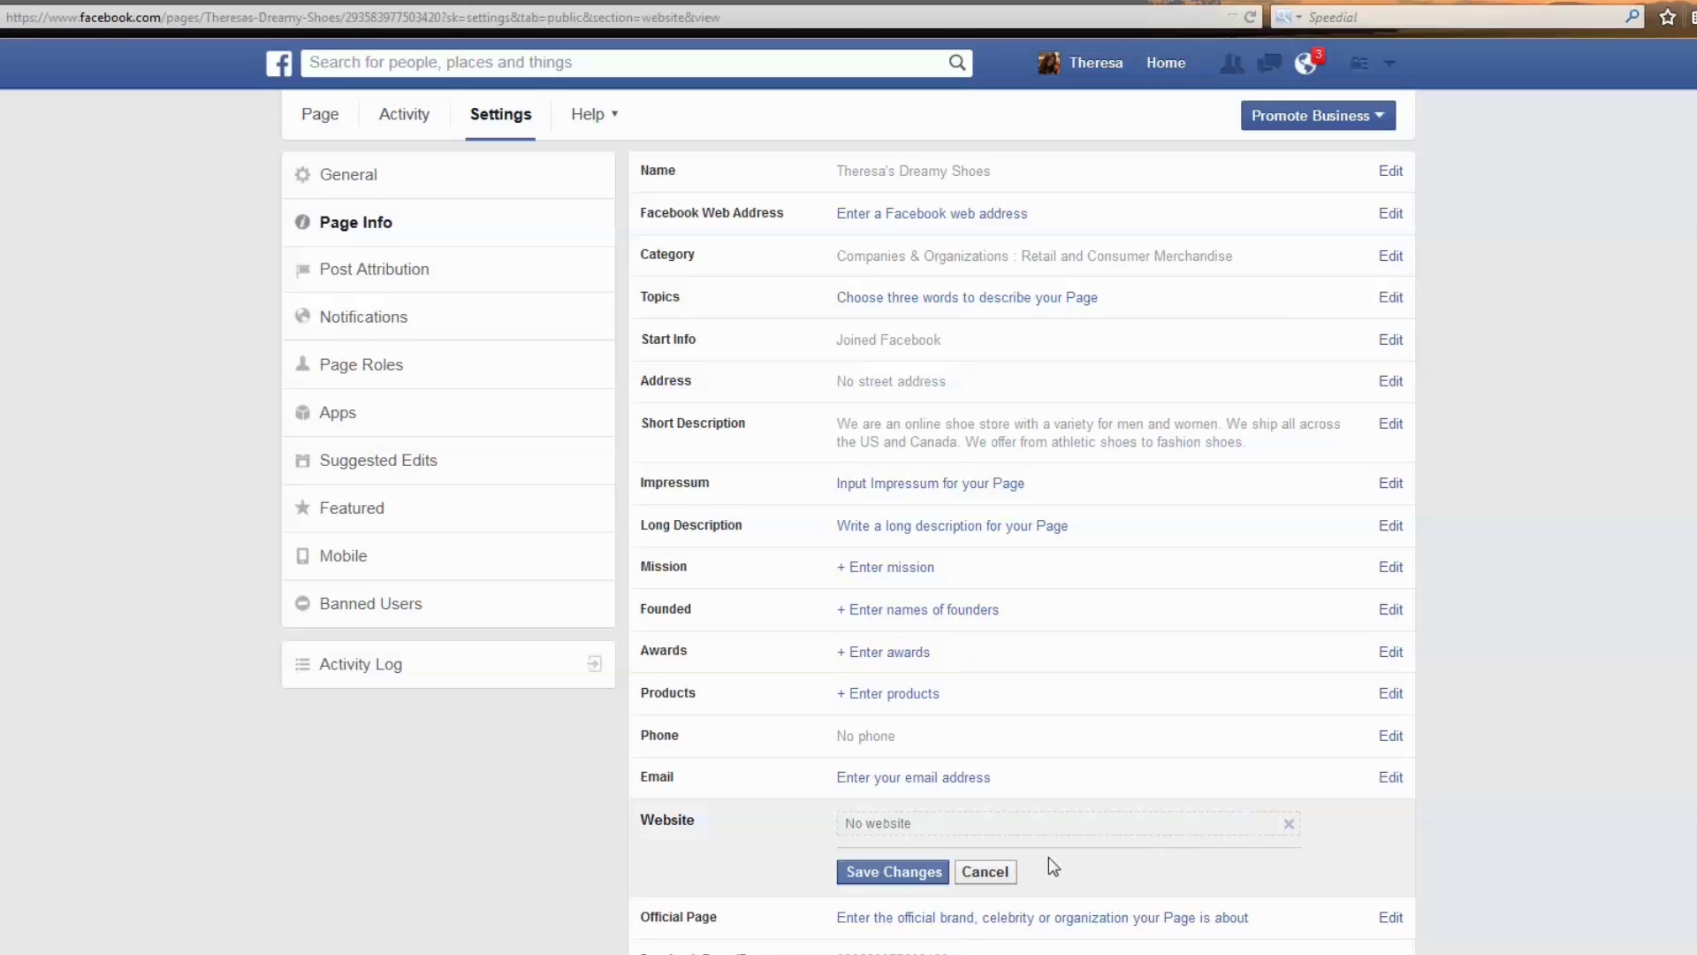
pyautogui.click(919, 878)
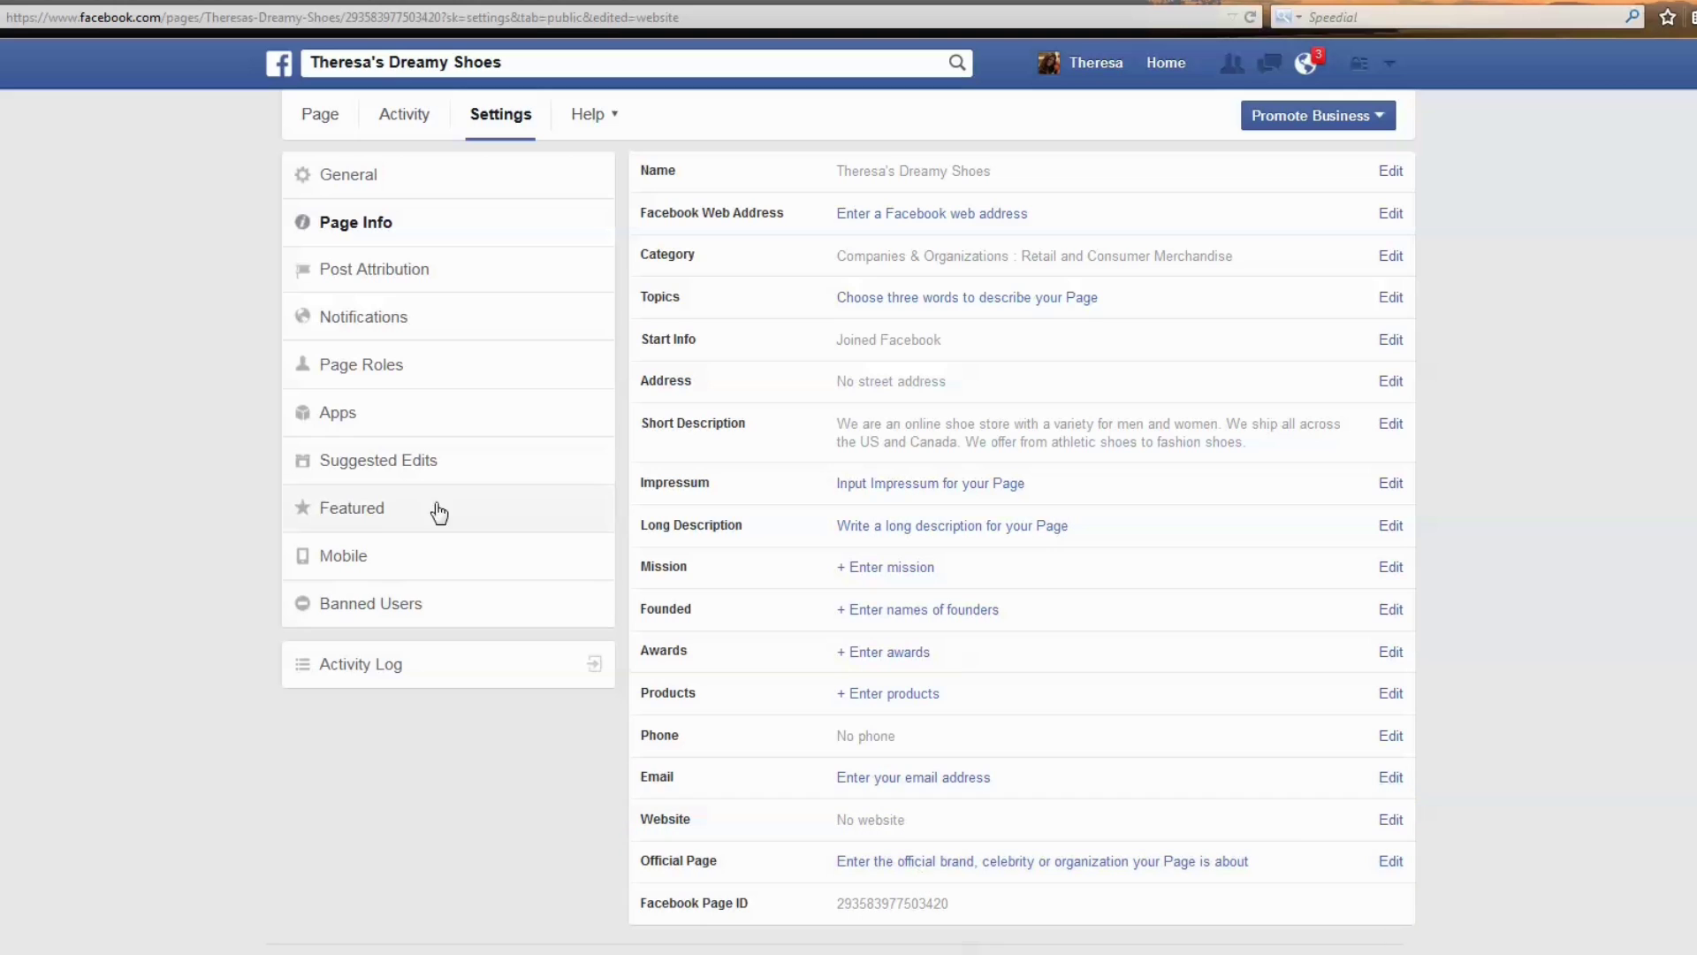
pyautogui.click(375, 274)
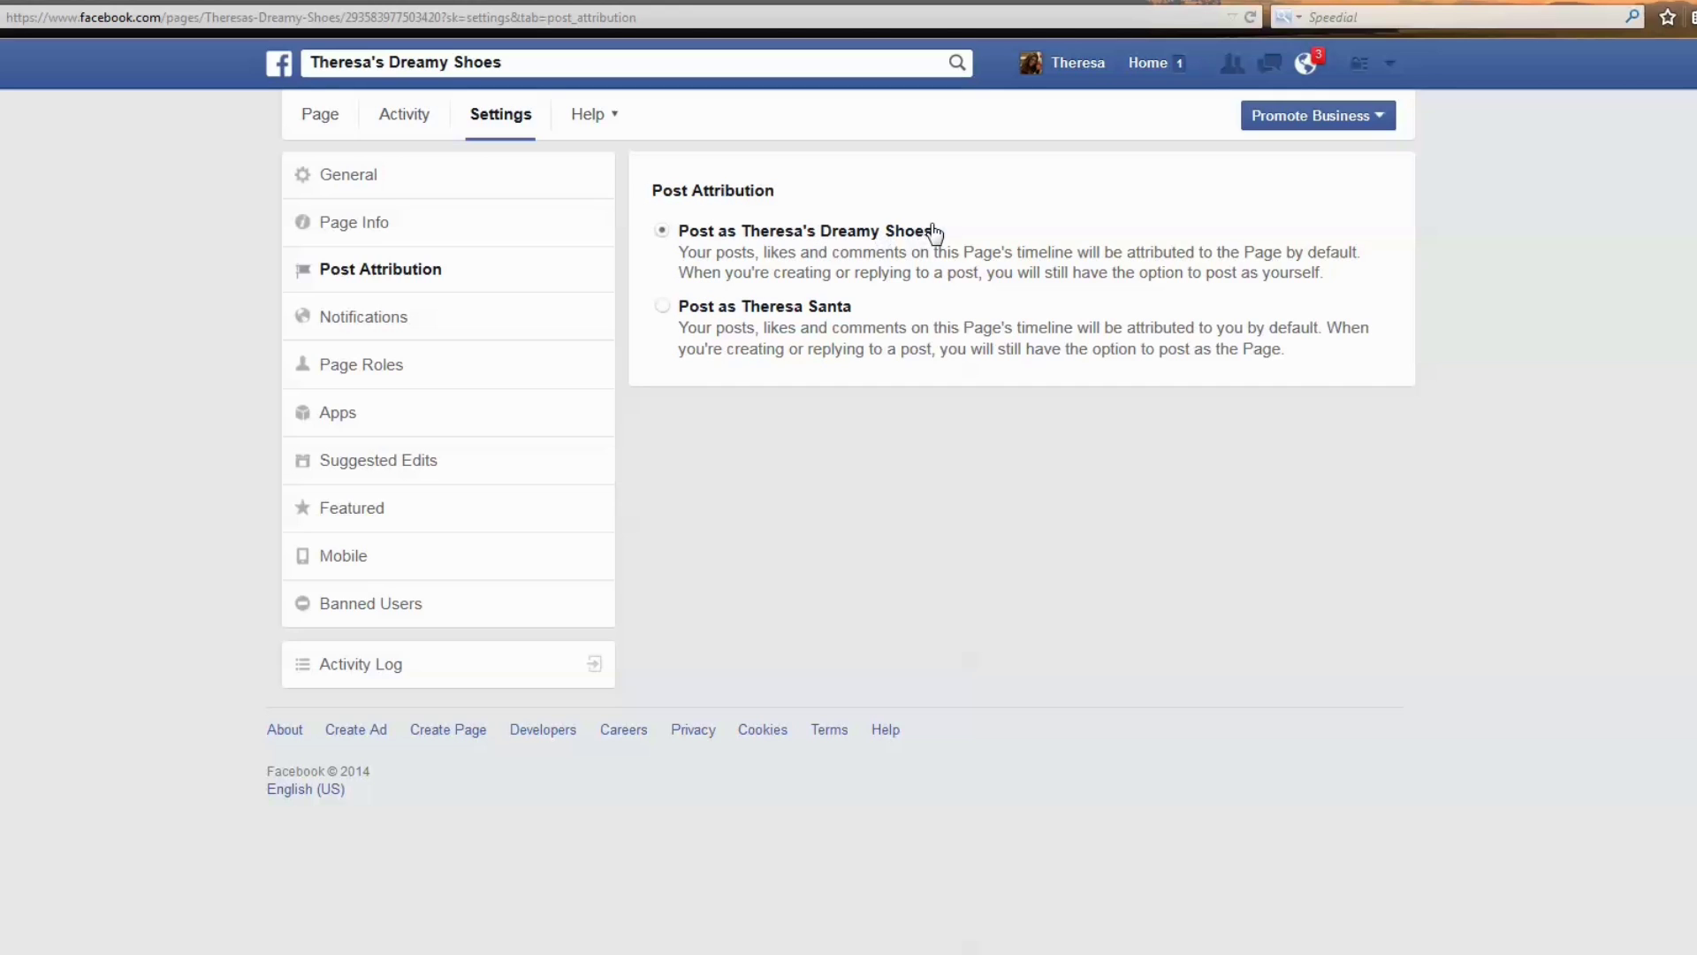
# Browse the account menu, then open the shoe Page's Notifications settings.
pyautogui.click(1389, 71)
pyautogui.moveTo(1326, 115); pyautogui.dragTo(1182, 126)
pyautogui.scroll(-5, 1287, 178)
pyautogui.scroll(-8, 1288, 177)
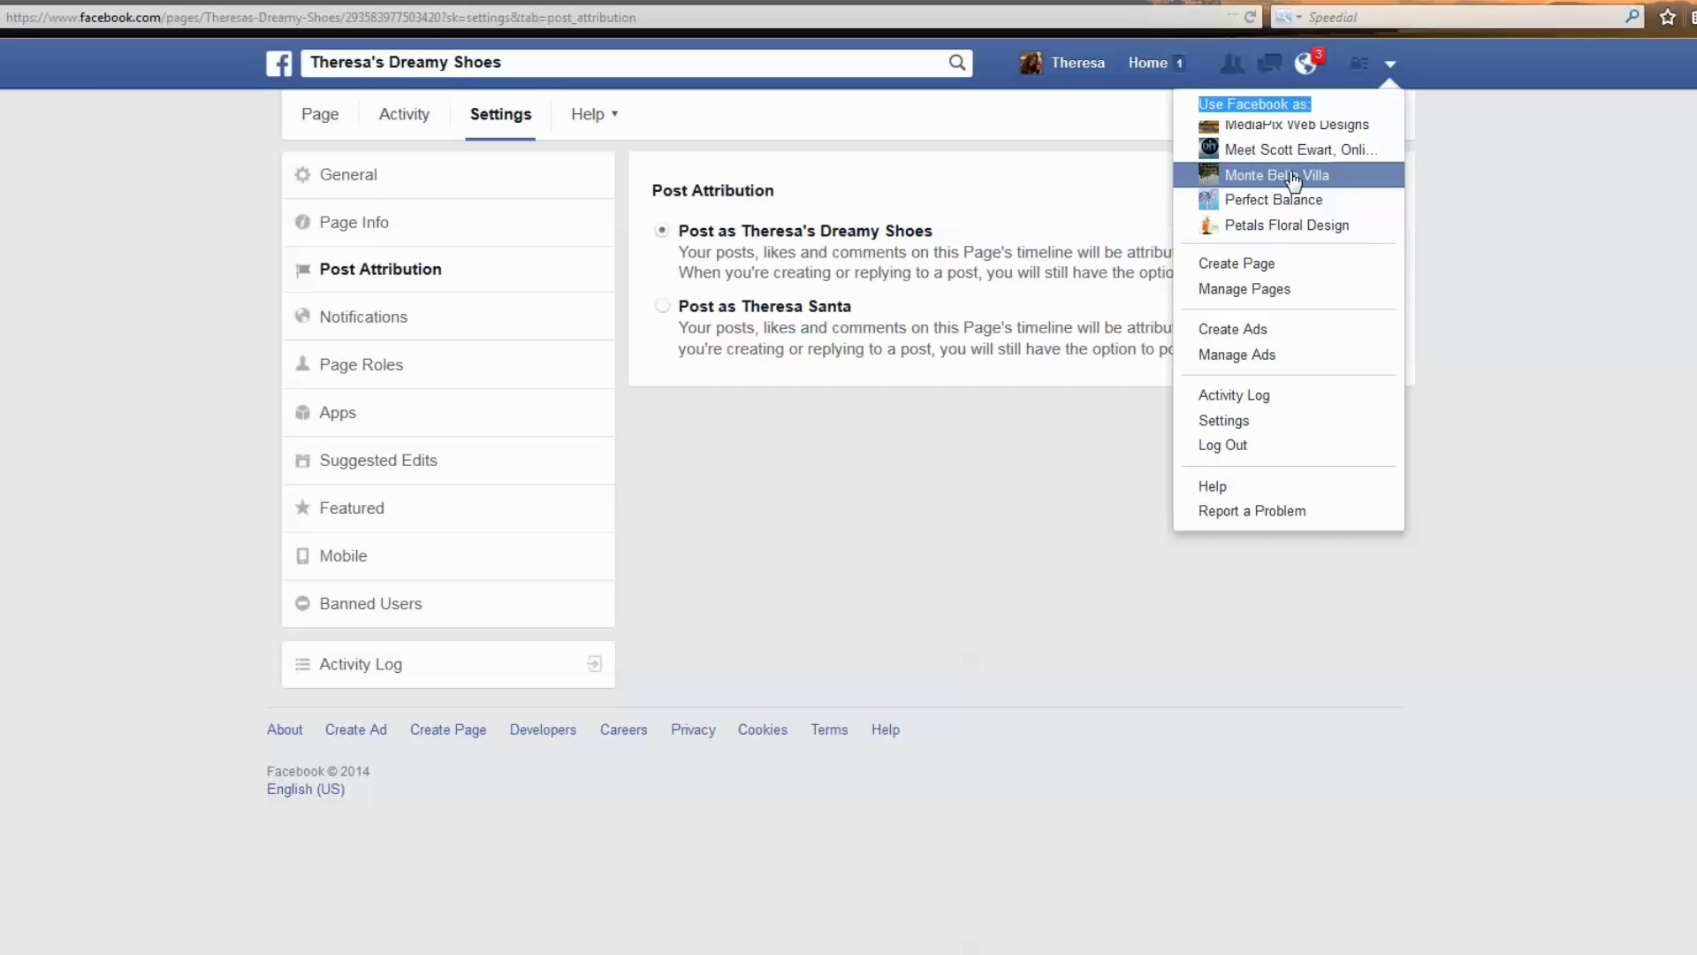
pyautogui.scroll(-3, 1295, 186)
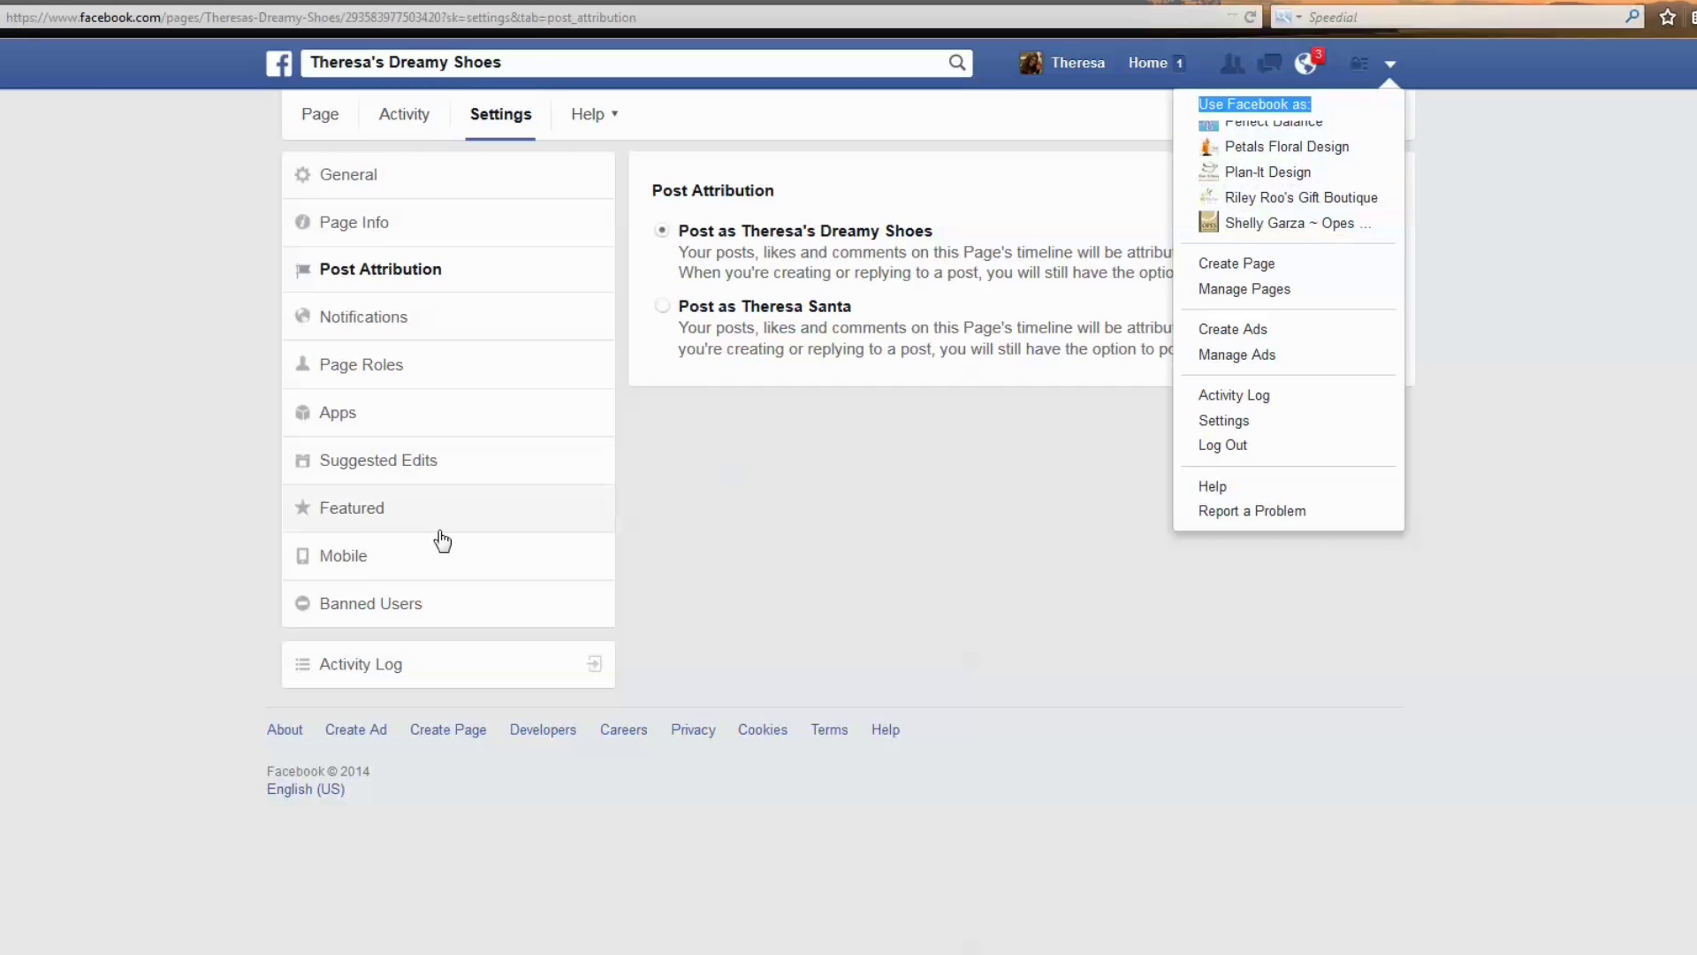
pyautogui.click(409, 324)
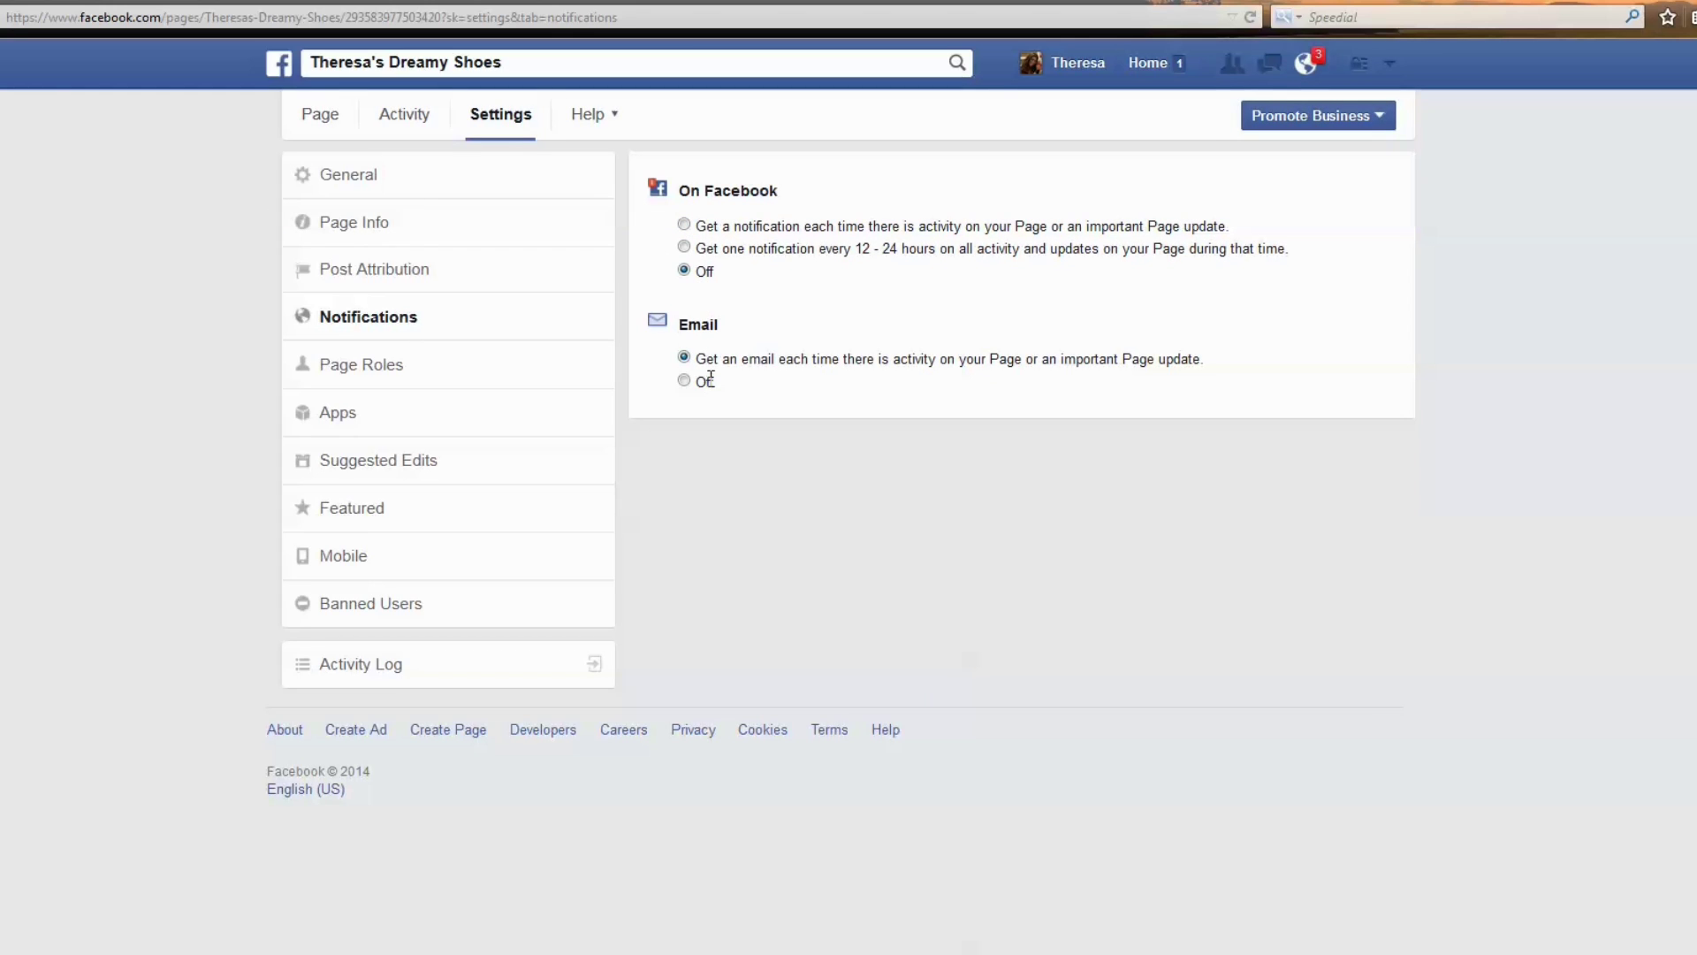
# Open Page Roles in the shoe Page's Settings sidebar.
pyautogui.click(402, 372)
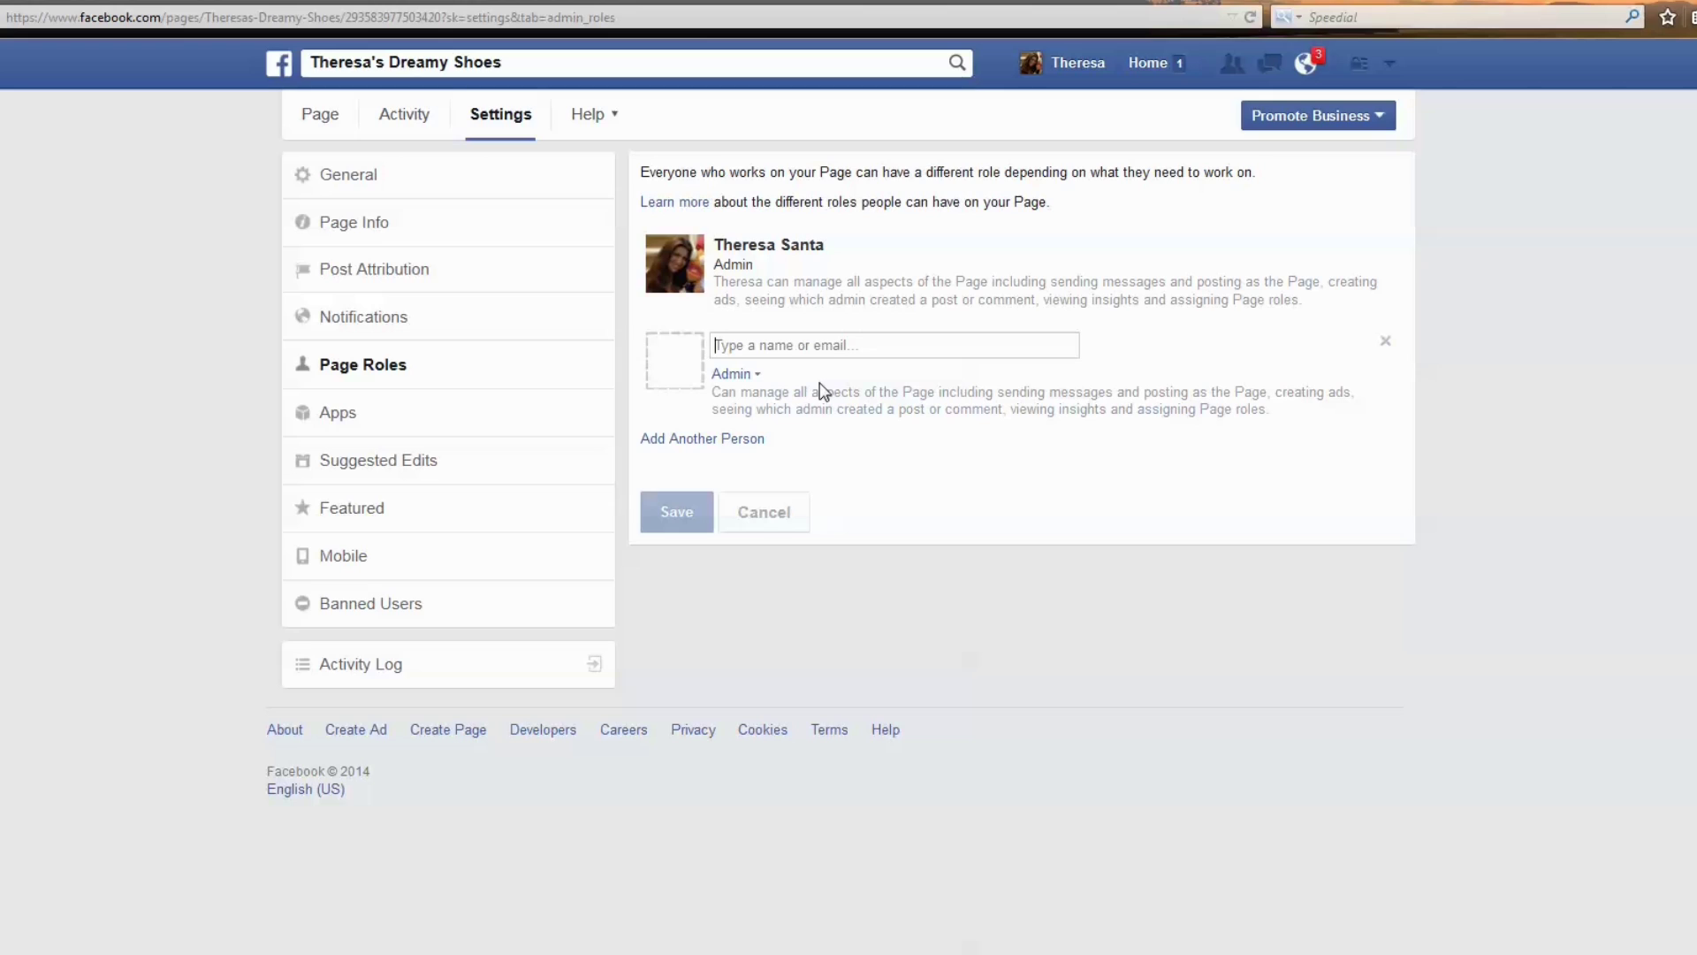
# Enter a friend as the new person, picking their name from the suggestions.
pyautogui.write('Ser')
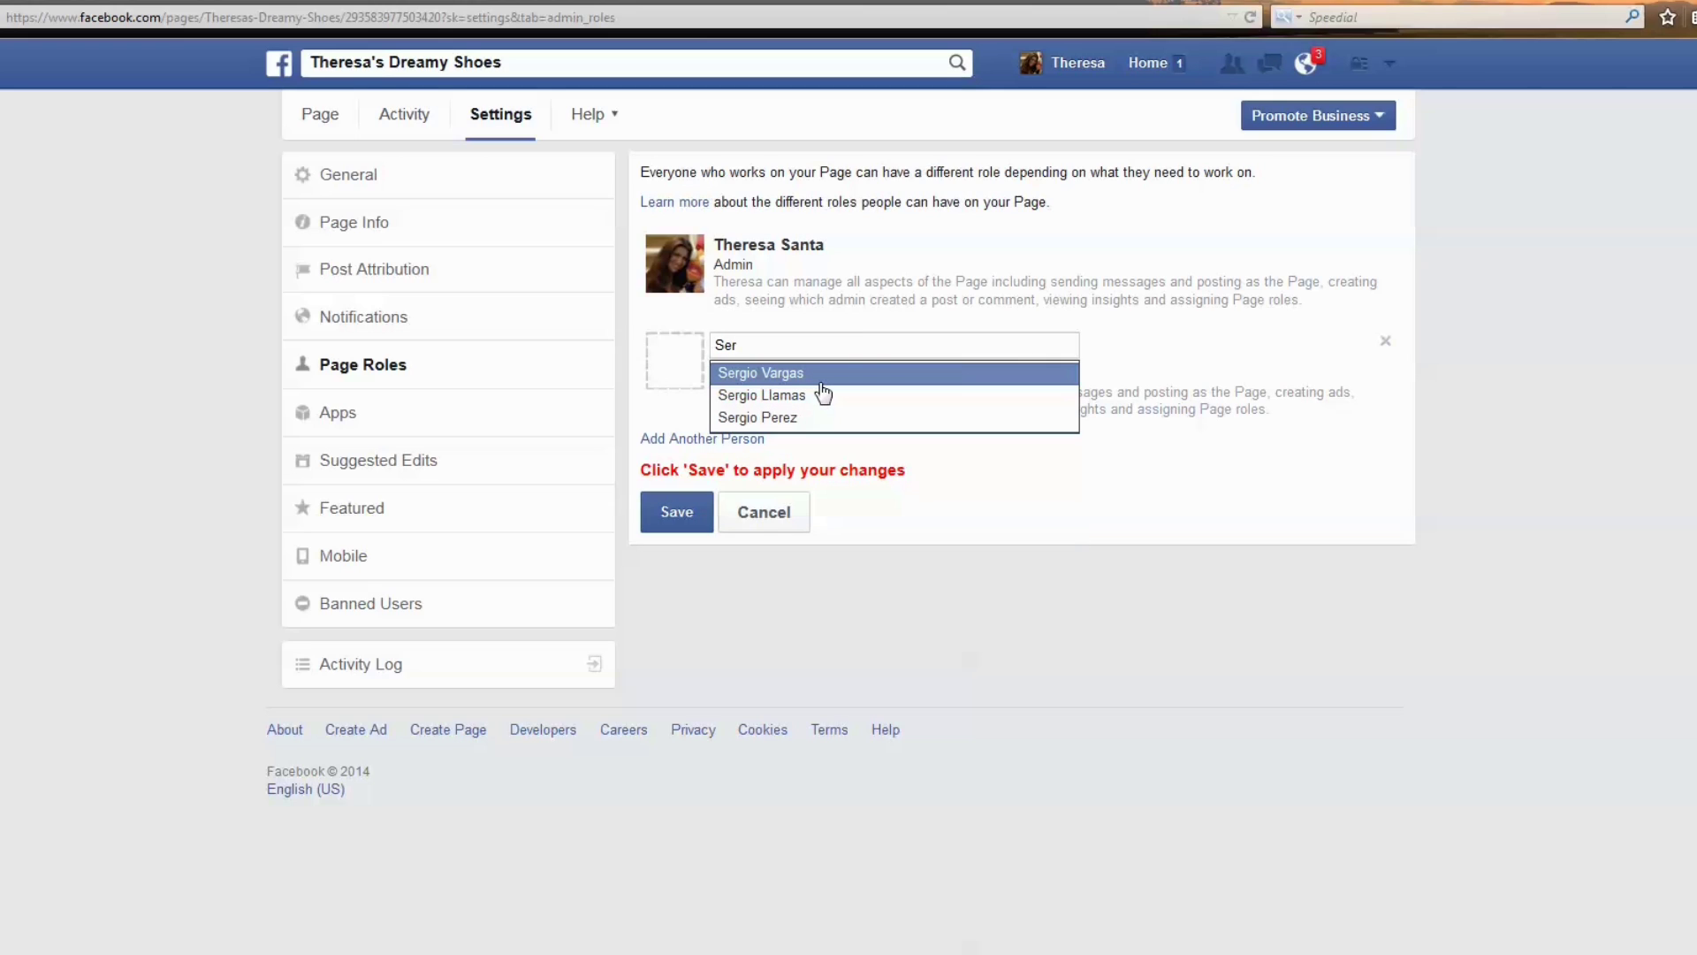
pyautogui.click(813, 377)
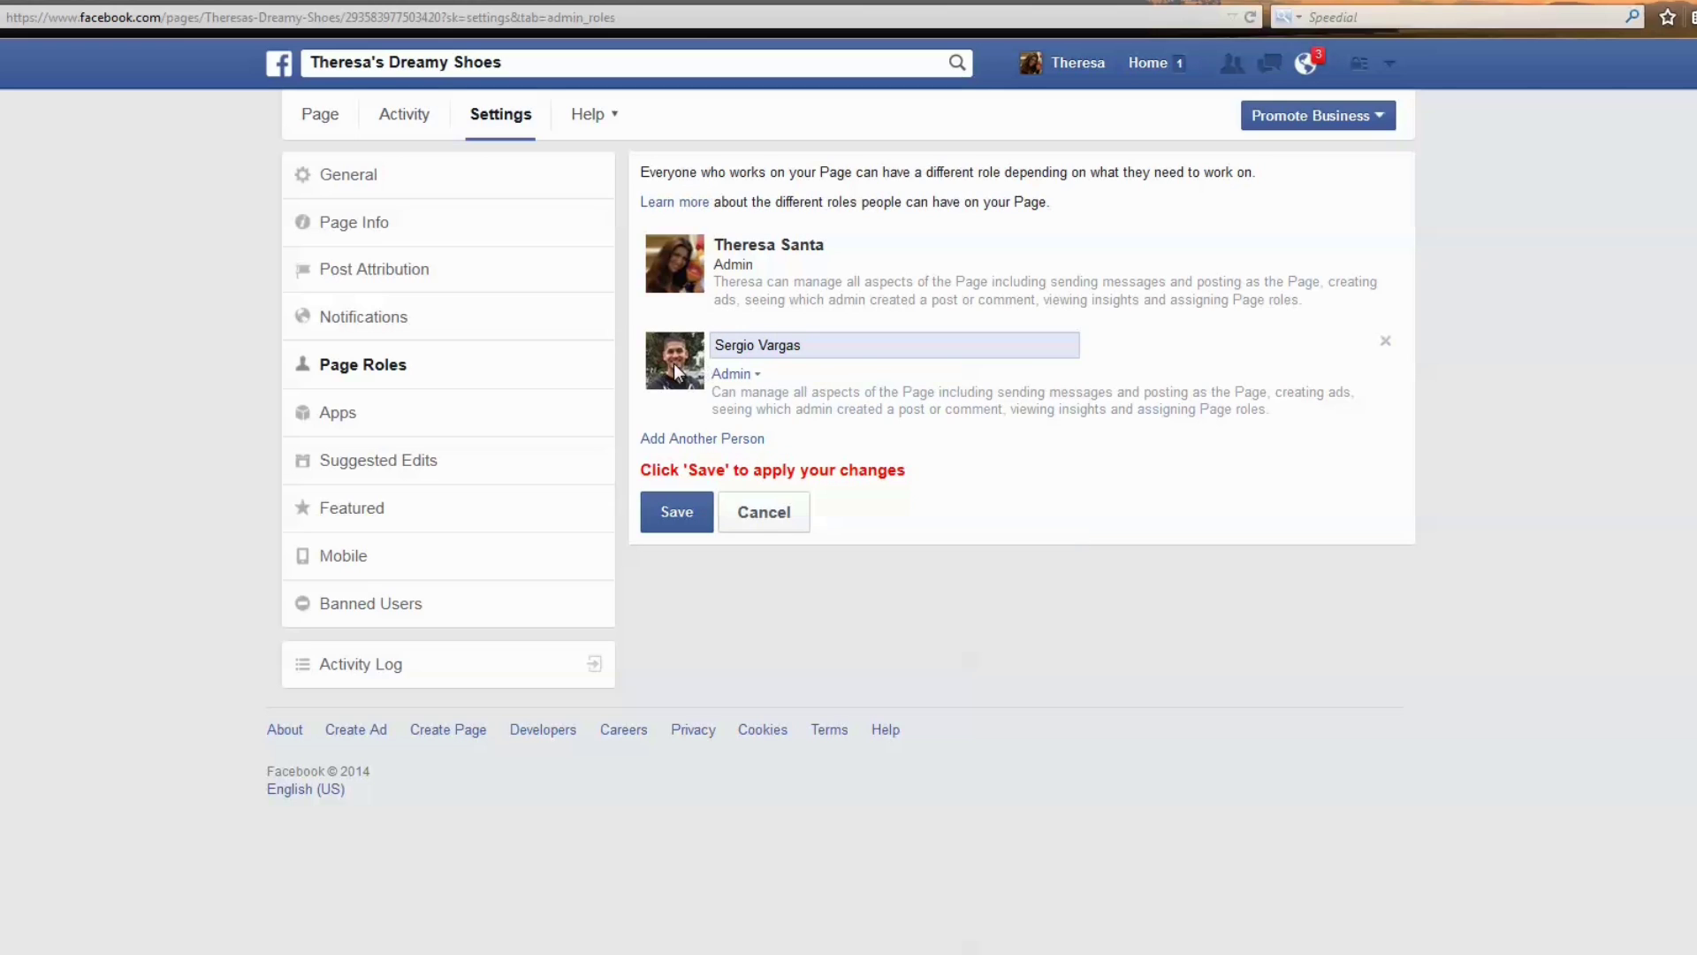
pyautogui.moveTo(840, 337); pyautogui.dragTo(642, 351)
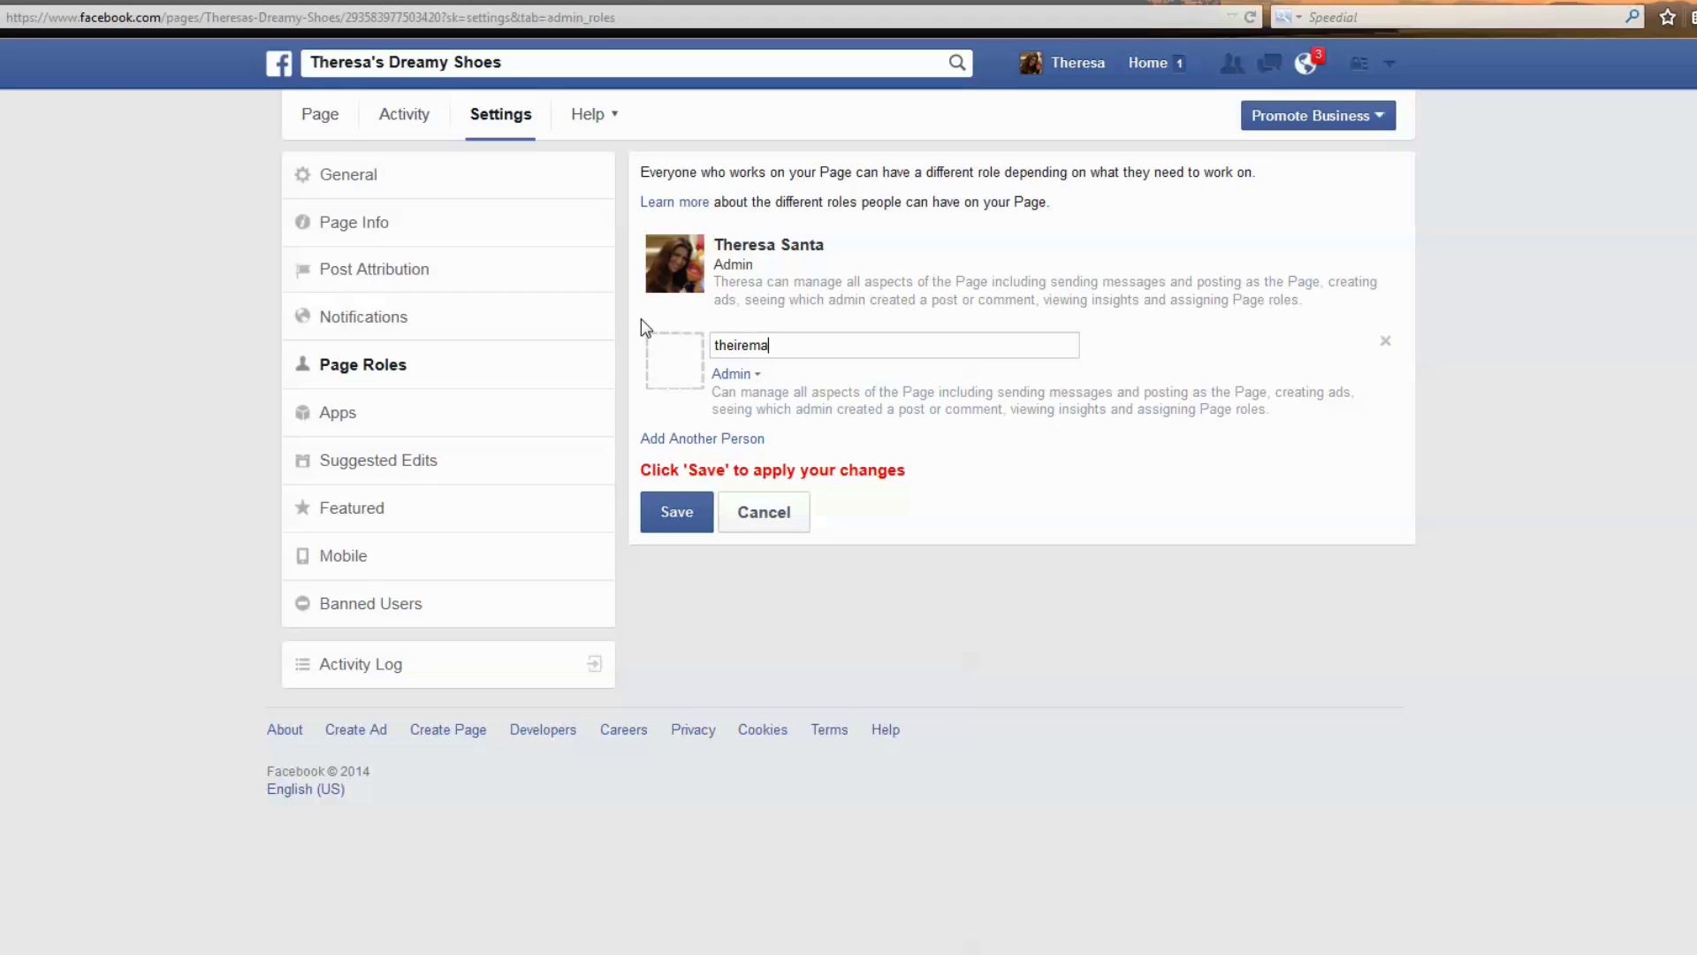
pyautogui.moveTo(882, 344); pyautogui.dragTo(704, 351)
pyautogui.write('se')
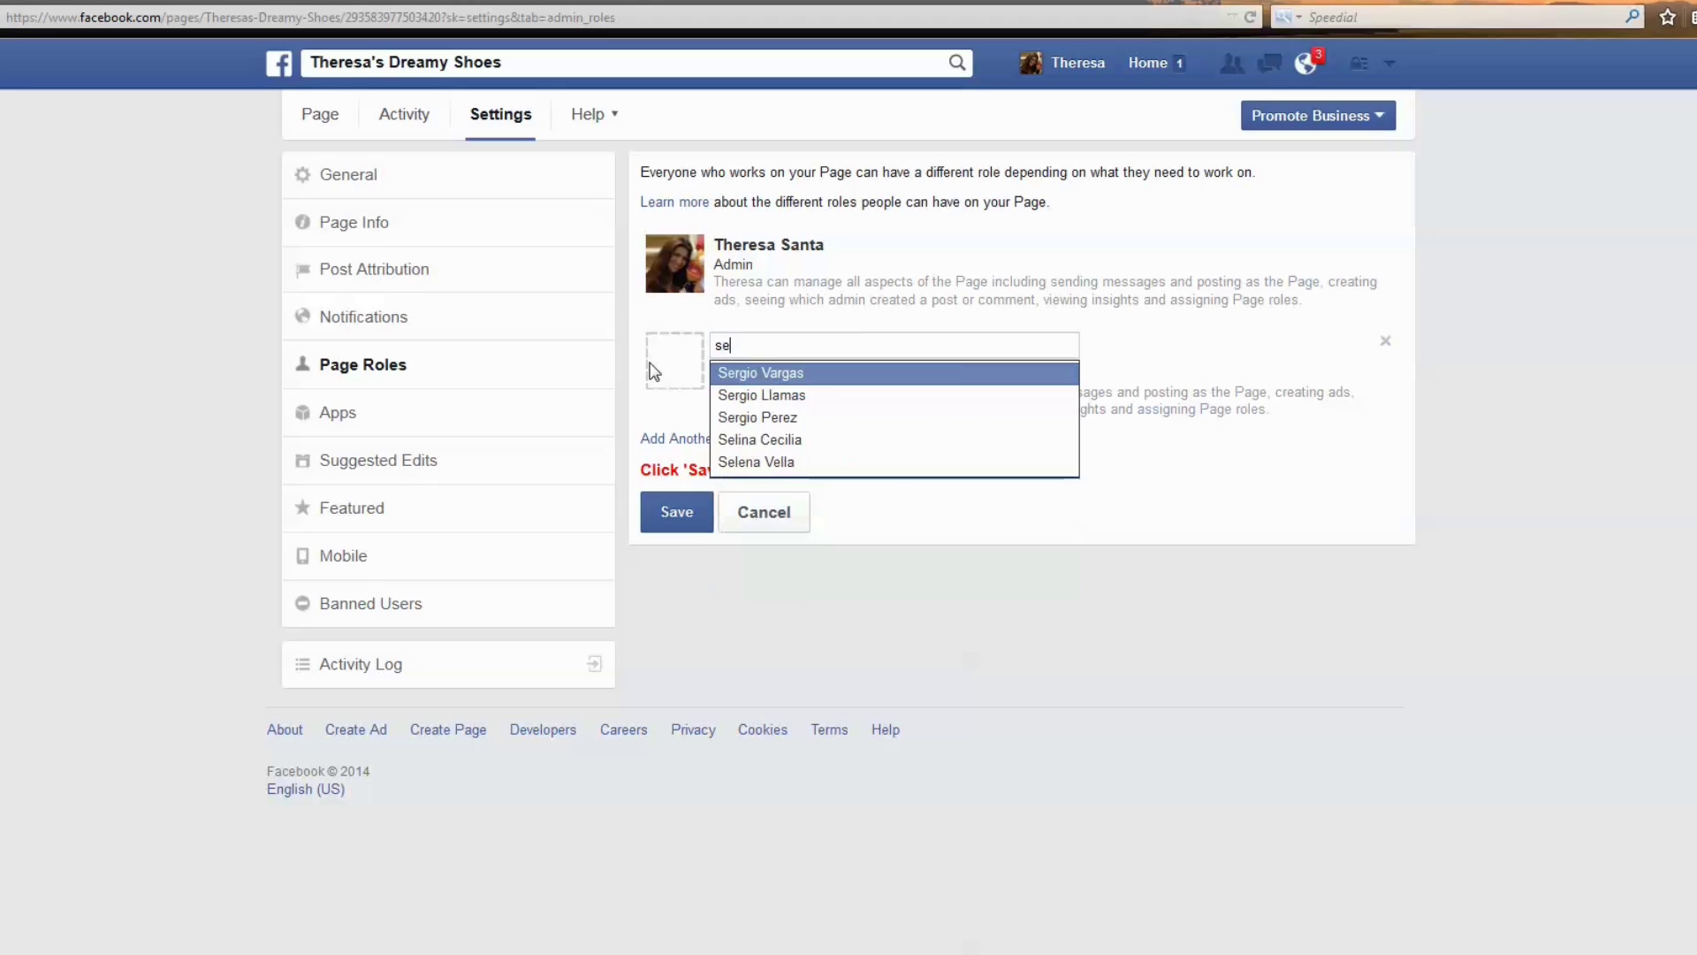
pyautogui.press('Return')
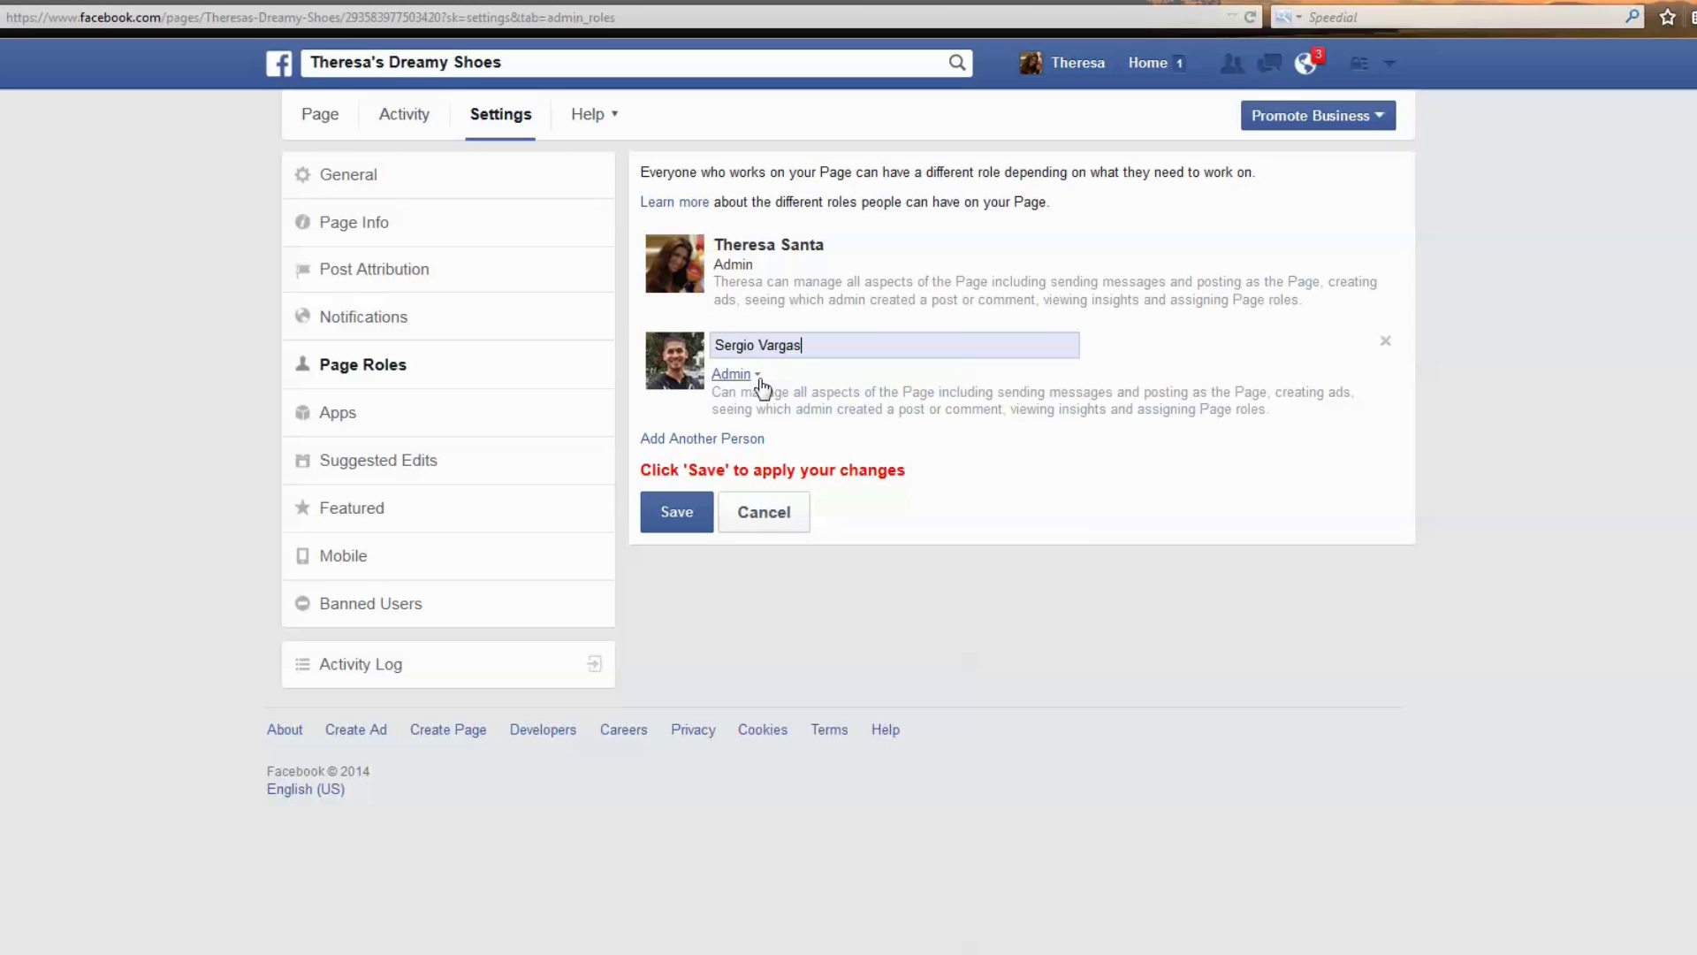
# Compare the Editor and Moderator roles, set Admin, save, then cancel the password check.
pyautogui.click(734, 374)
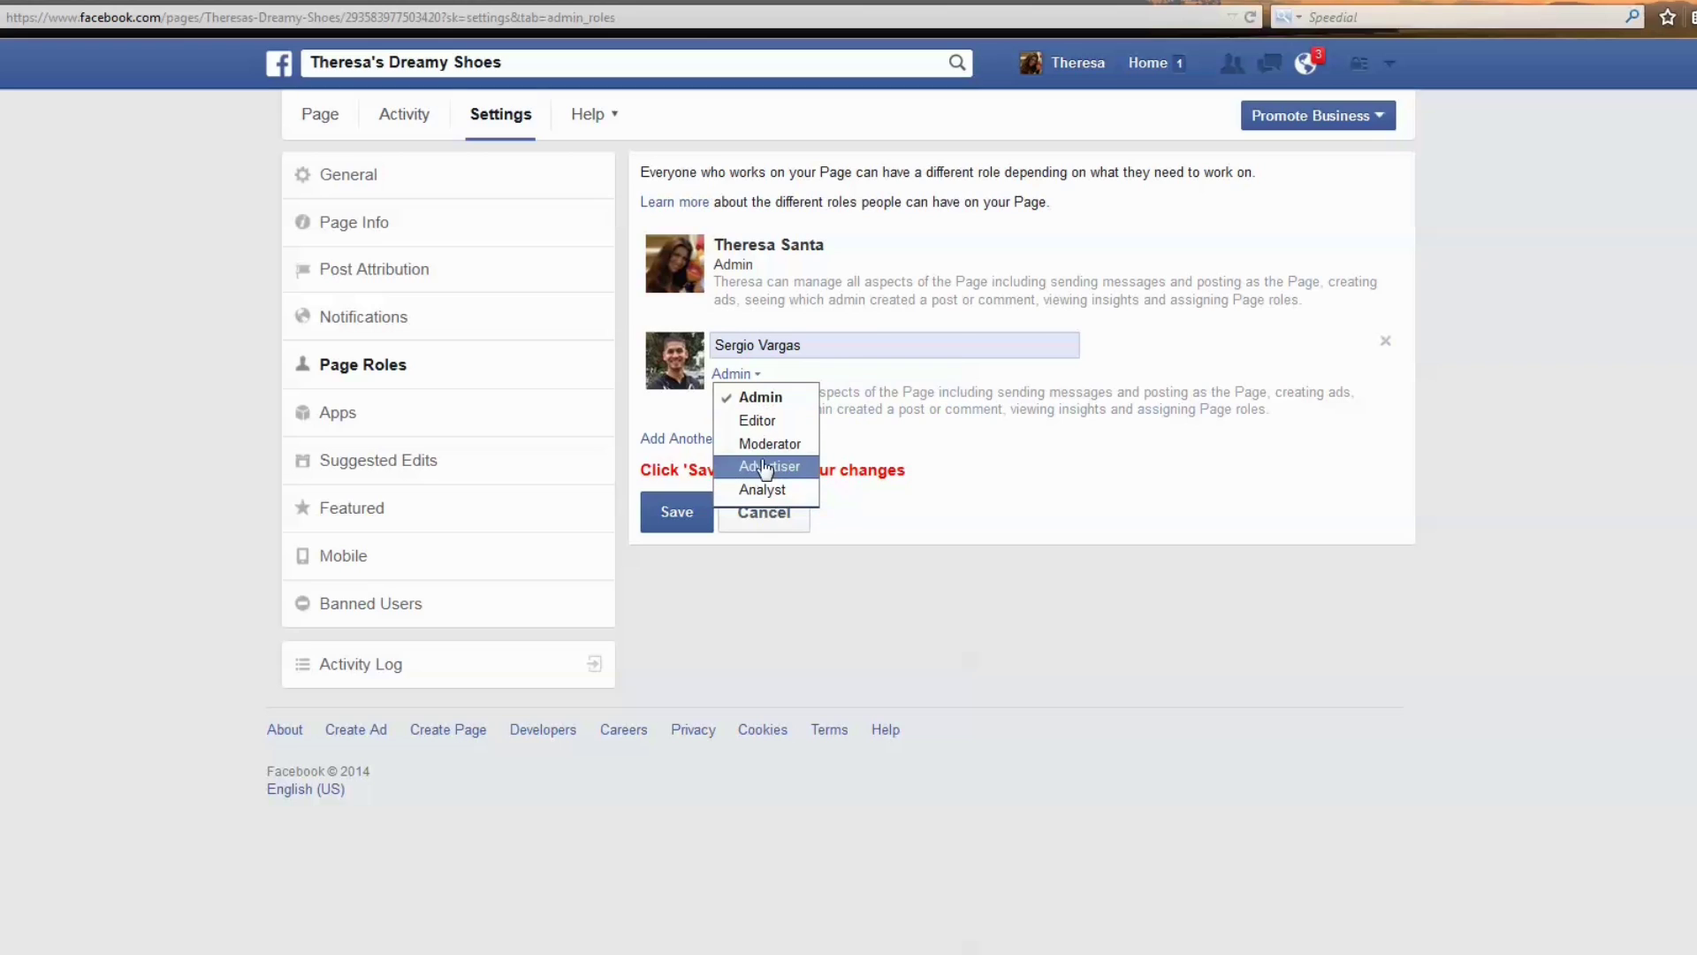
pyautogui.click(758, 422)
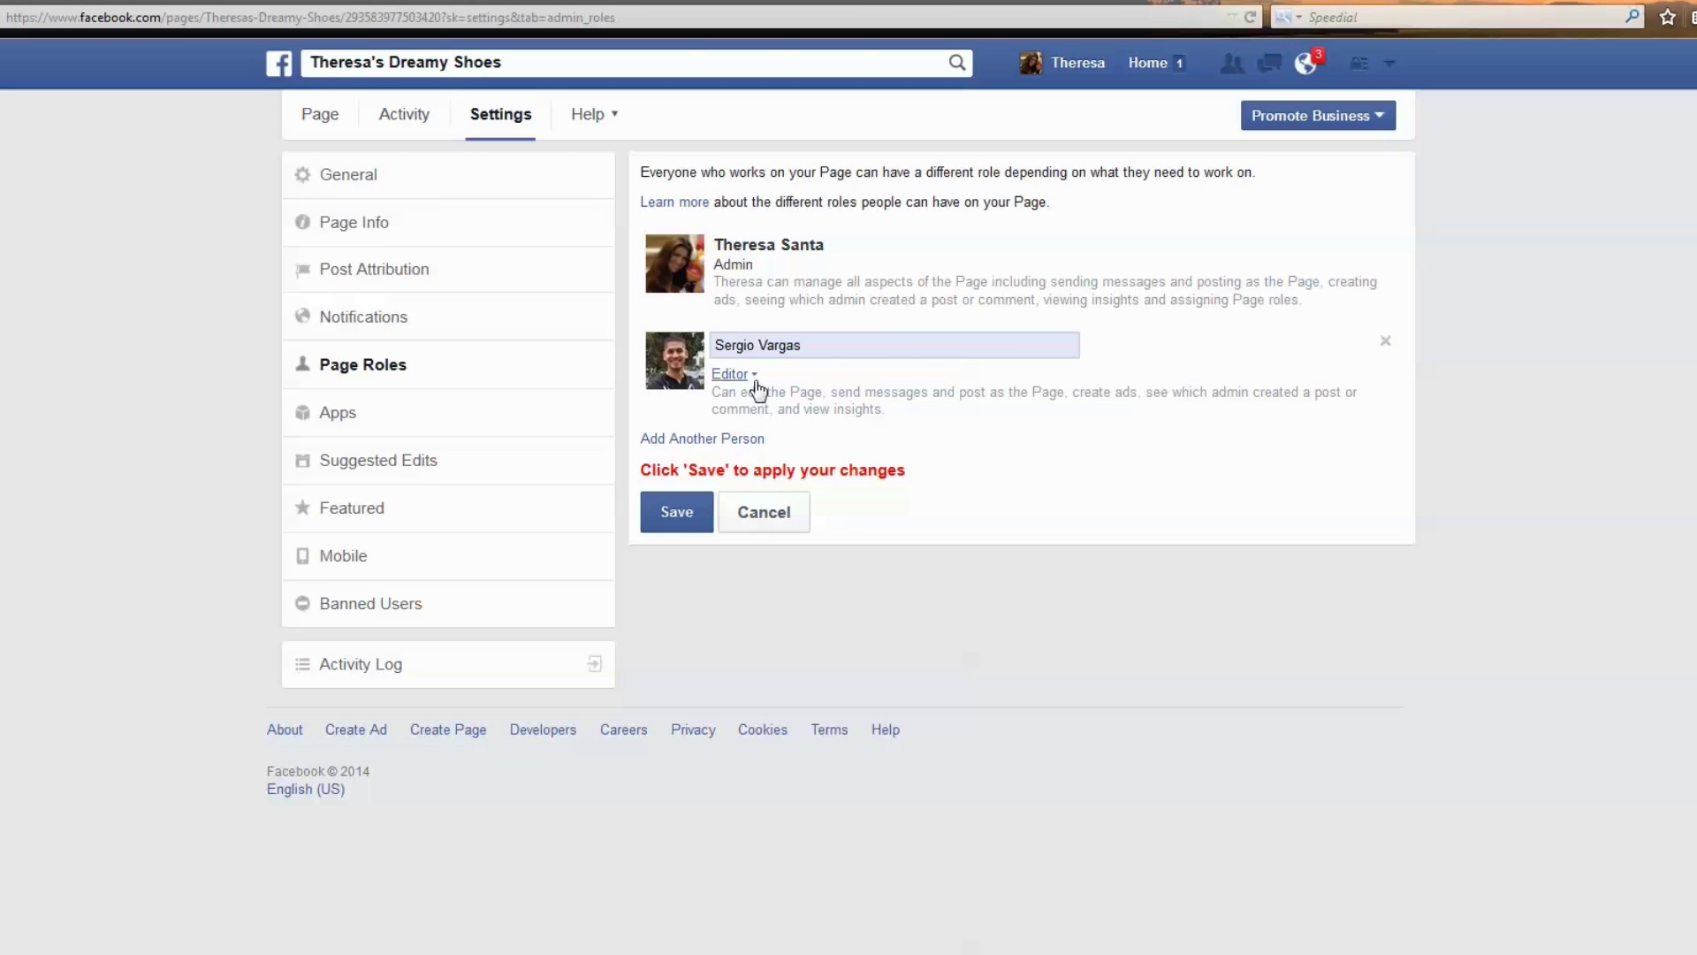
pyautogui.moveTo(878, 409); pyautogui.dragTo(703, 398)
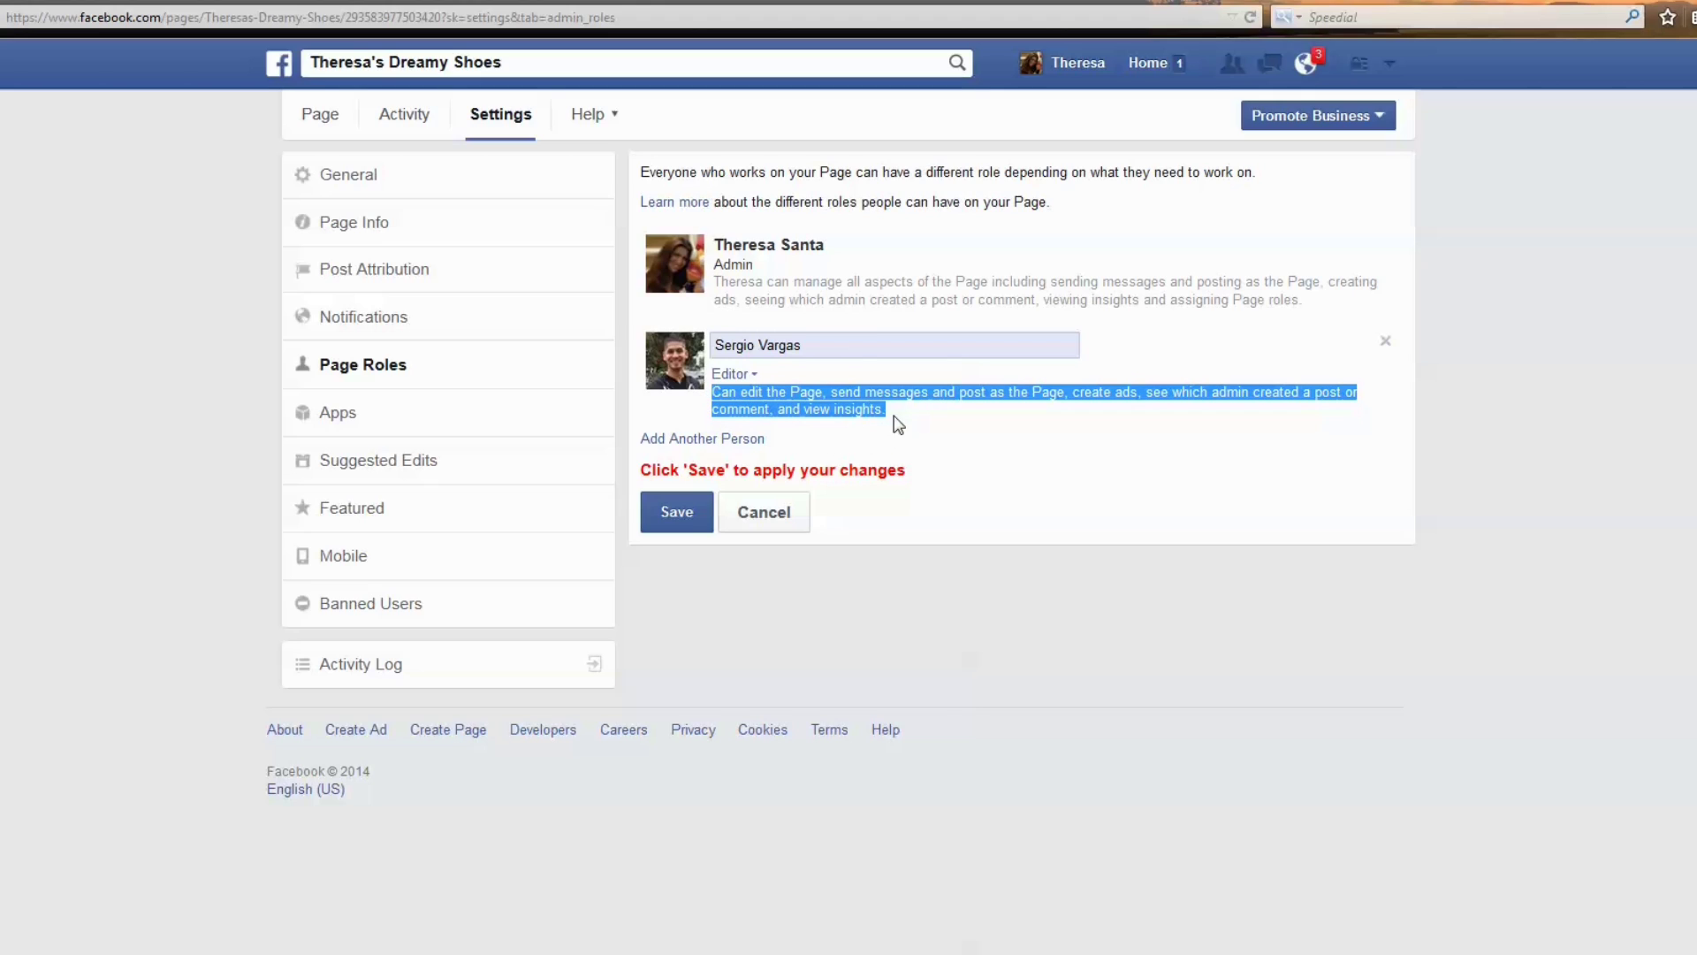
pyautogui.click(744, 374)
pyautogui.click(778, 443)
pyautogui.moveTo(1024, 414); pyautogui.dragTo(712, 392)
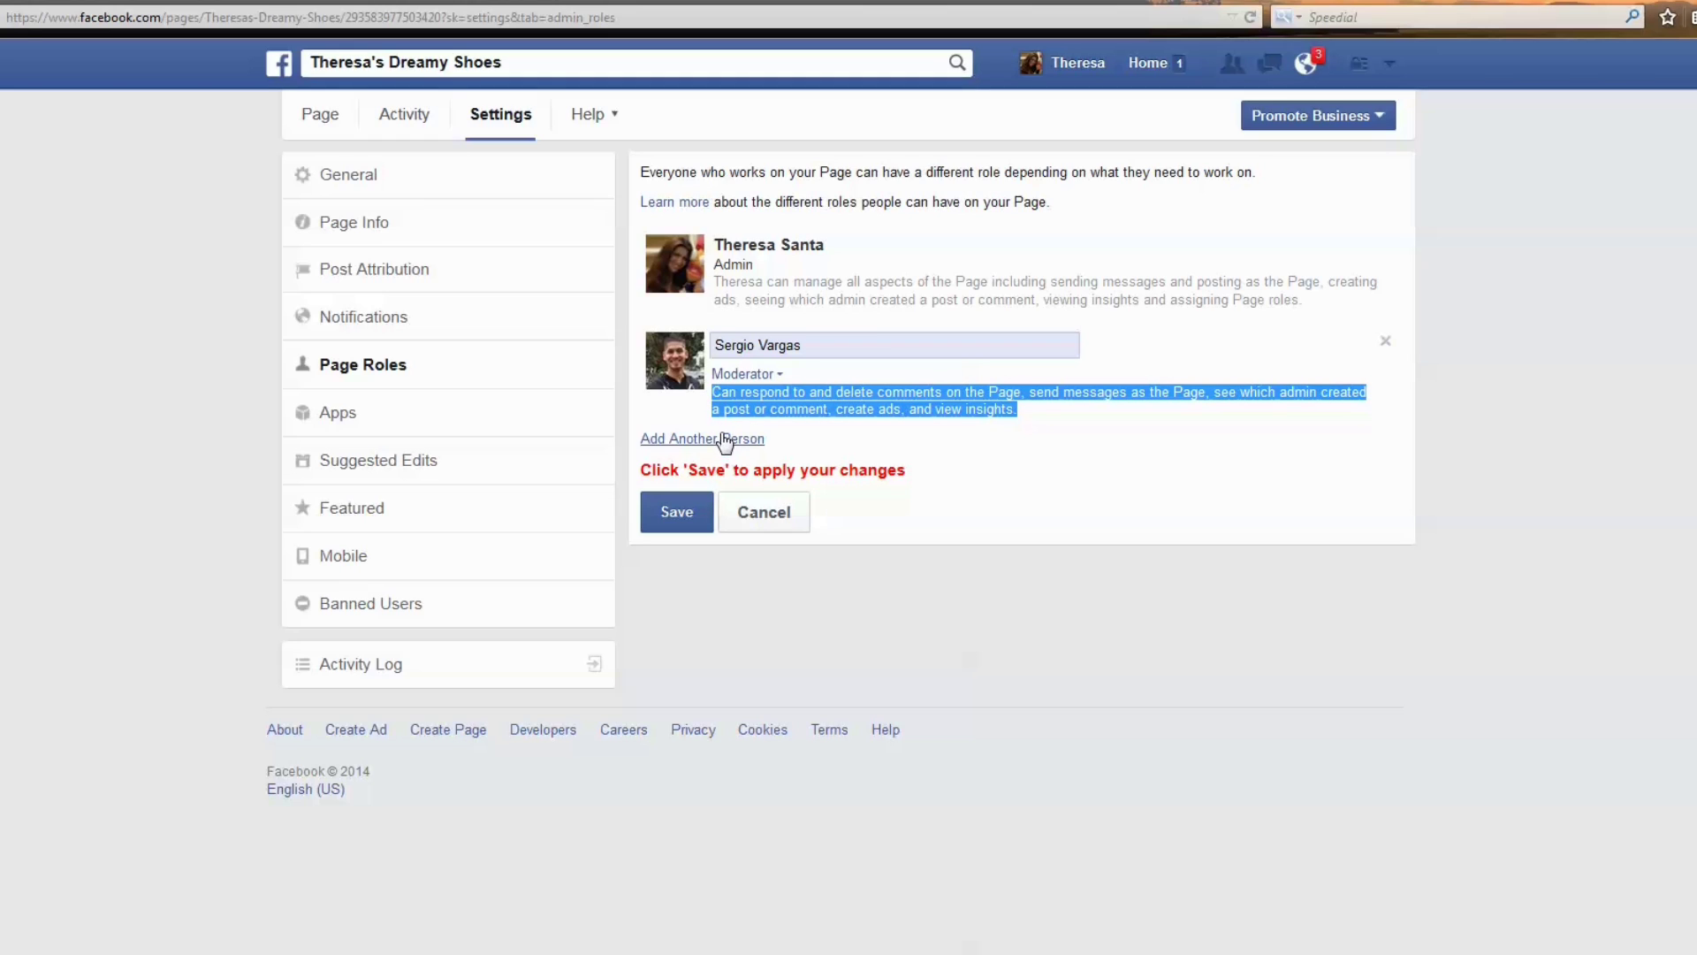
pyautogui.click(749, 374)
pyautogui.click(769, 396)
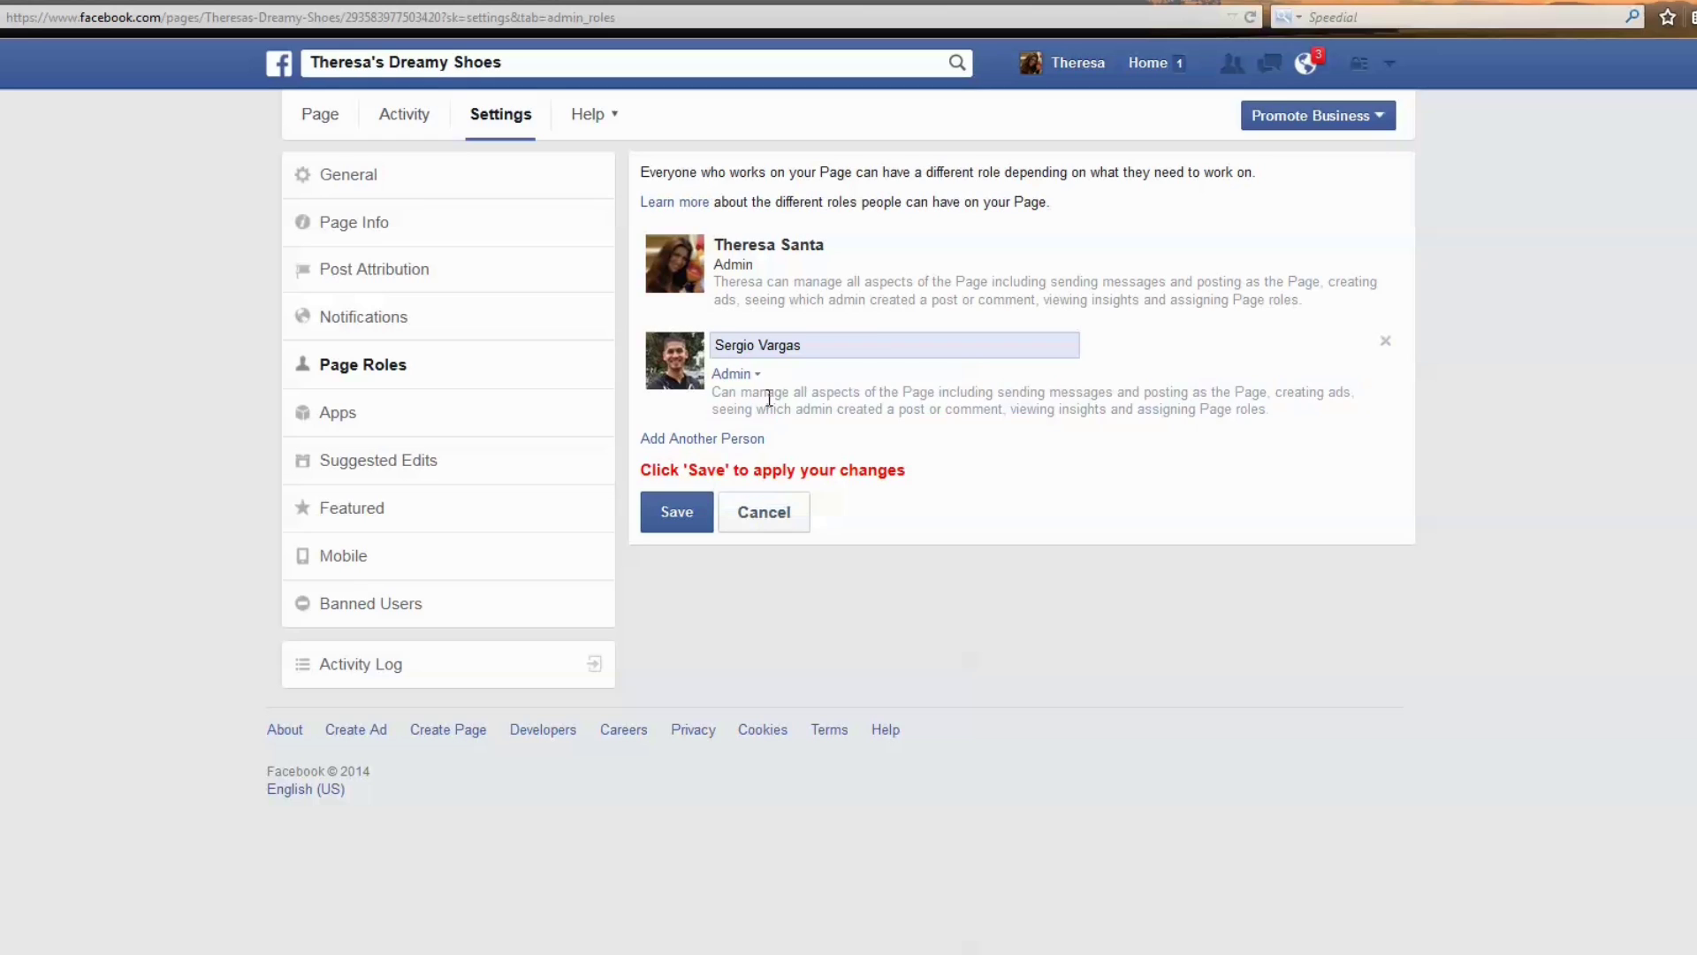
pyautogui.click(697, 512)
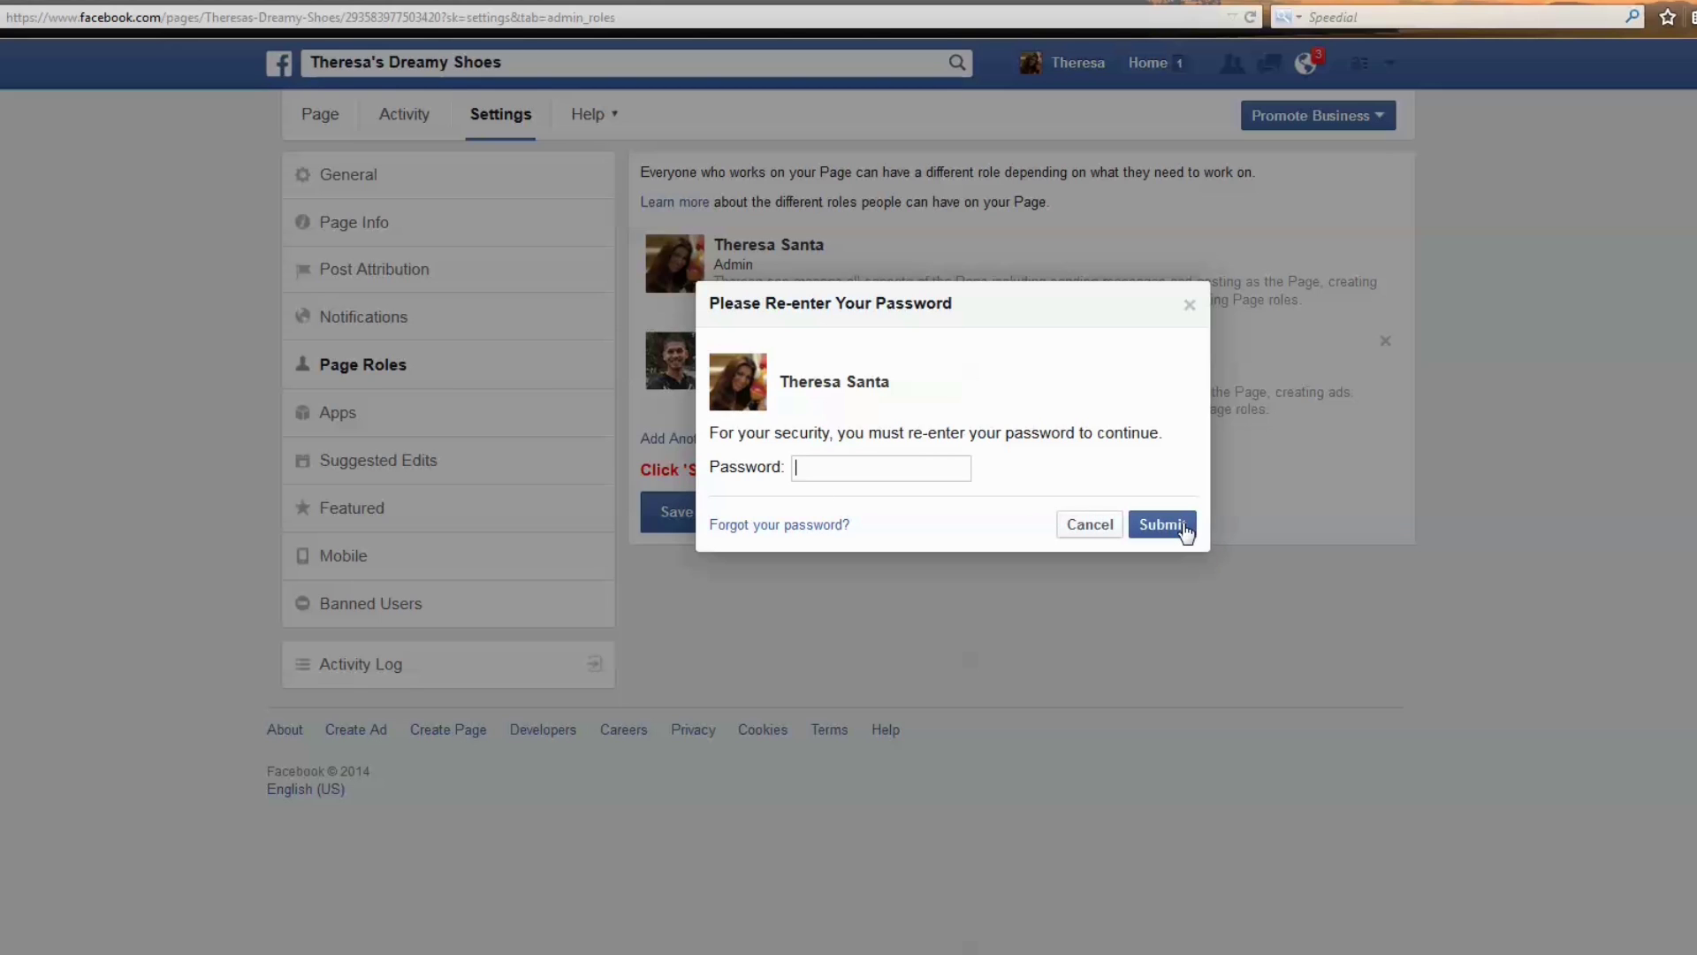
pyautogui.click(1076, 527)
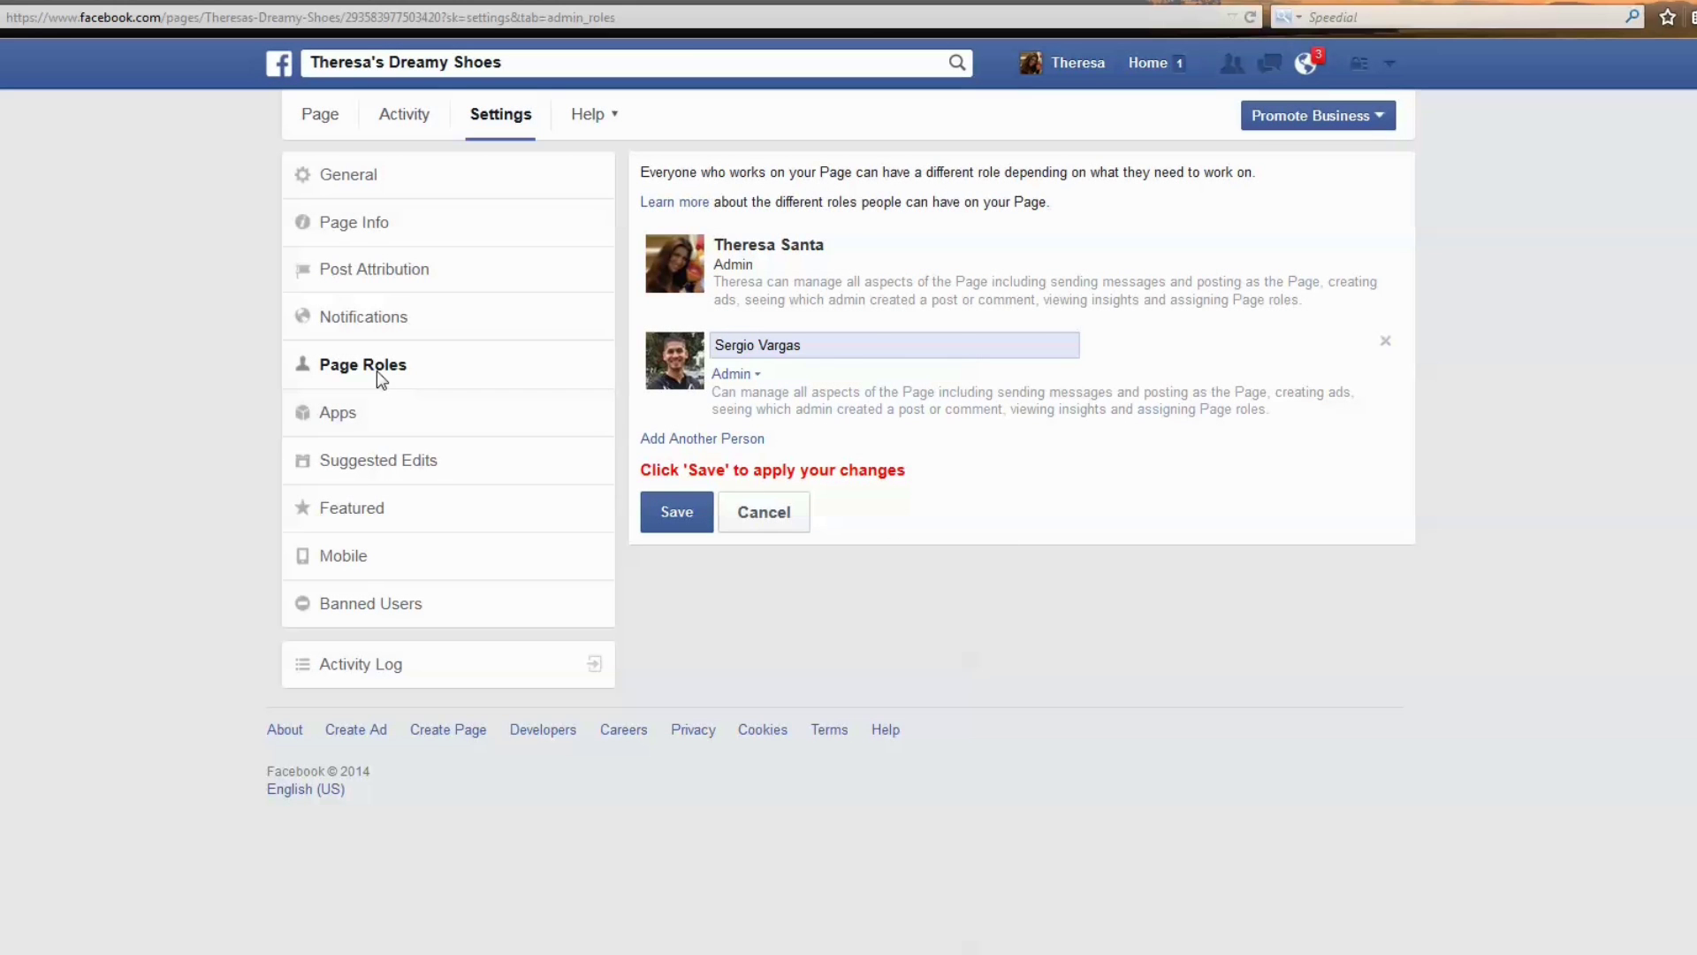
# Open the Apps settings and add the Events app to Theresa's Dreamy Shoes.
pyautogui.click(358, 421)
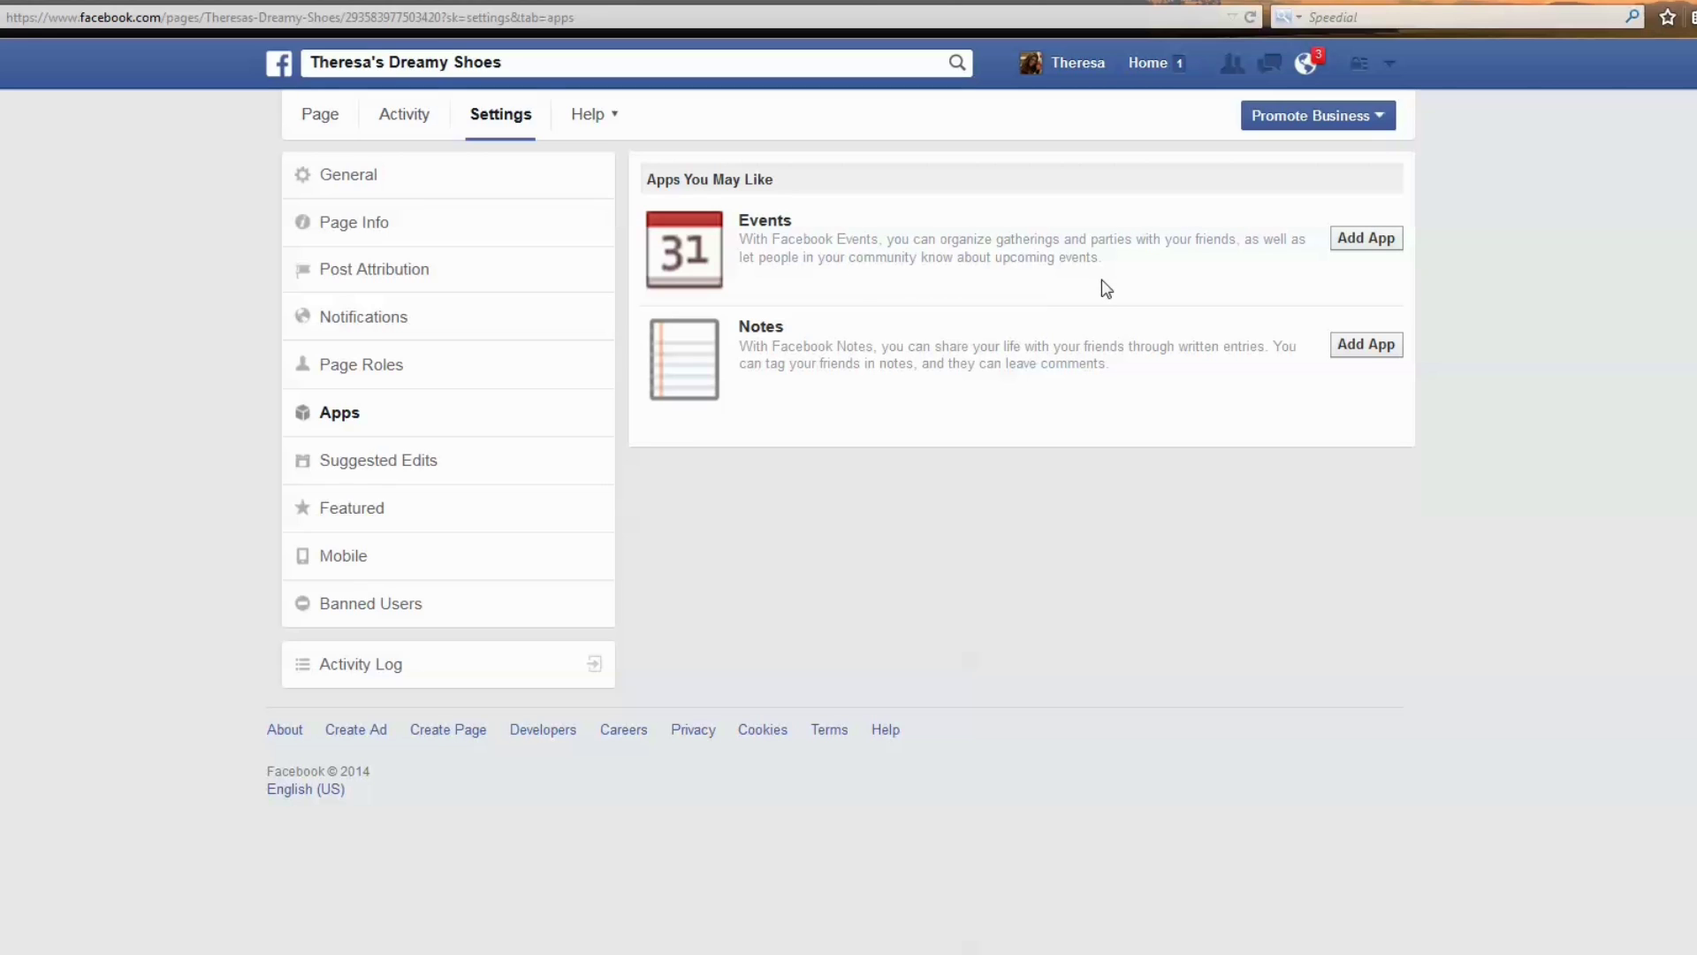
pyautogui.click(1366, 252)
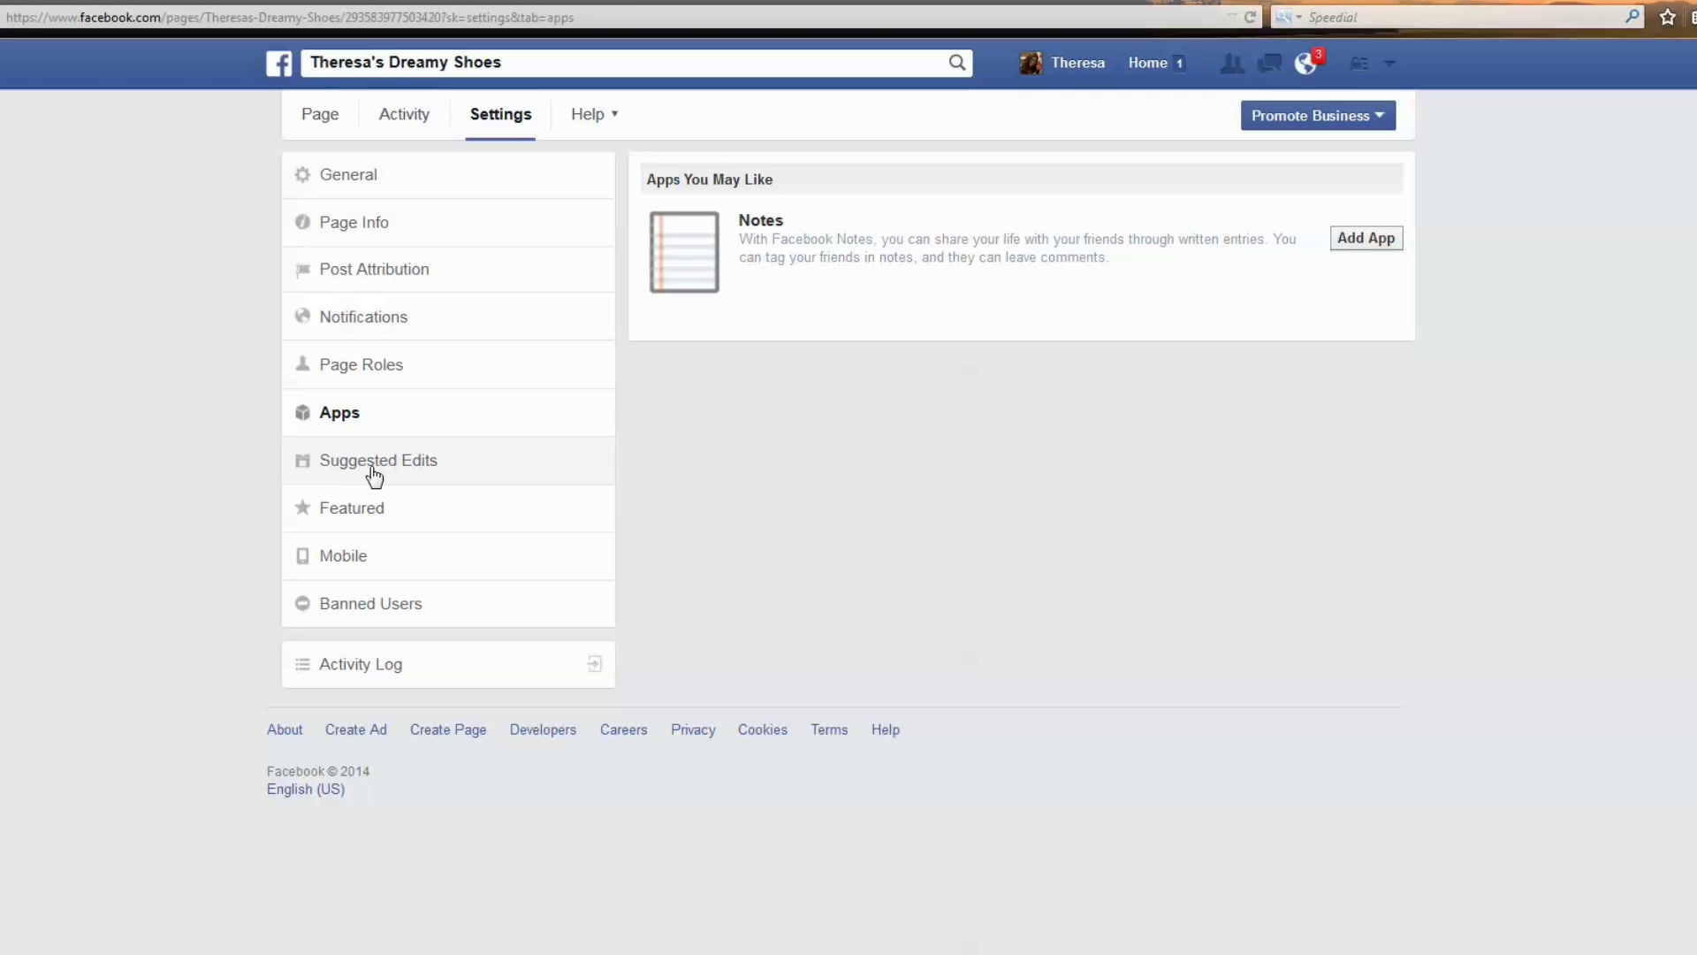
# Check the Featured and Banned Users settings, then open the Activity Log.
pyautogui.click(369, 510)
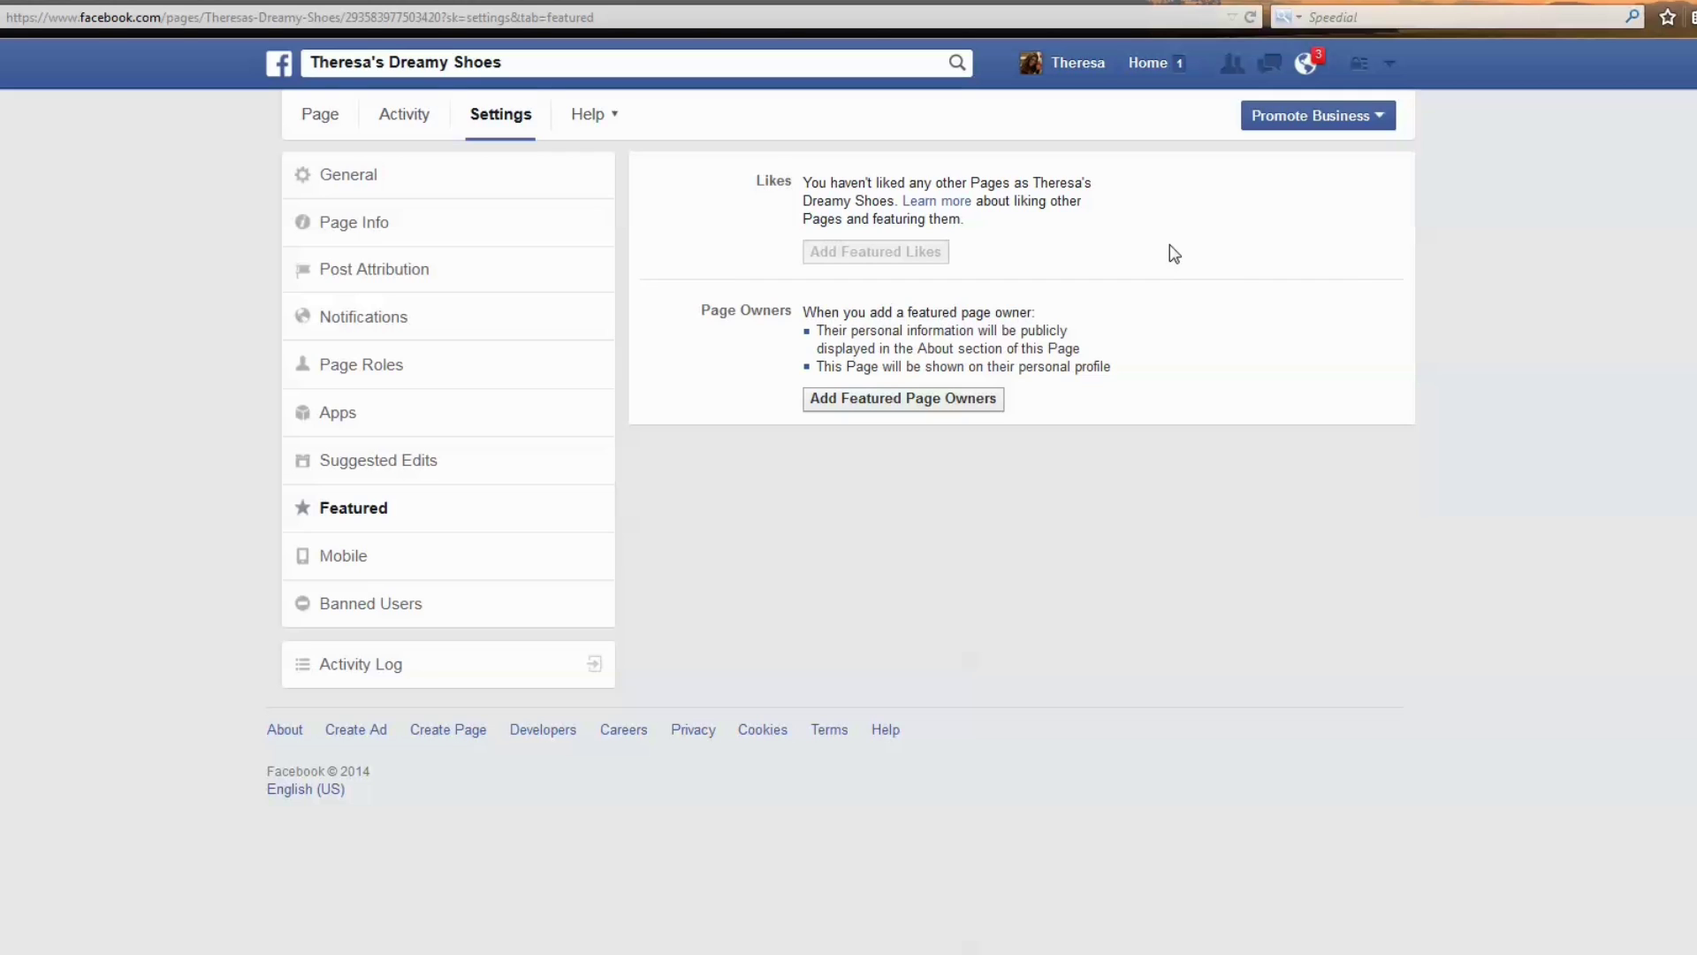
pyautogui.click(360, 609)
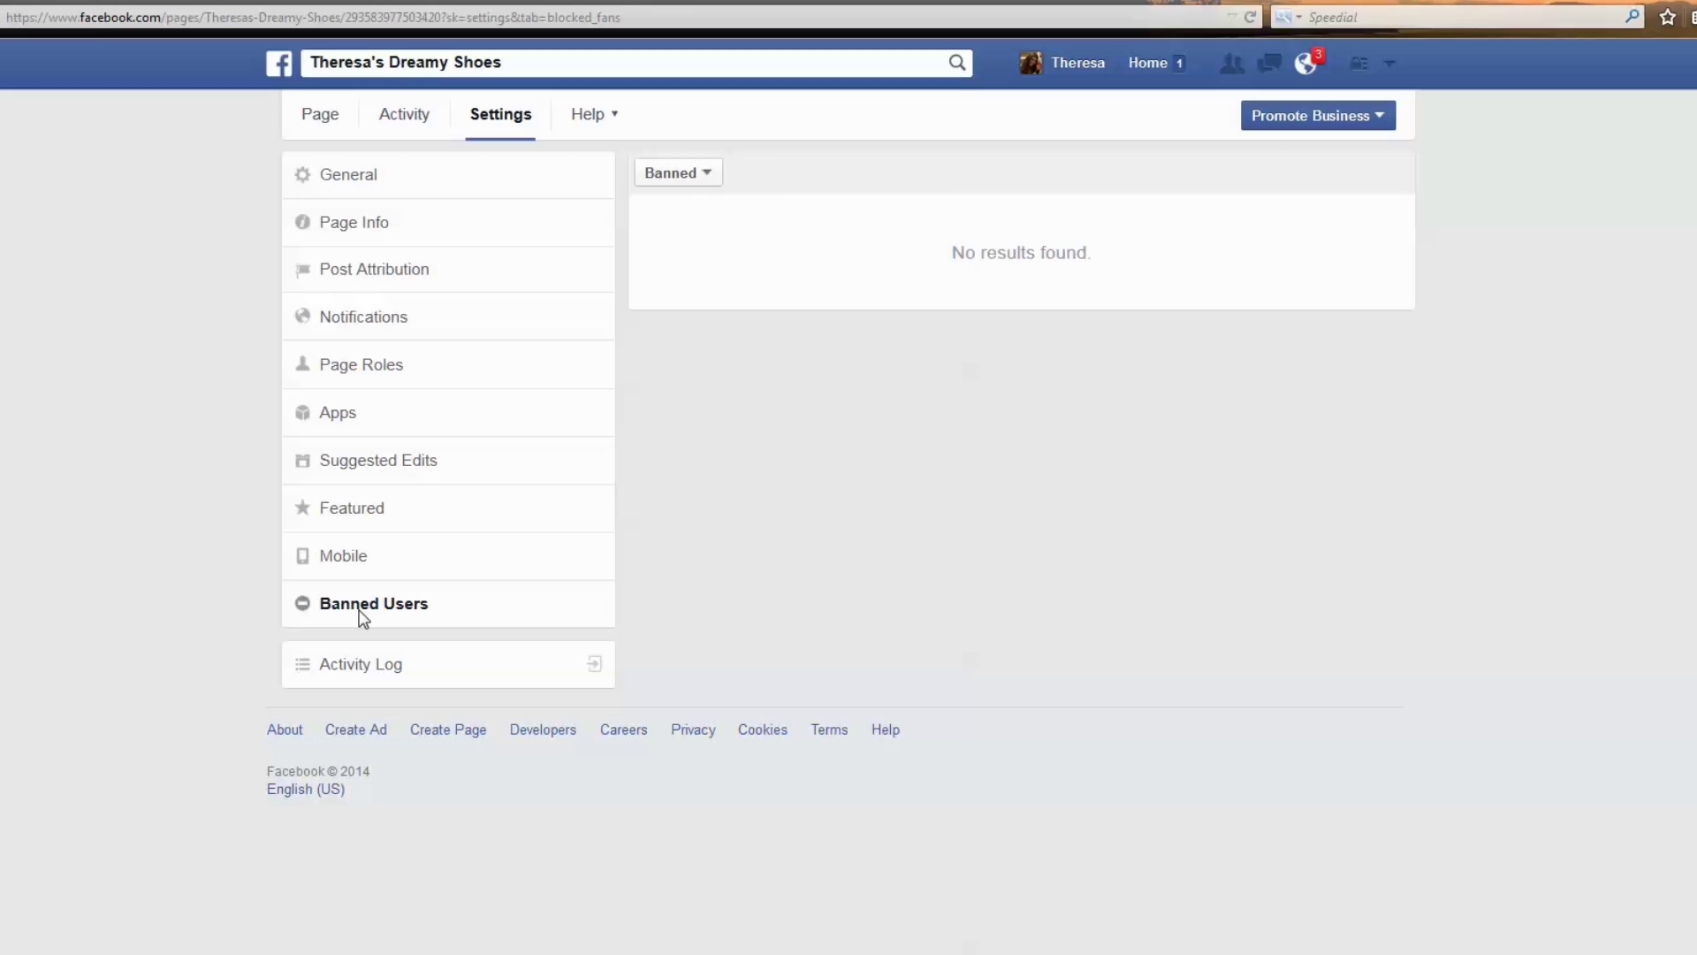
pyautogui.click(343, 663)
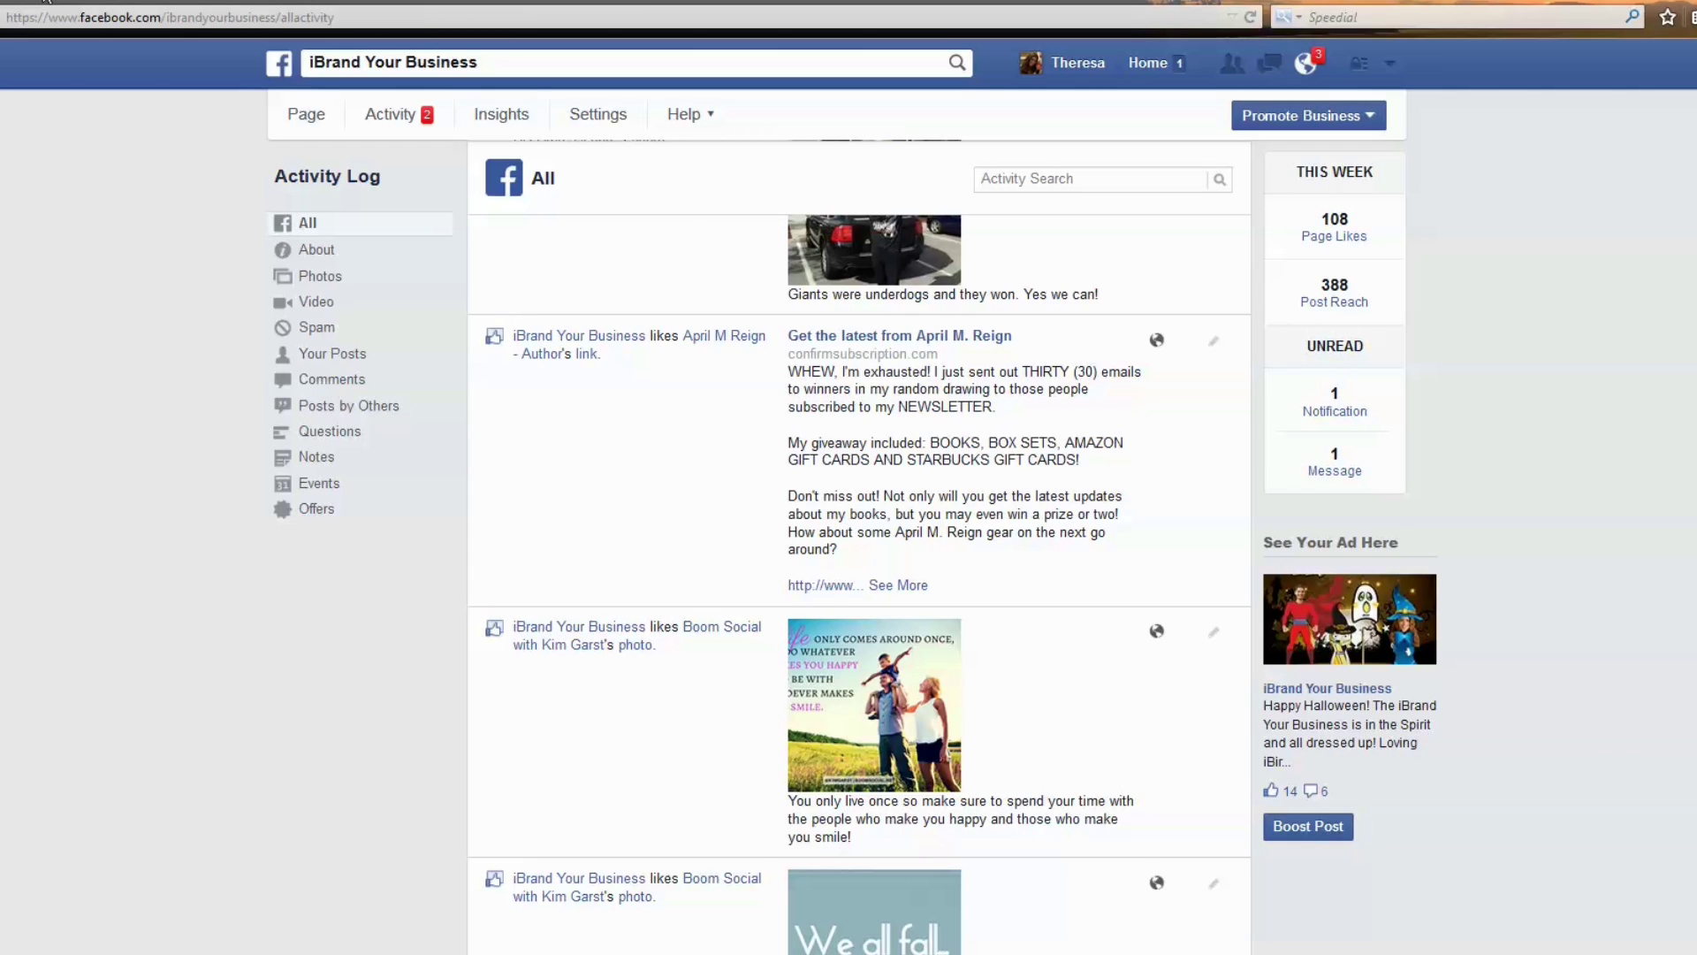
# Scroll through the iBrand Your Business Activity Log entries.
pyautogui.scroll(3, 610, 442)
pyautogui.scroll(15, 610, 442)
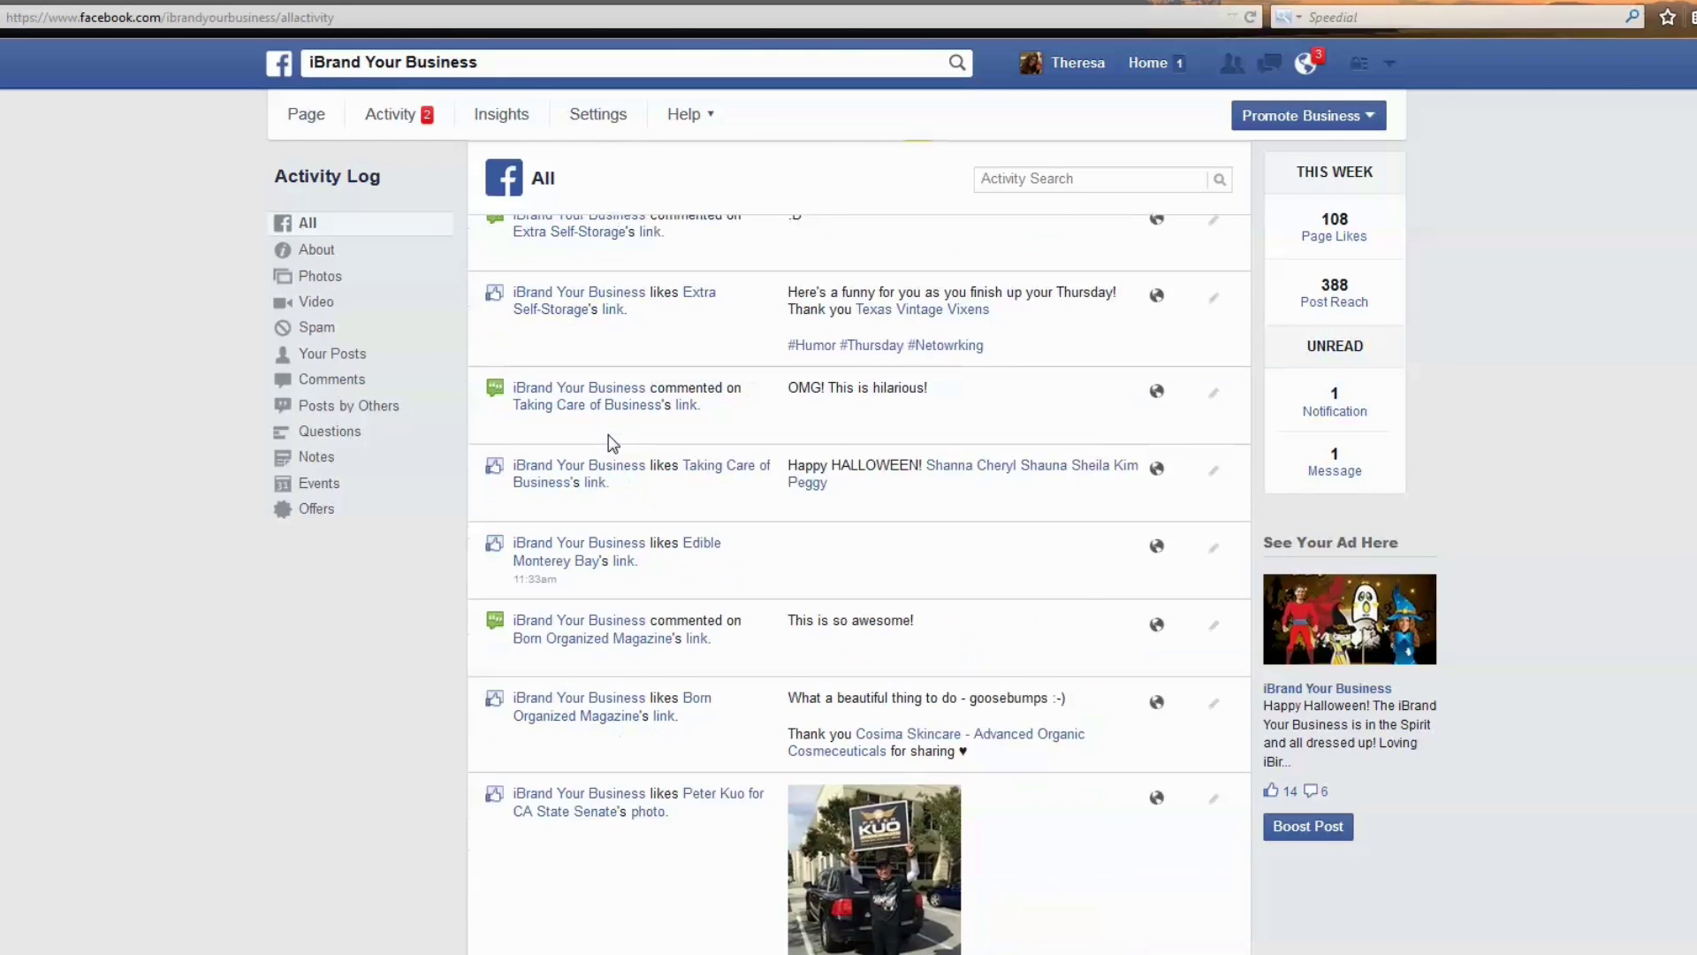
pyautogui.scroll(8, 610, 442)
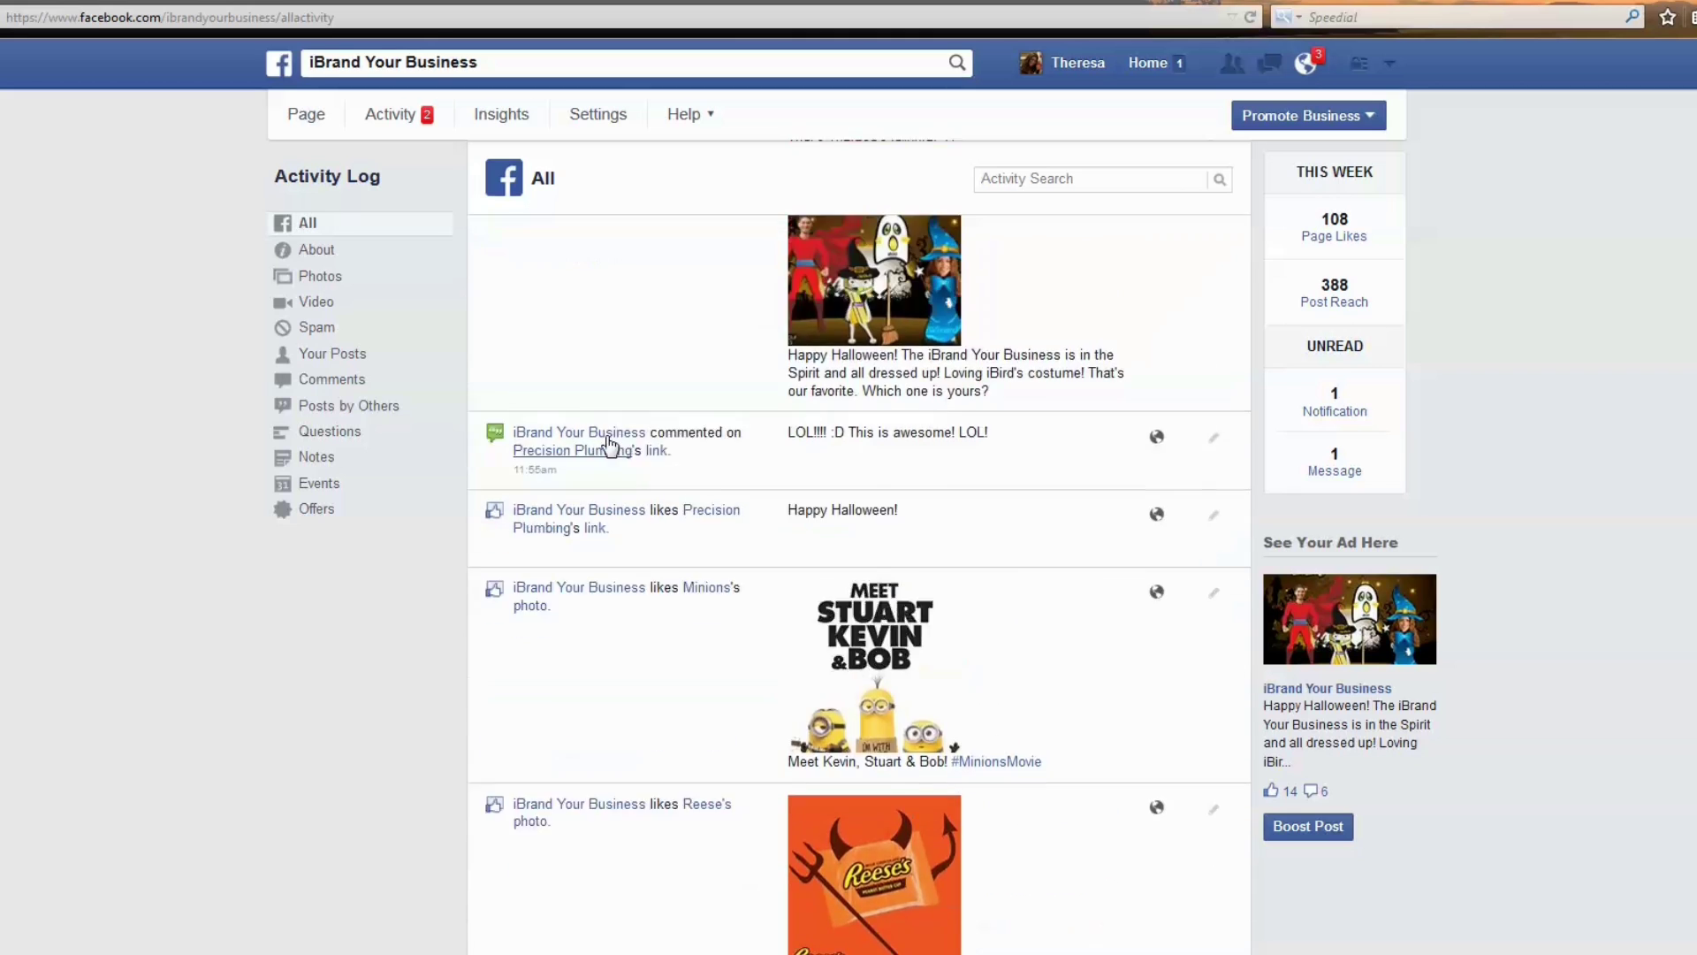
pyautogui.moveTo(274, 177); pyautogui.dragTo(385, 189)
pyautogui.scroll(-5, 548, 349)
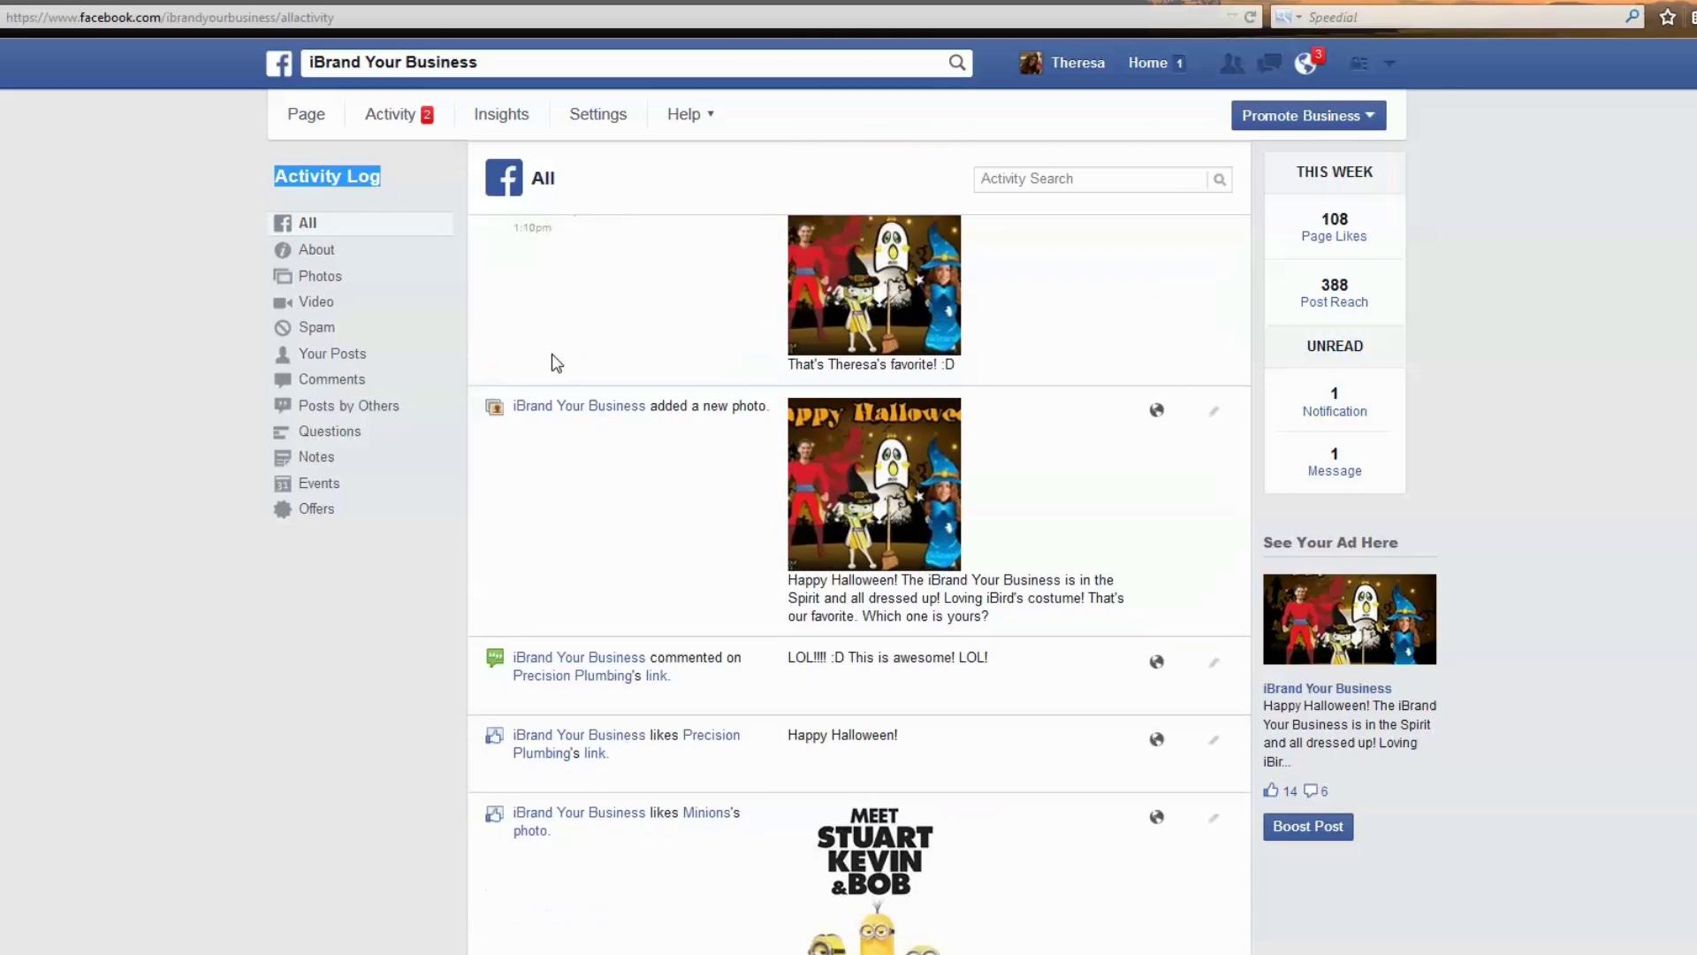
pyautogui.scroll(-6, 550, 363)
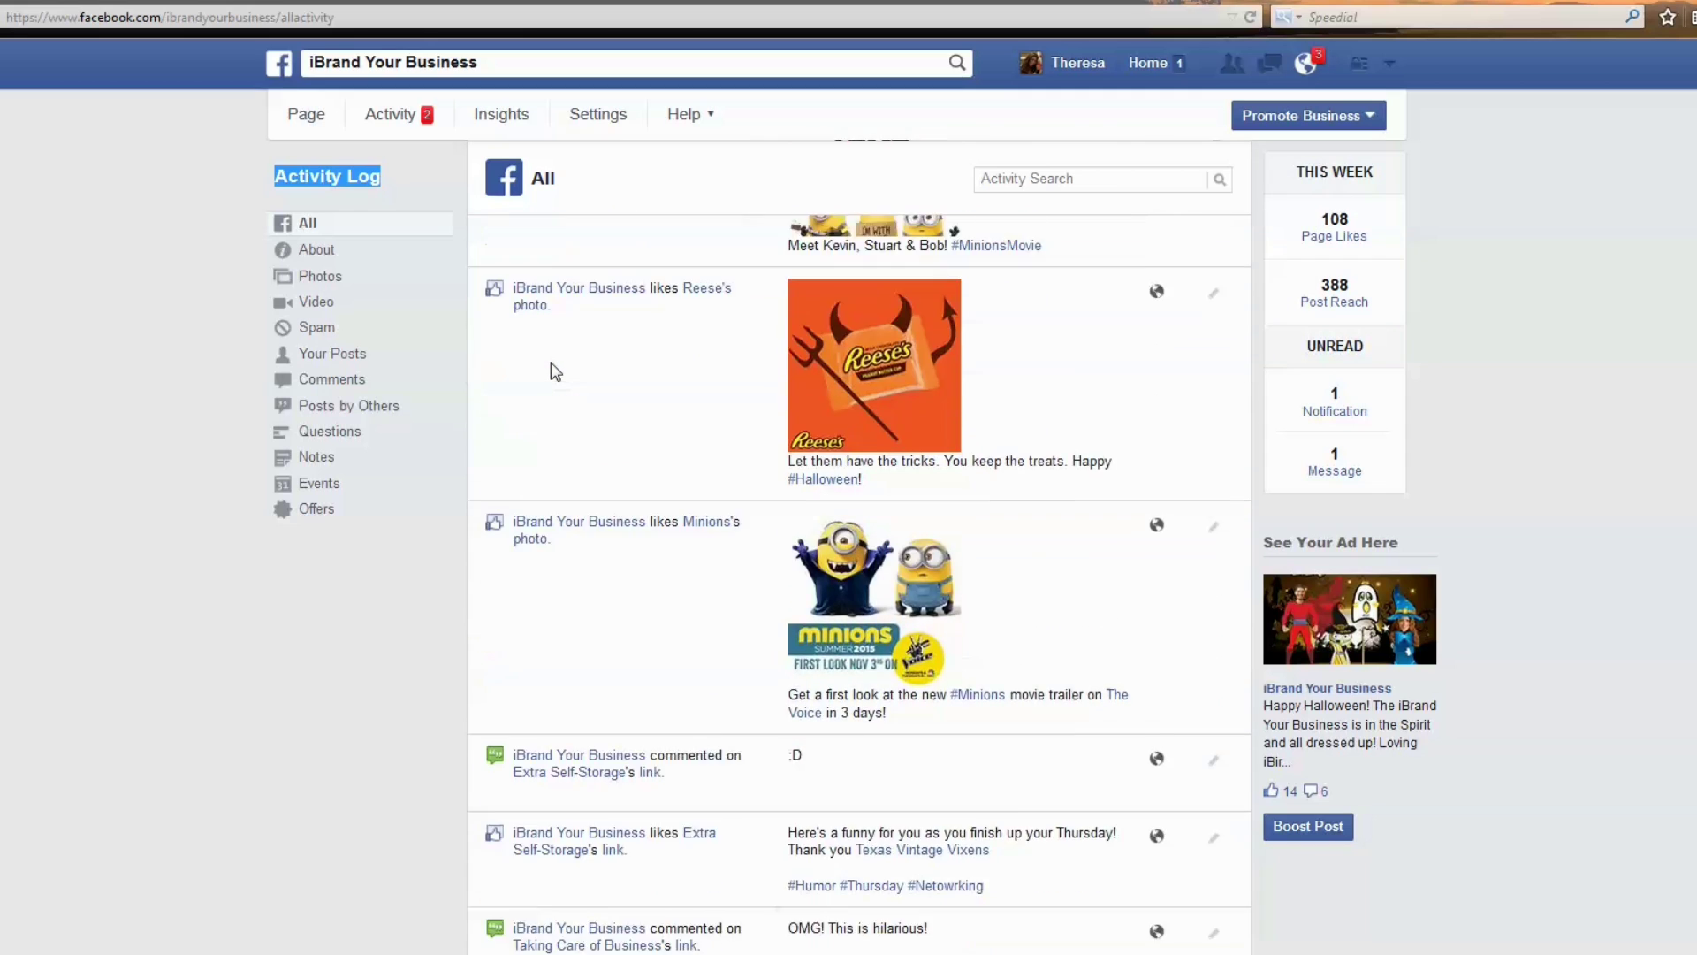
pyautogui.scroll(-7, 550, 362)
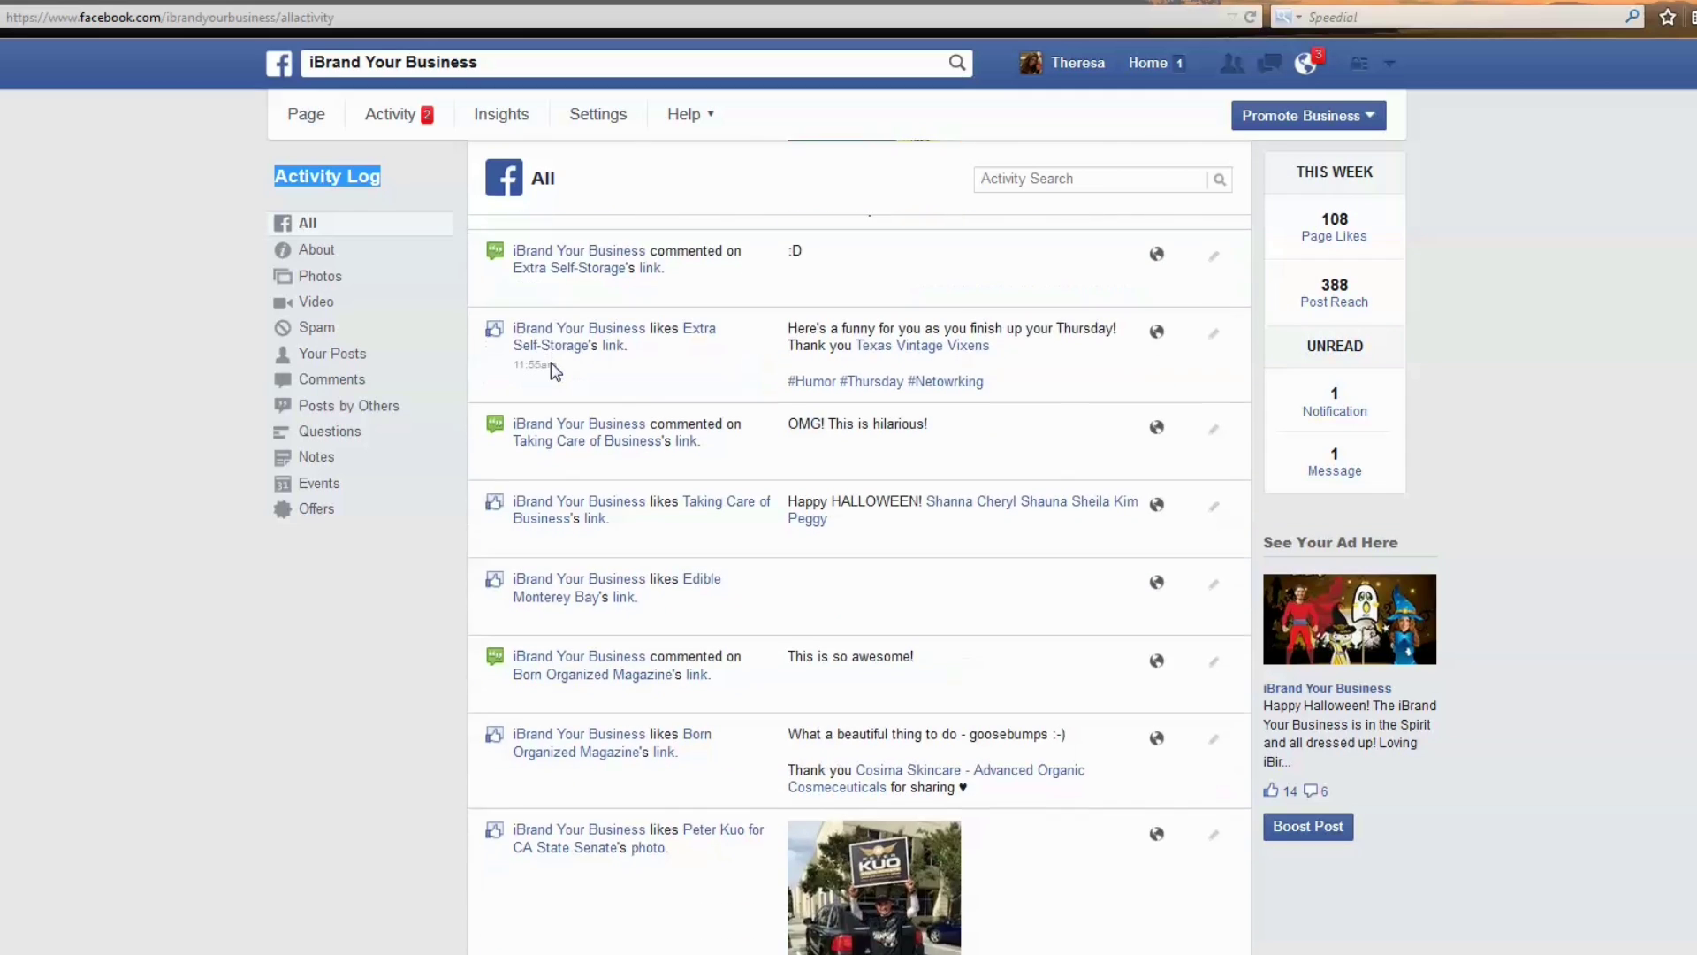
pyautogui.scroll(-6, 550, 363)
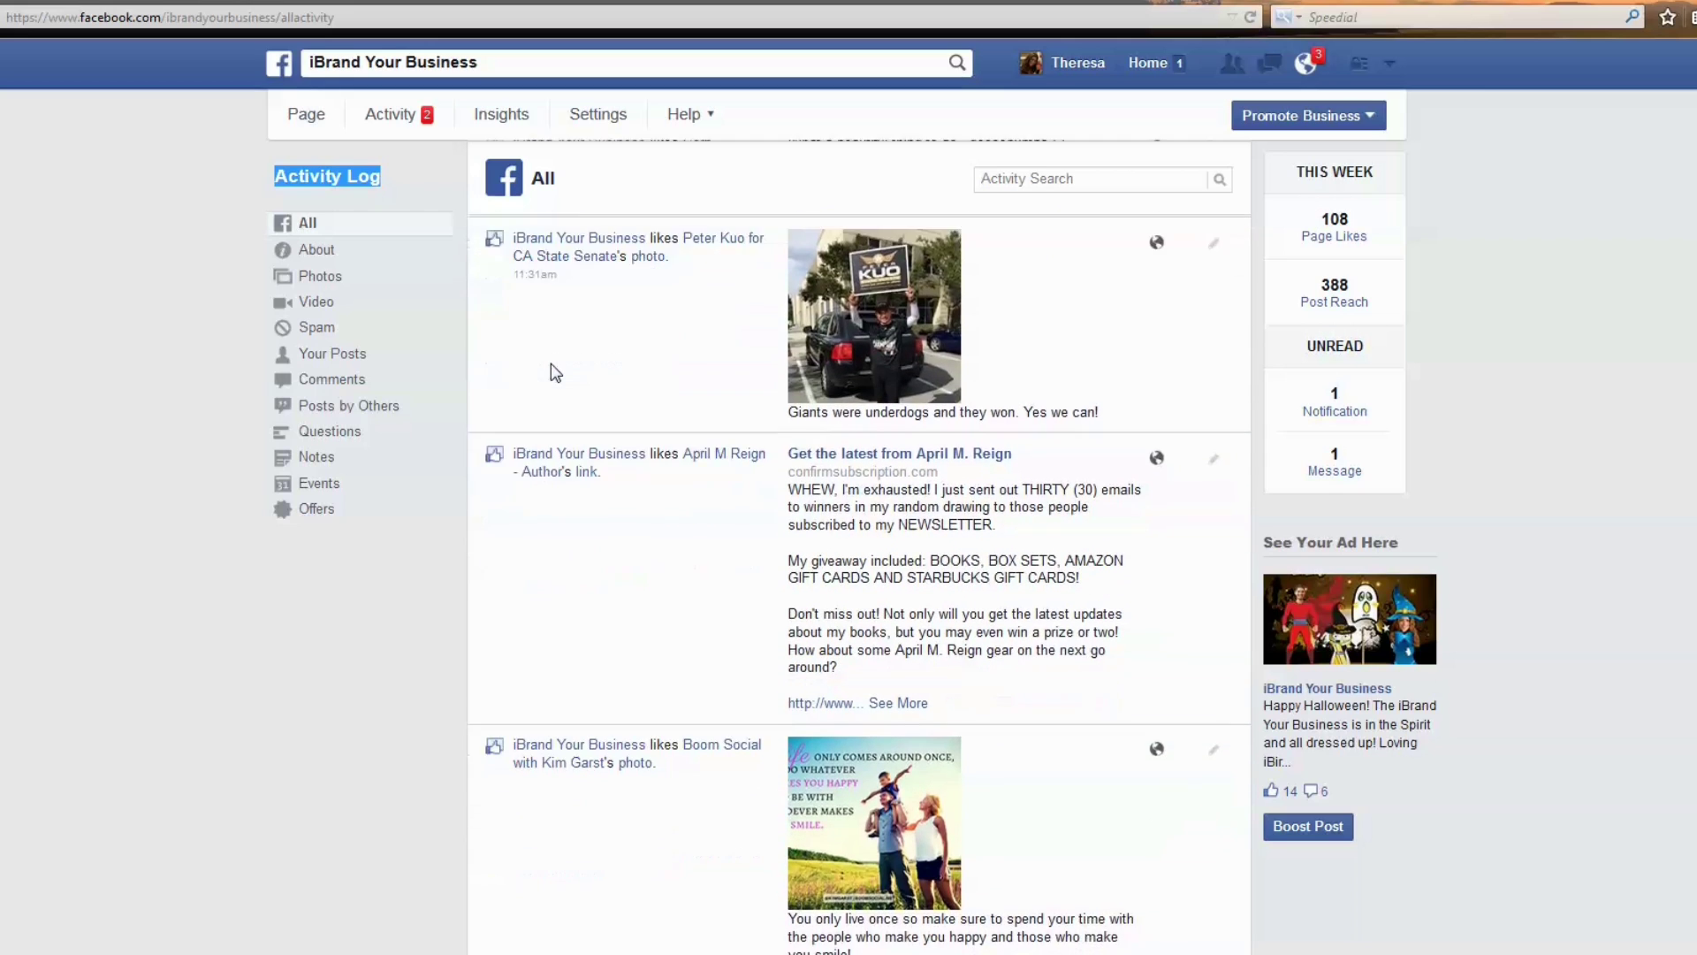
pyautogui.scroll(-5, 550, 363)
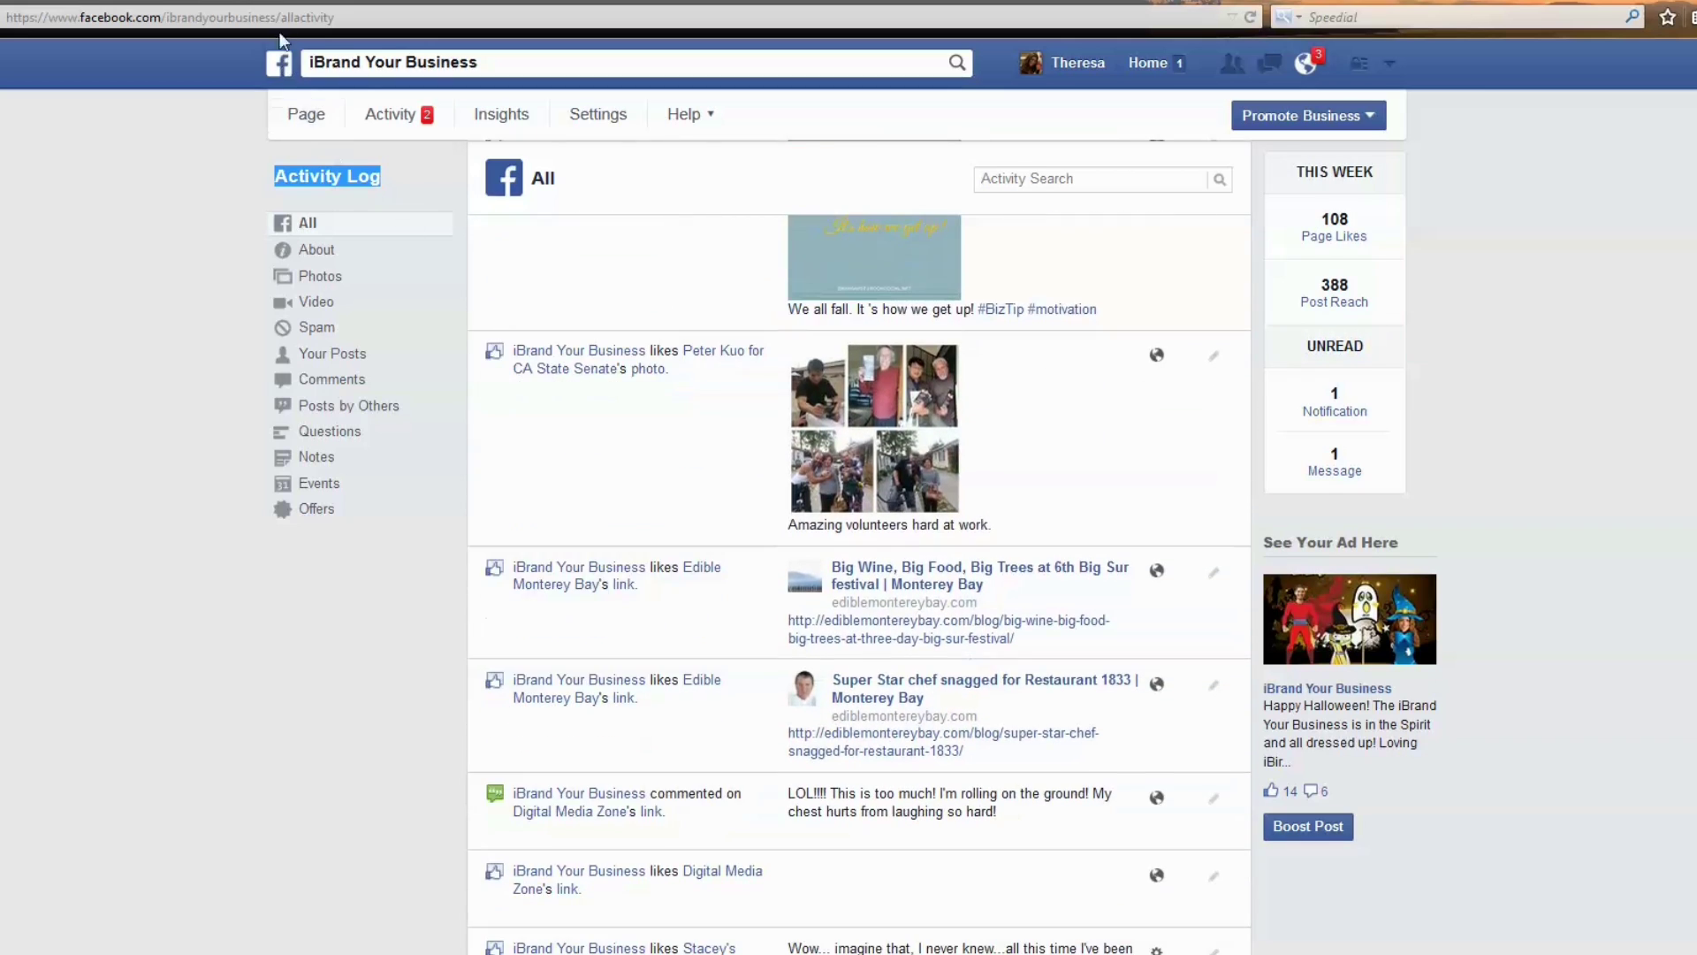
# Review the page's notifications overview, then return to the Theresa's Dreamy Shoes timeline.
pyautogui.click(390, 115)
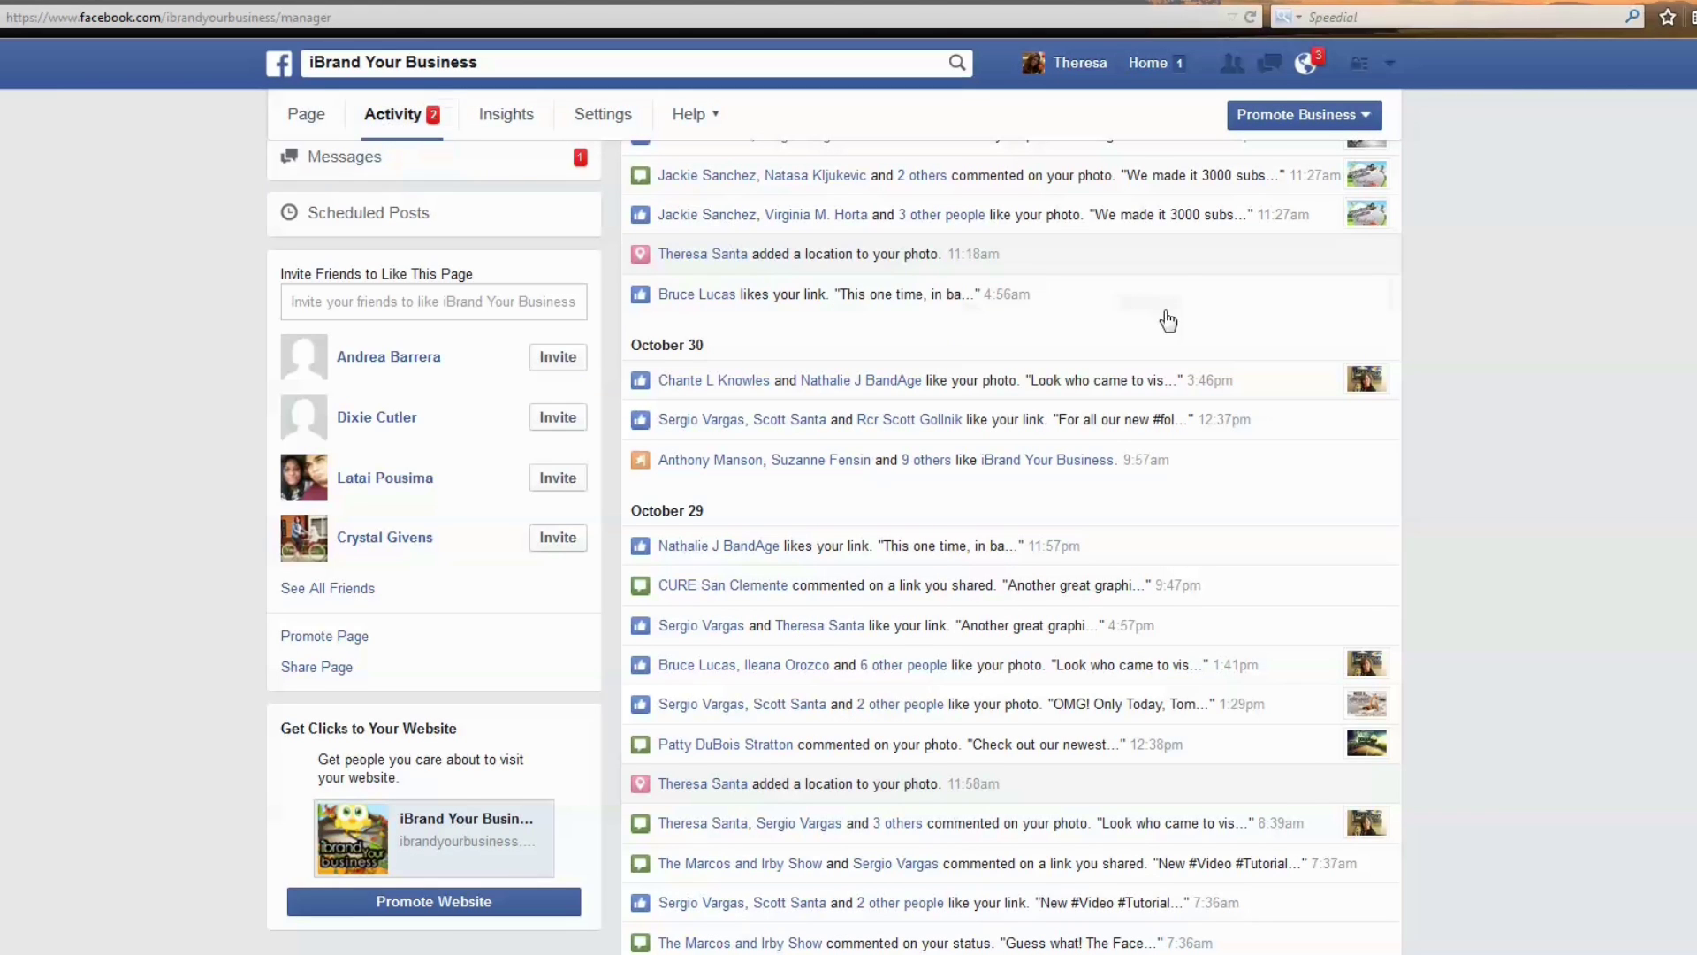
pyautogui.scroll(3, 1558, 358)
pyautogui.scroll(5, 1555, 351)
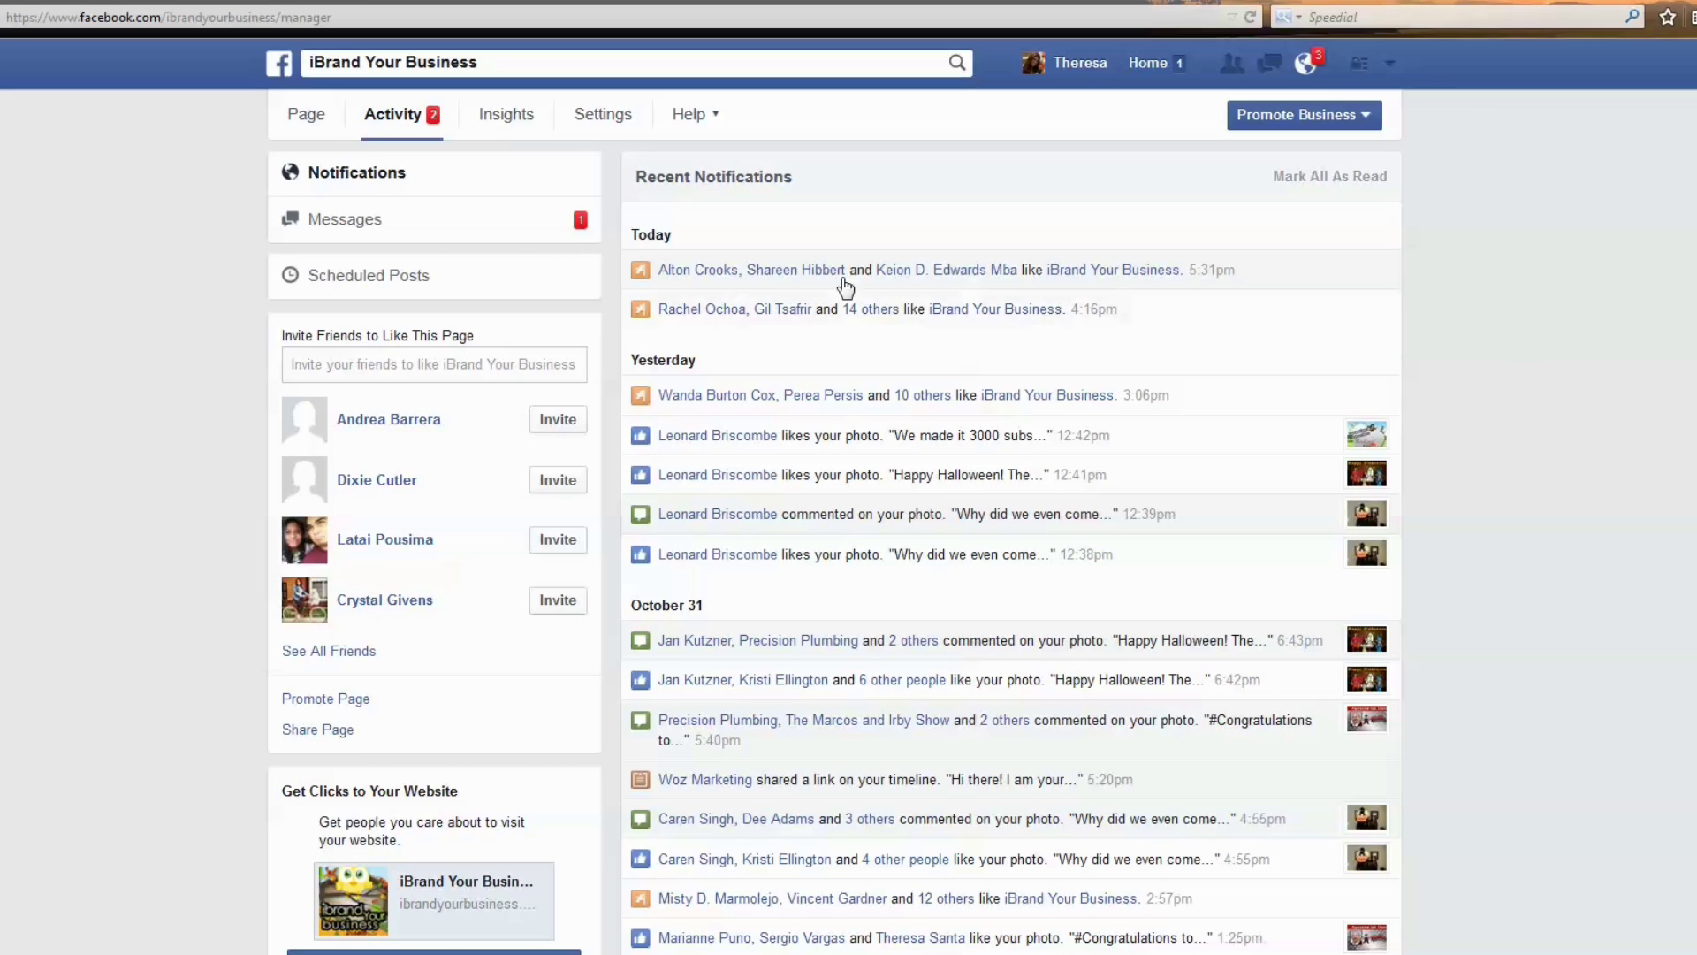
pyautogui.scroll(-6, 750, 336)
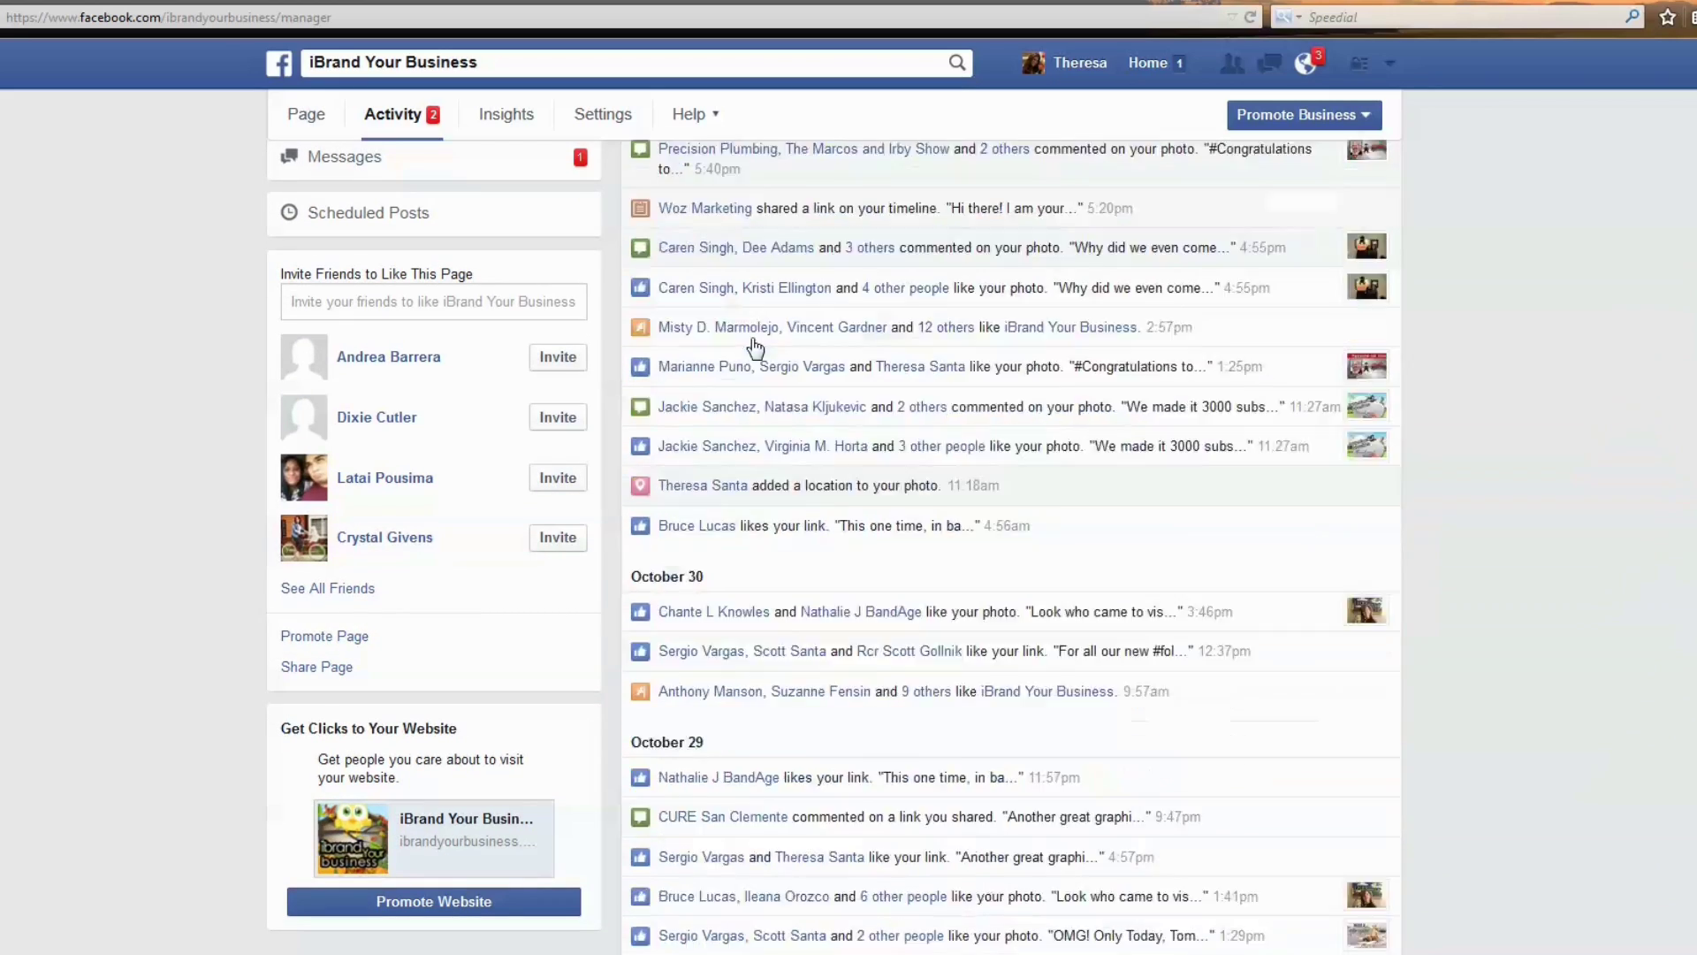
pyautogui.scroll(-7, 754, 345)
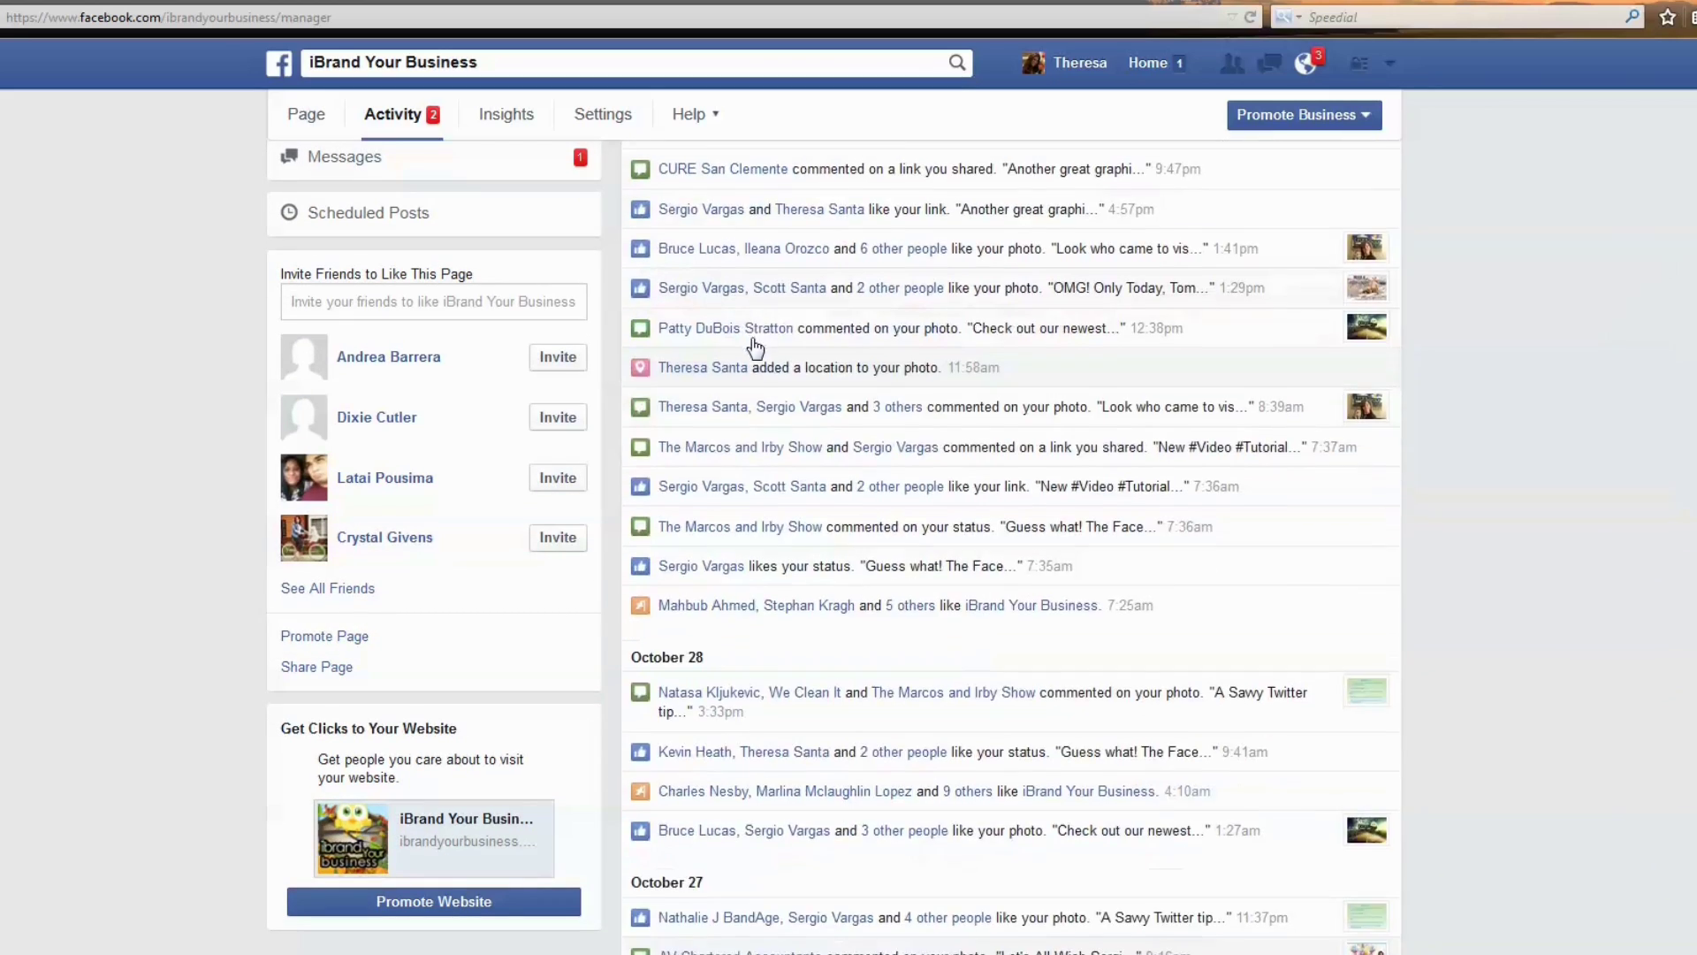
pyautogui.scroll(-2, 753, 346)
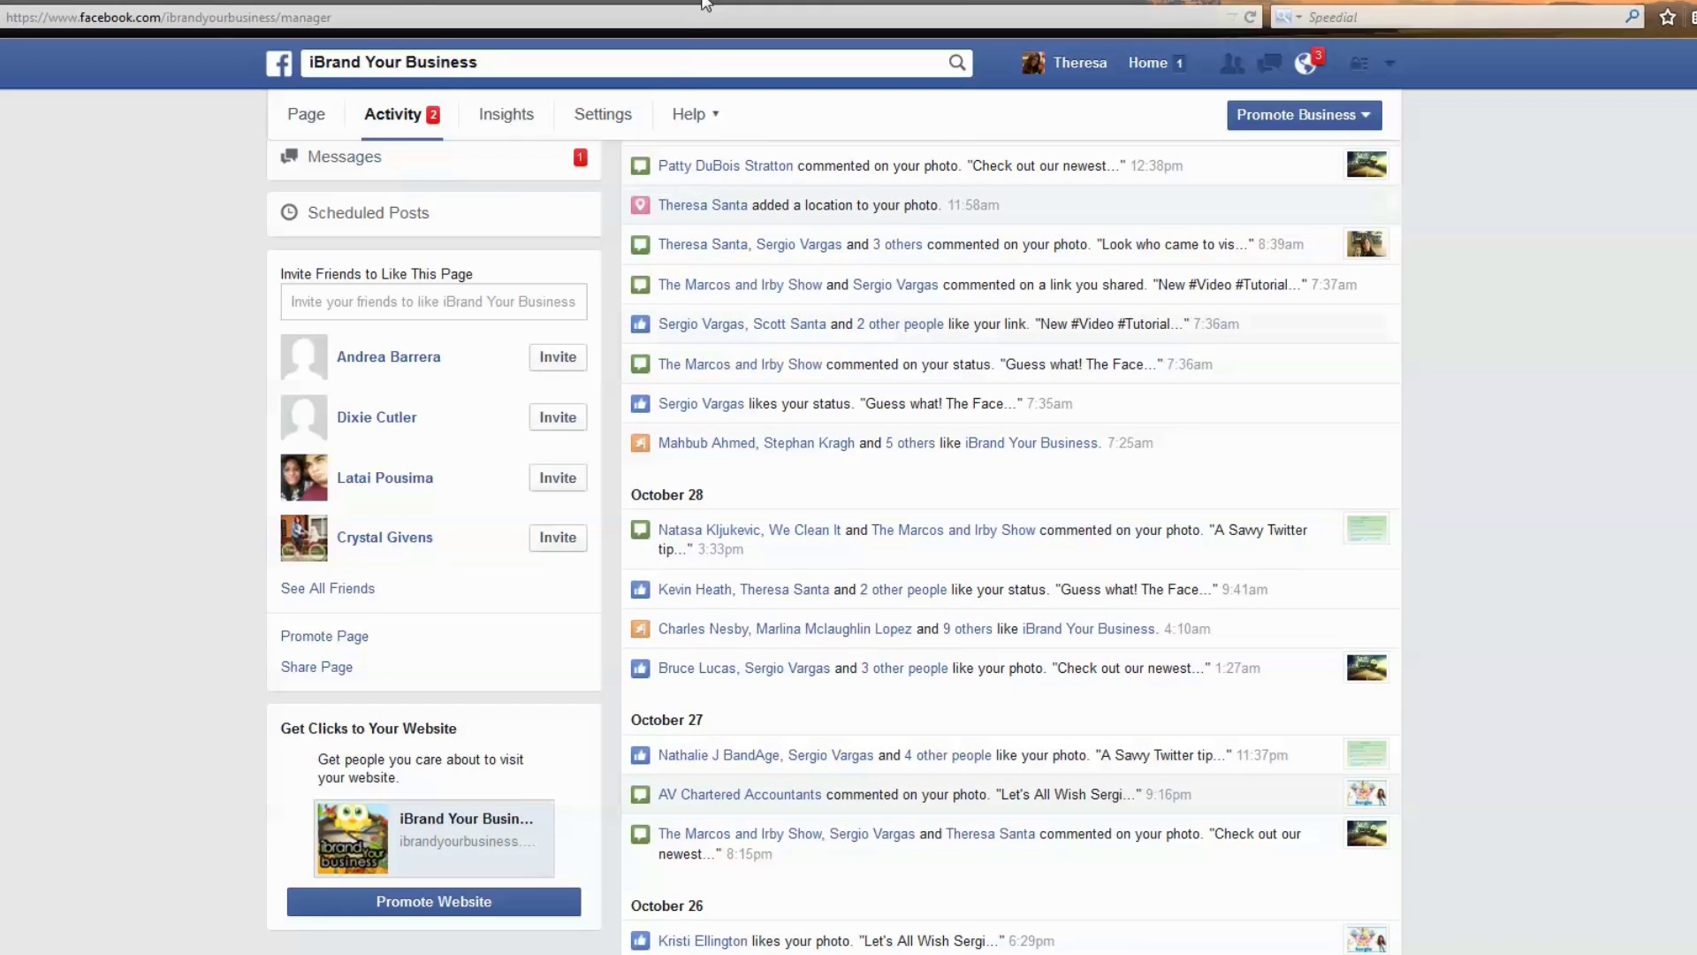
pyautogui.click(705, 4)
pyautogui.click(315, 124)
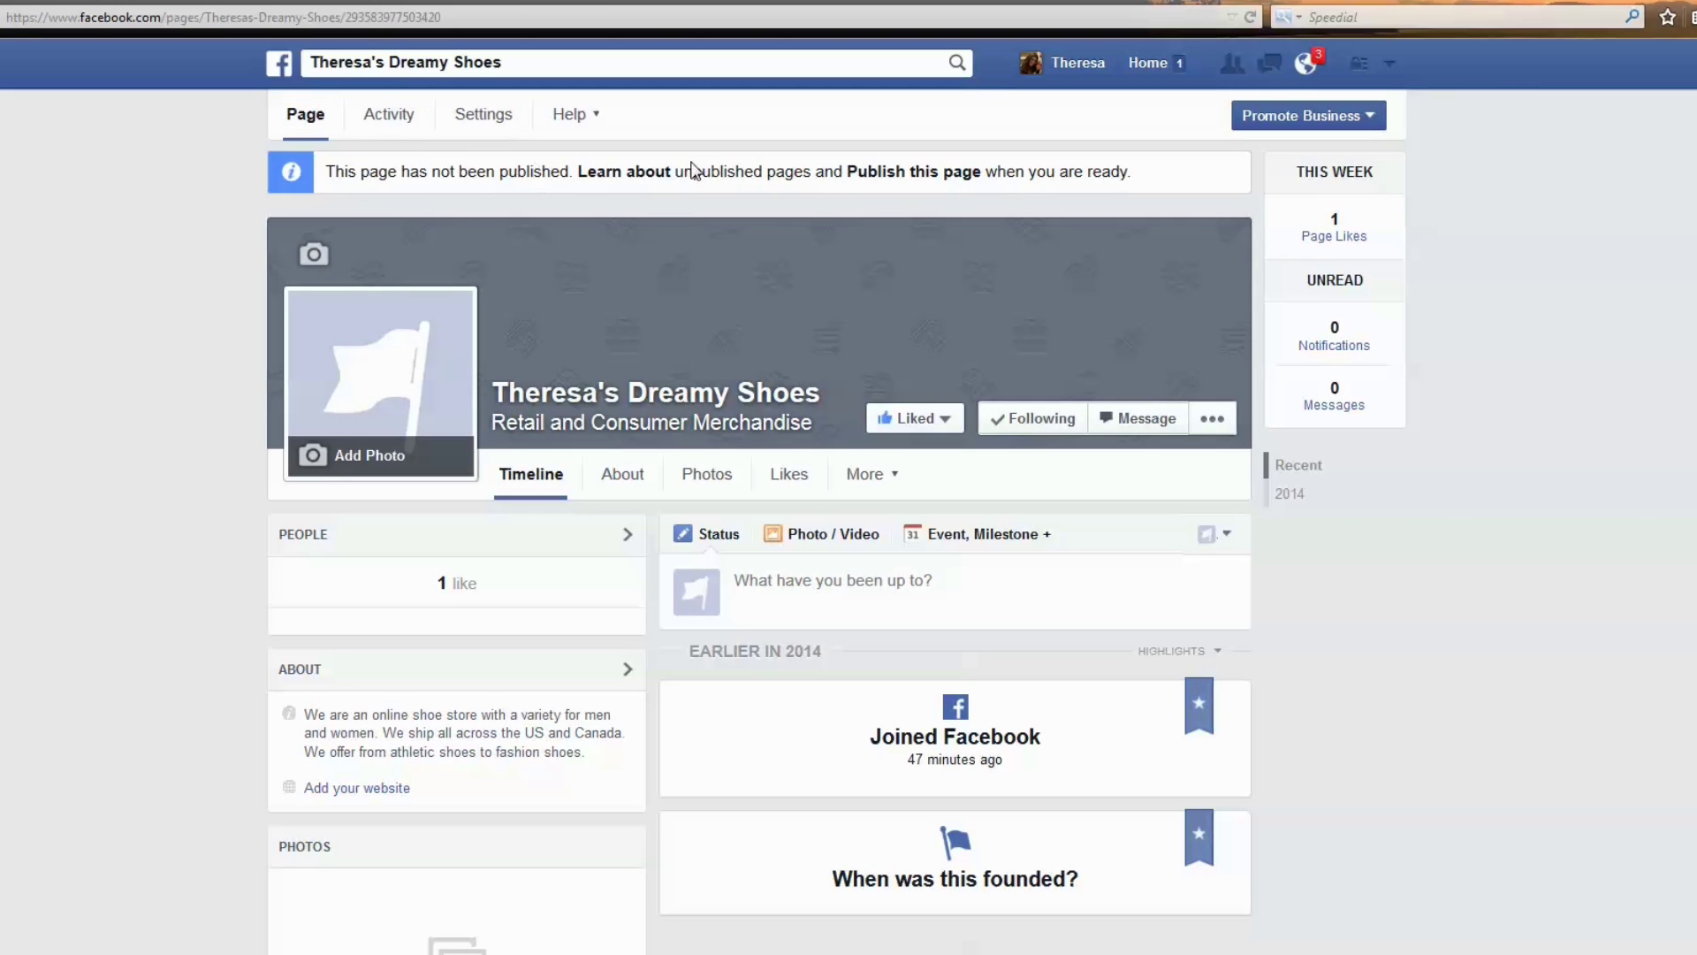
pyautogui.click(1127, 63)
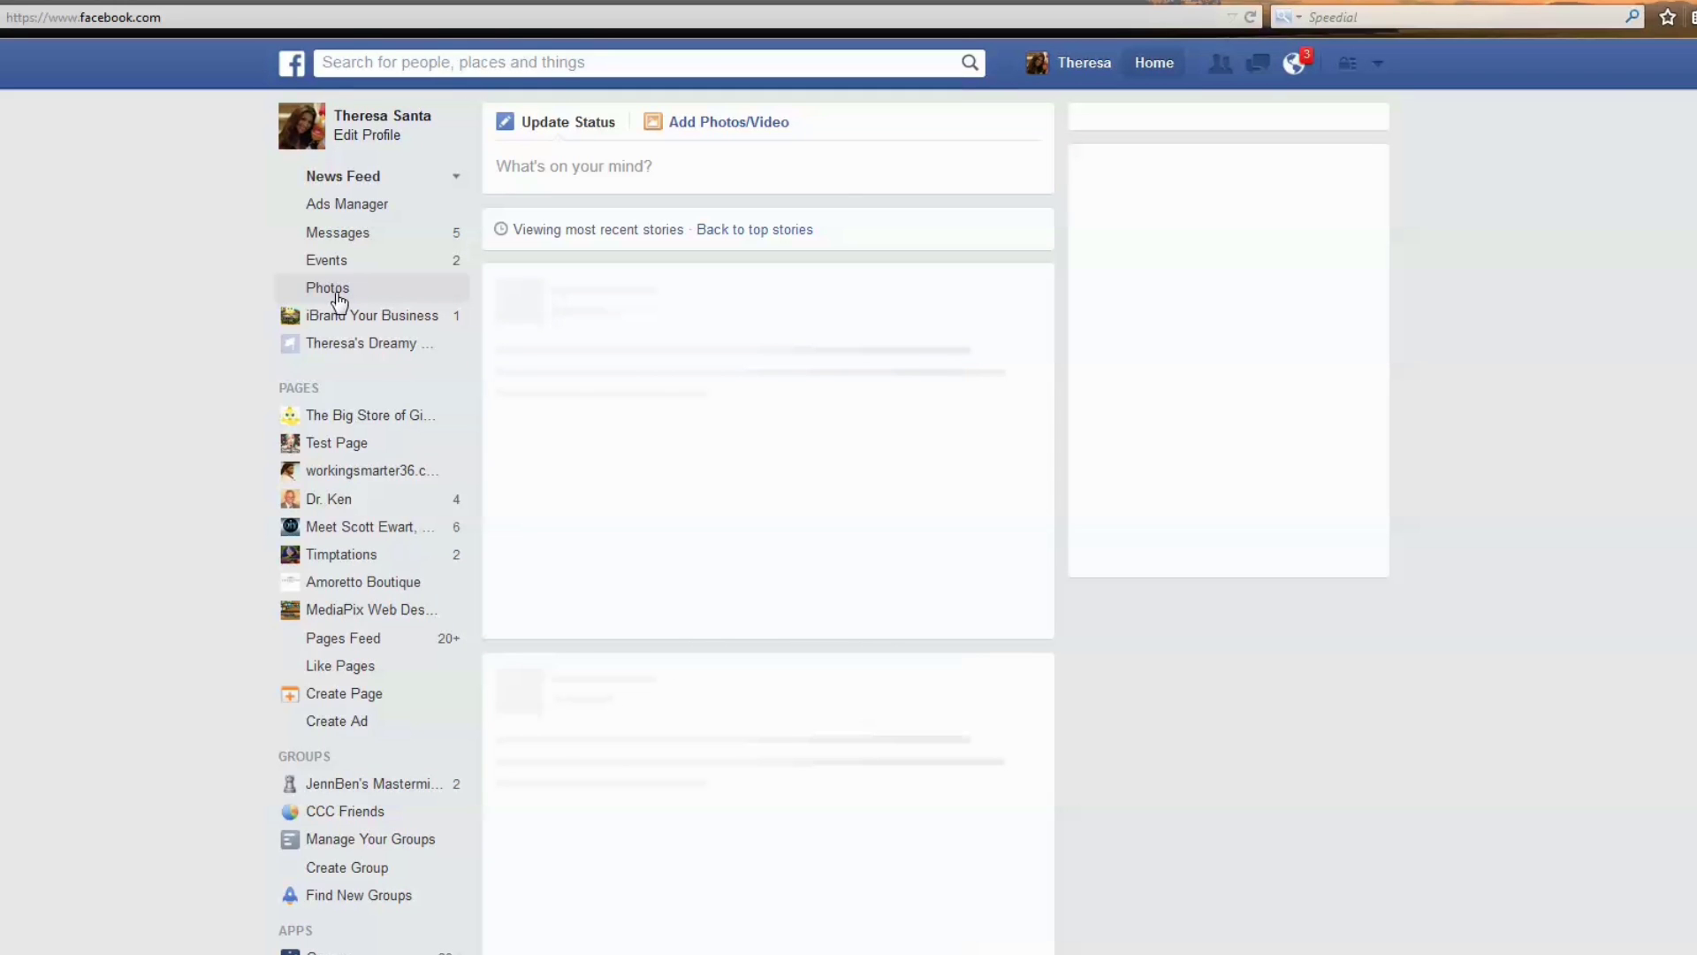
pyautogui.click(341, 344)
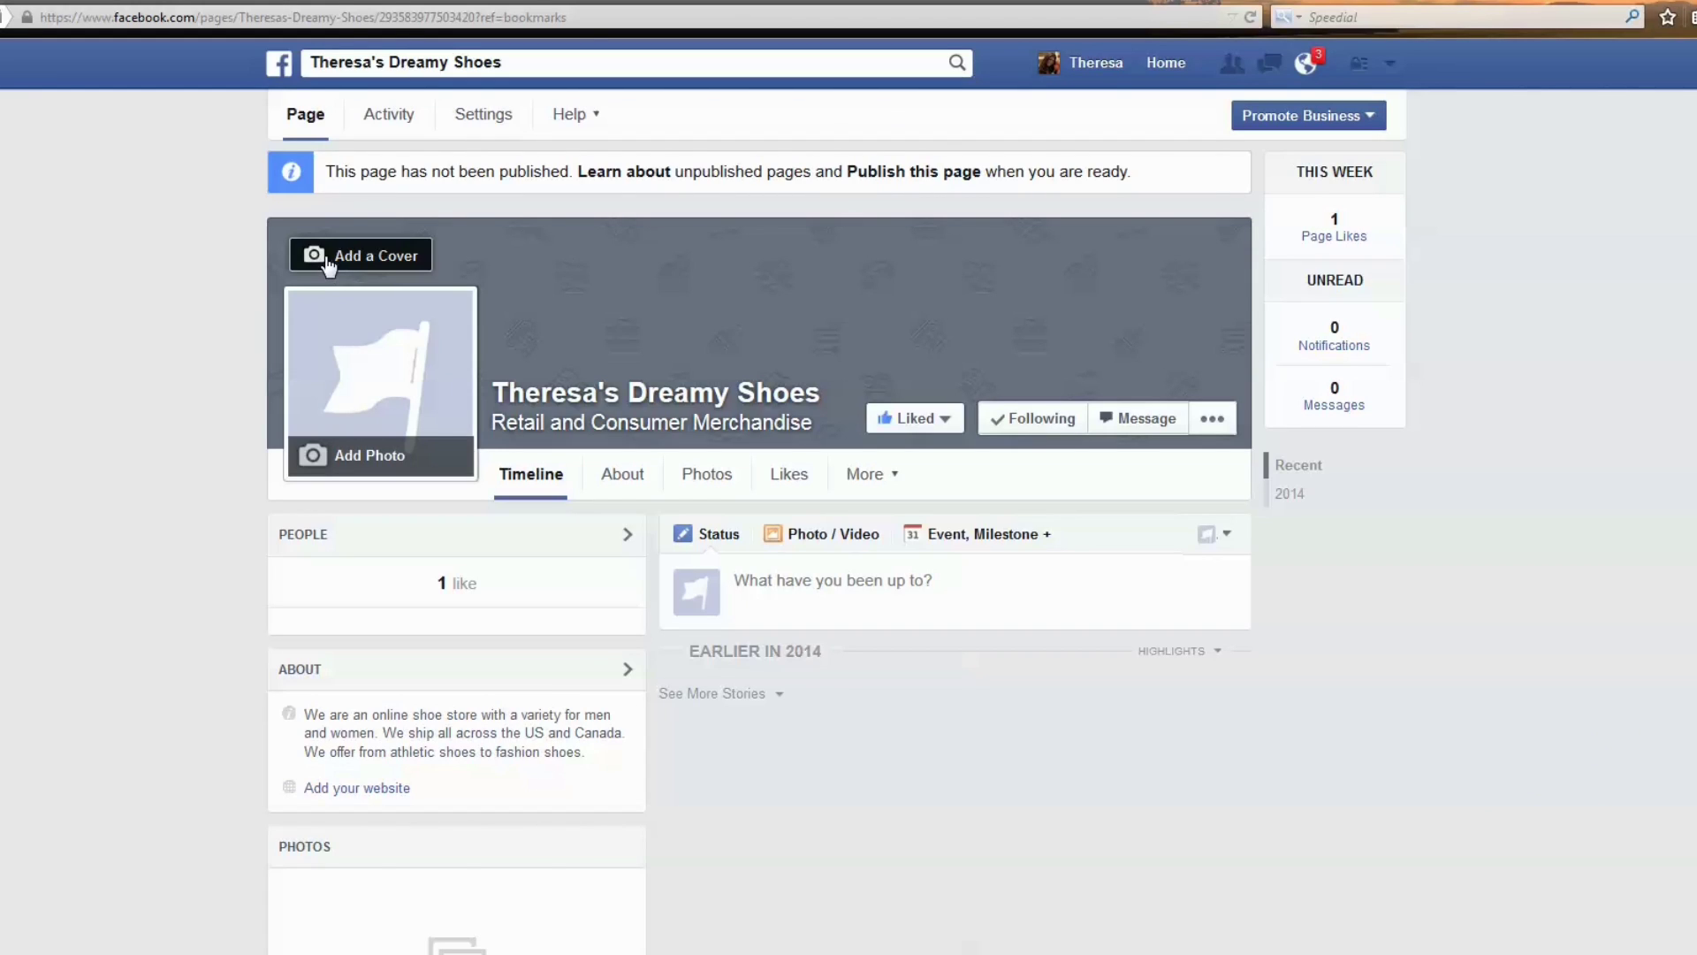
# Upload dreamyshoesTimeLine.png as the page's cover photo and save it.
pyautogui.click(345, 266)
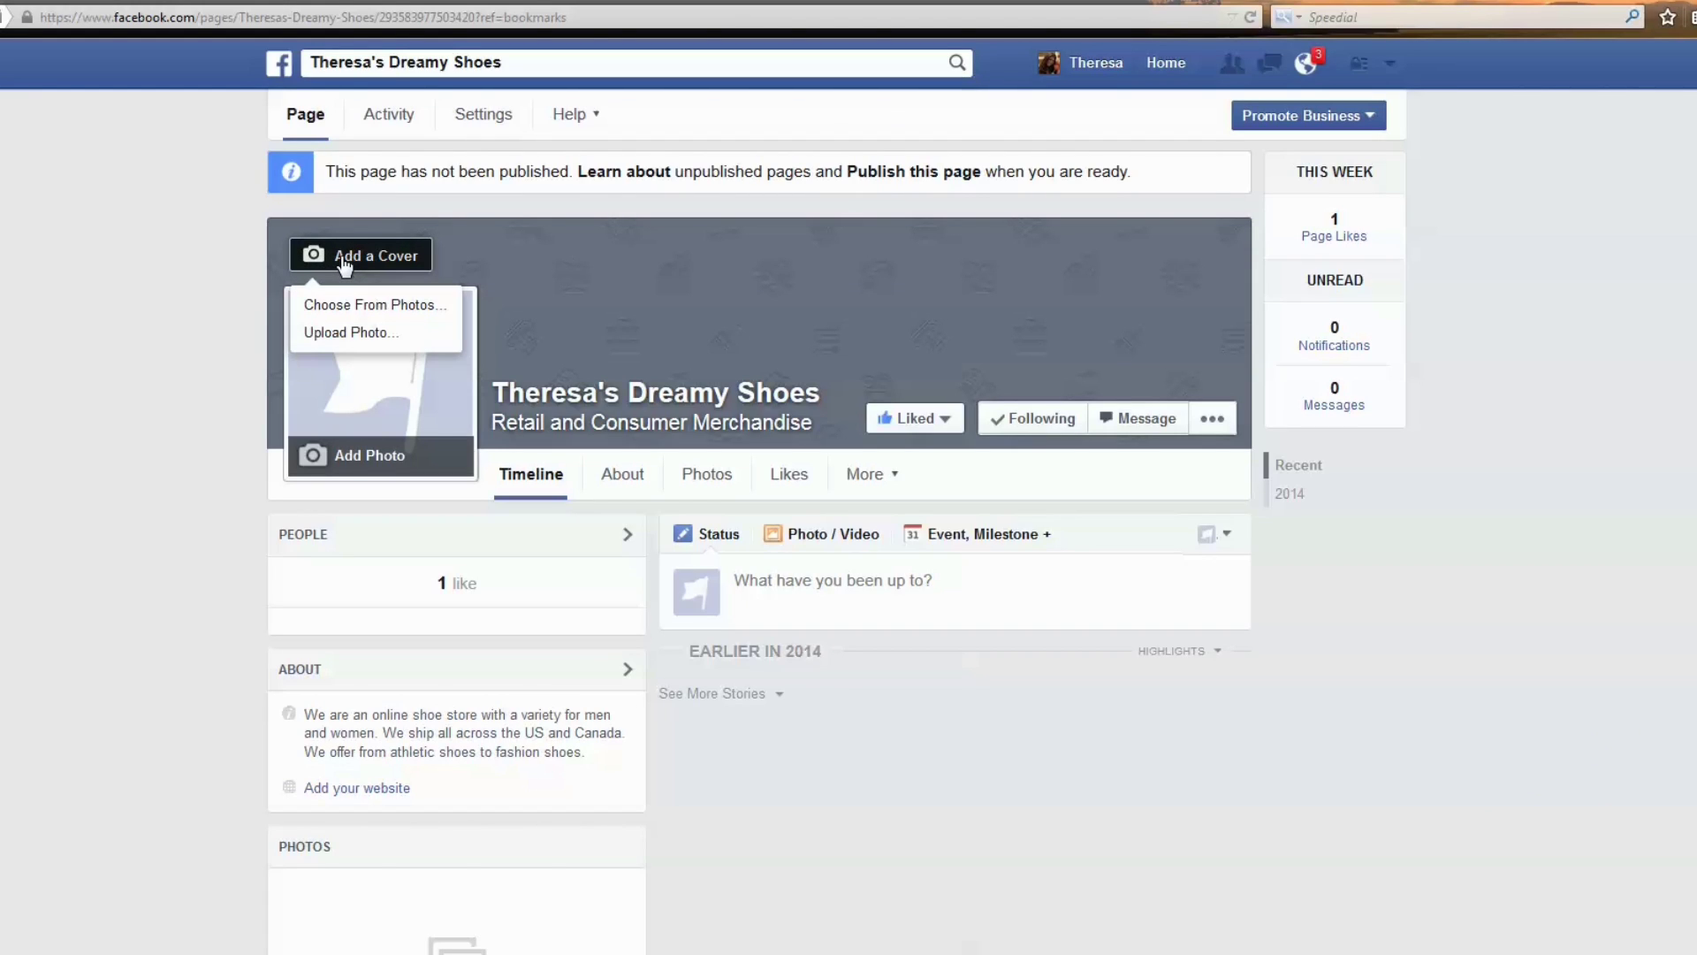
pyautogui.click(349, 334)
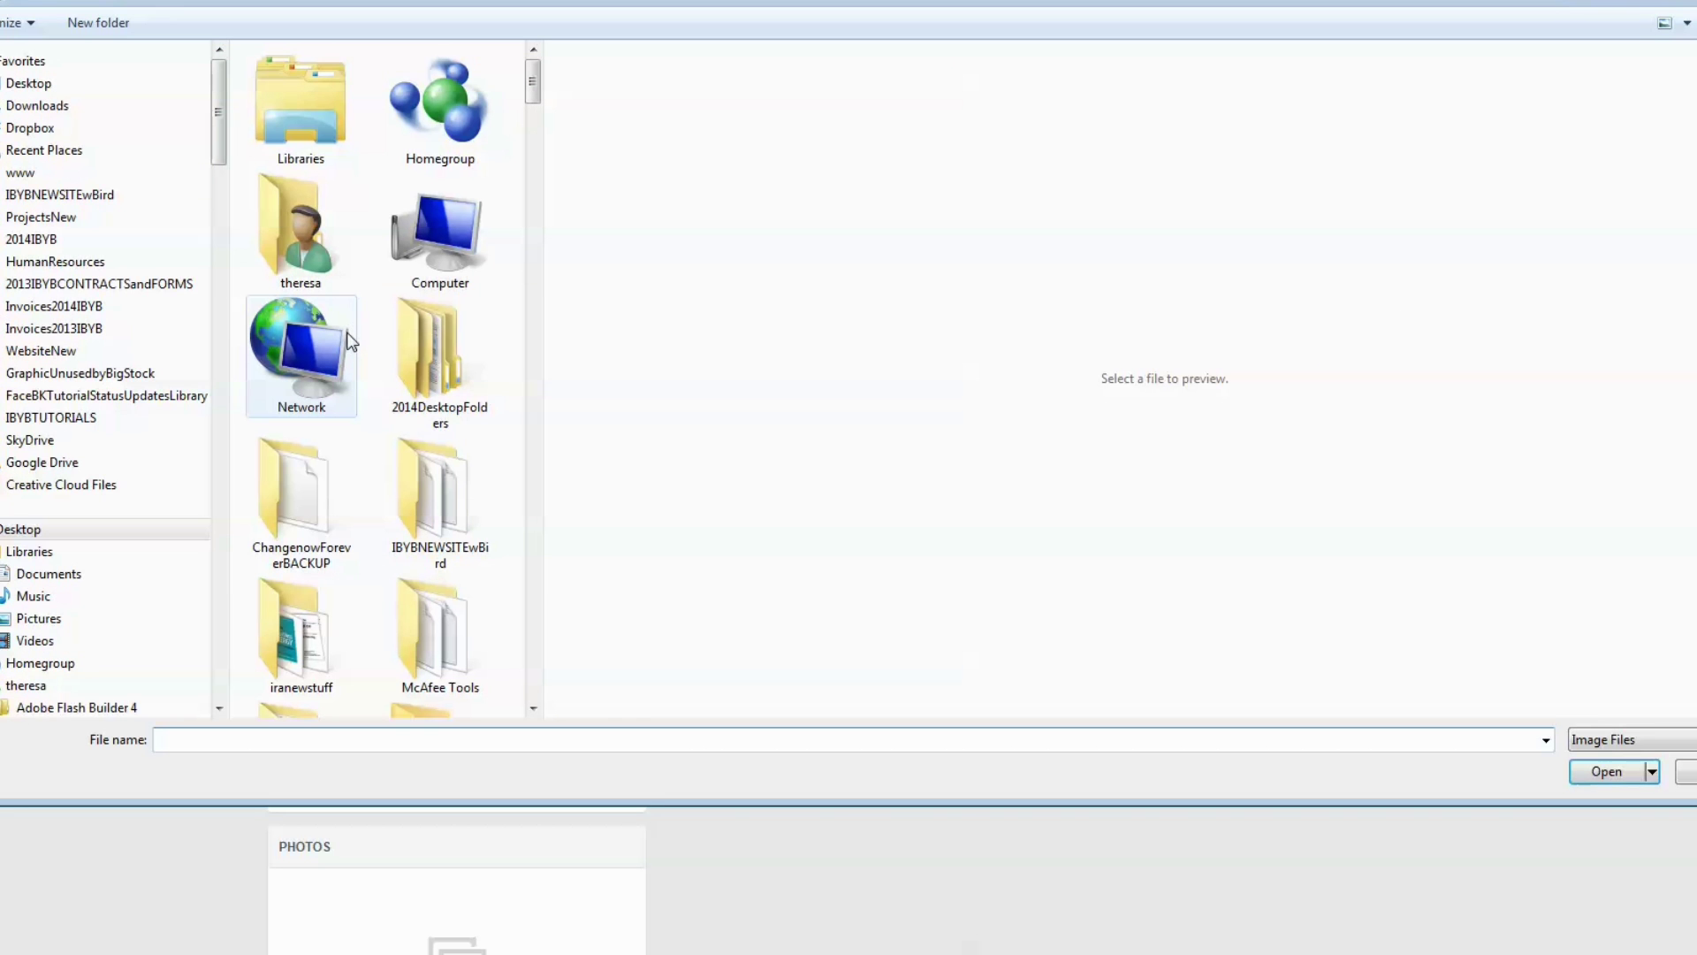
pyautogui.write('dream')
pyautogui.press('Down')
pyautogui.press('Down')
pyautogui.press('Return')
pyautogui.press('Return')
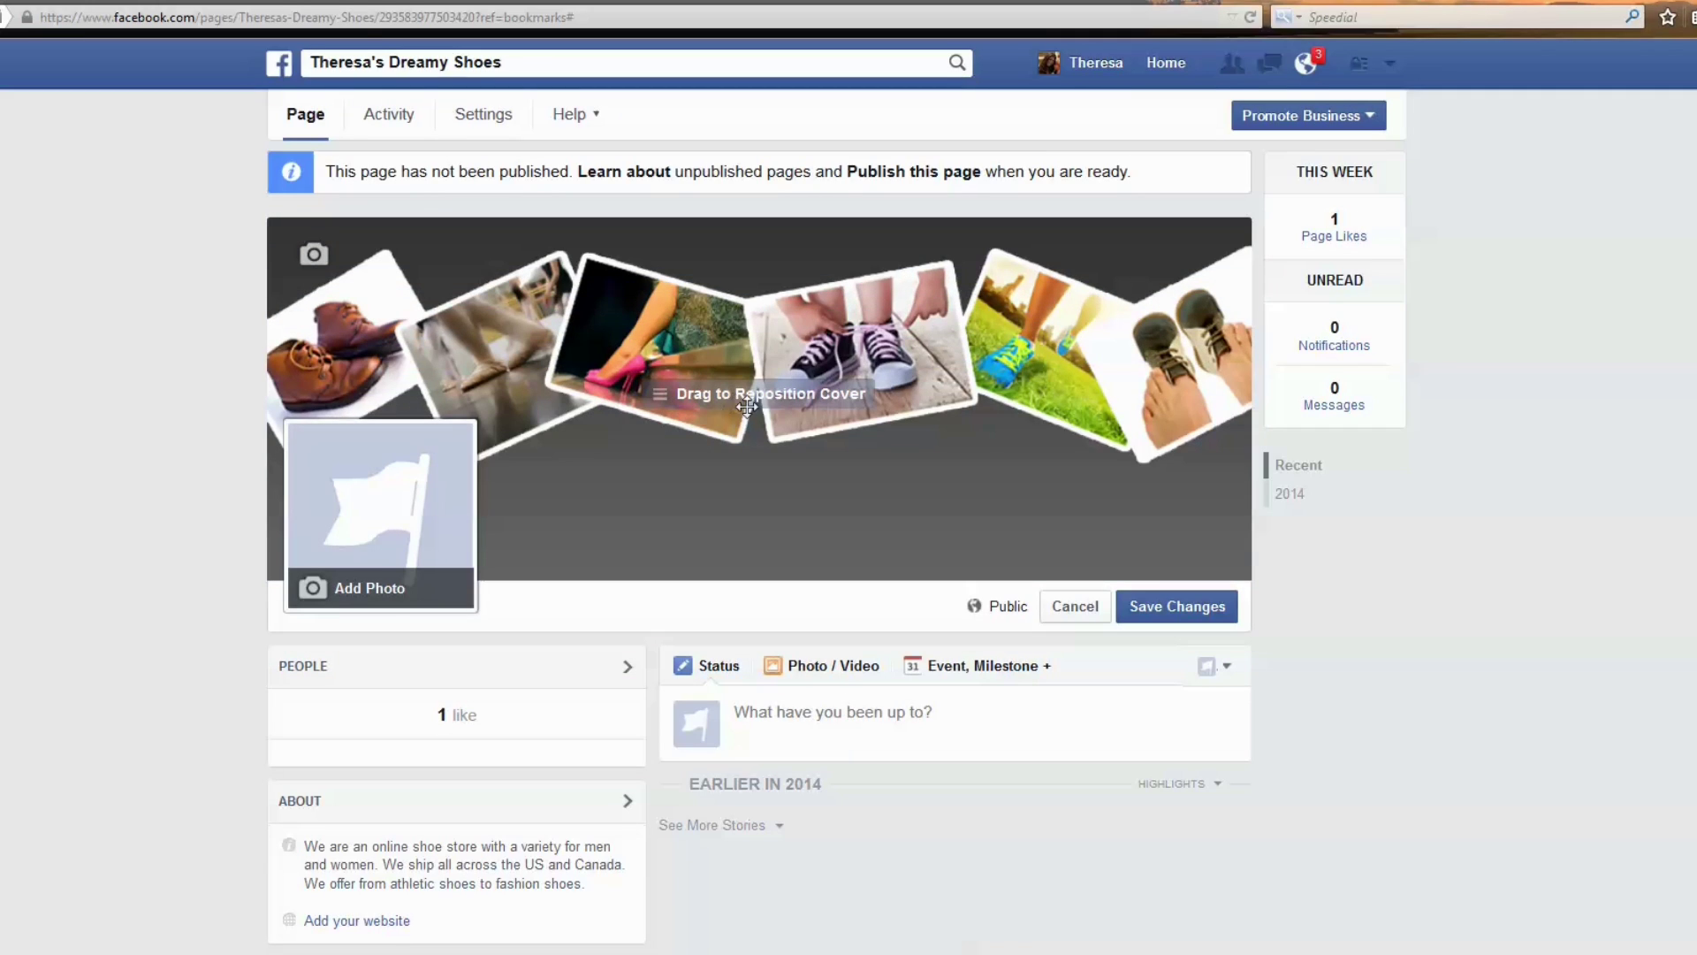
pyautogui.click(1147, 616)
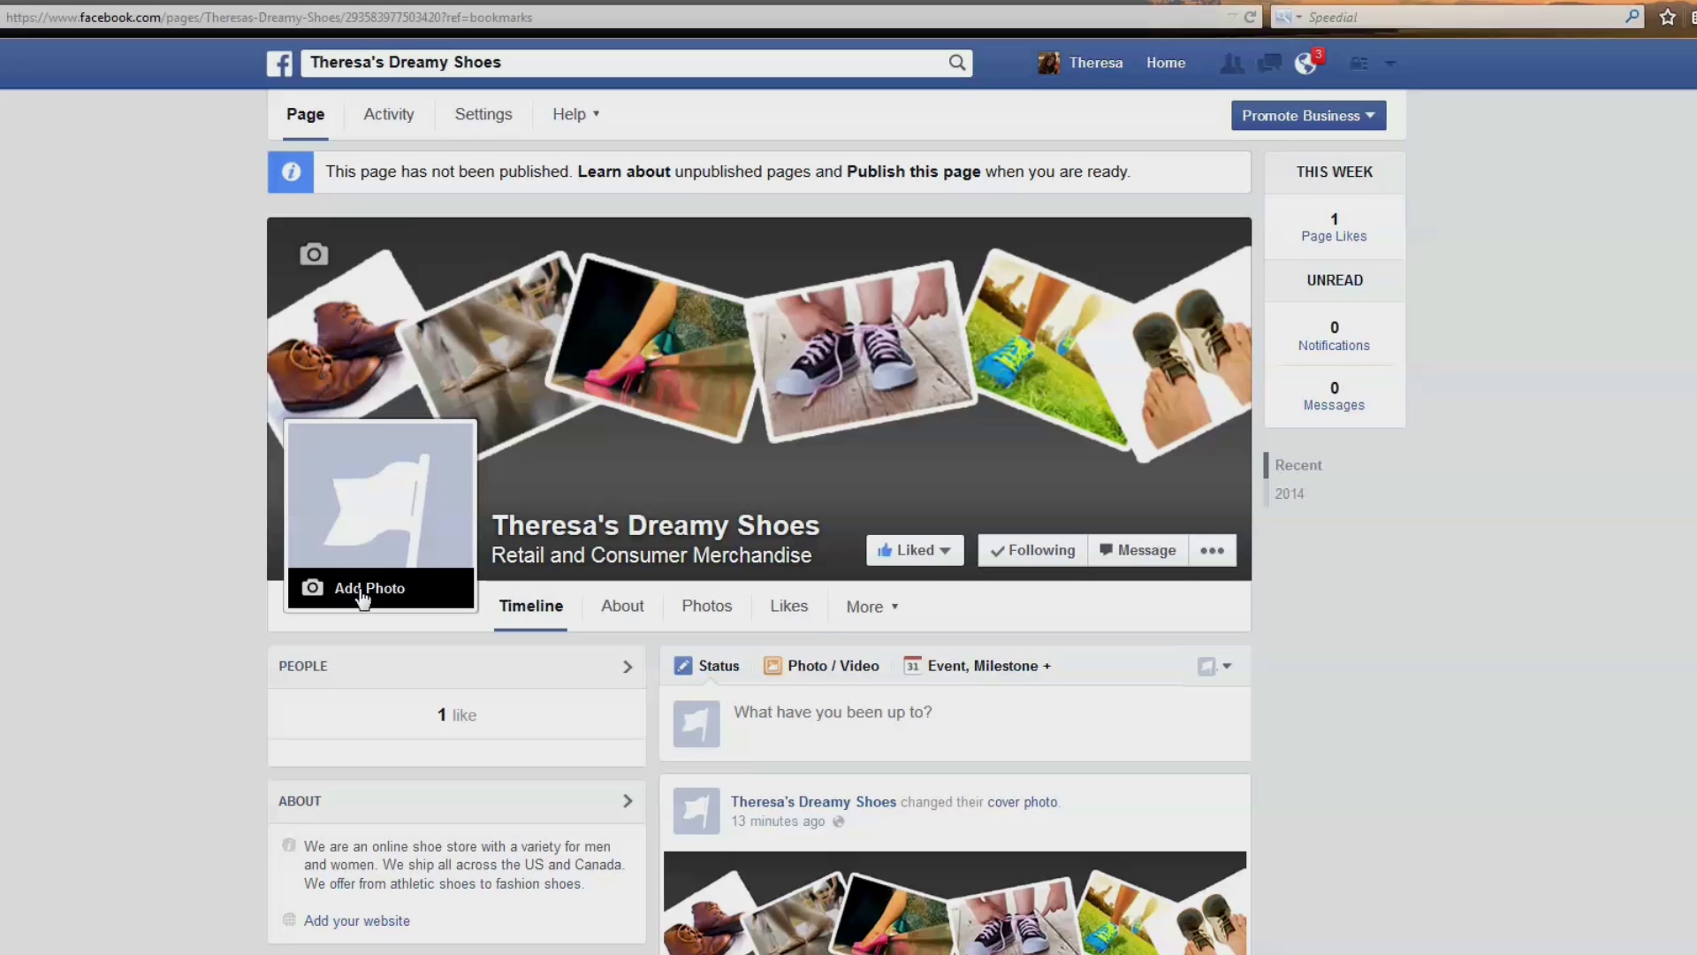
pyautogui.click(348, 589)
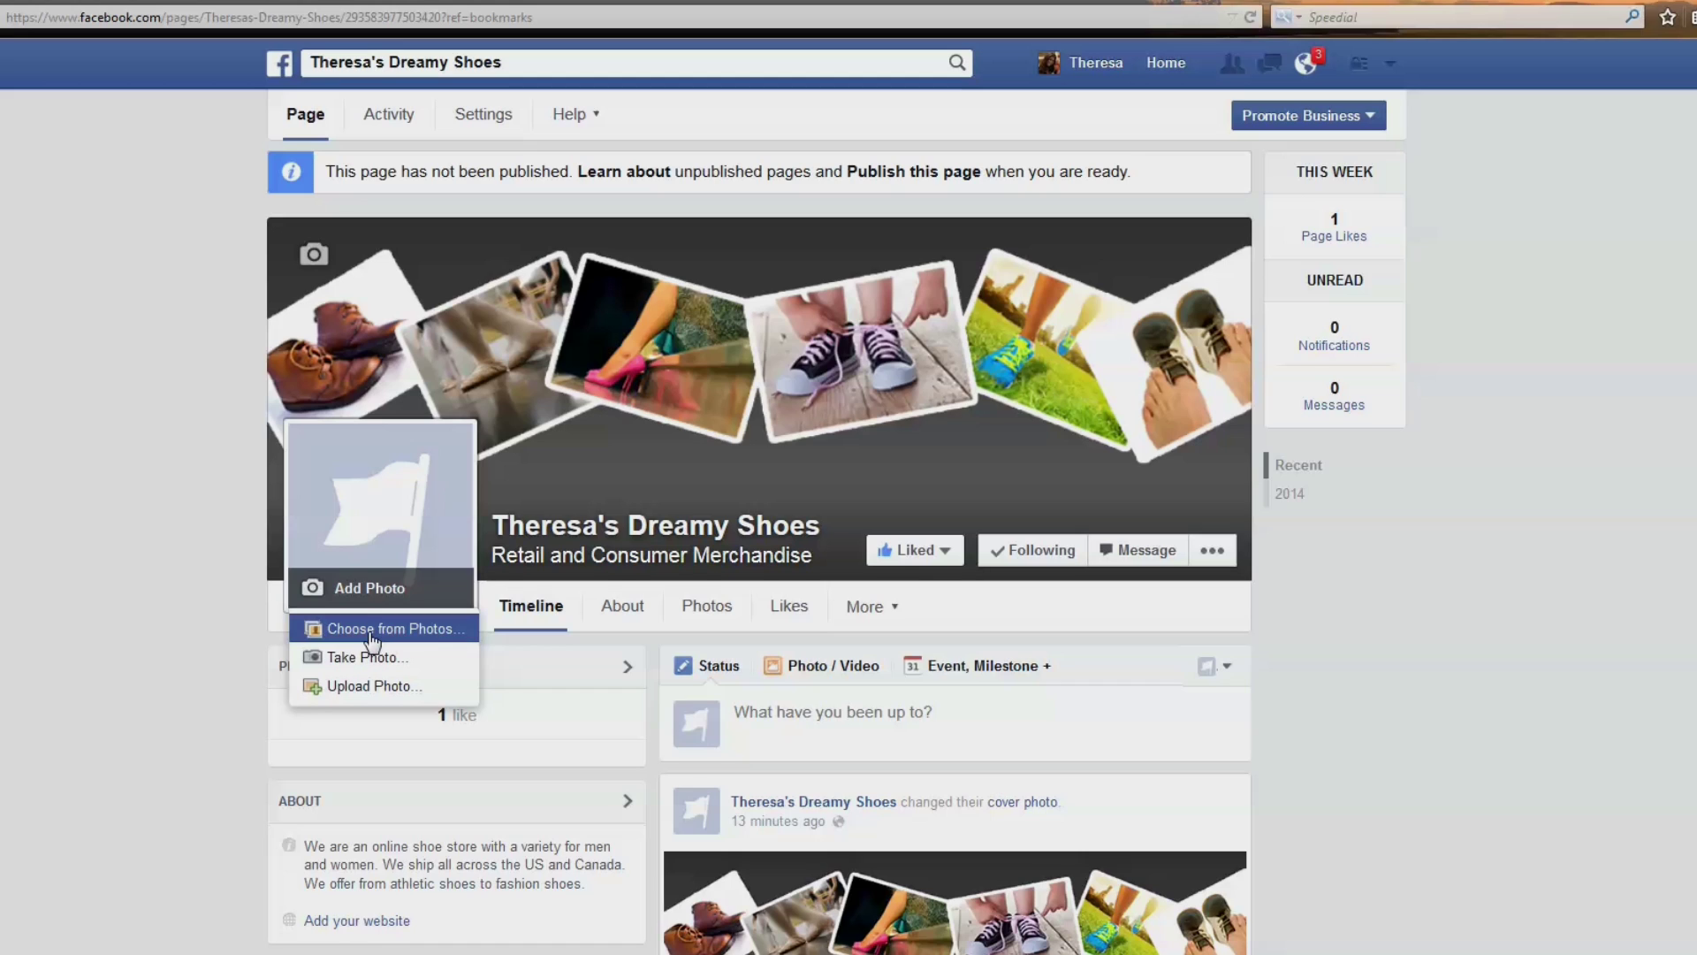
# Upload dreamyshoesthumb.jpg as the page's new profile picture.
pyautogui.click(371, 688)
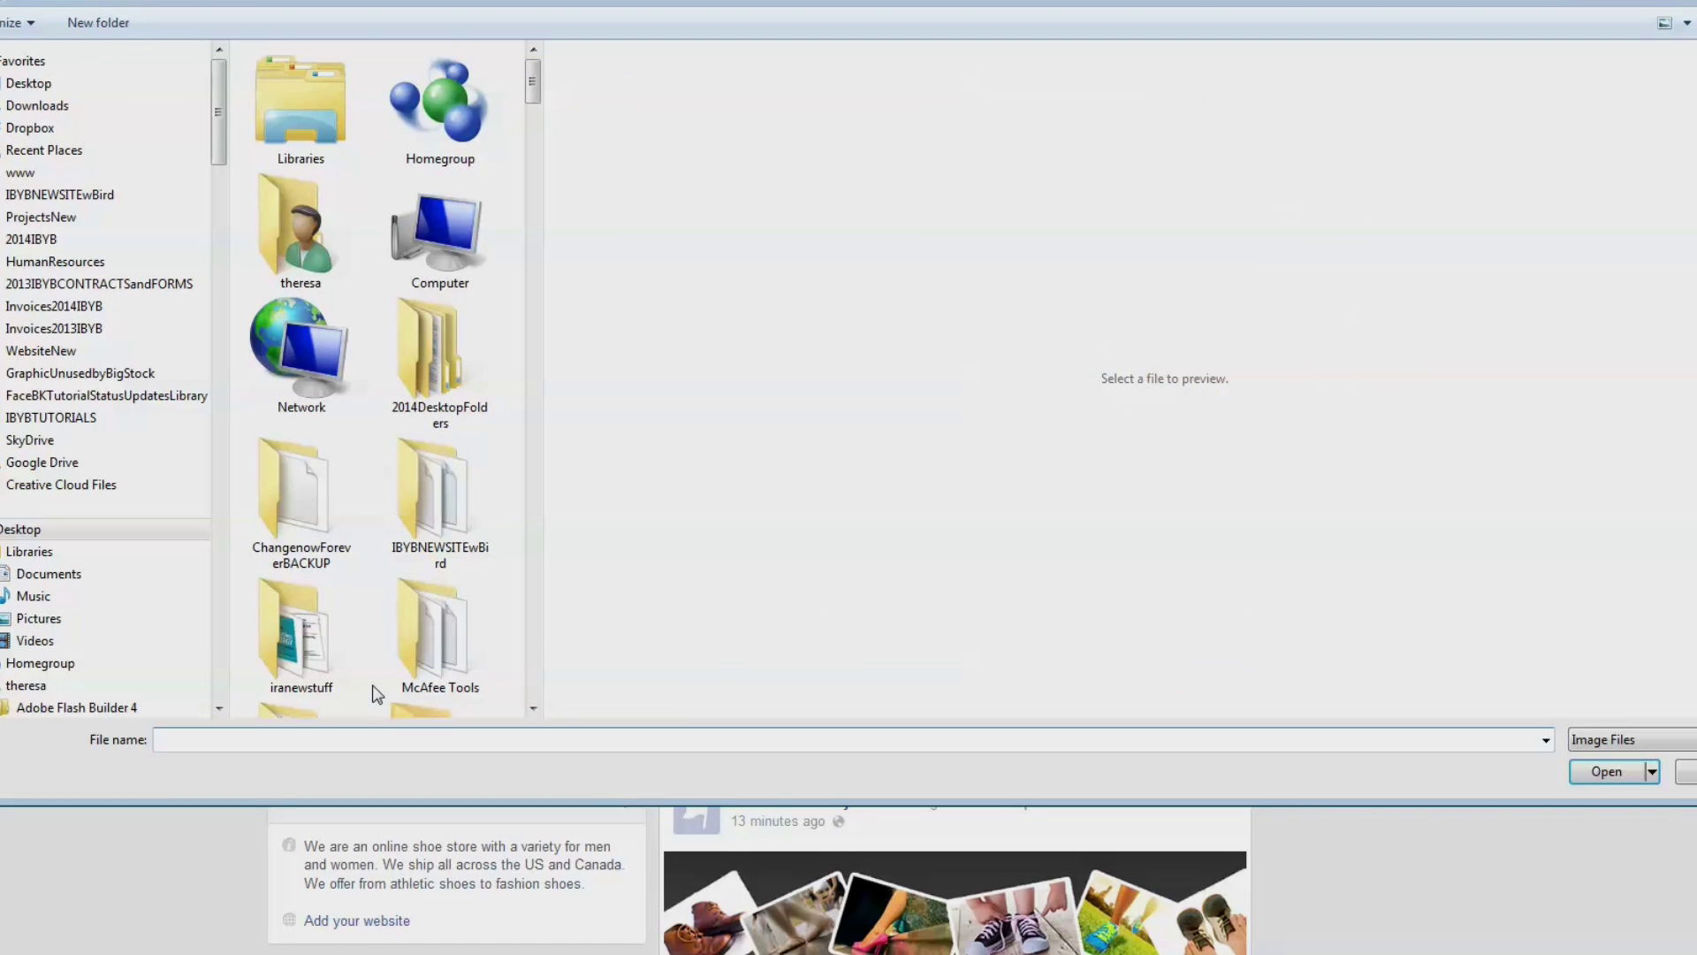
pyautogui.write('drea')
pyautogui.press('Down')
pyautogui.press('Return')
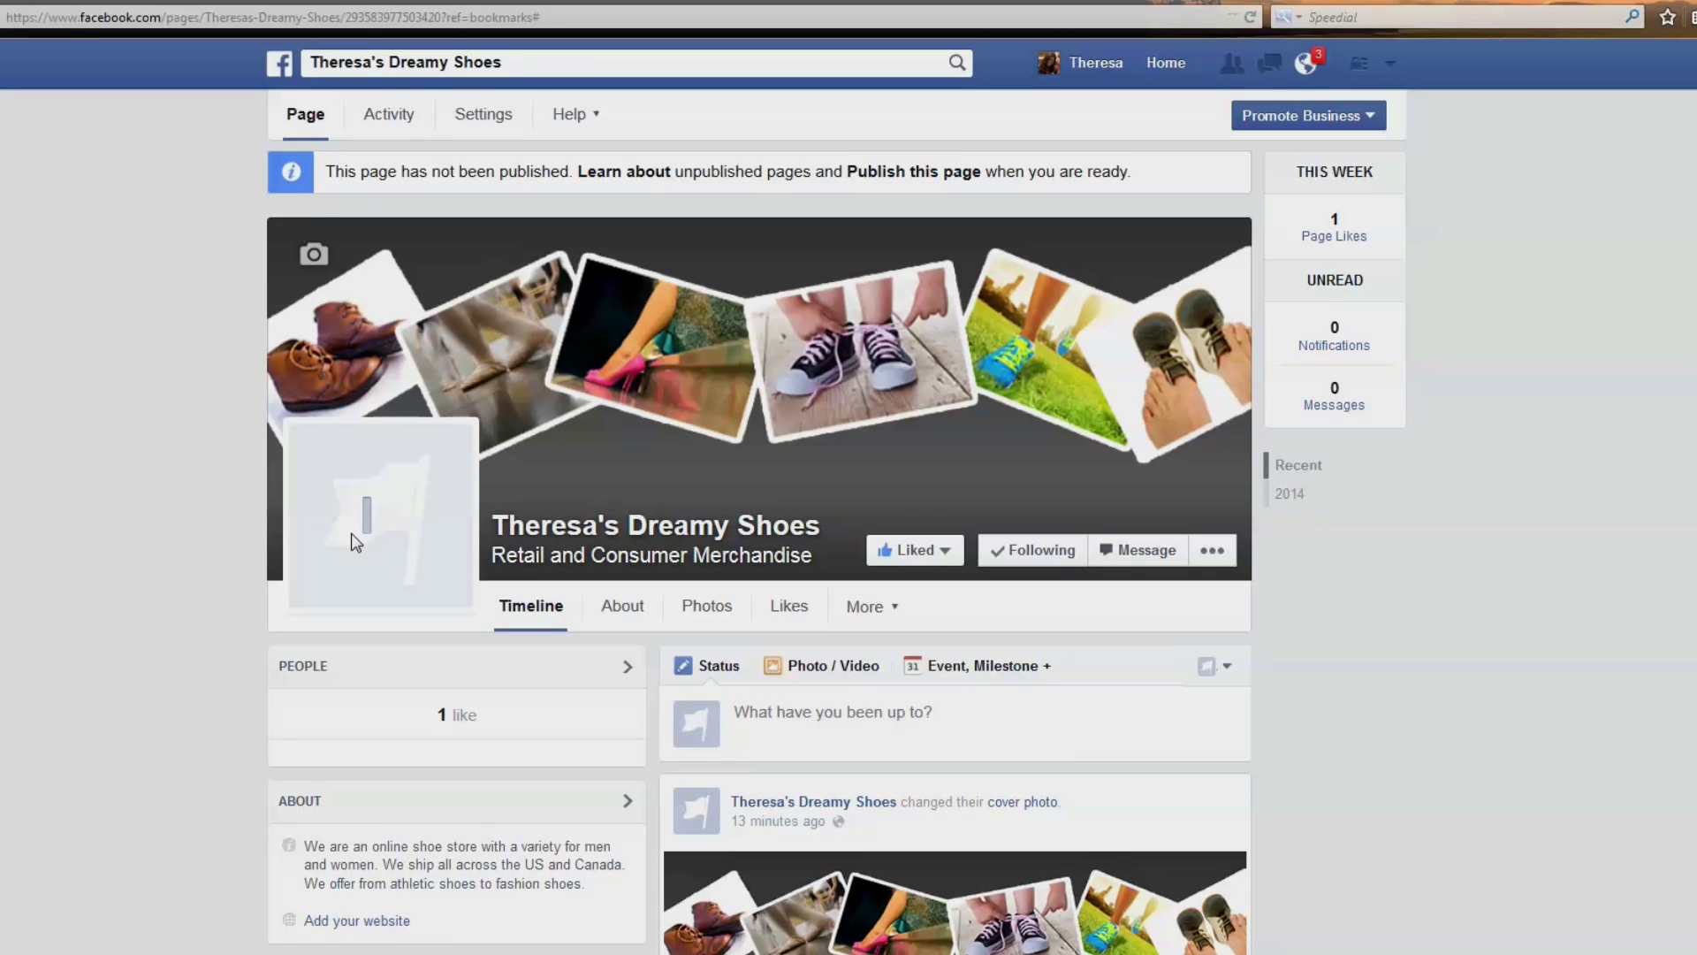
# Reposition the logo within the profile picture thumbnail and save it.
pyautogui.click(370, 587)
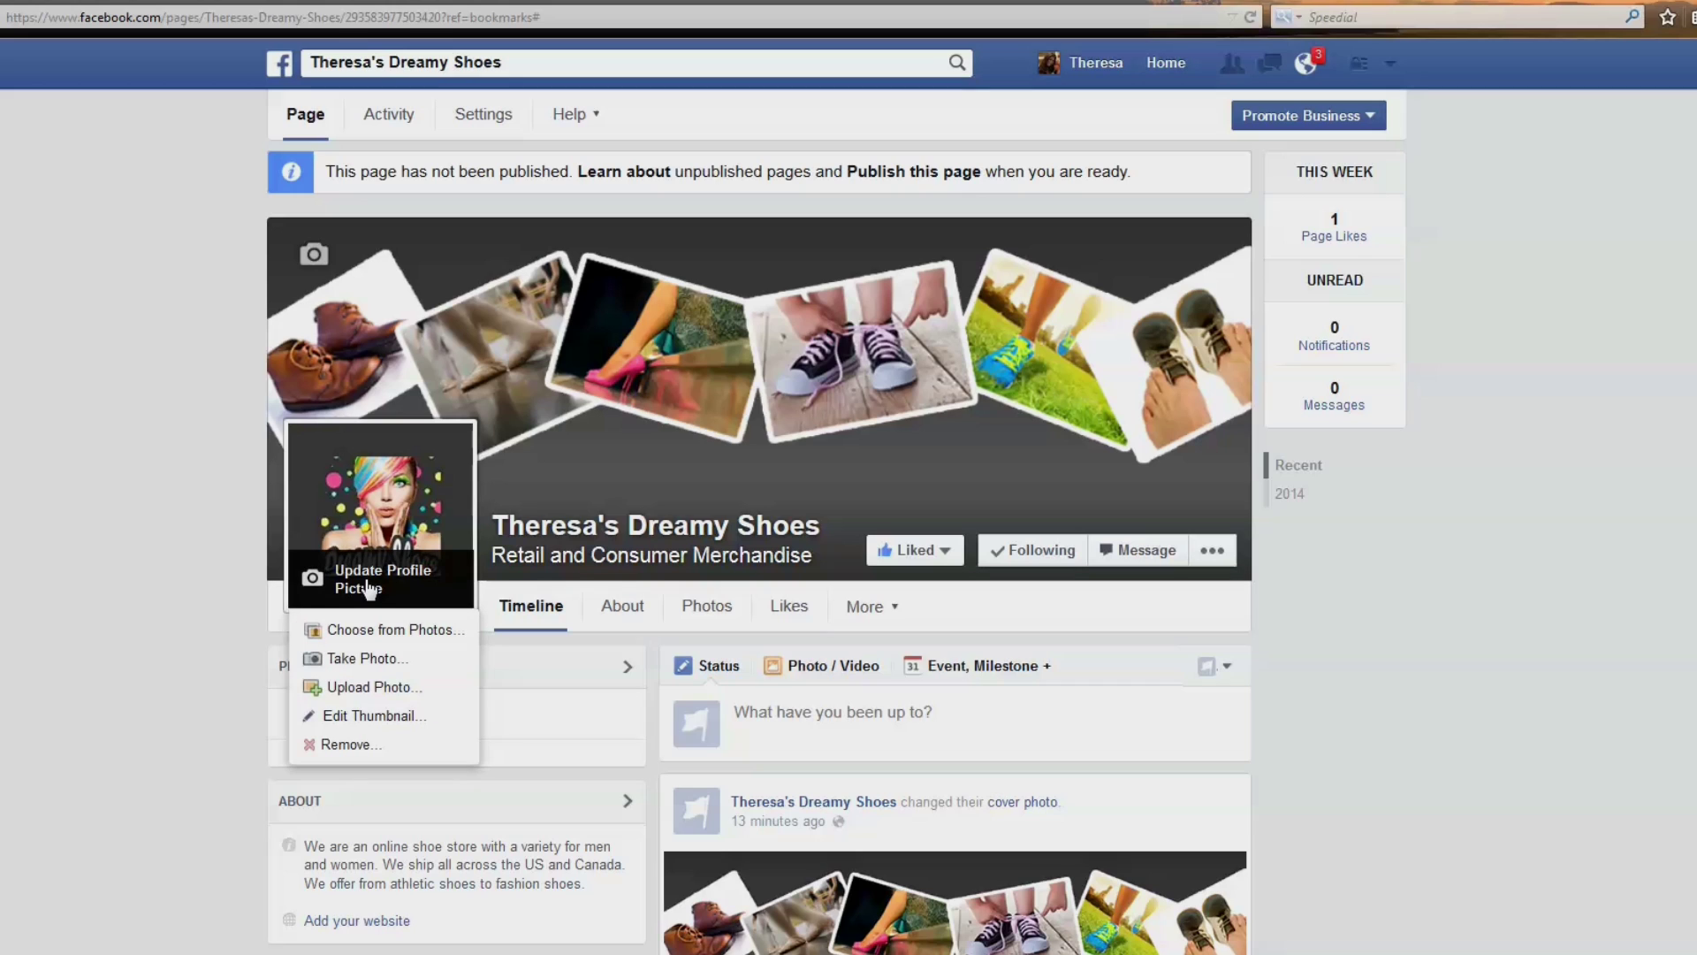
pyautogui.click(375, 721)
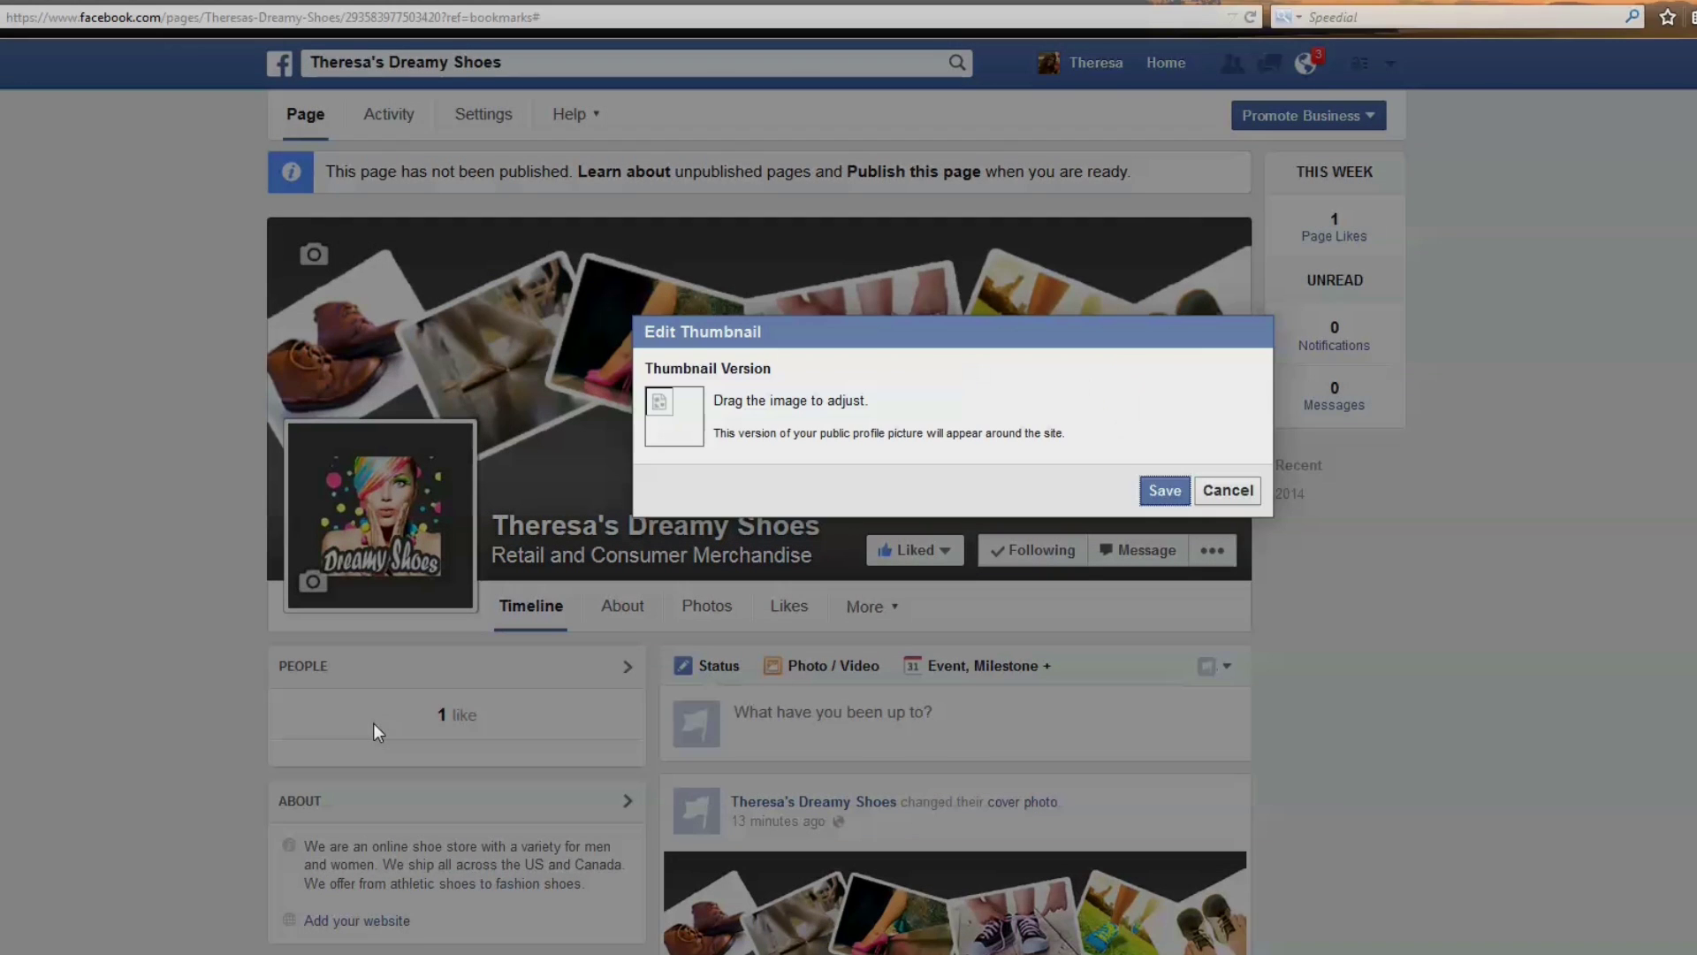
pyautogui.moveTo(671, 418)
pyautogui.mouseDown()
pyautogui.moveTo(746, 430)
pyautogui.moveTo(676, 420)
pyautogui.moveTo(692, 428)
pyautogui.mouseUp()
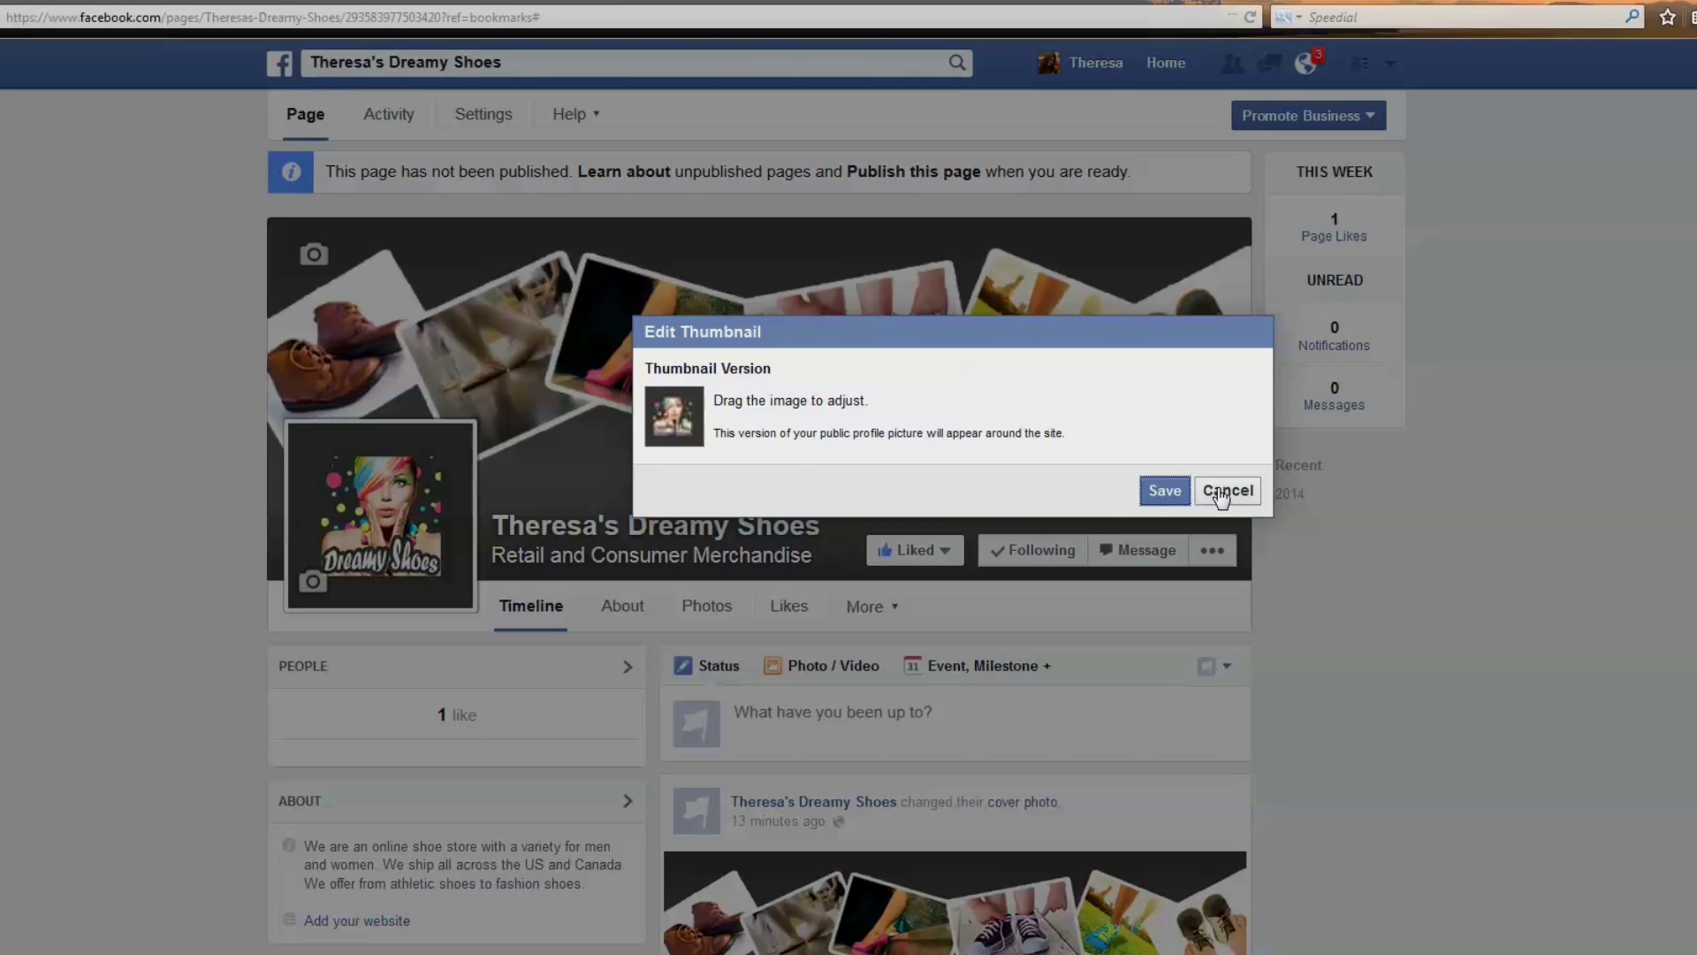
pyautogui.click(1159, 491)
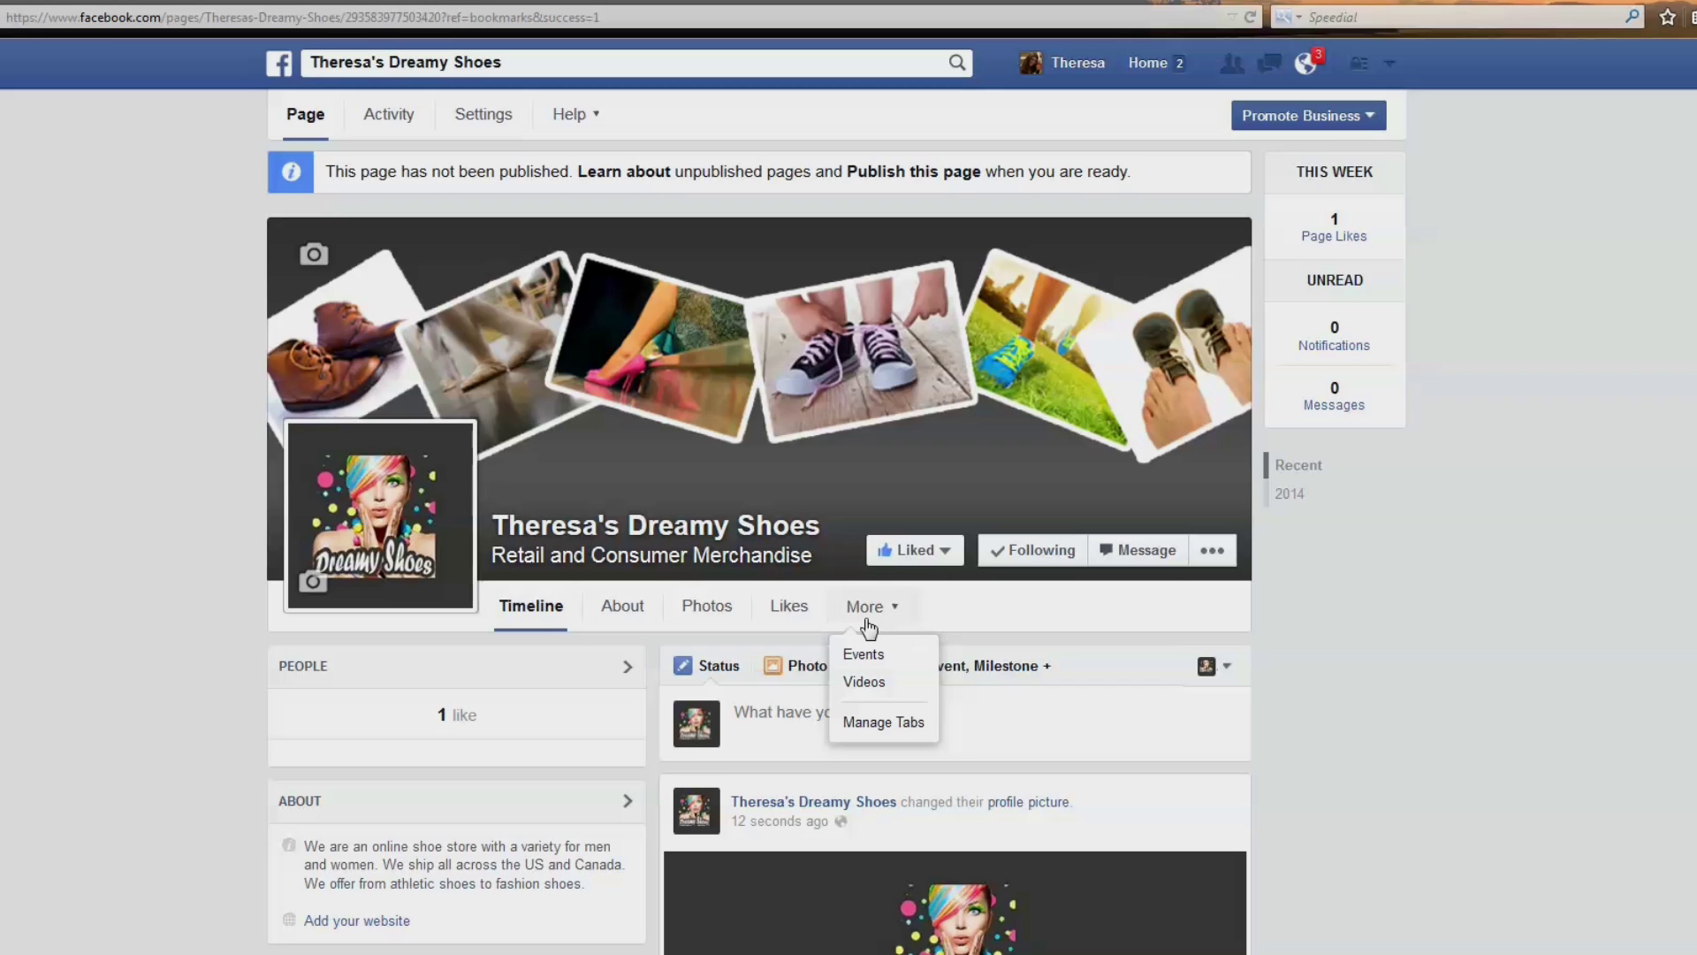
# Move Events above Likes in the page tab order, save, and check the posting identity.
pyautogui.click(884, 722)
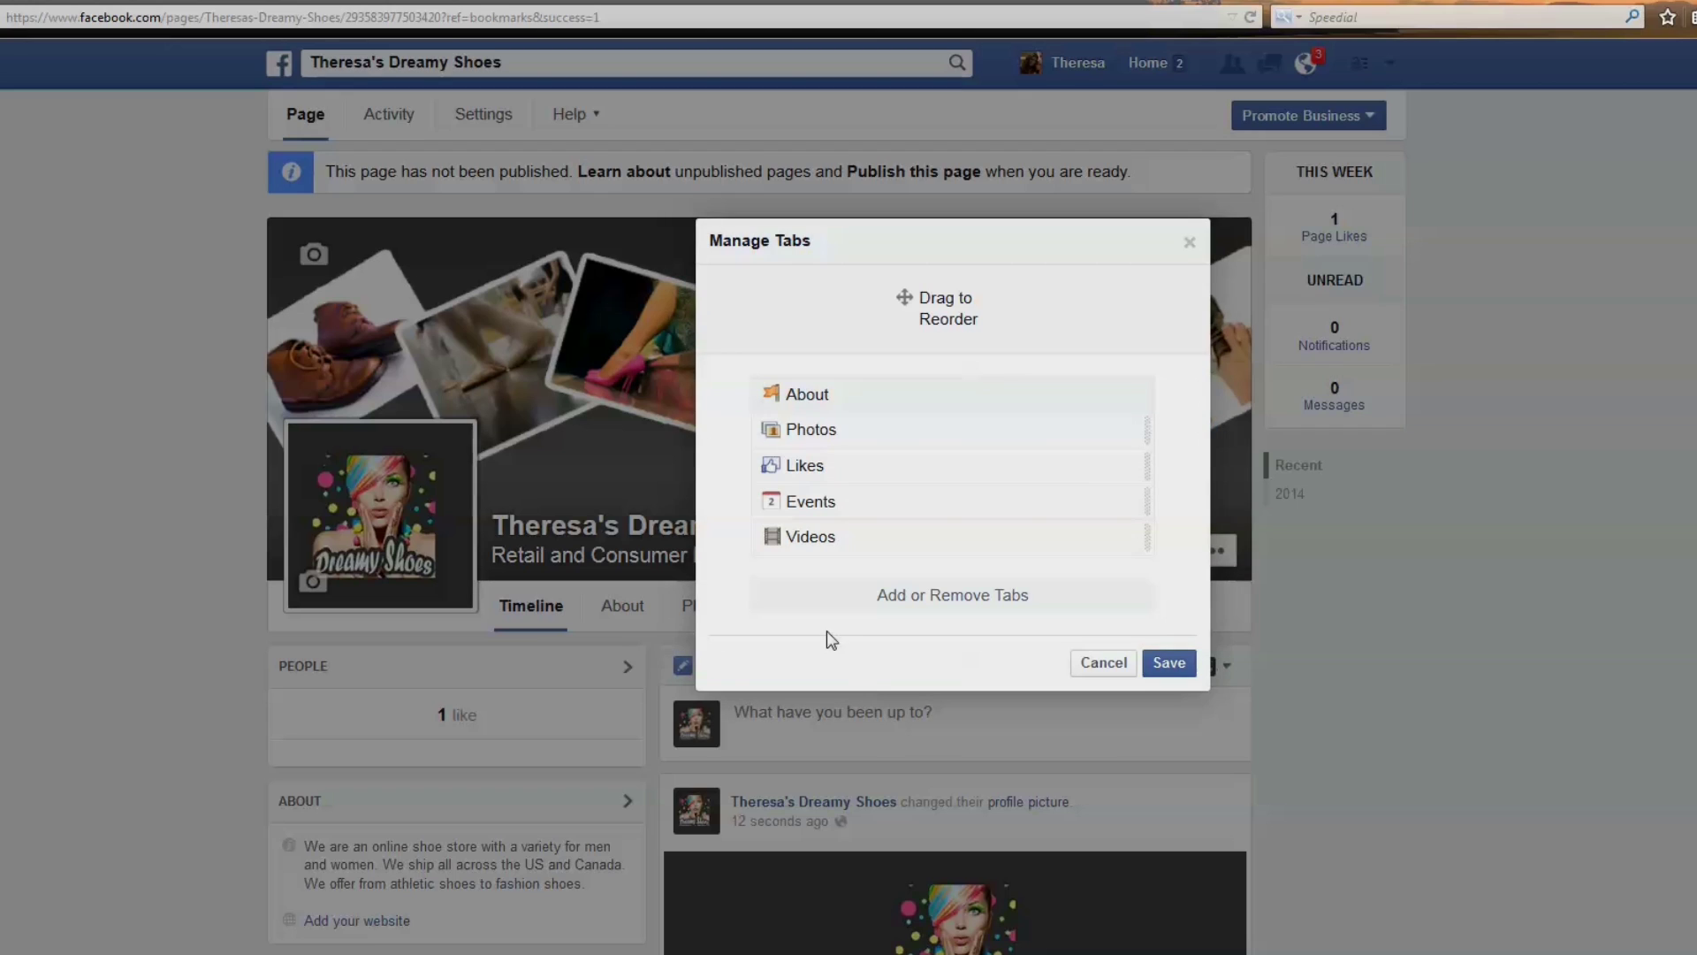
pyautogui.moveTo(1084, 497); pyautogui.dragTo(1096, 448)
pyautogui.click(1168, 663)
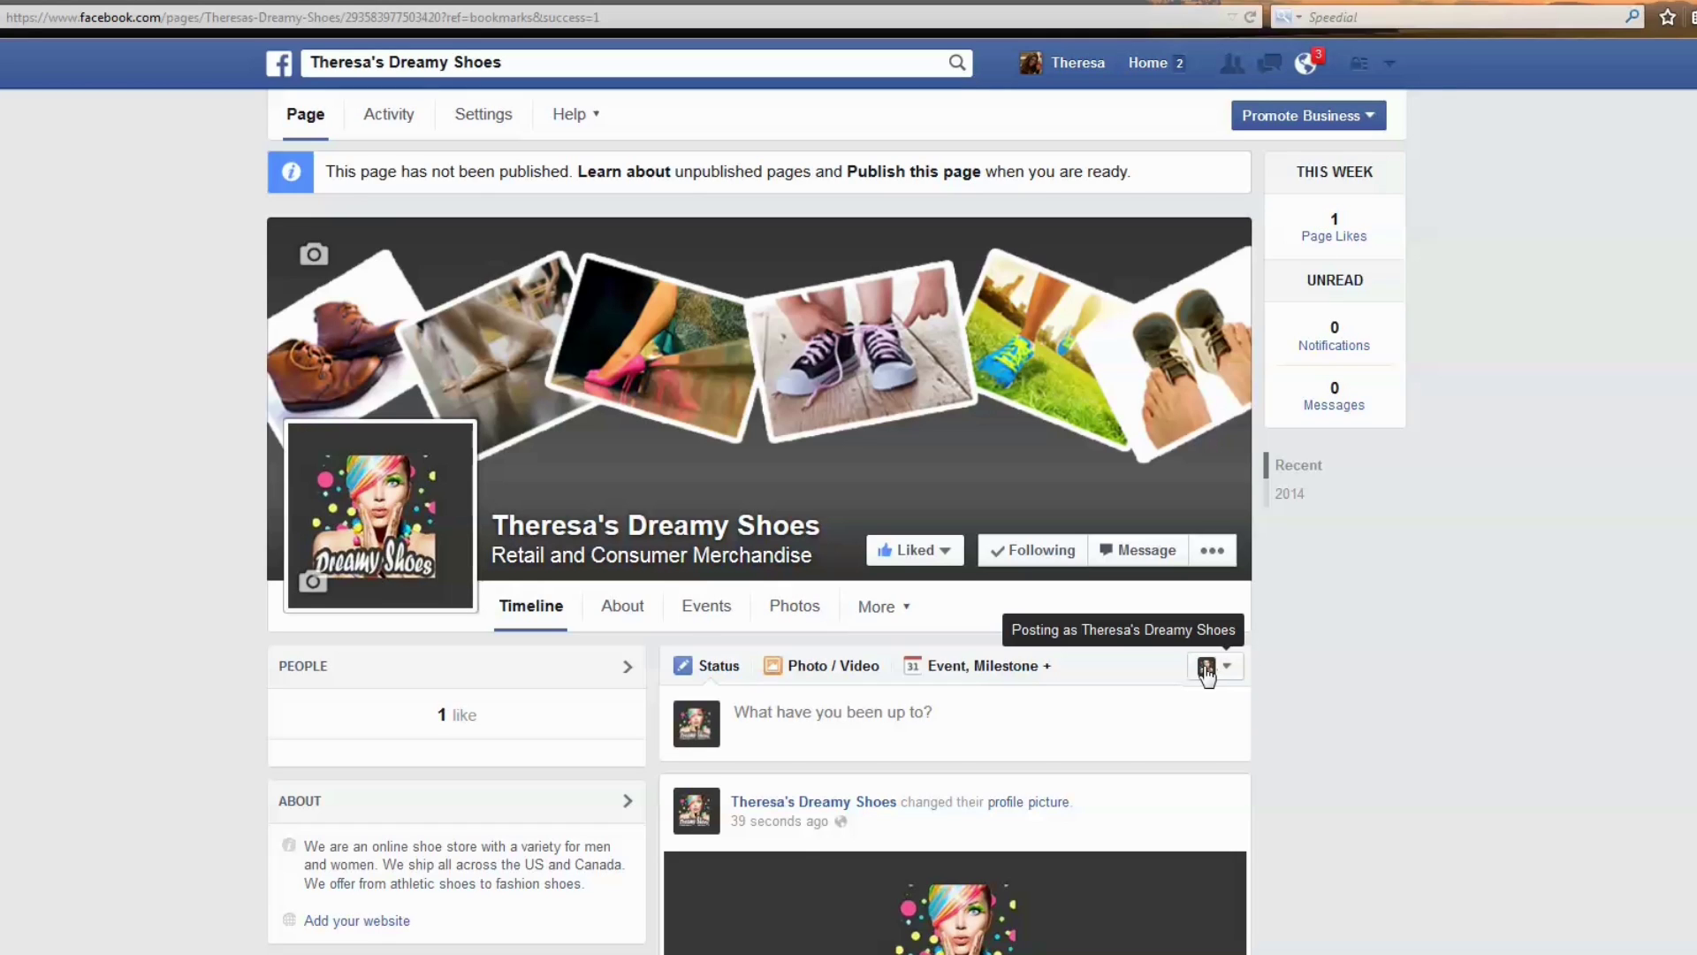
pyautogui.click(1233, 676)
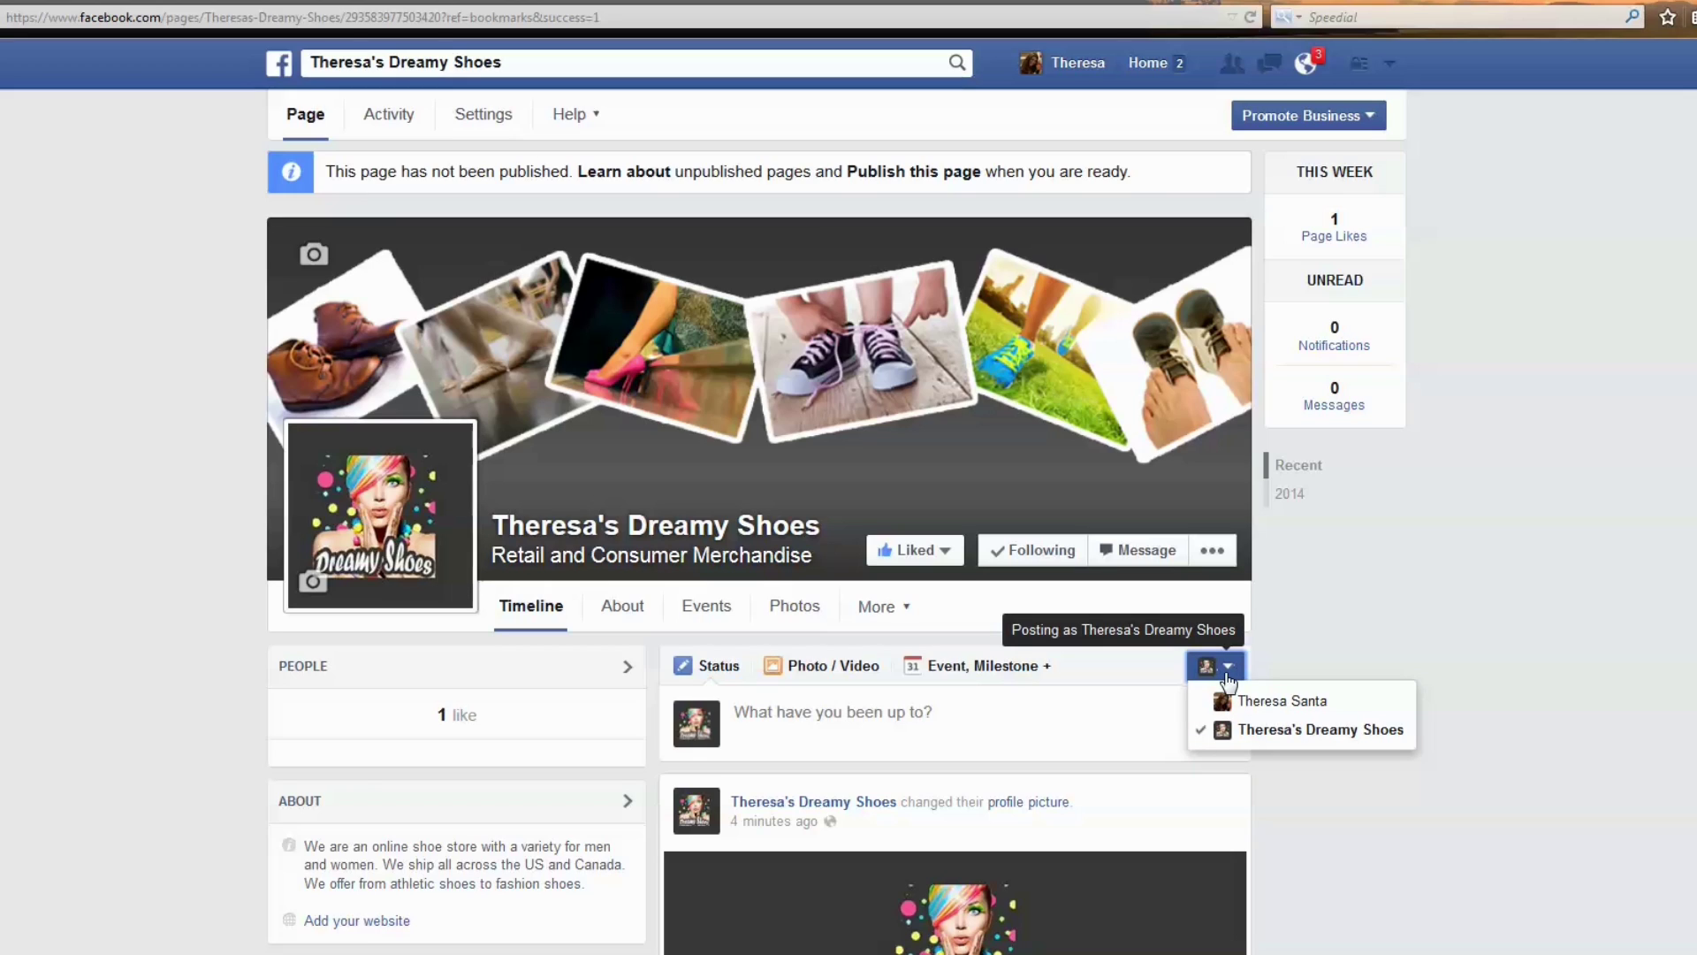
# Publish the status 'Posting as my page' on the store page's timeline.
pyautogui.click(1074, 714)
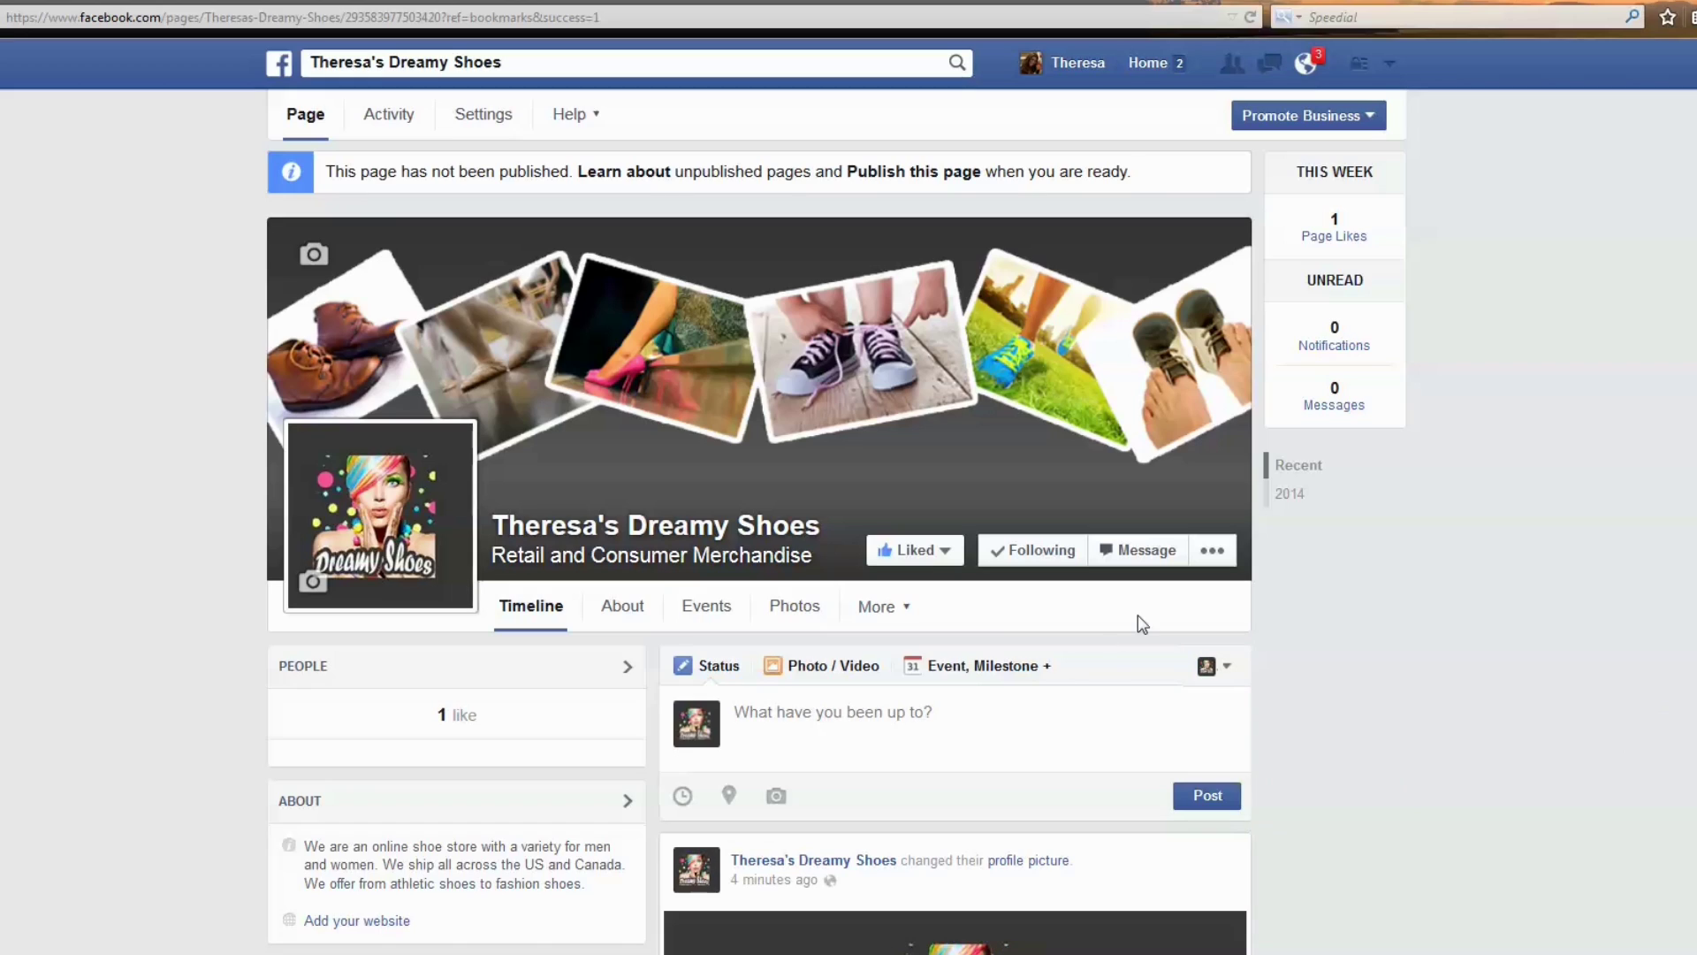
pyautogui.write('Posting as my page')
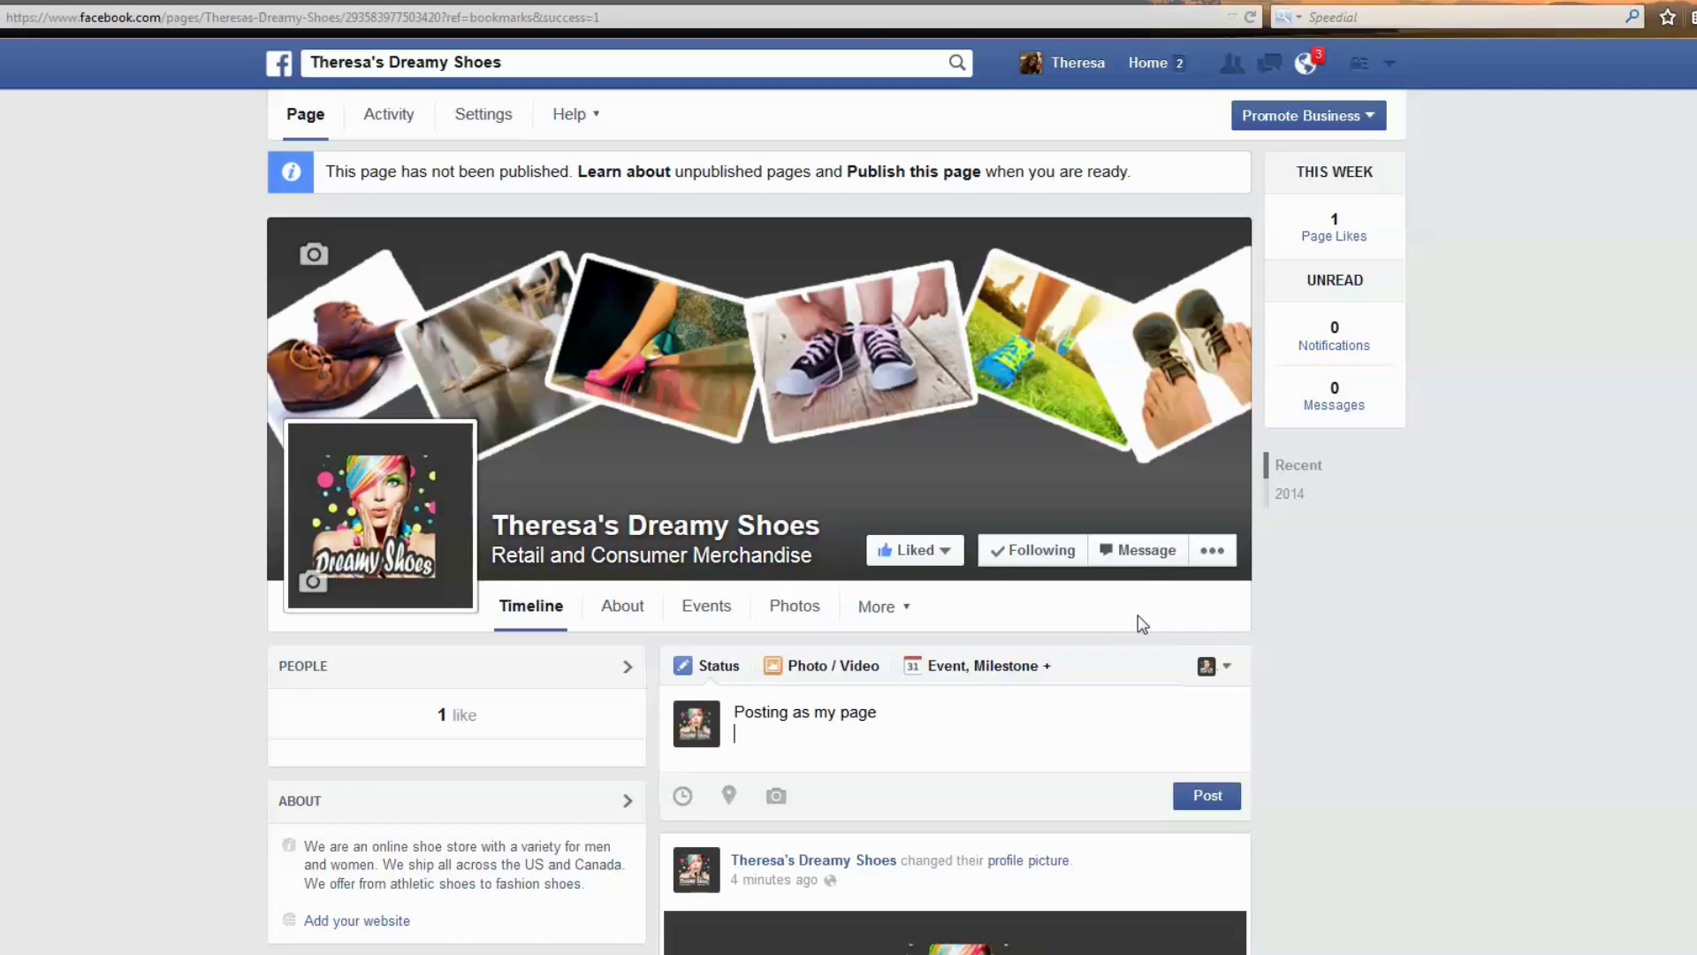
pyautogui.click(1201, 798)
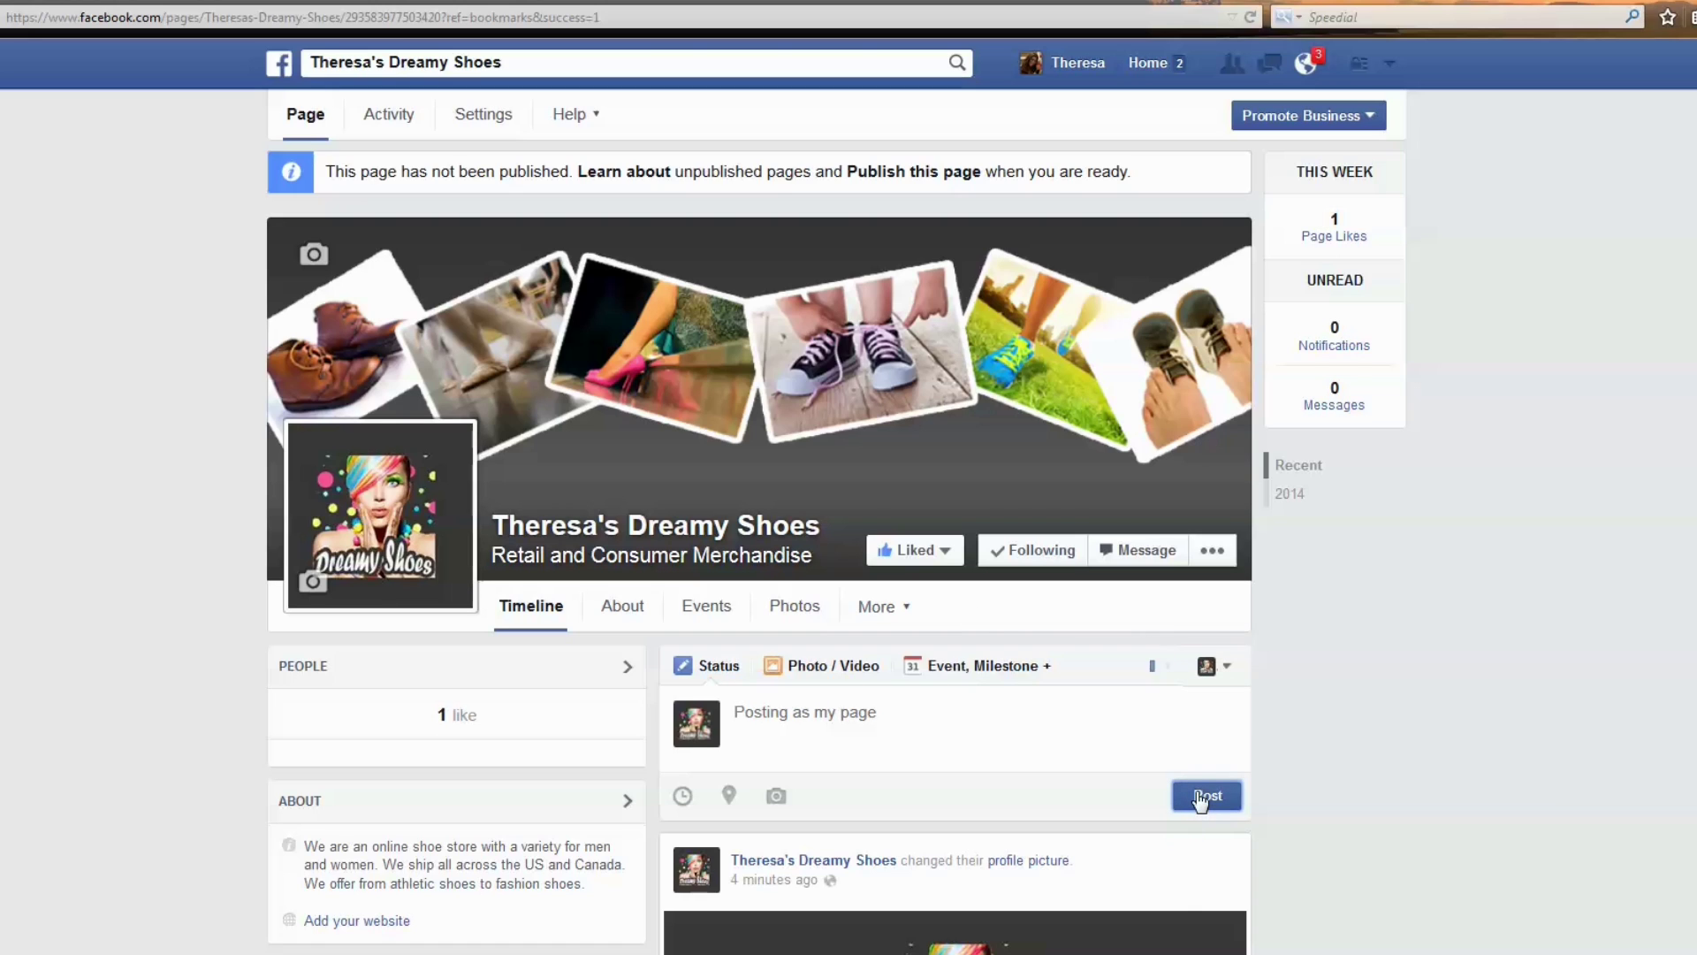
pyautogui.scroll(-2, 1211, 769)
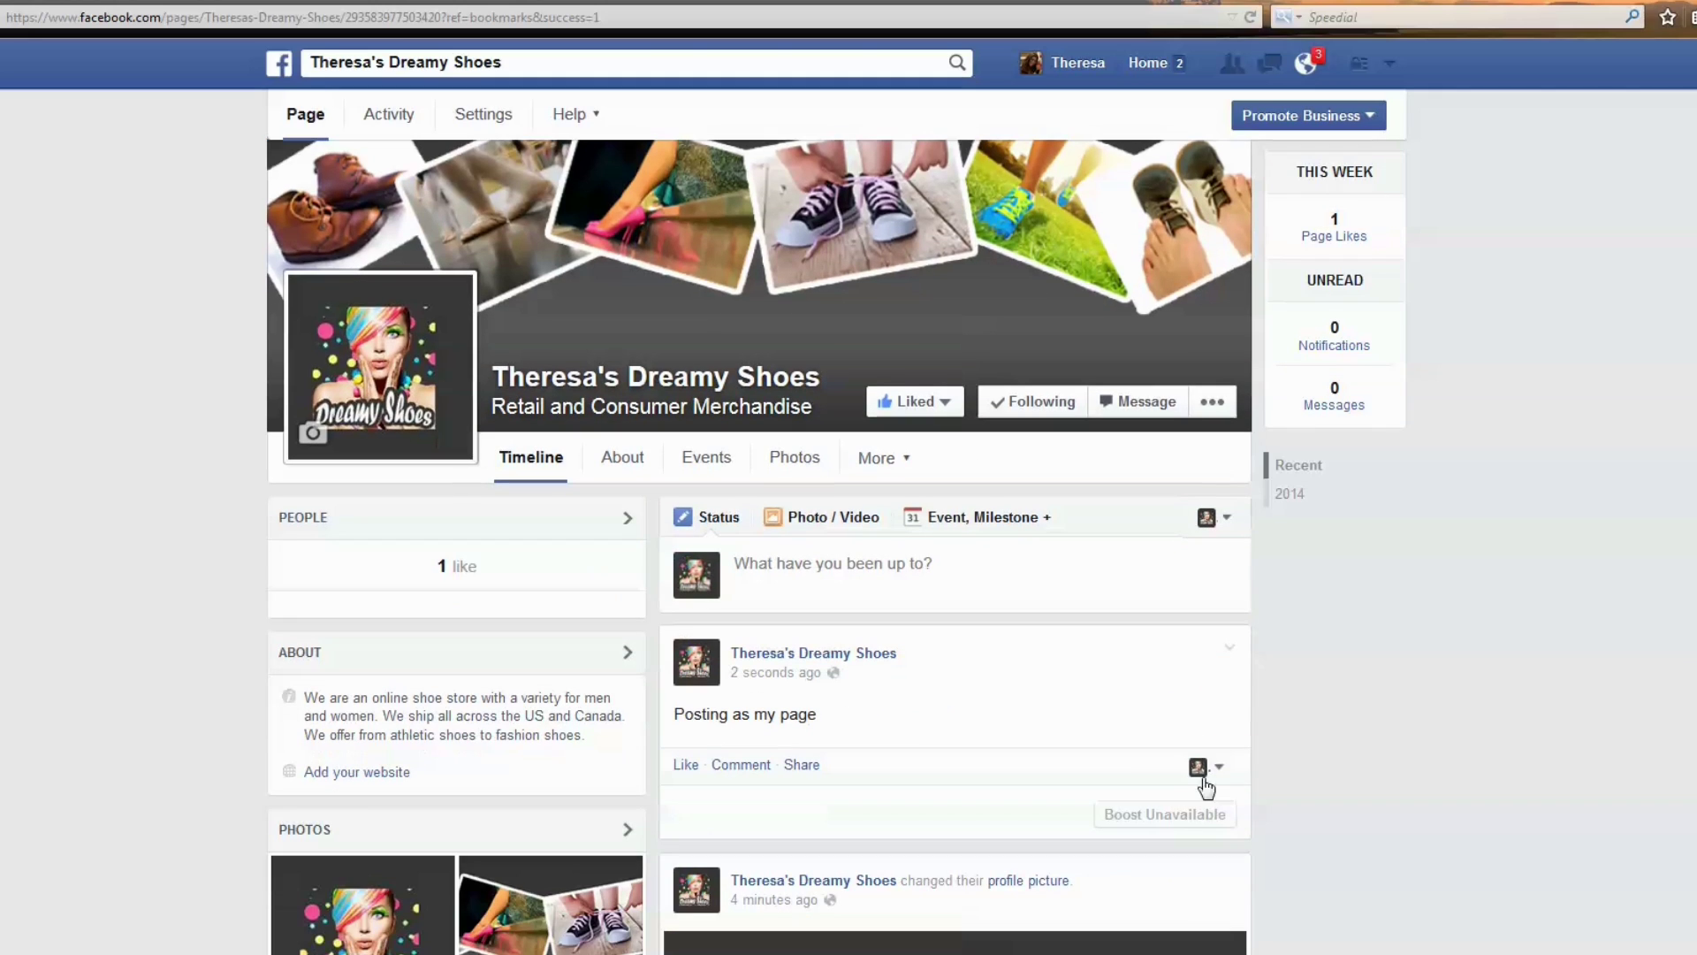
# Switch to the personal profile and comment 'commenting as me!' on the new post.
pyautogui.moveTo(919, 725); pyautogui.dragTo(669, 727)
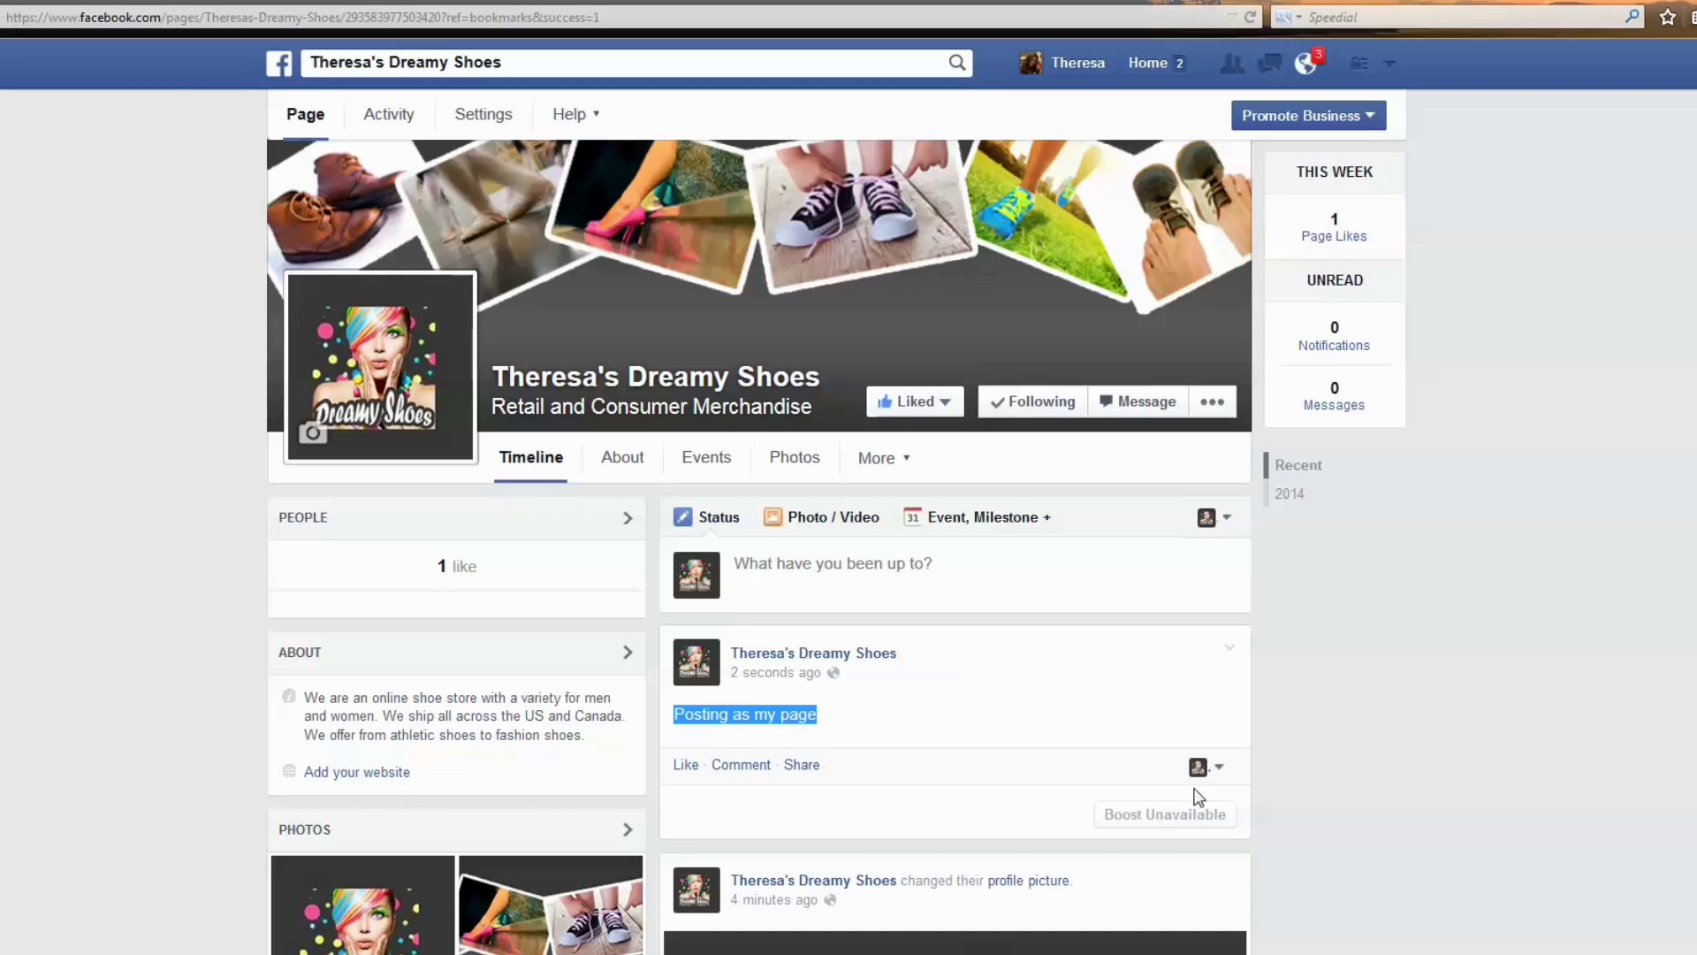
pyautogui.click(1220, 773)
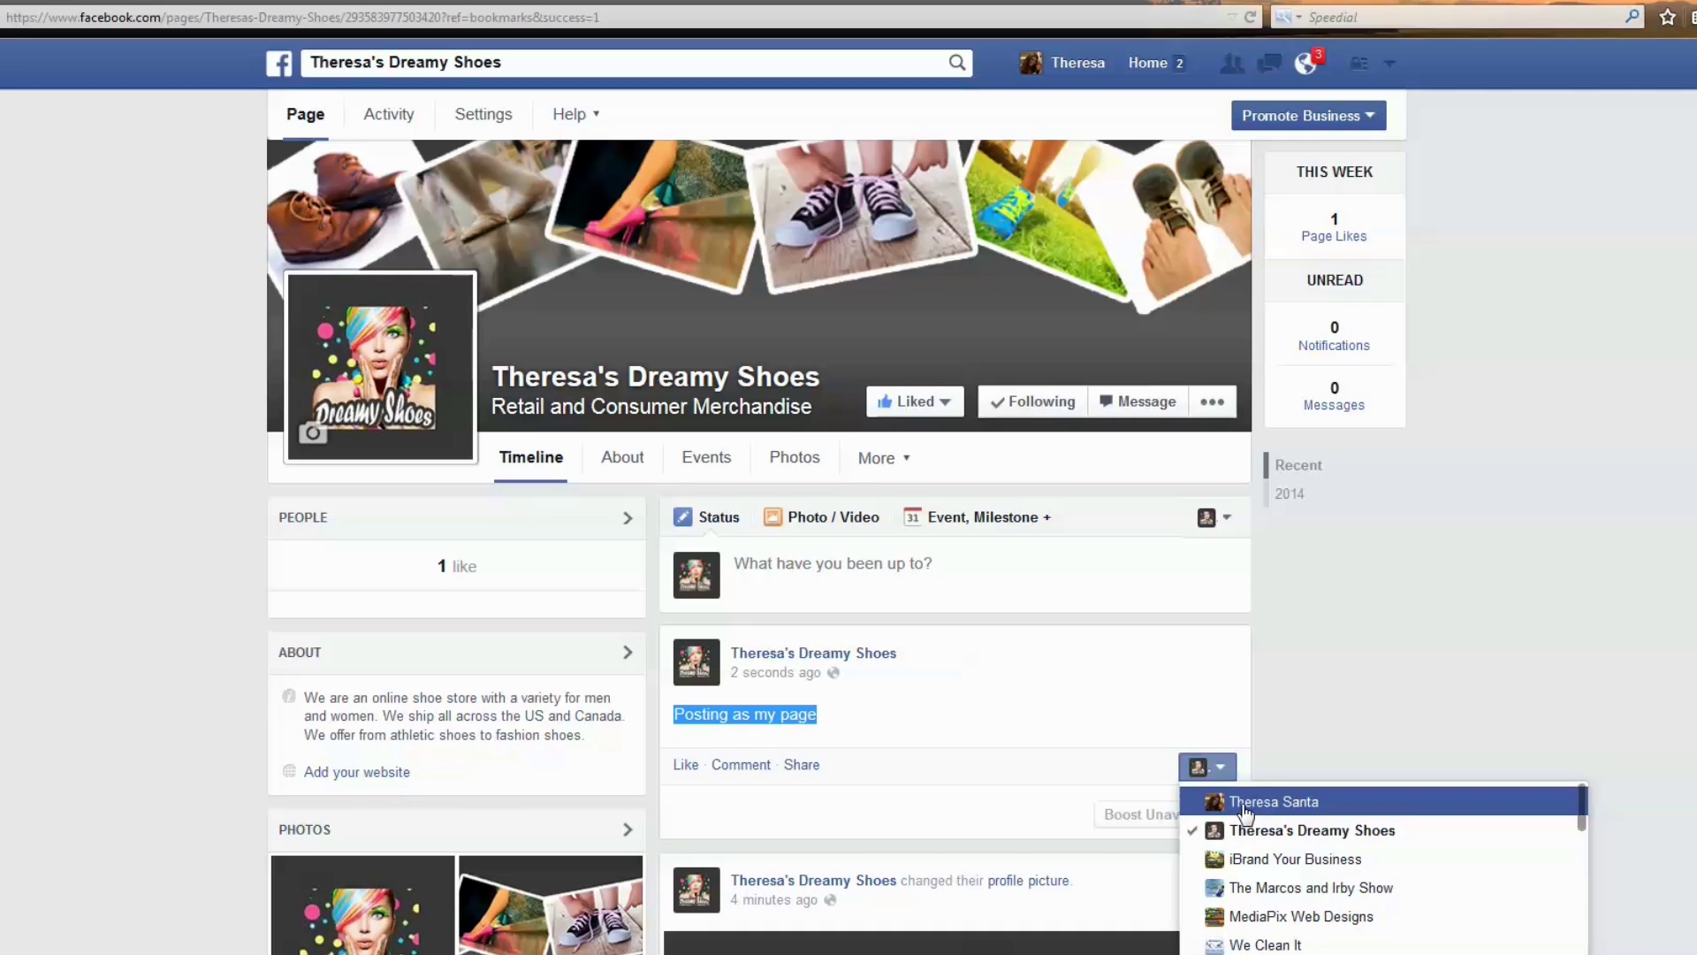
pyautogui.click(1207, 801)
pyautogui.click(755, 771)
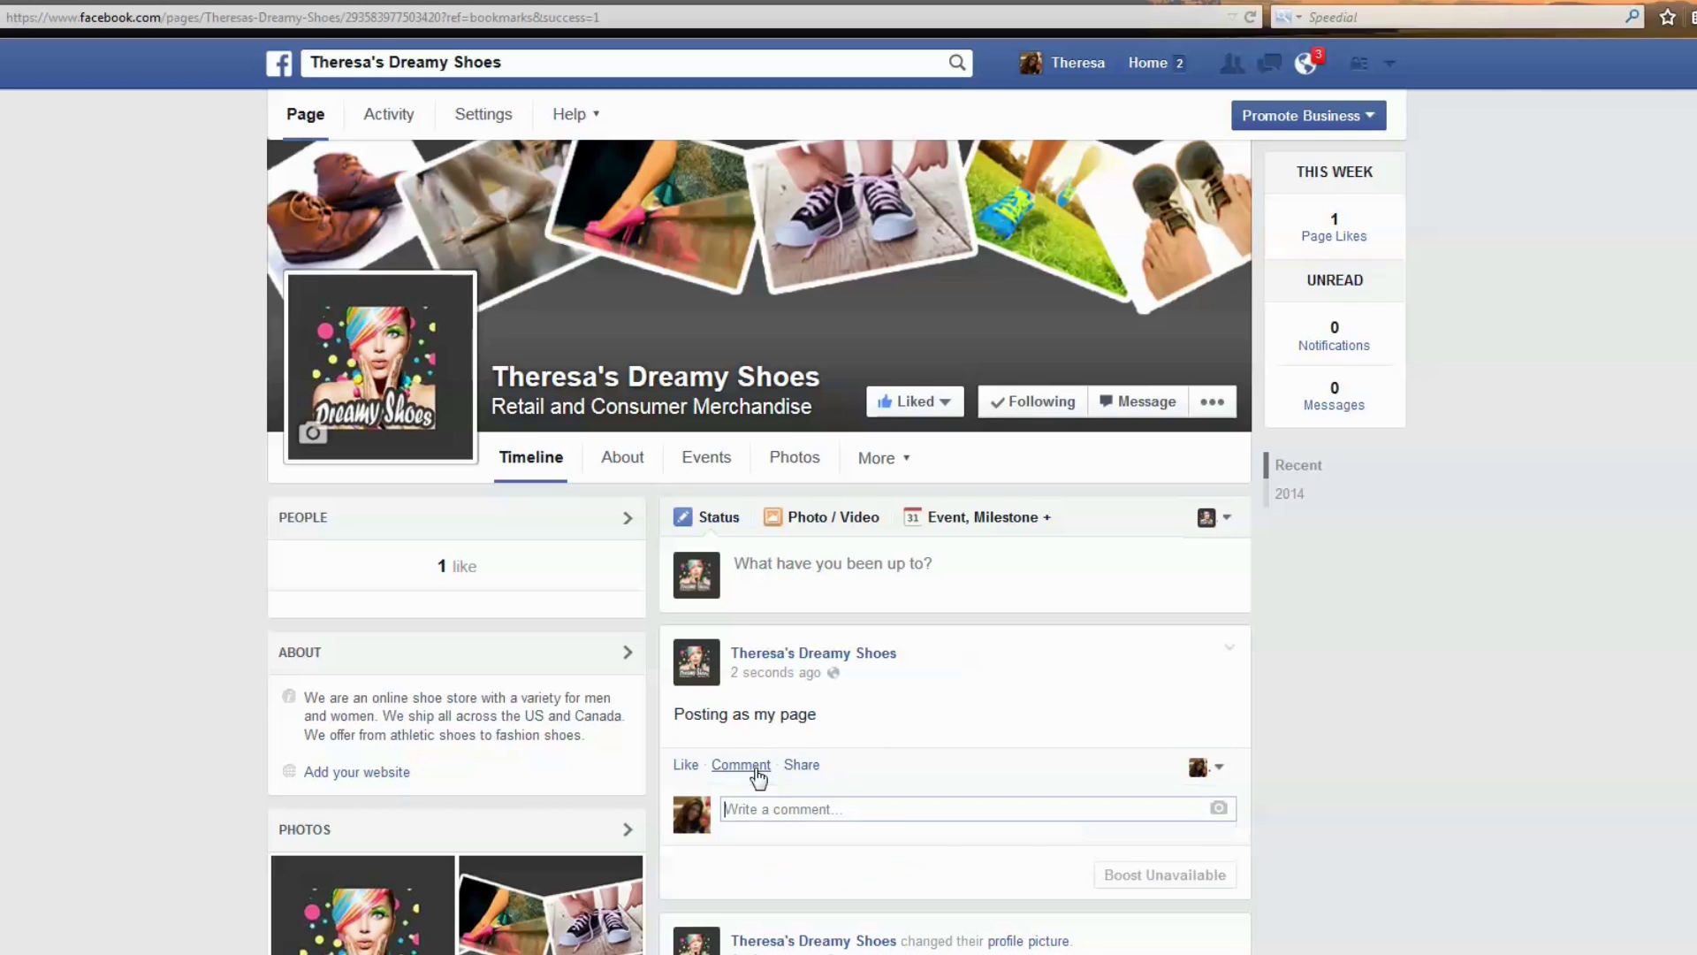
pyautogui.write('commenting as me!')
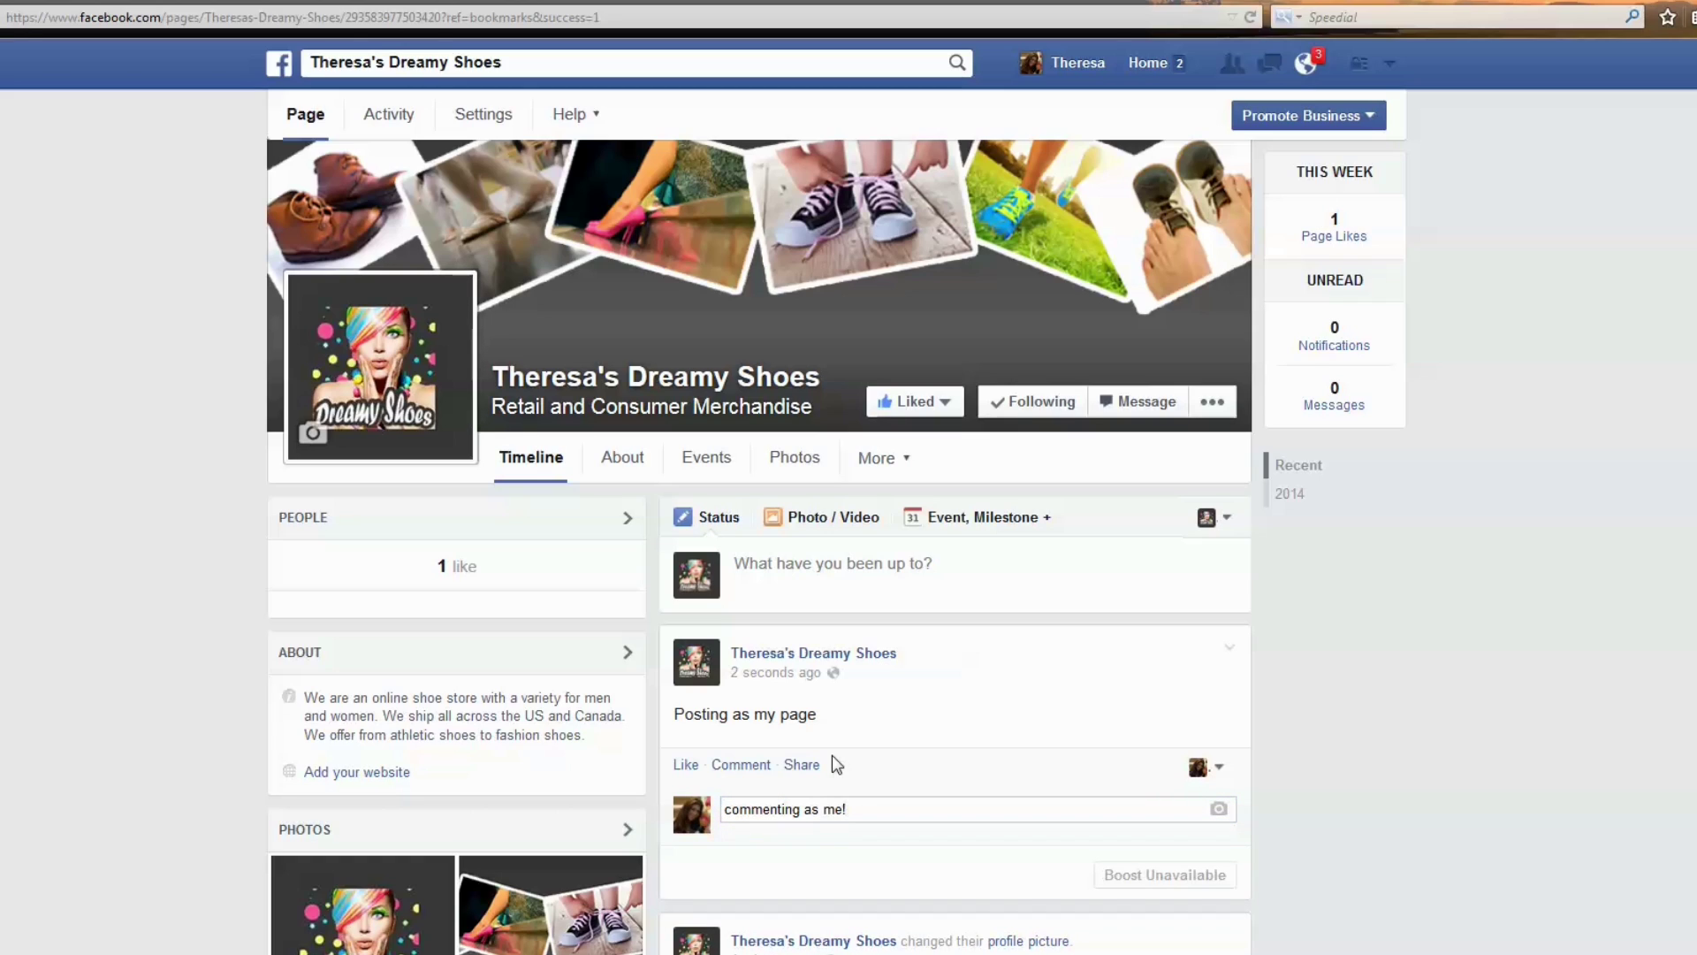
pyautogui.press('Return')
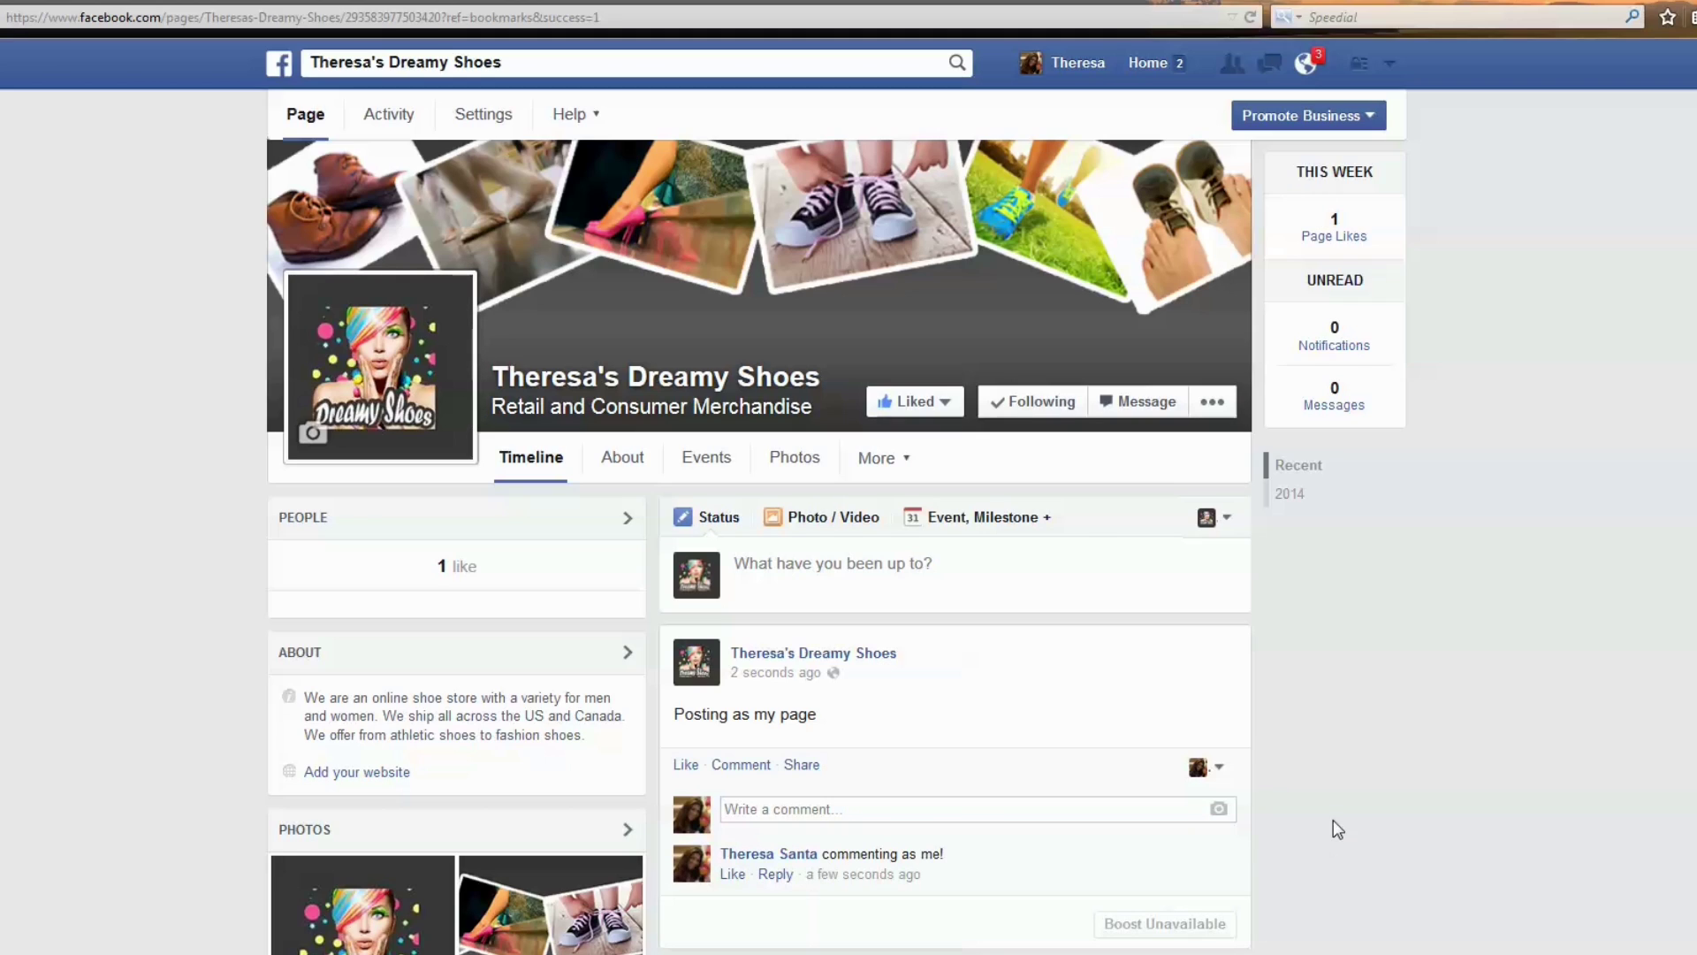
pyautogui.click(1262, 19)
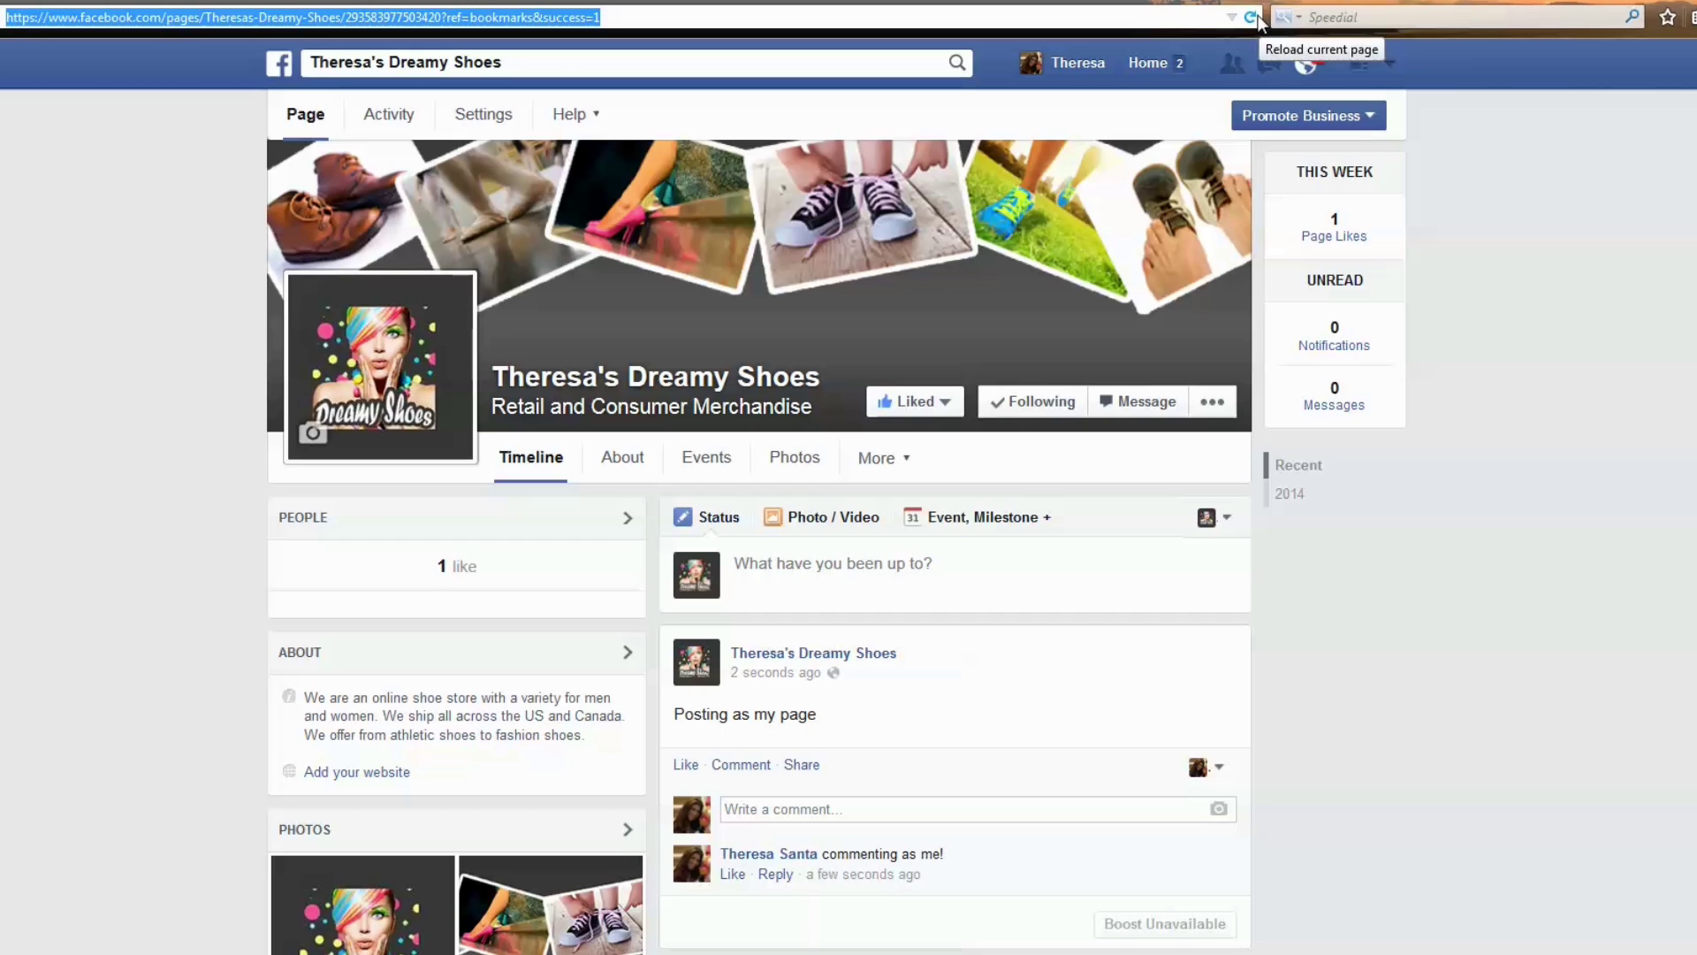
# Reload and publish the unpublished Dreamy Shoes page, then show its extra page actions.
pyautogui.click(1260, 20)
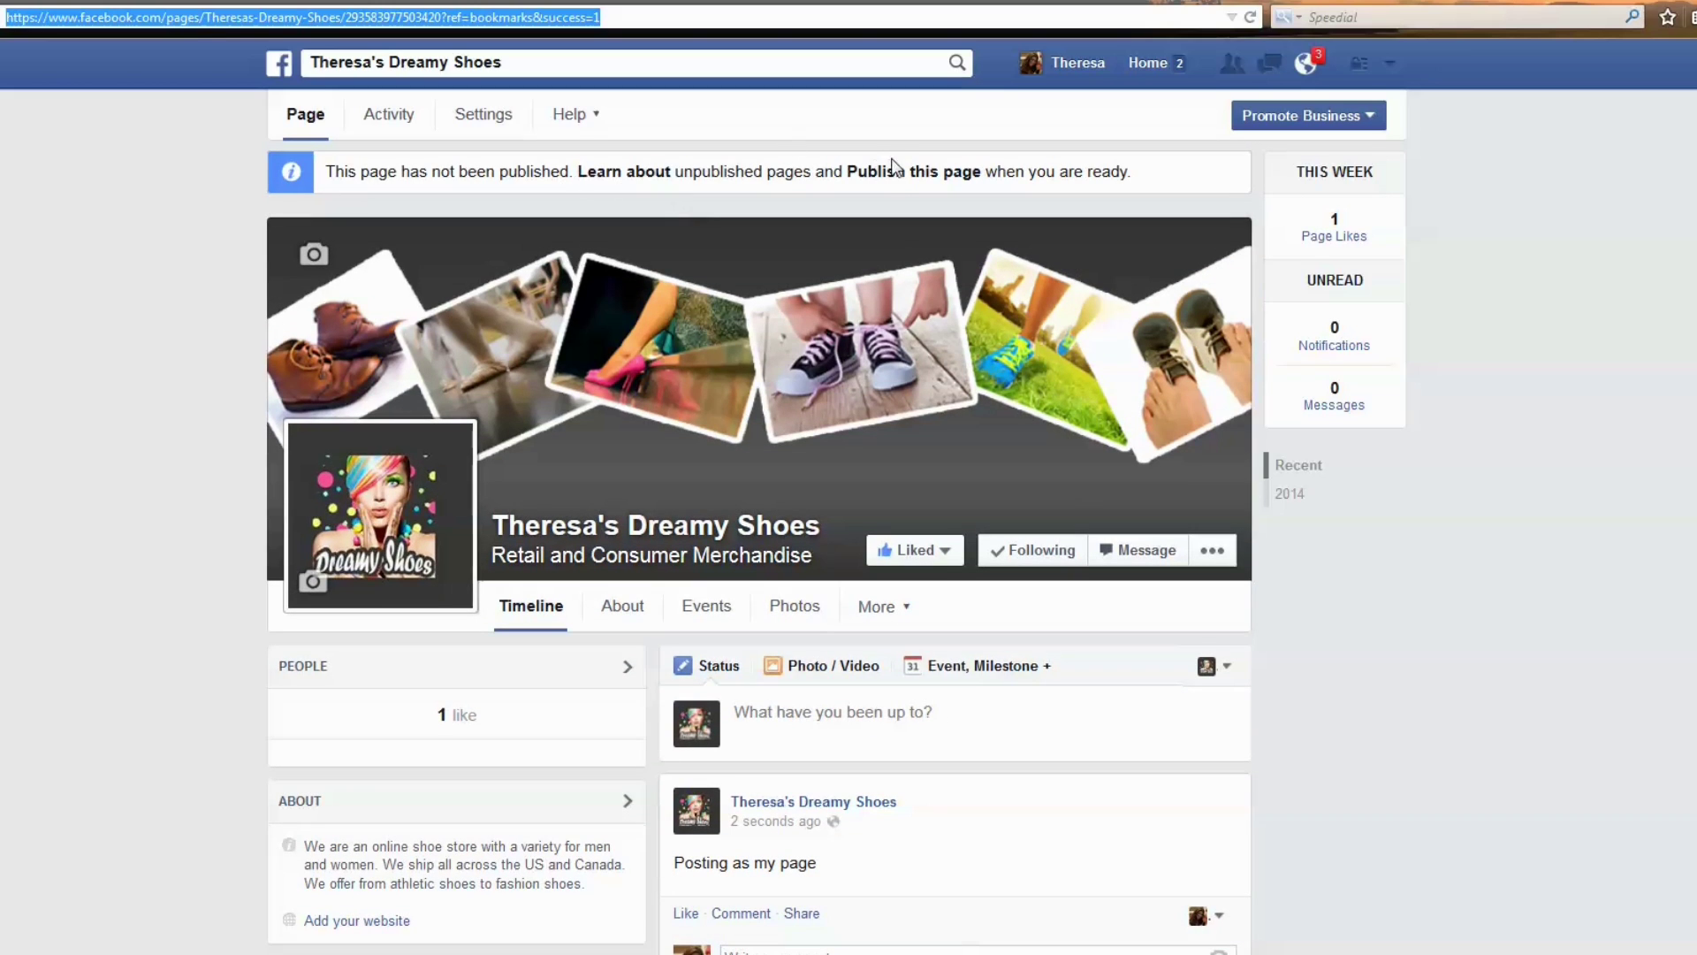
pyautogui.click(897, 174)
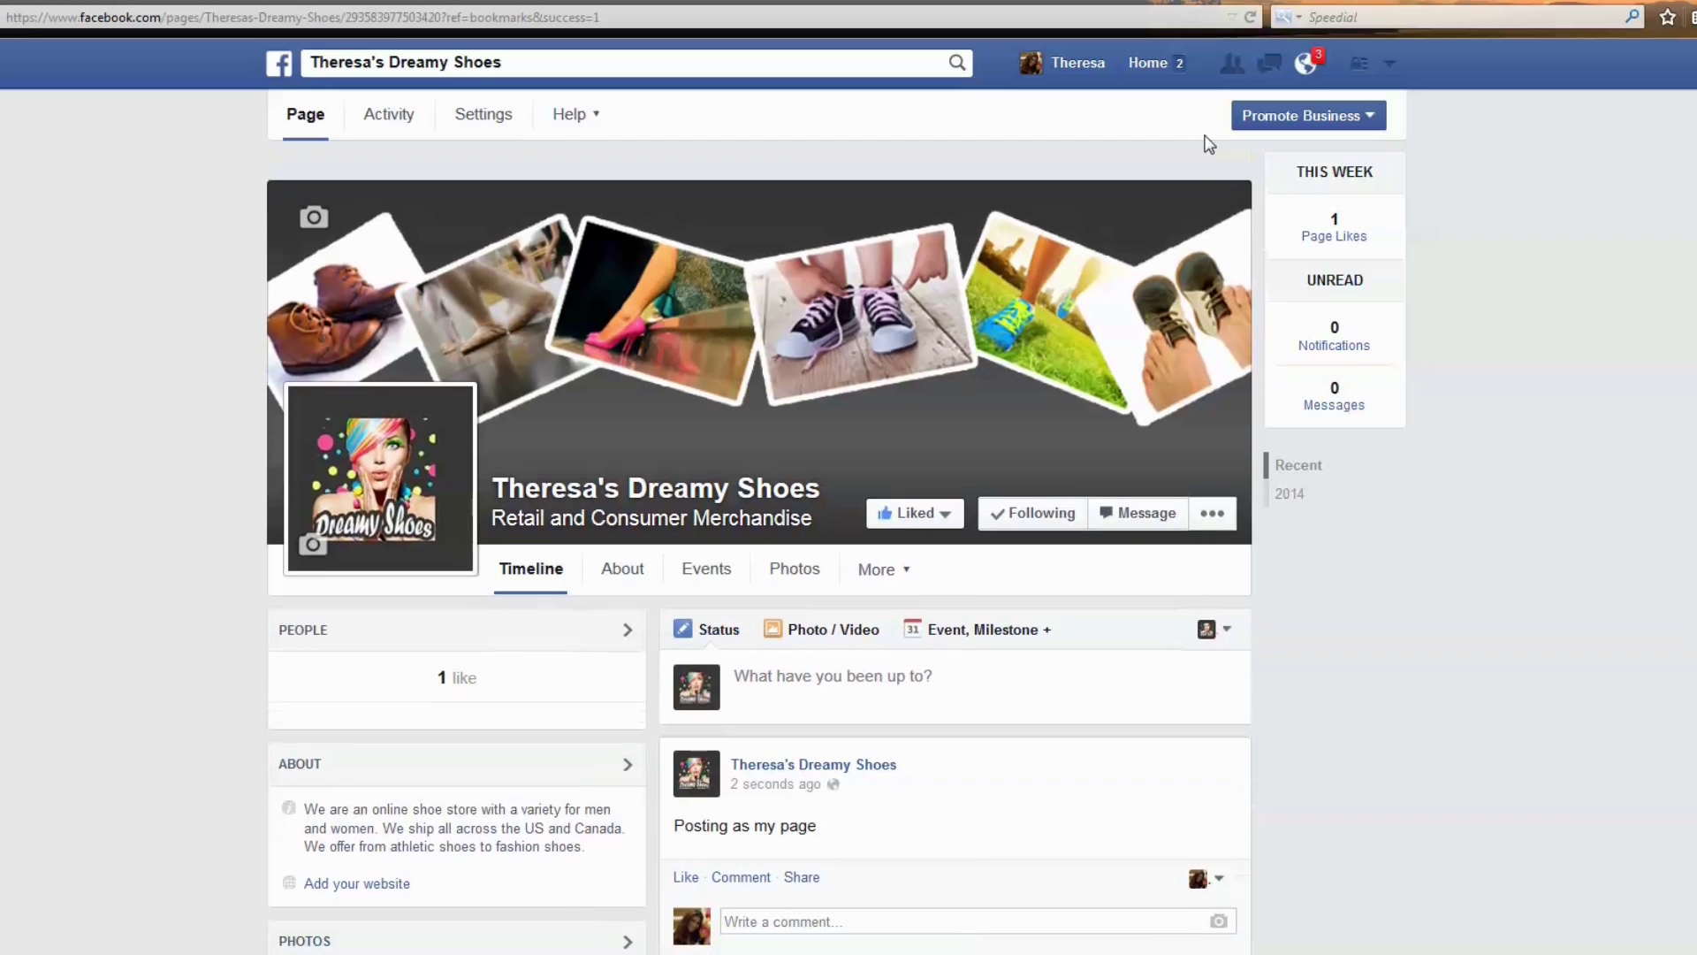
pyautogui.click(1216, 487)
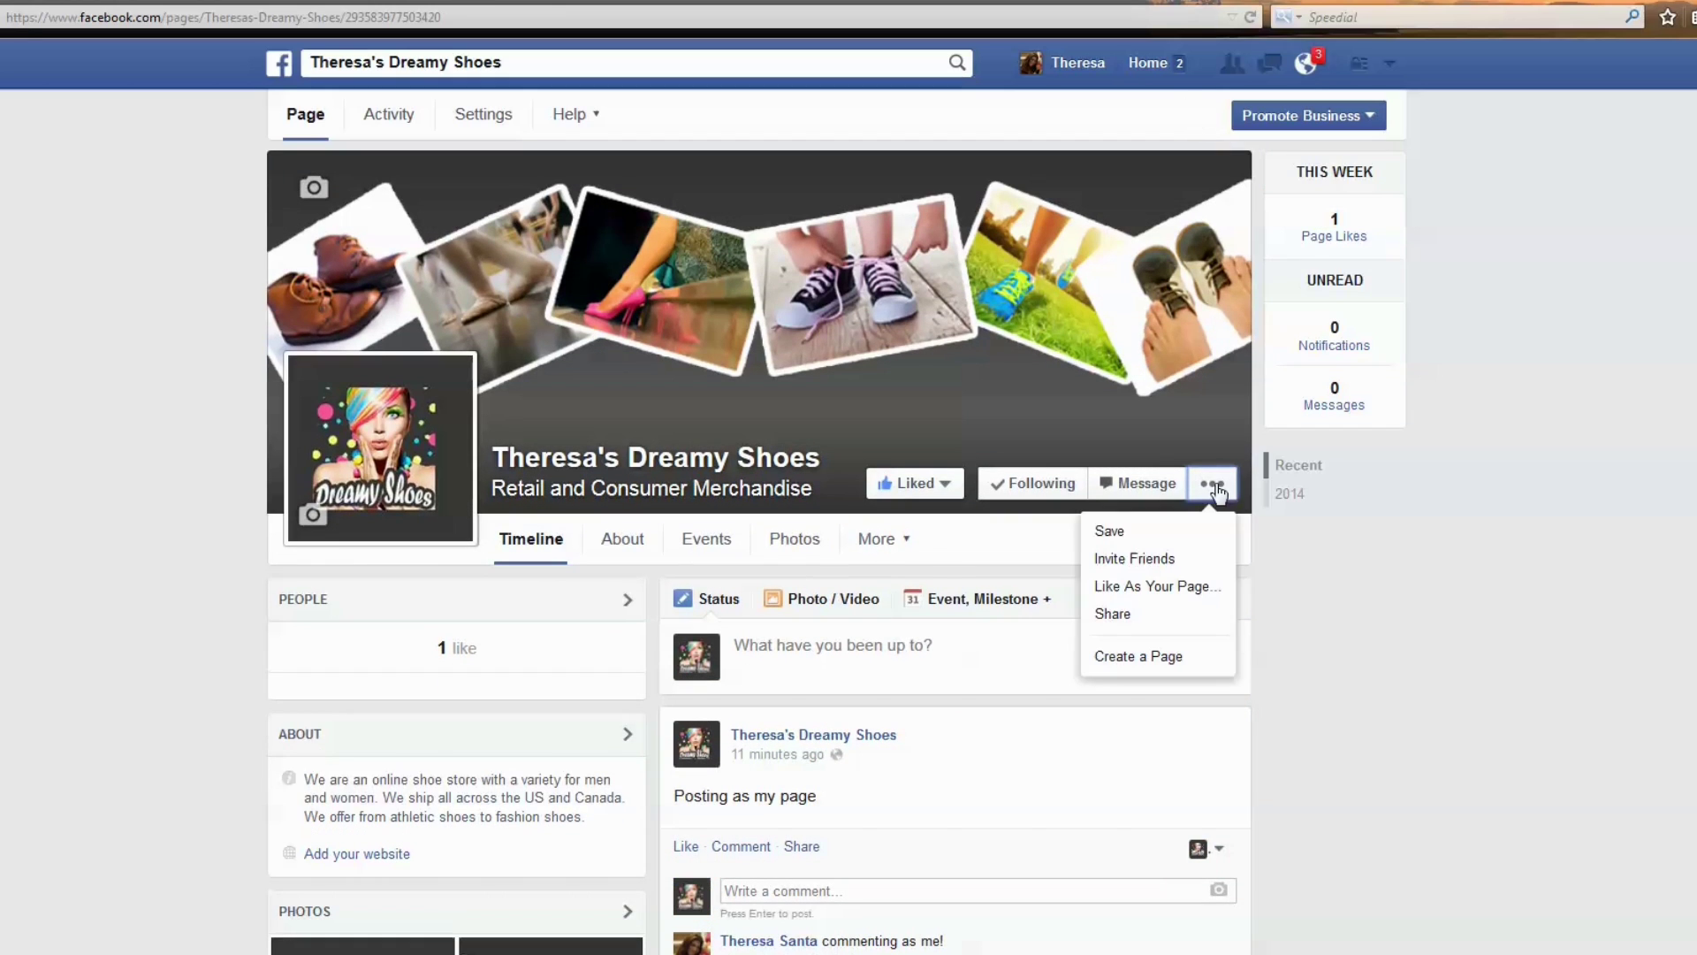
# Invite the first listed friend to like the Dreamy Shoes page, then close the invite list.
pyautogui.click(1165, 560)
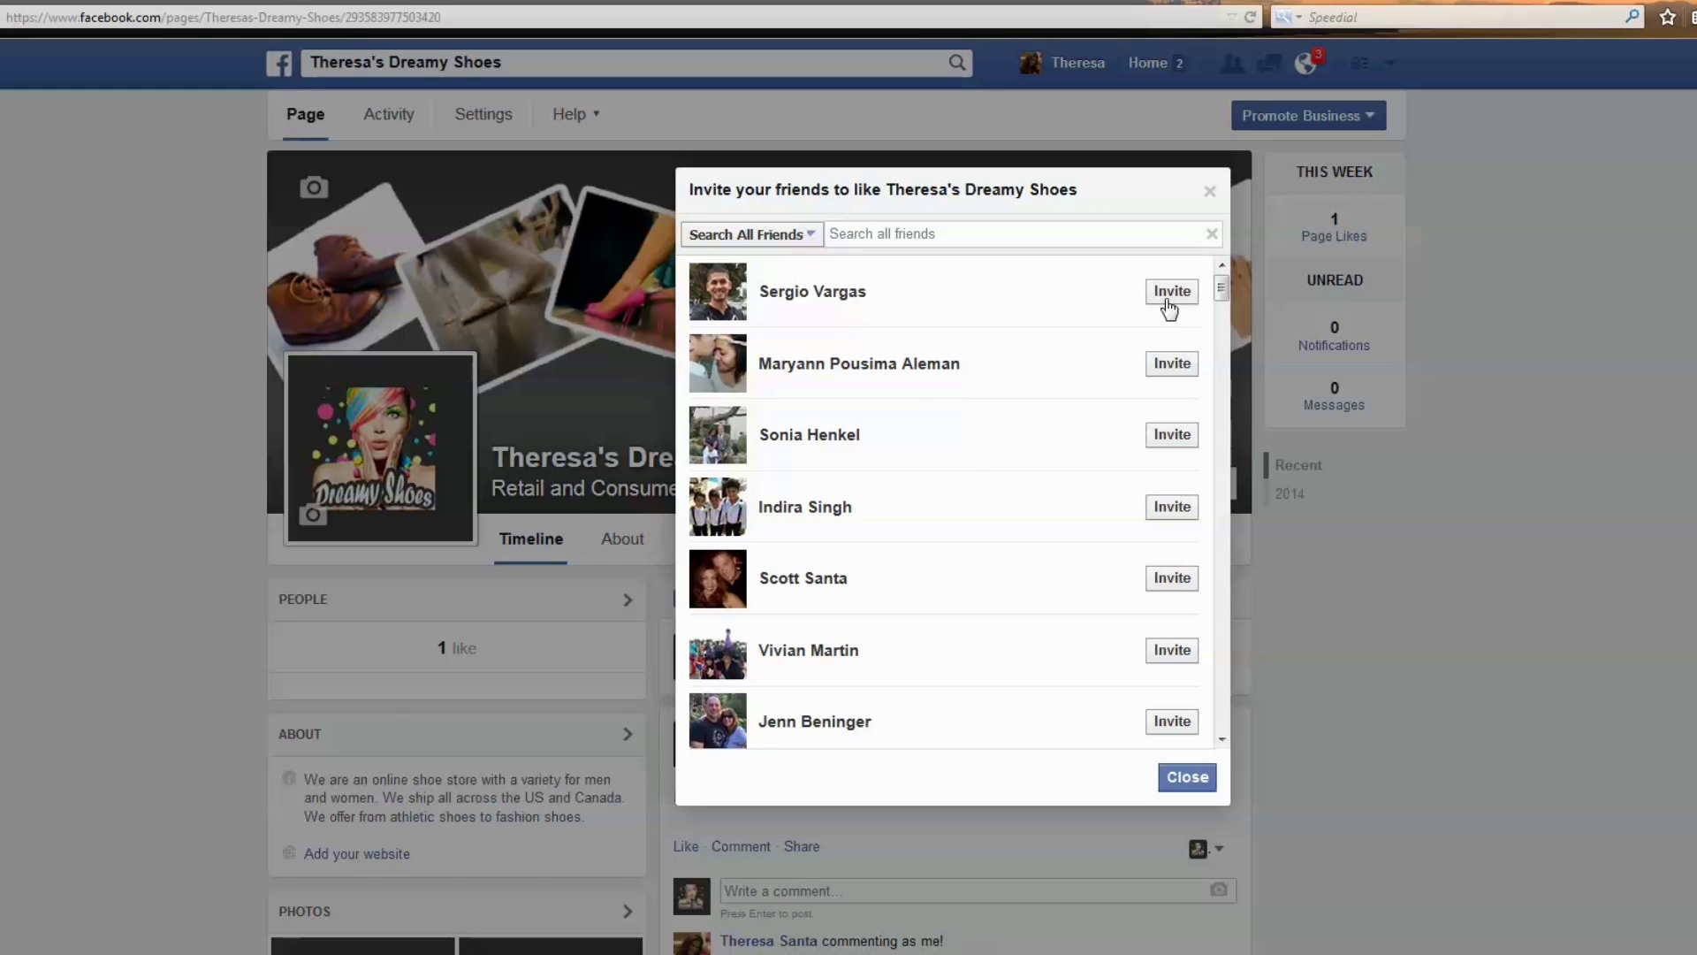
pyautogui.click(1168, 299)
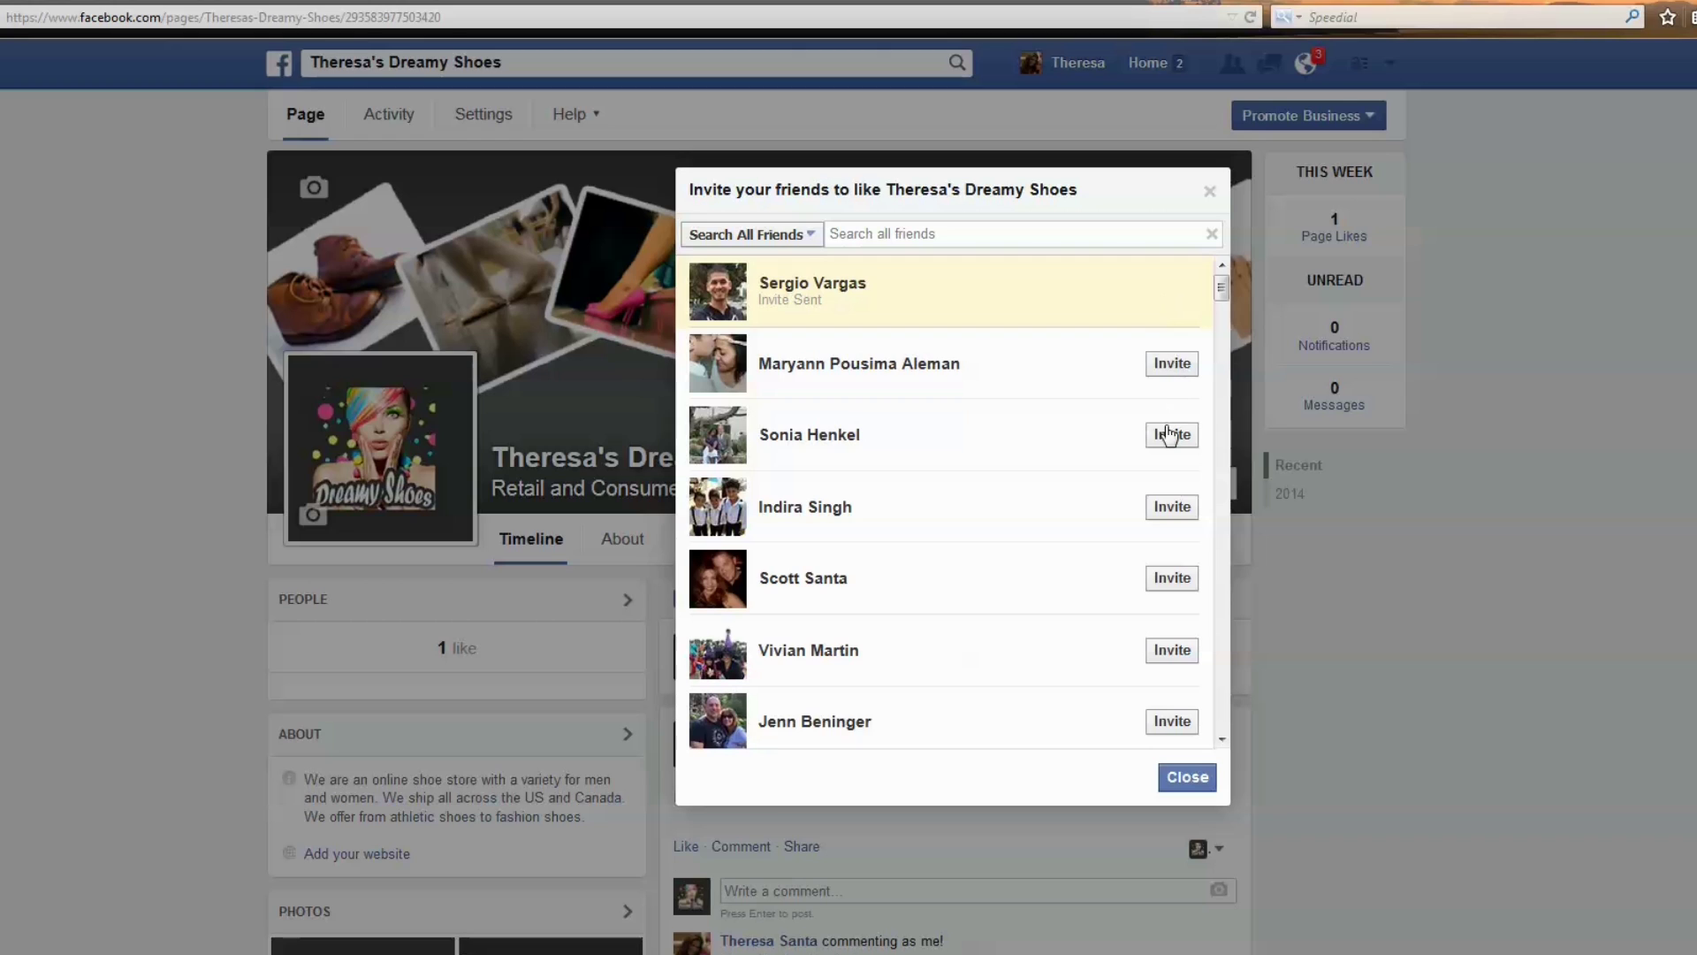
pyautogui.click(808, 235)
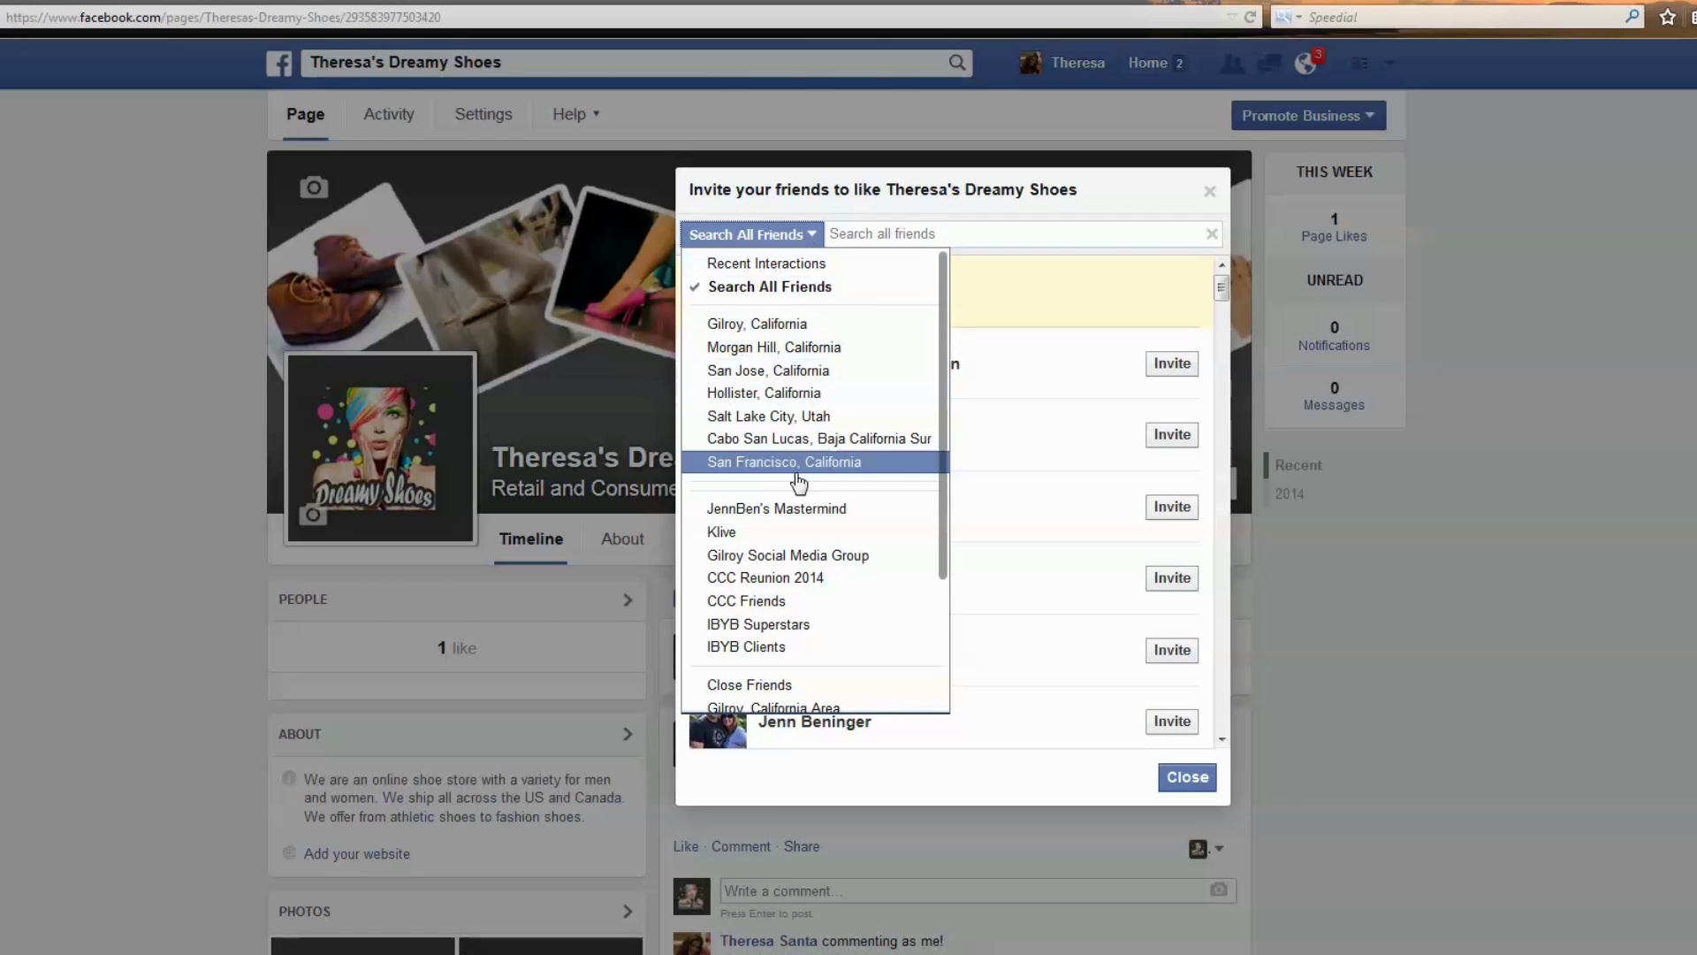
pyautogui.click(771, 237)
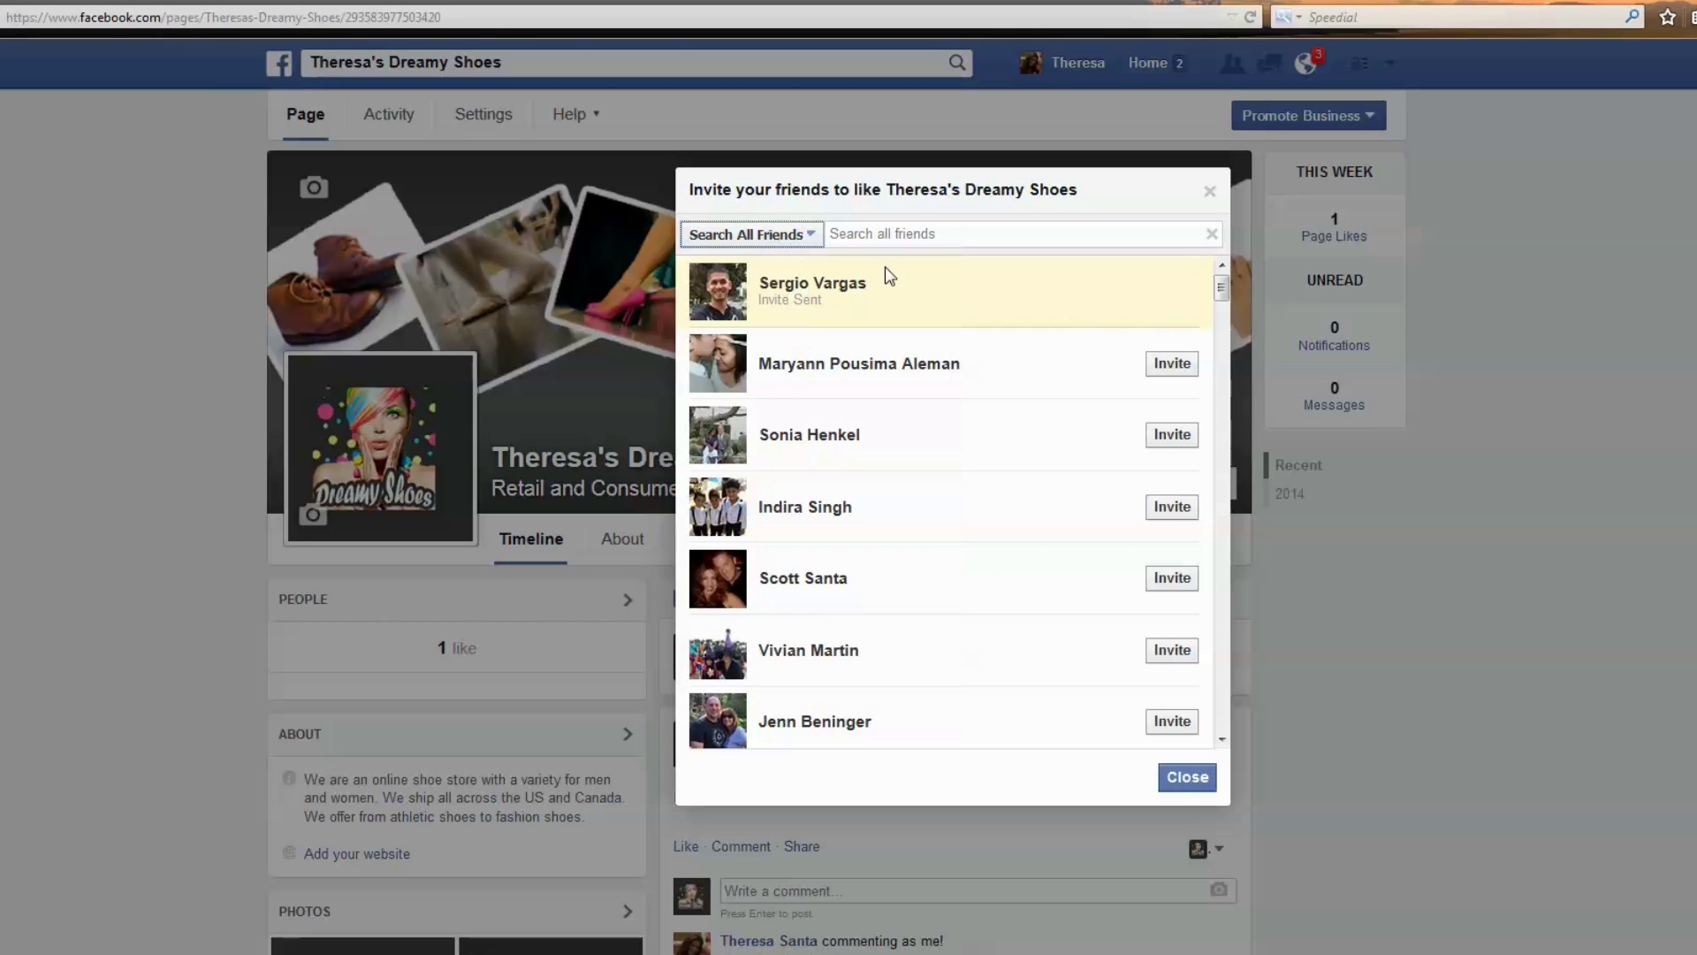
pyautogui.click(1181, 778)
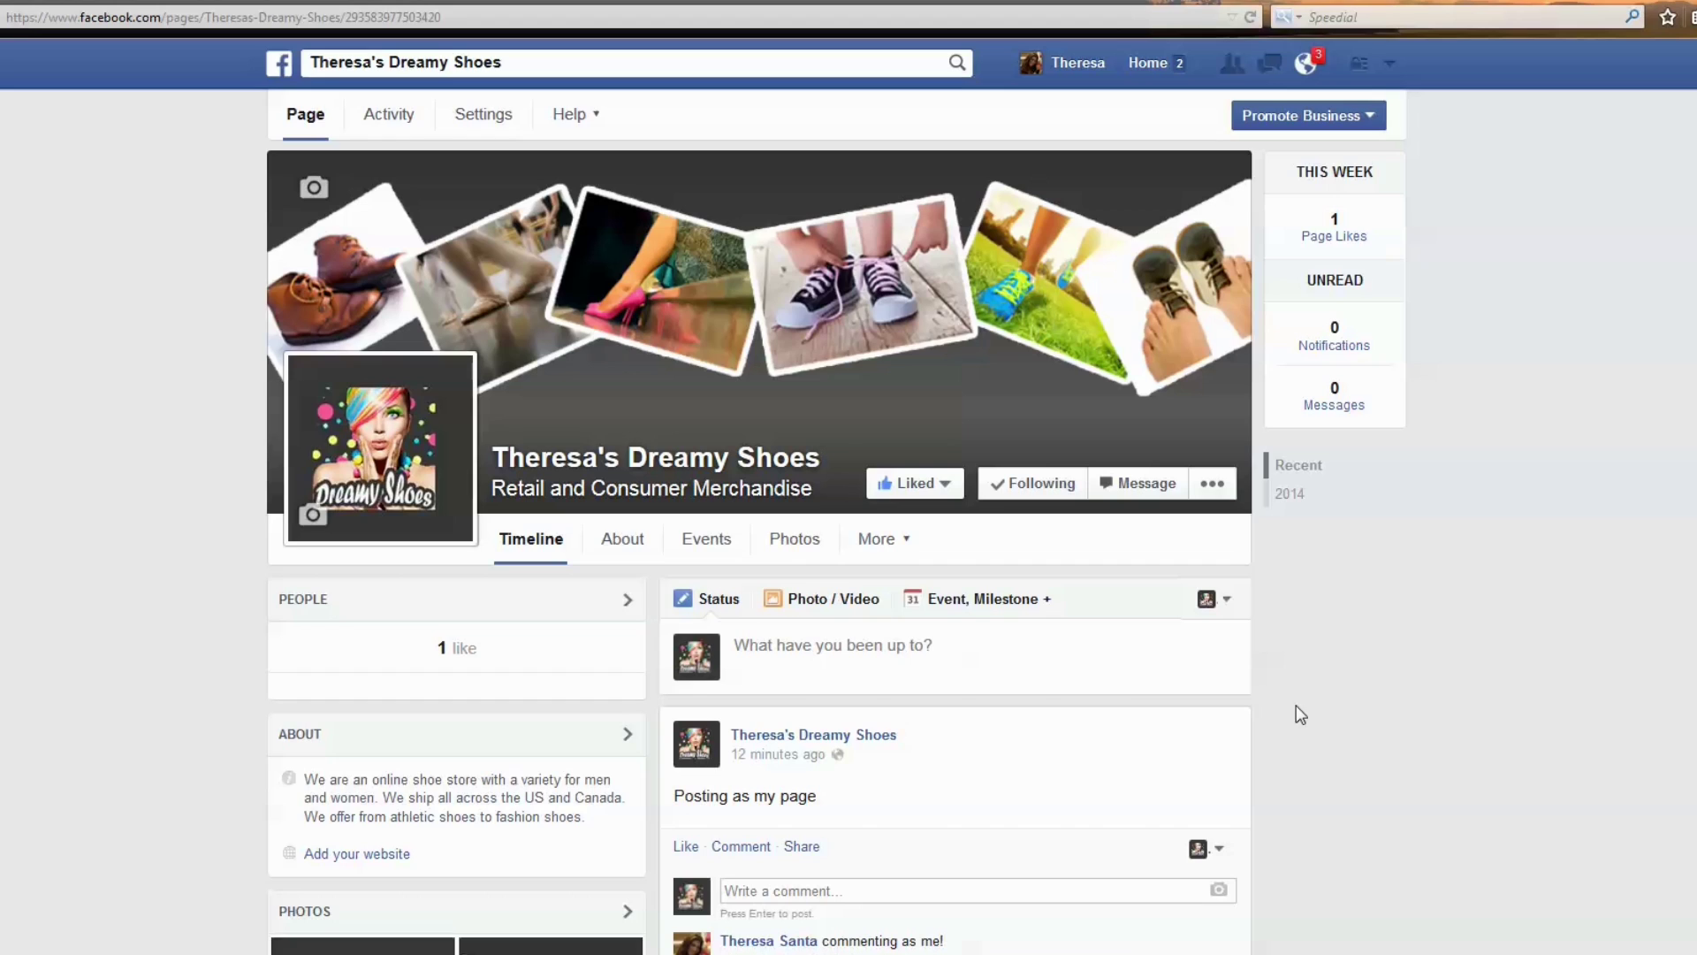
# Switch to using Facebook as the Dreamy Shoes page from the account menu.
pyautogui.click(1389, 64)
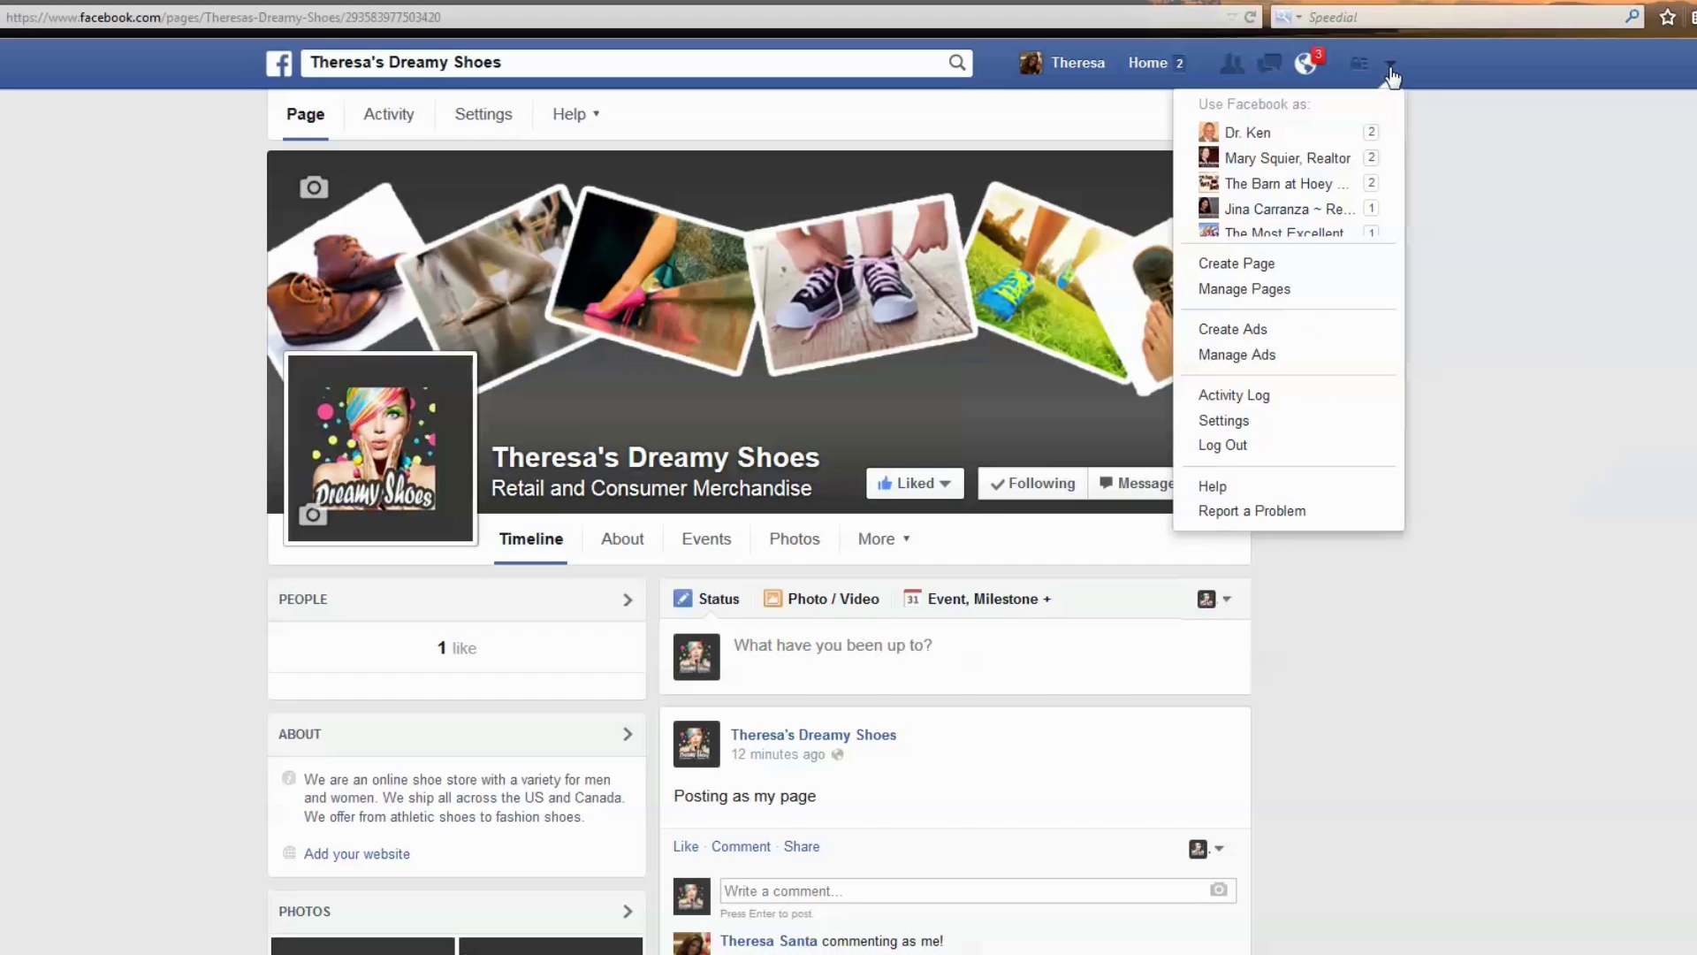
pyautogui.scroll(-3, 1308, 195)
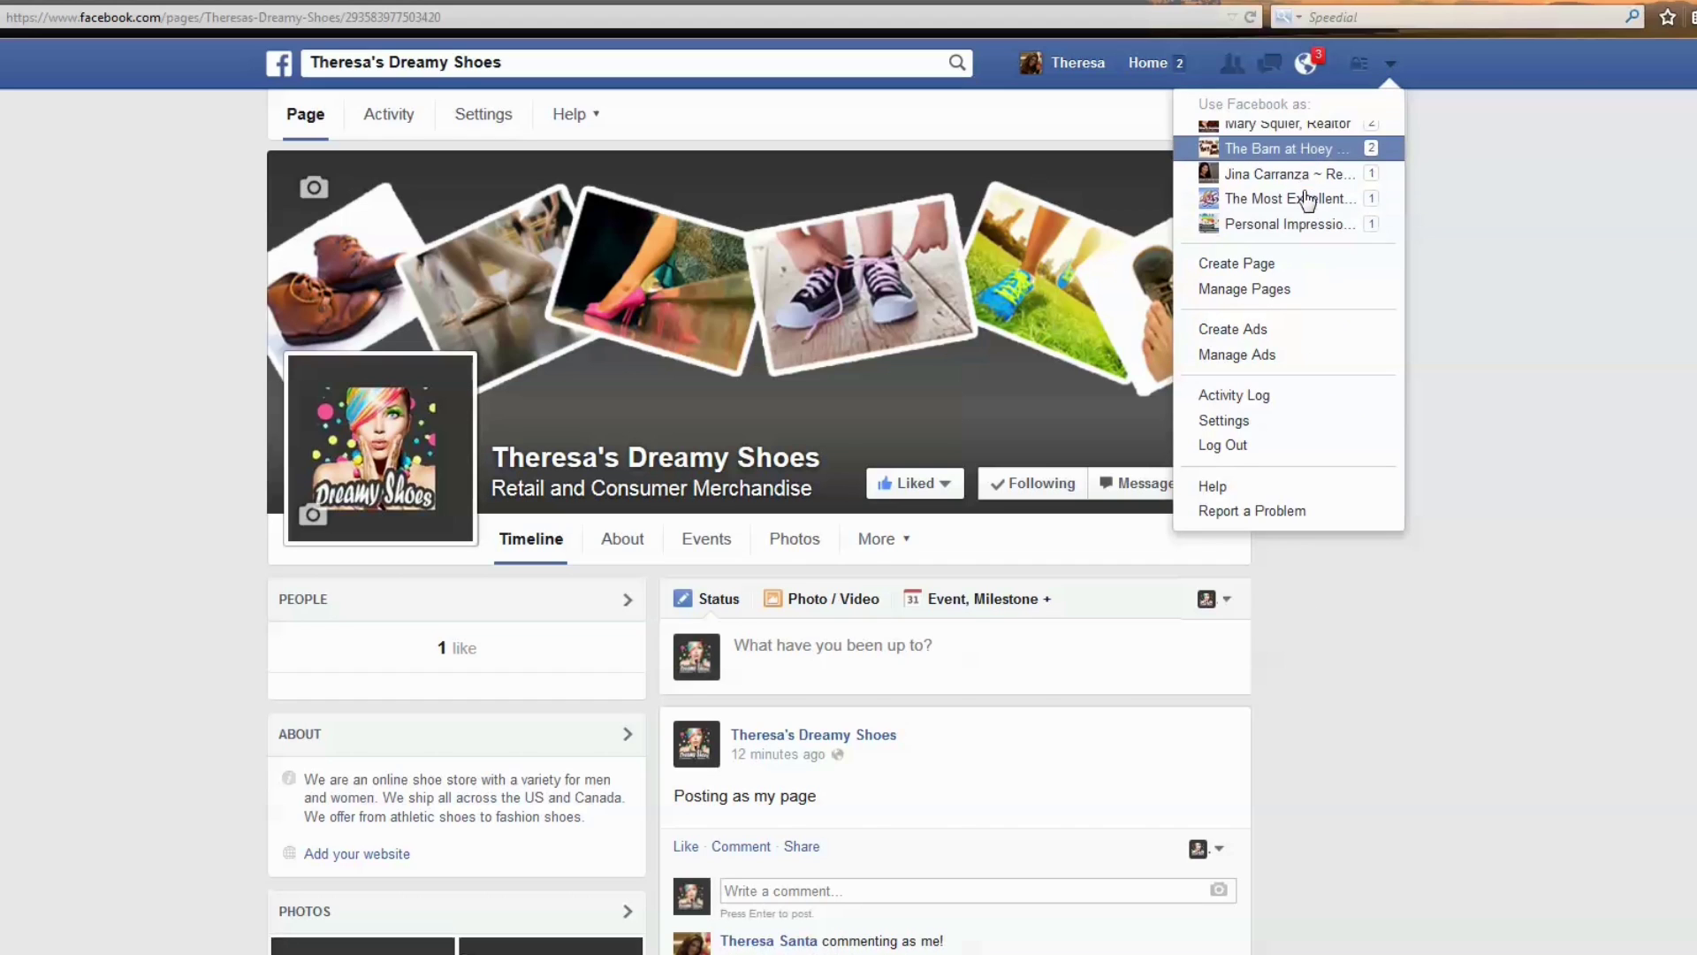
pyautogui.scroll(-5, 1308, 202)
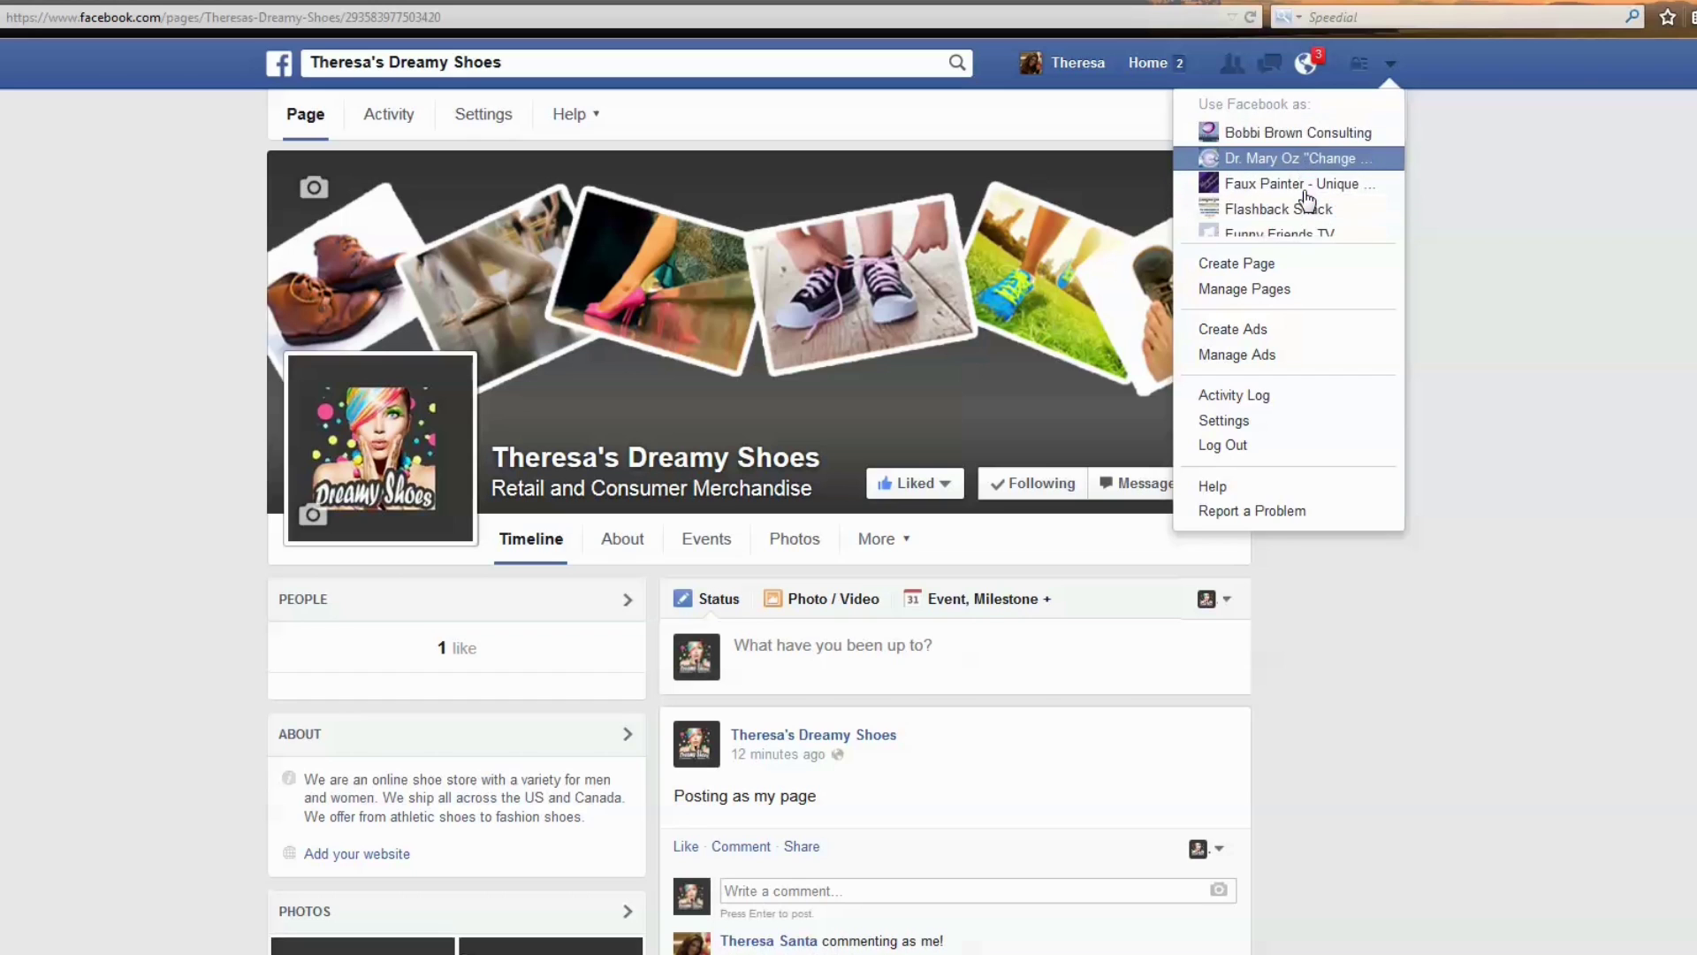
pyautogui.scroll(-6, 1306, 202)
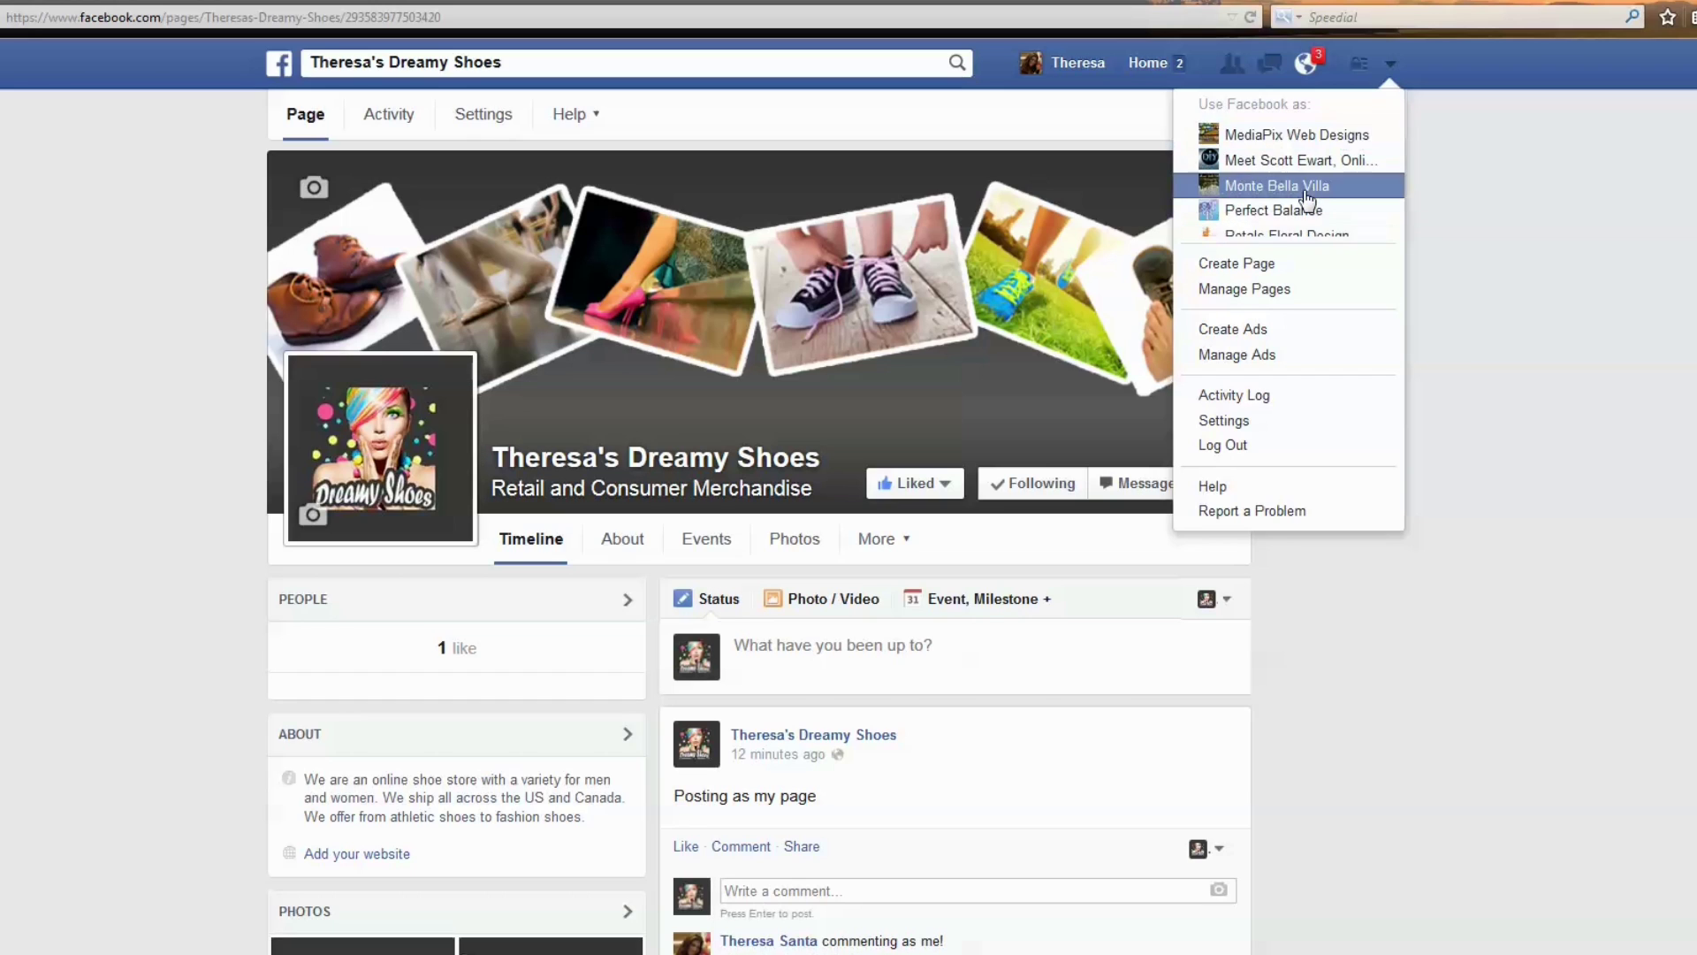
pyautogui.scroll(-4, 1306, 201)
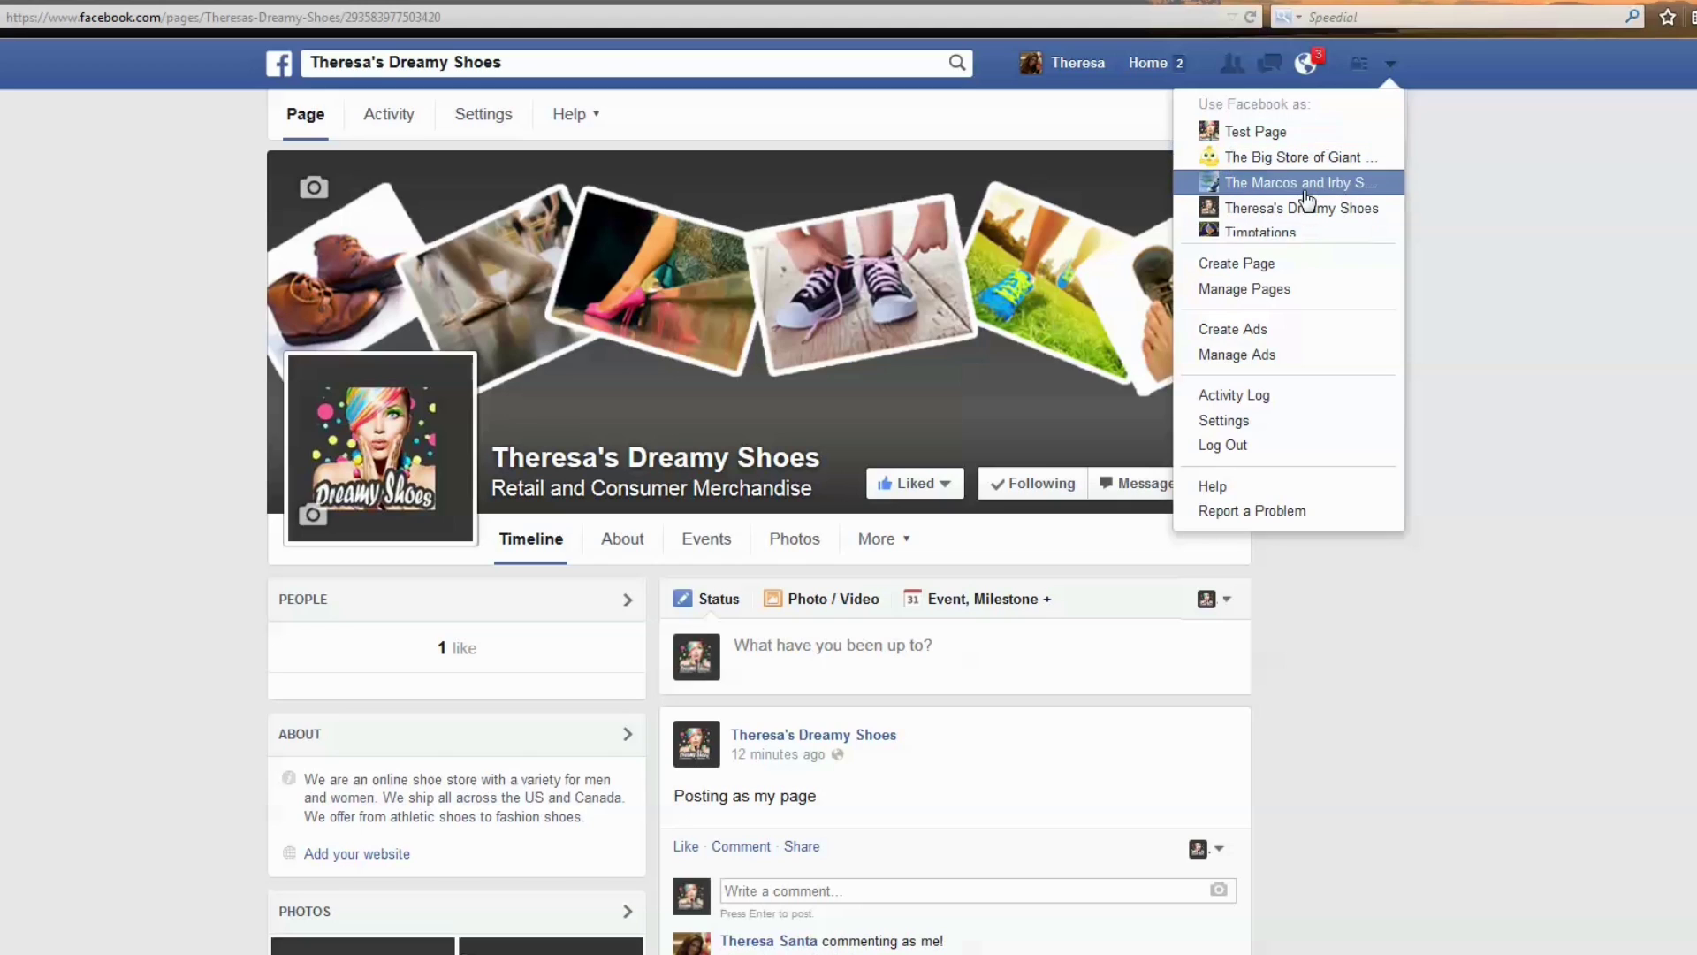
pyautogui.click(1306, 210)
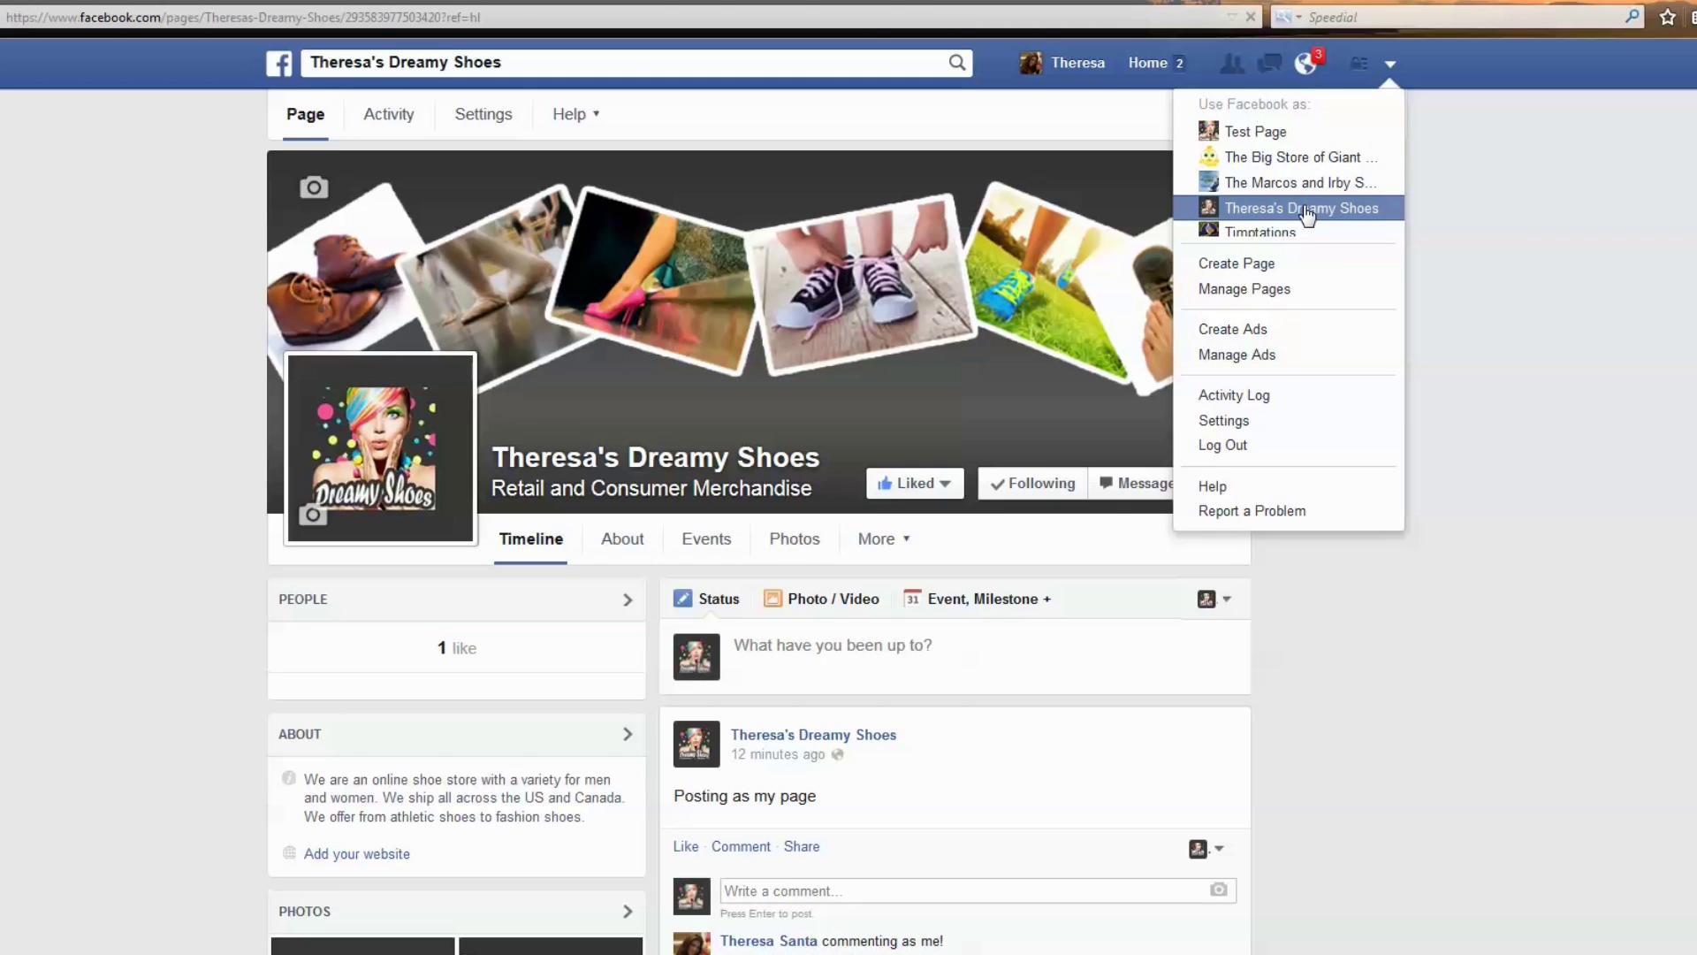